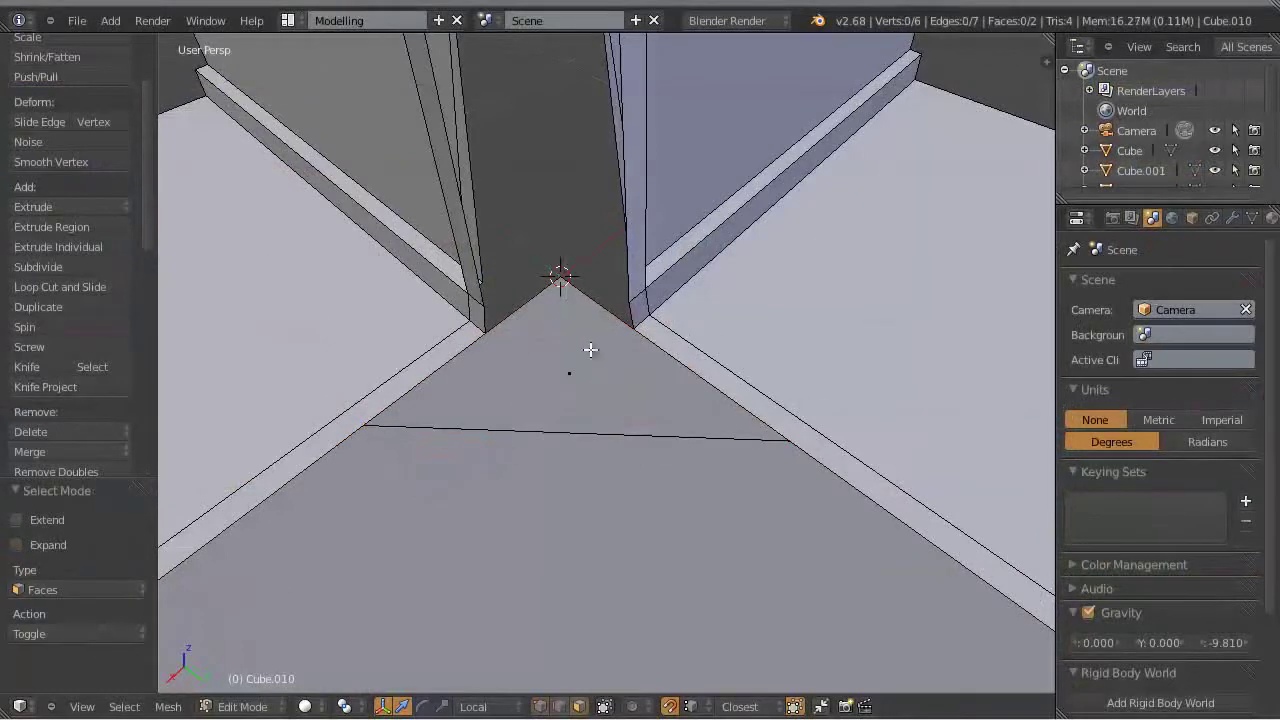
Delete the small triangular floor face at the wall corner.
key(x)
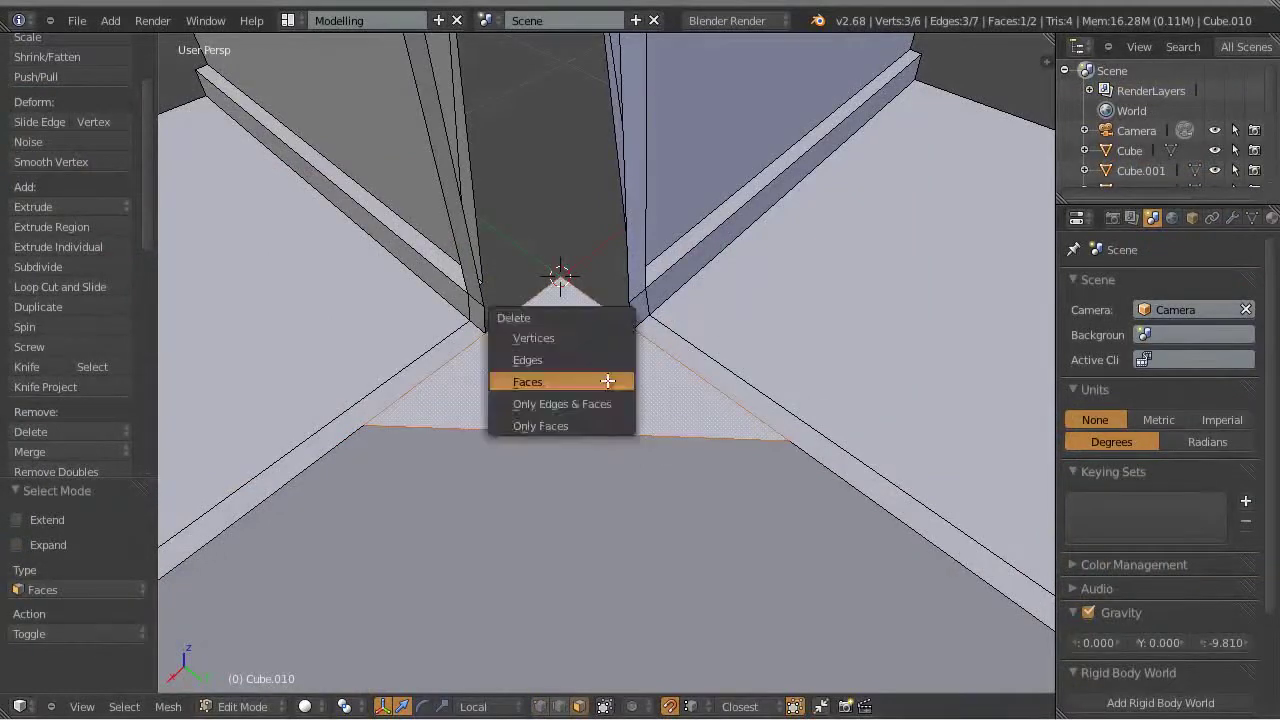
click(608, 377)
middle_drag(608, 377, 666, 420)
Slide the floor's corner vertex along the wall edge.
key(1)
right_click(679, 438)
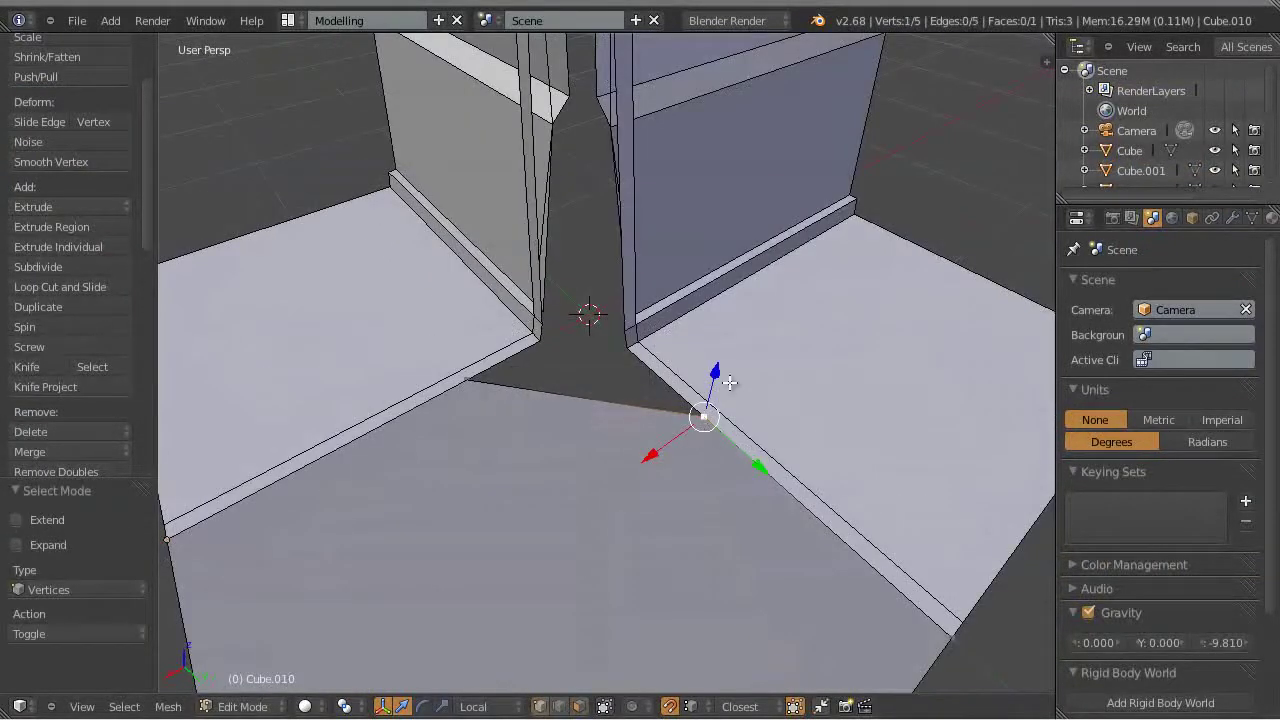
drag(718, 414, 480, 369)
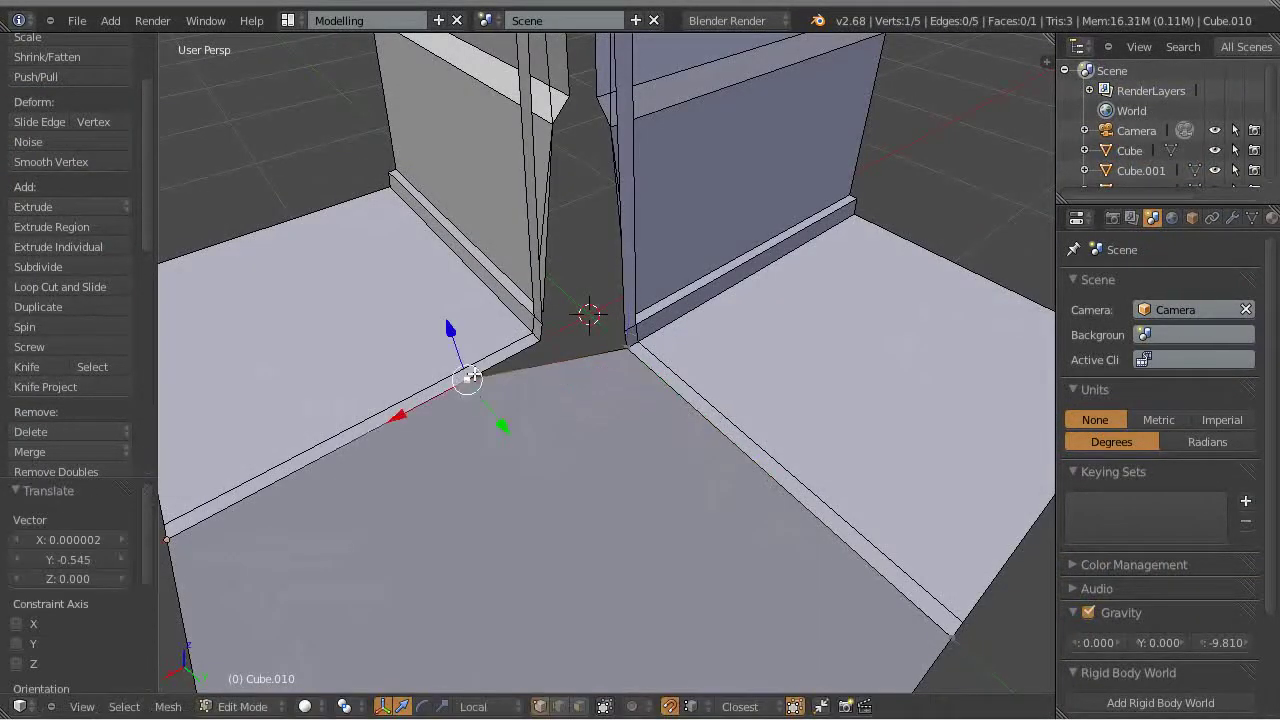
scroll(563, 463, down, 3)
scroll(584, 461, up, 3)
Lift the 2x2 block of X-marked floor tiles and set it back into the floor grid.
middle_drag(584, 461, 779, 453)
middle_drag(365, 375, 517, 423)
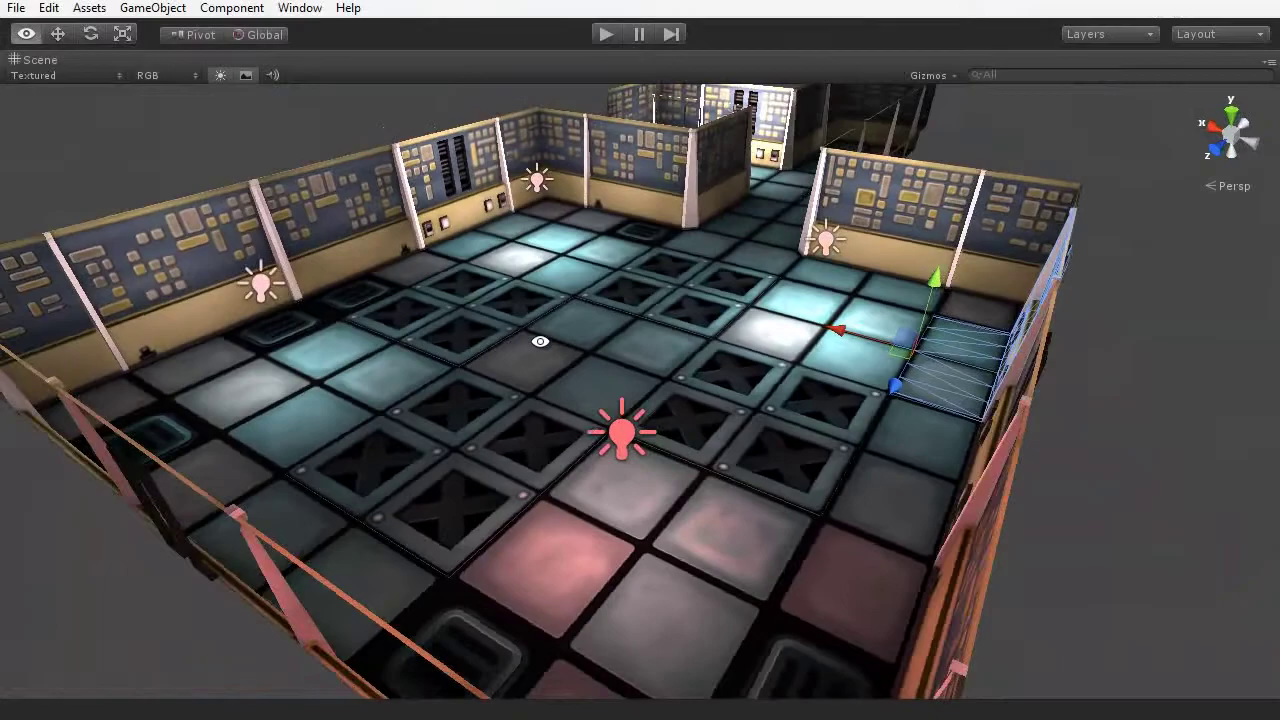
alt+drag(540, 341, 848, 414)
scroll(819, 459, down, 4)
scroll(640, 420, up, 6)
click(856, 410)
drag(903, 372, 950, 228)
Raise the centre and left X-tile groups out of the floor, undoing each move.
key(ctrl+z)
click(701, 399)
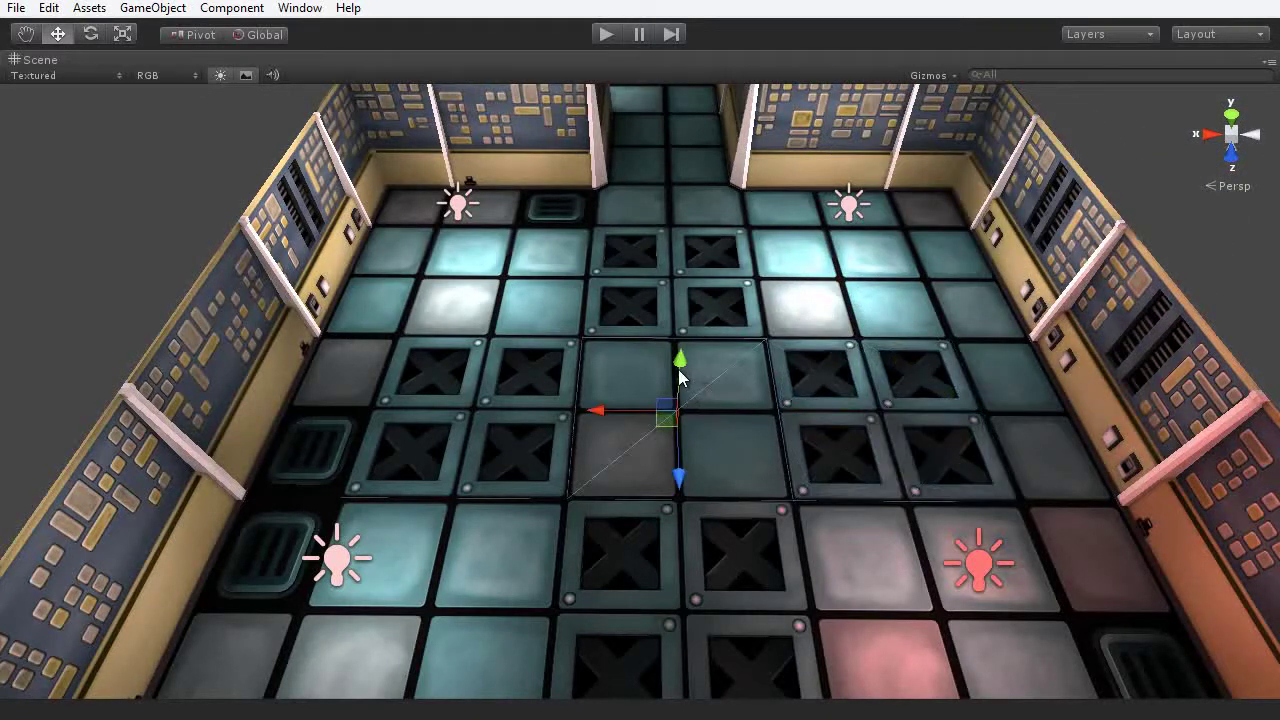
drag(679, 378, 691, 454)
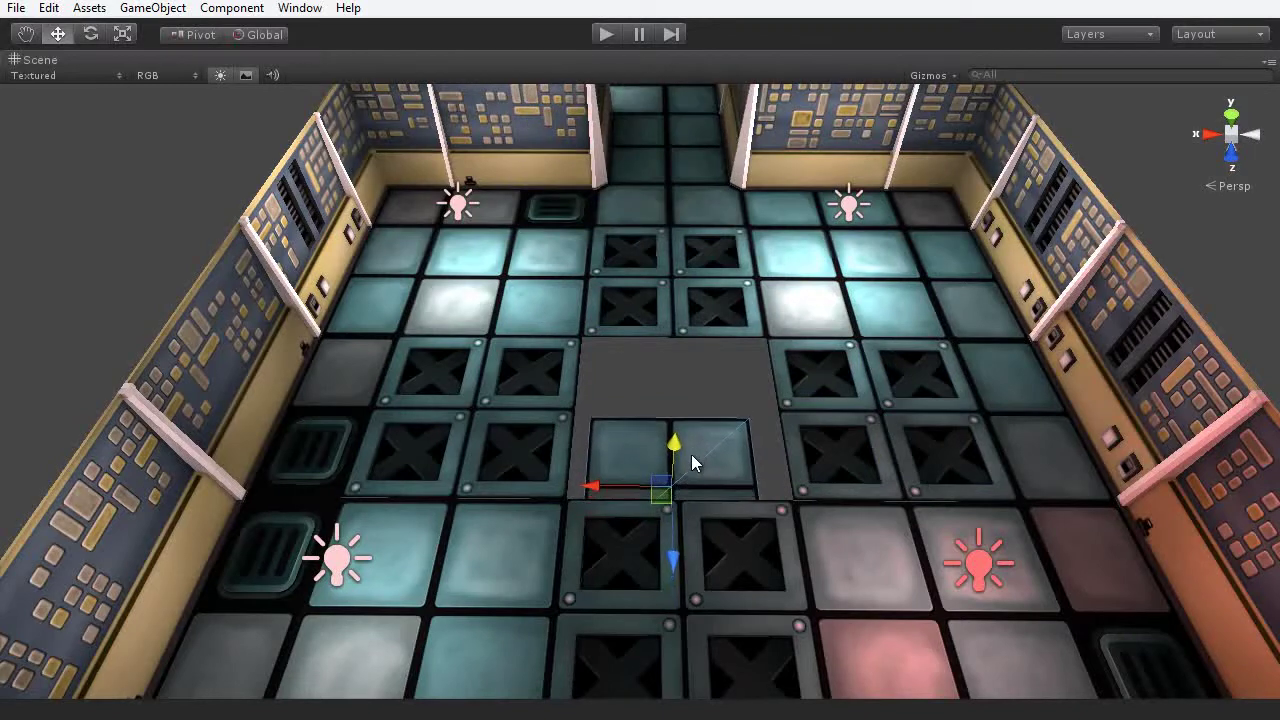
key(ctrl+z)
click(470, 405)
drag(460, 380, 793, 233)
drag(394, 210, 434, 172)
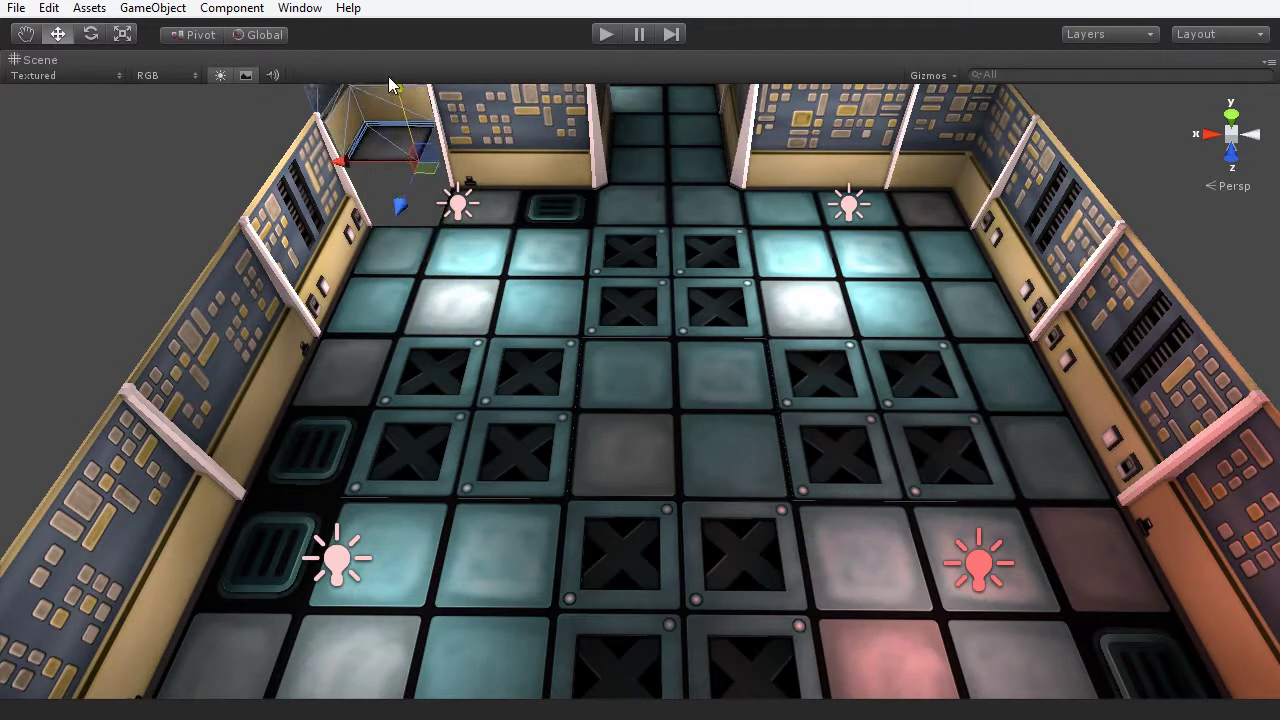
key(ctrl+z)
Slide the left wall group sideways and pick out pieces on the right side.
click(293, 398)
mouse_move(312, 425)
mouse_down()
mouse_move(120, 418)
mouse_move(312, 420)
mouse_up()
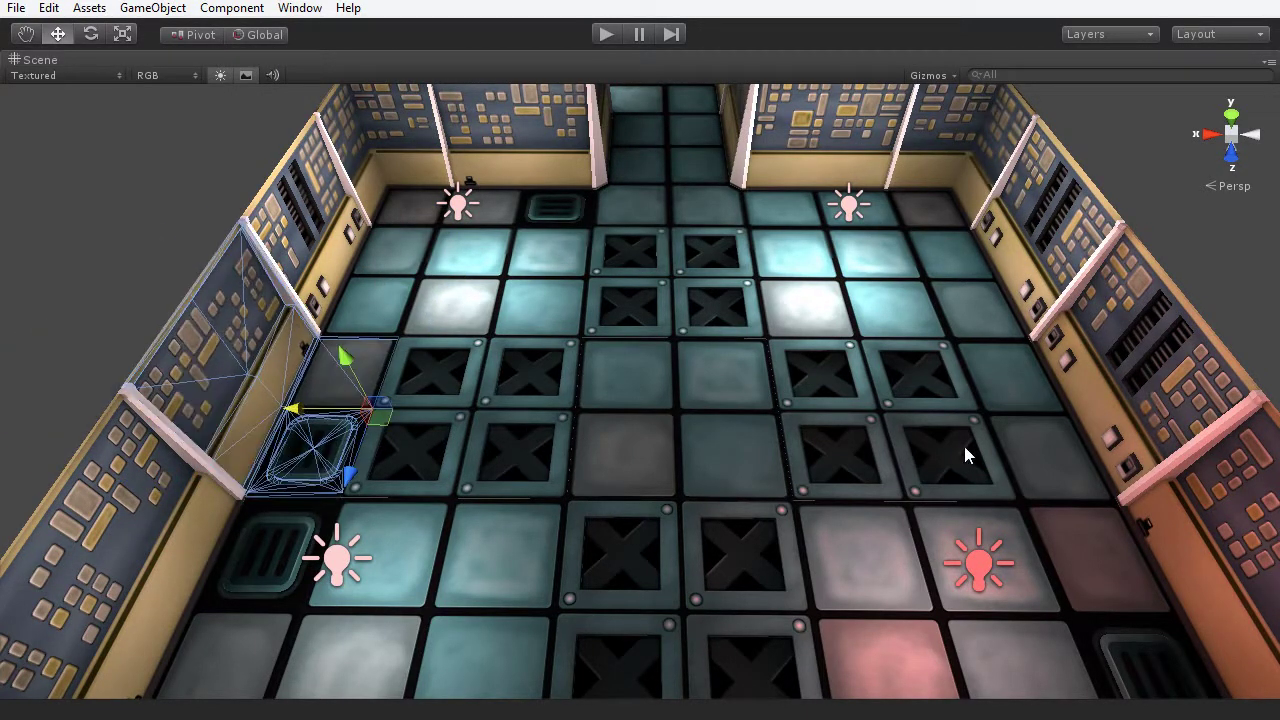
click(963, 442)
click(991, 416)
click(1071, 398)
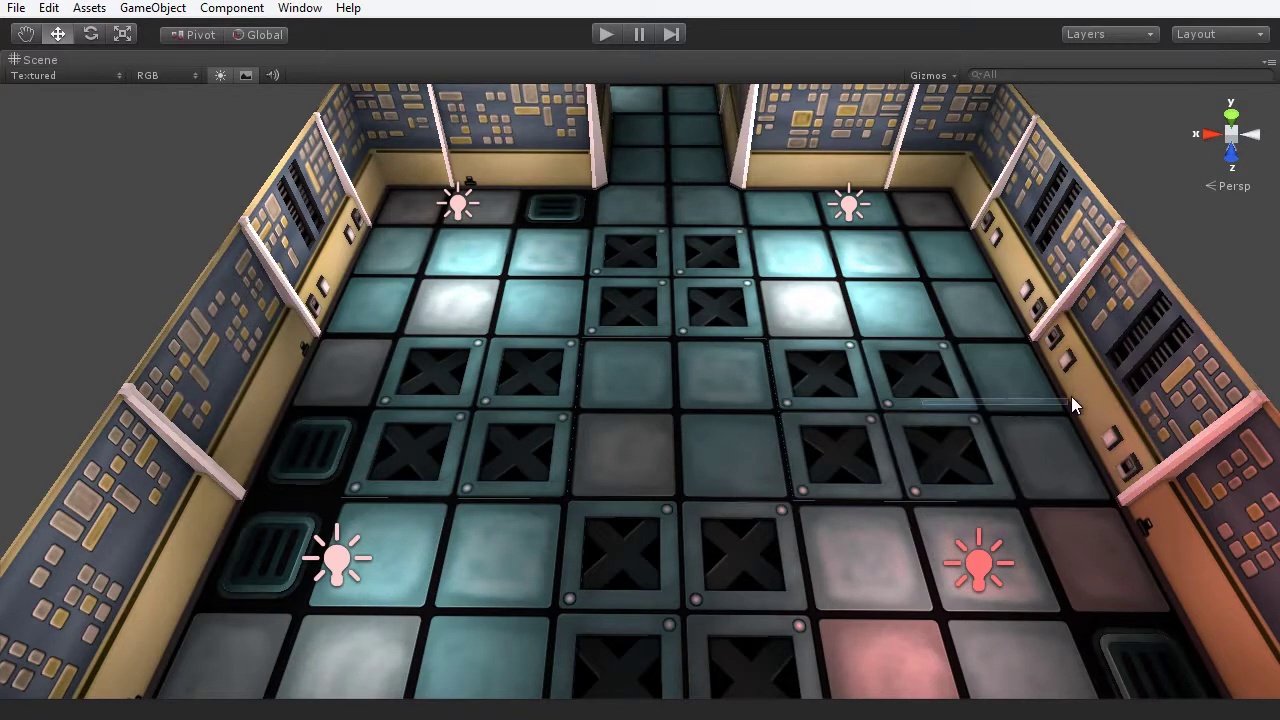
click(993, 410)
Move the right wall group to the front-right corner, then play-test walking through the rooms.
click(1089, 405)
drag(921, 426, 970, 267)
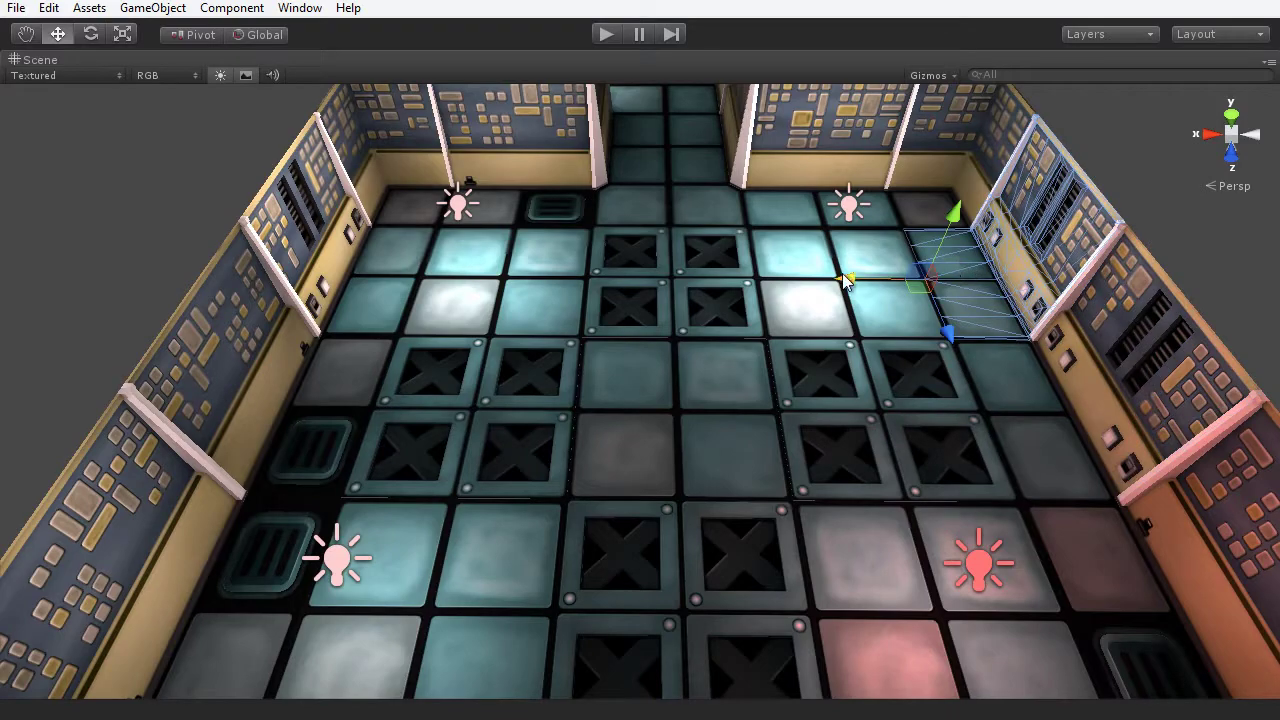
drag(845, 282, 1129, 590)
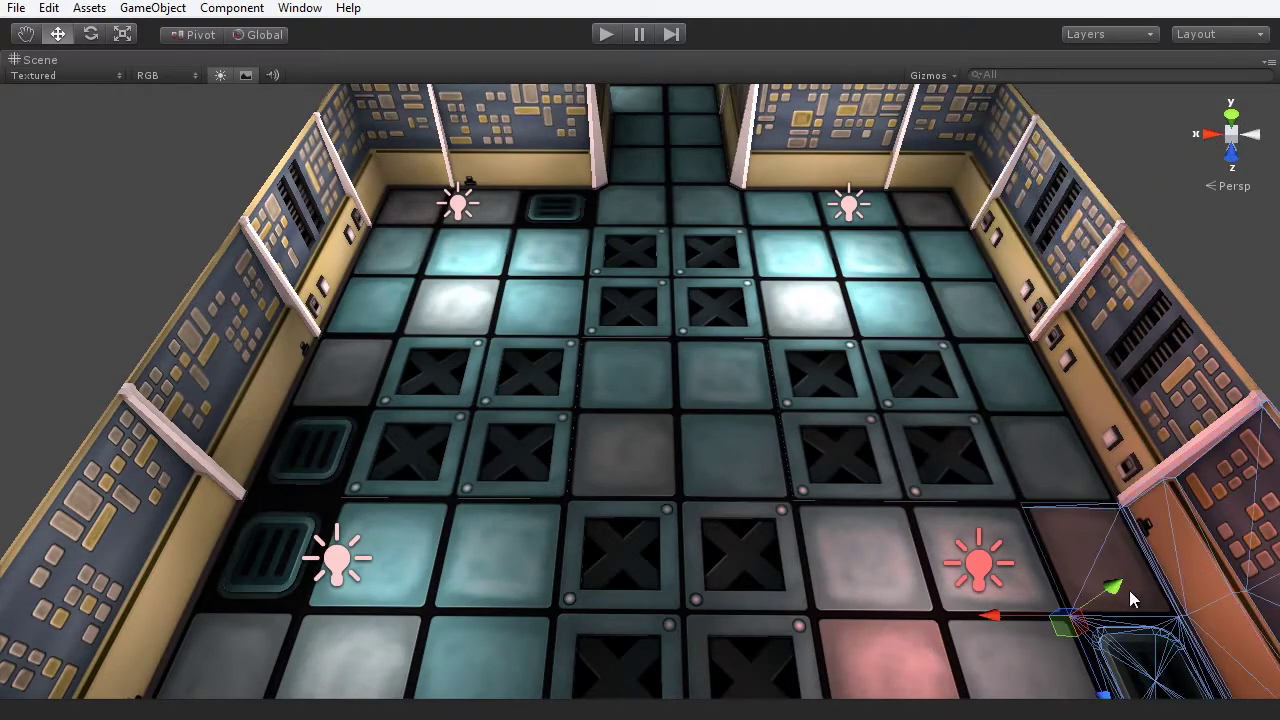
key(ctrl+p)
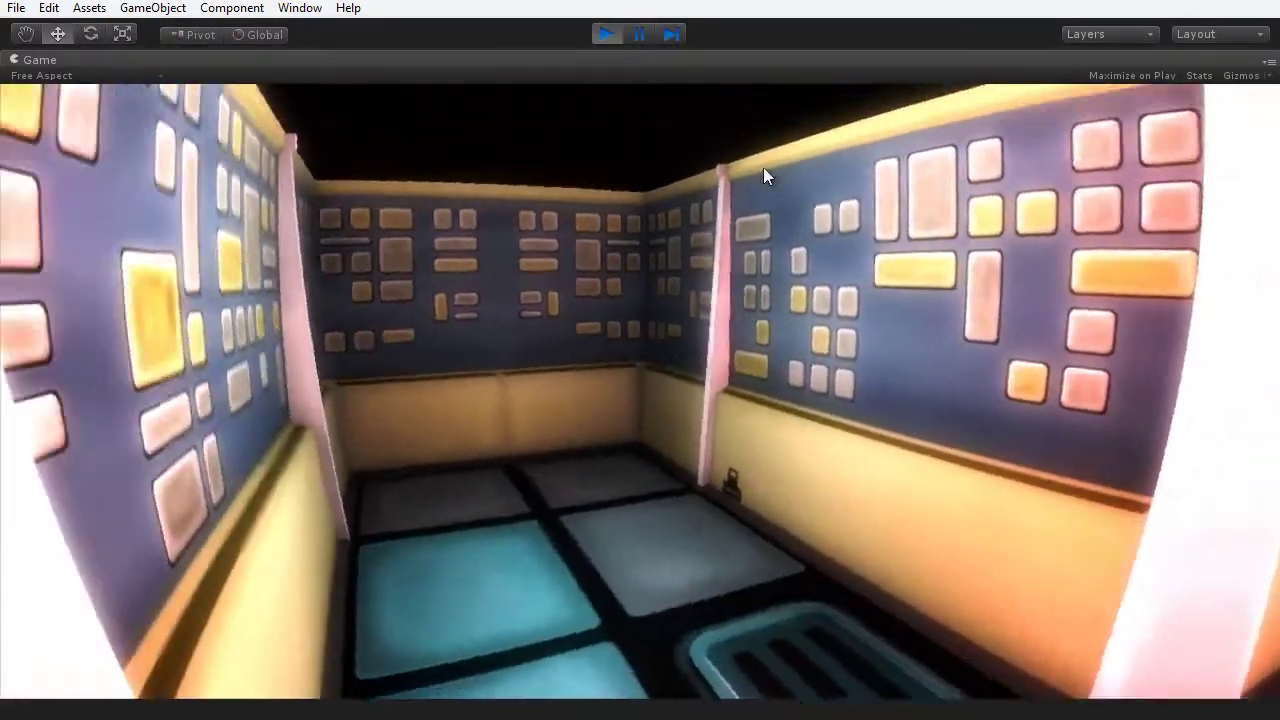
key(w)
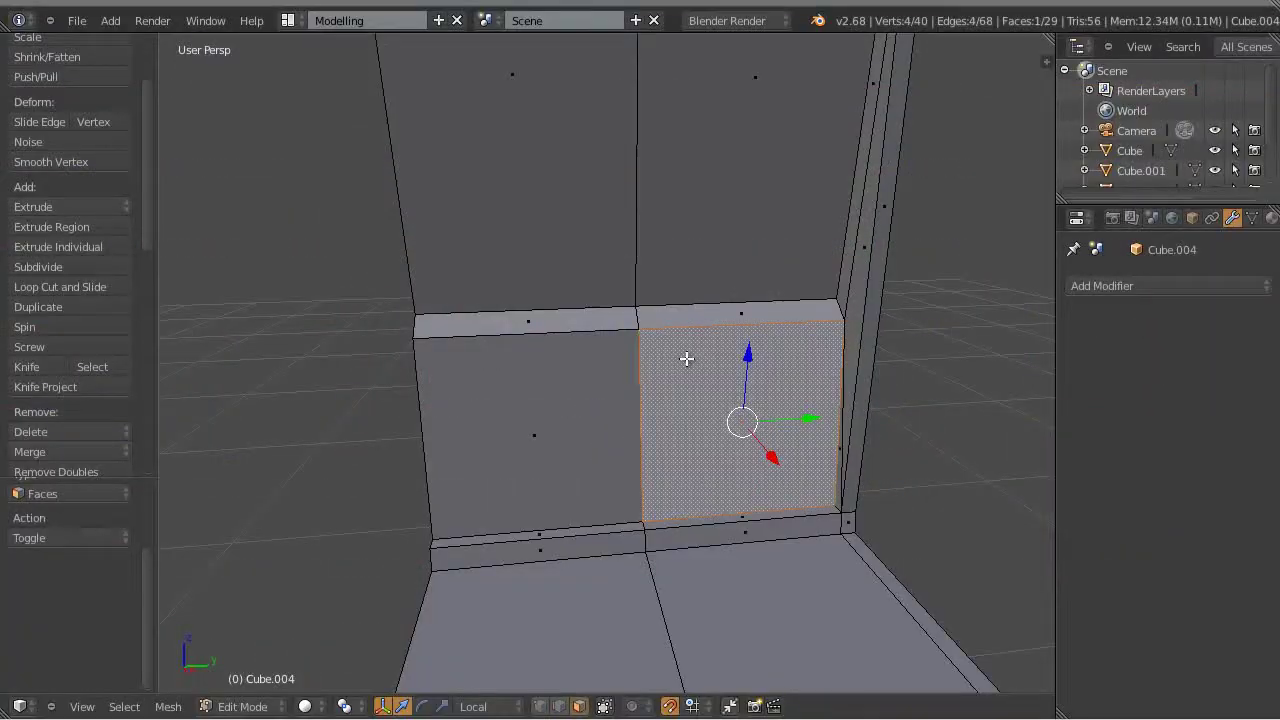
Inset the right and left lower wall faces into panels.
key(w)
click(630, 486)
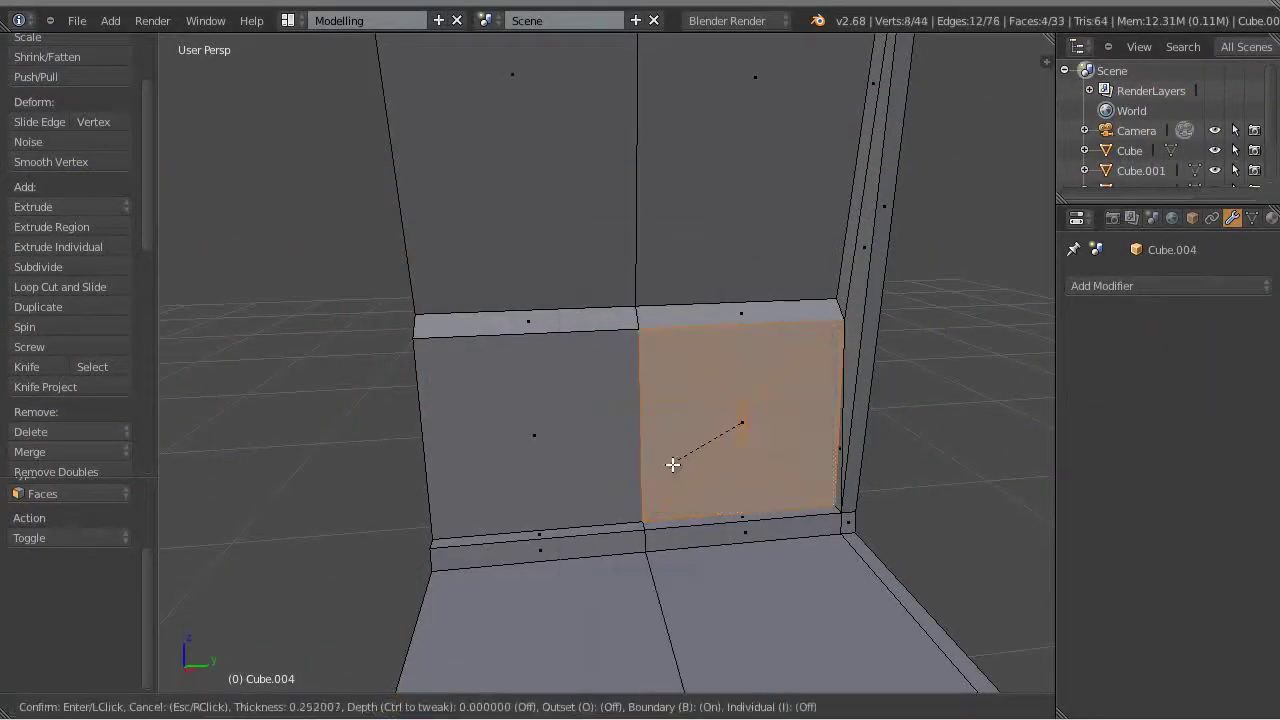
click(650, 482)
right_click(577, 423)
middle_drag(577, 423, 614, 371)
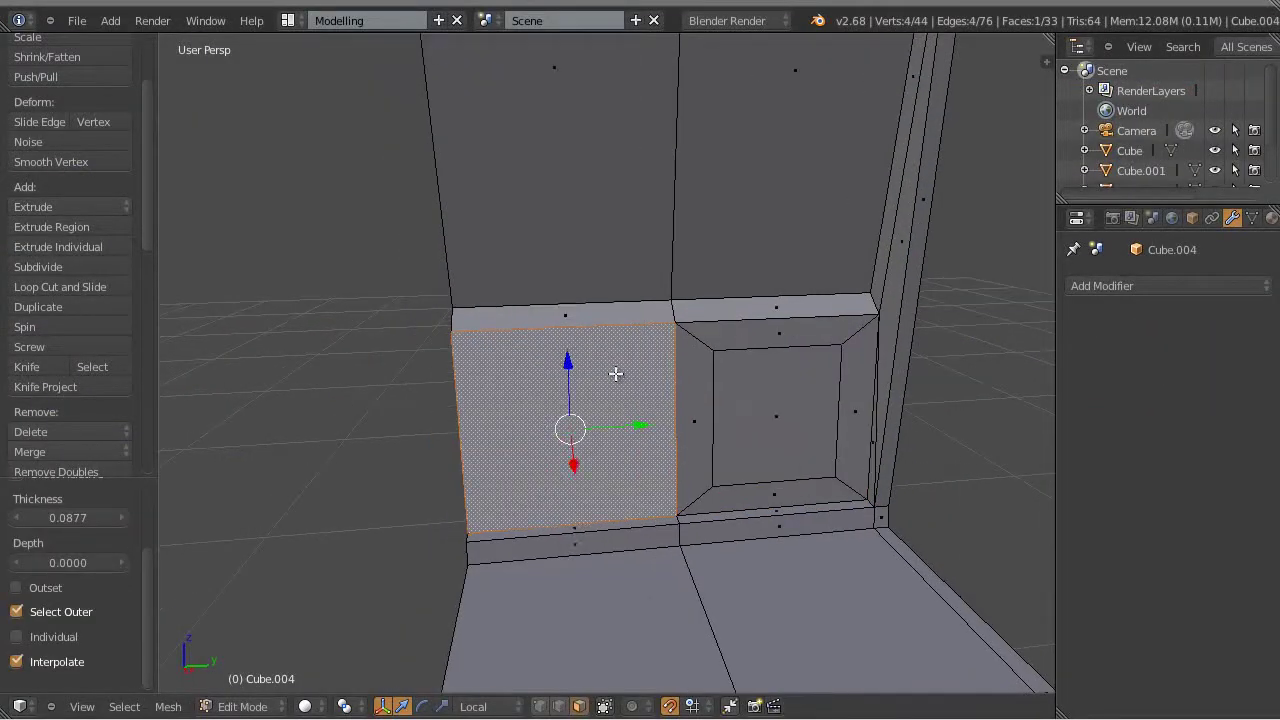
key(w)
click(543, 371)
click(873, 474)
Narrow both panels' inner faces along Y, the right one to about 0.7.
key(a)
middle_drag(873, 474, 746, 423)
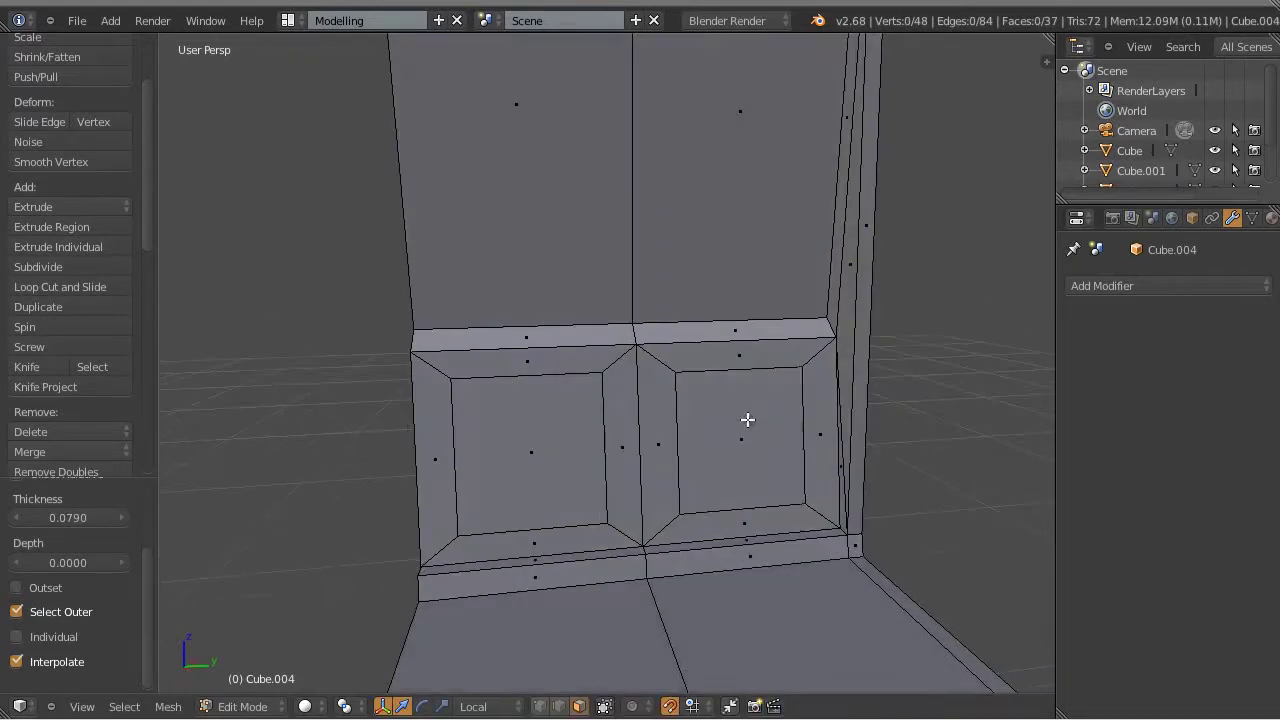
right_click(746, 434)
key(s)
key(y)
click(786, 435)
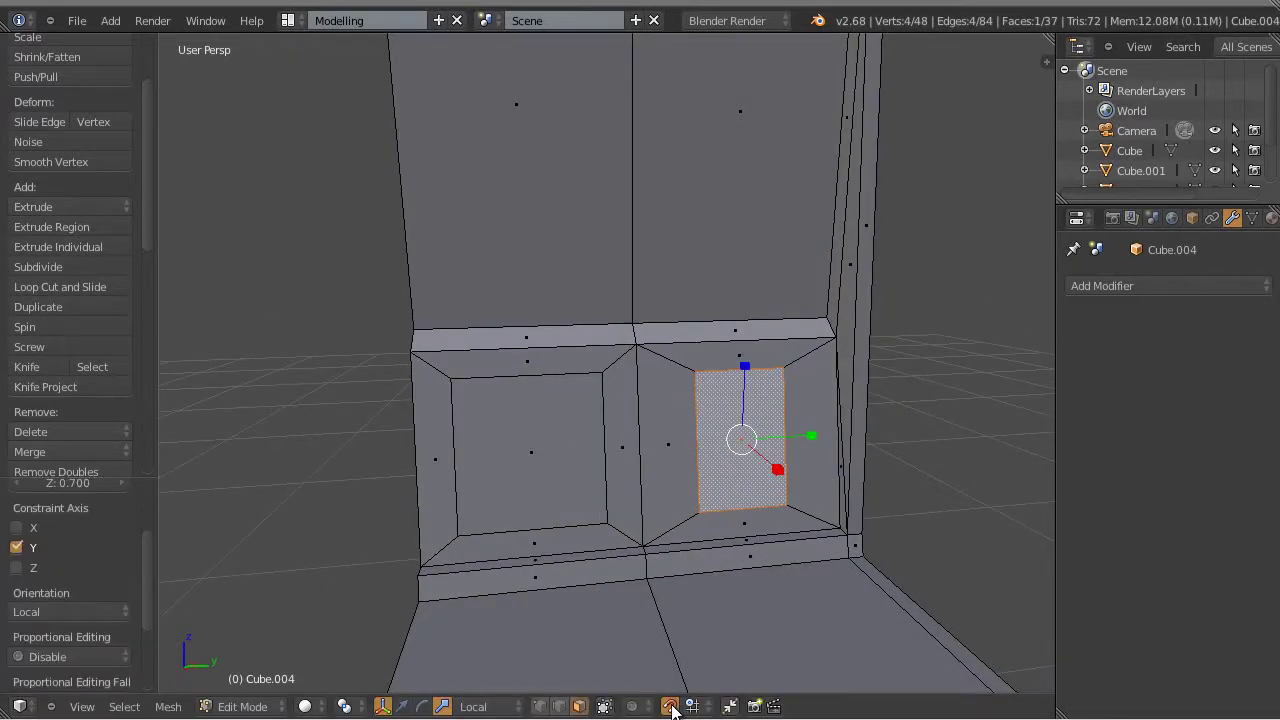
right_click(530, 425)
key(s)
key(y)
click(594, 446)
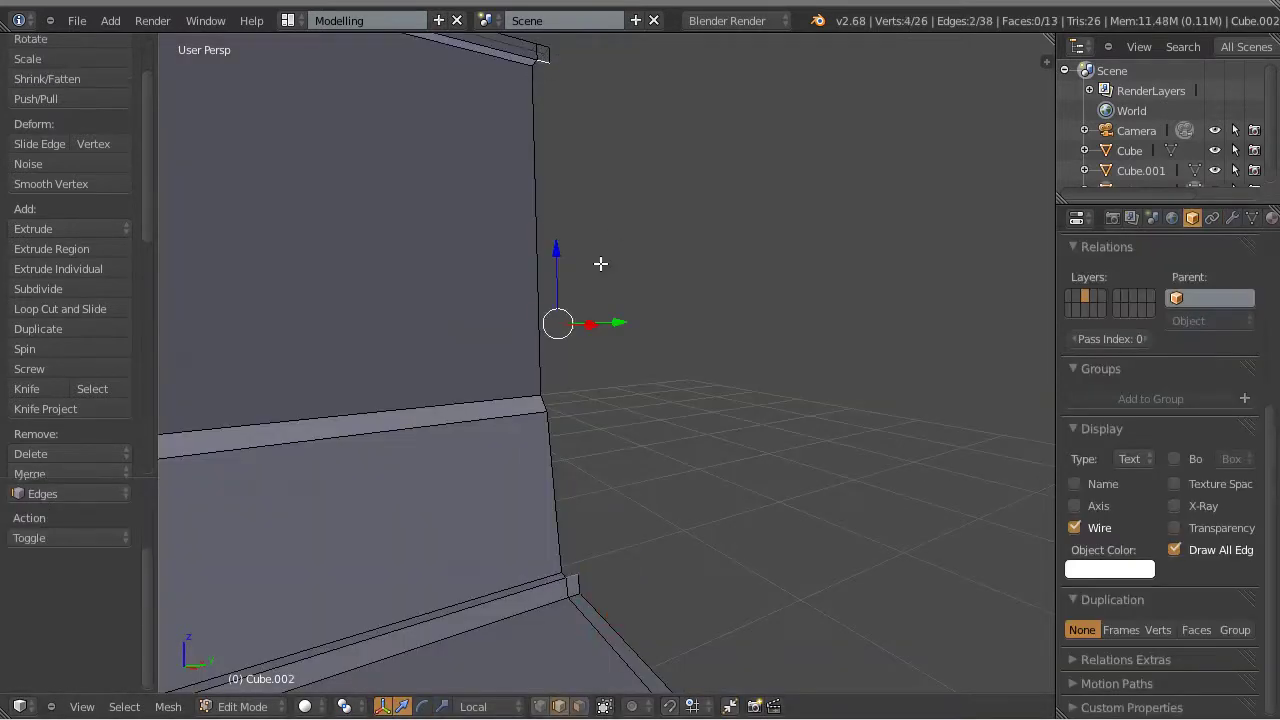
On Cube.002, make a new face from the selected edges.
click(168, 706)
mouse_move(186, 443)
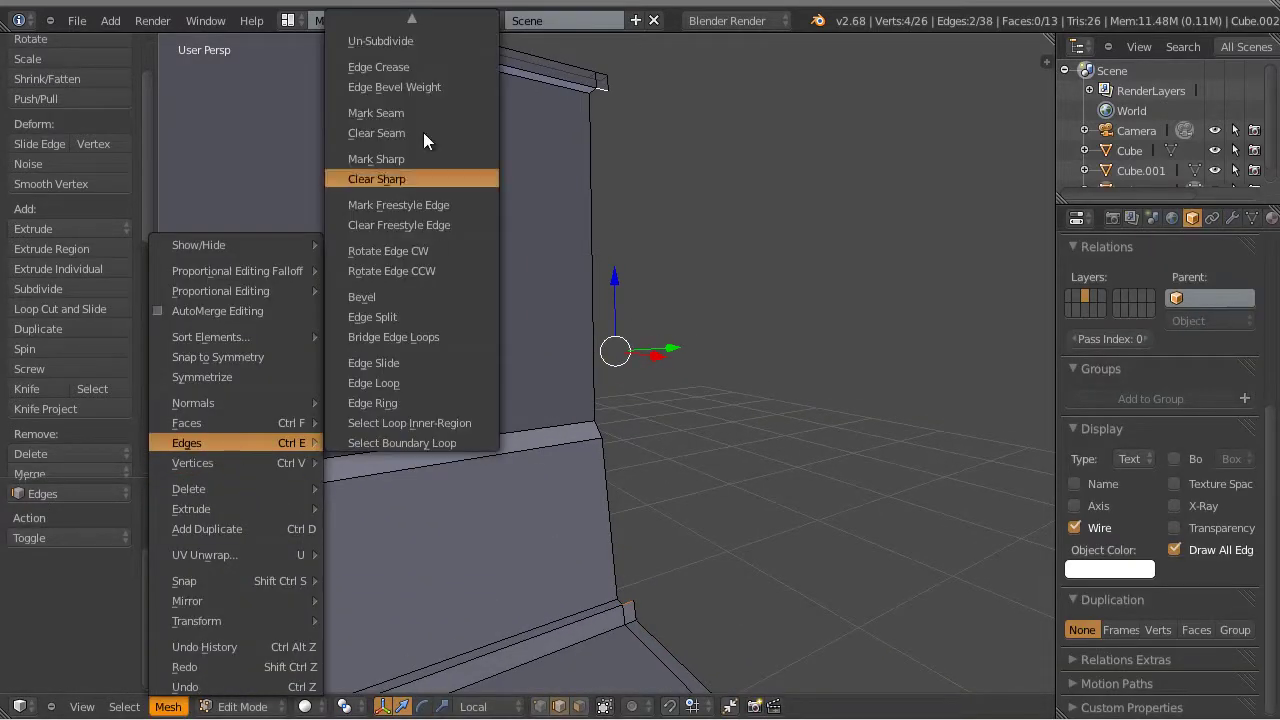
click(428, 23)
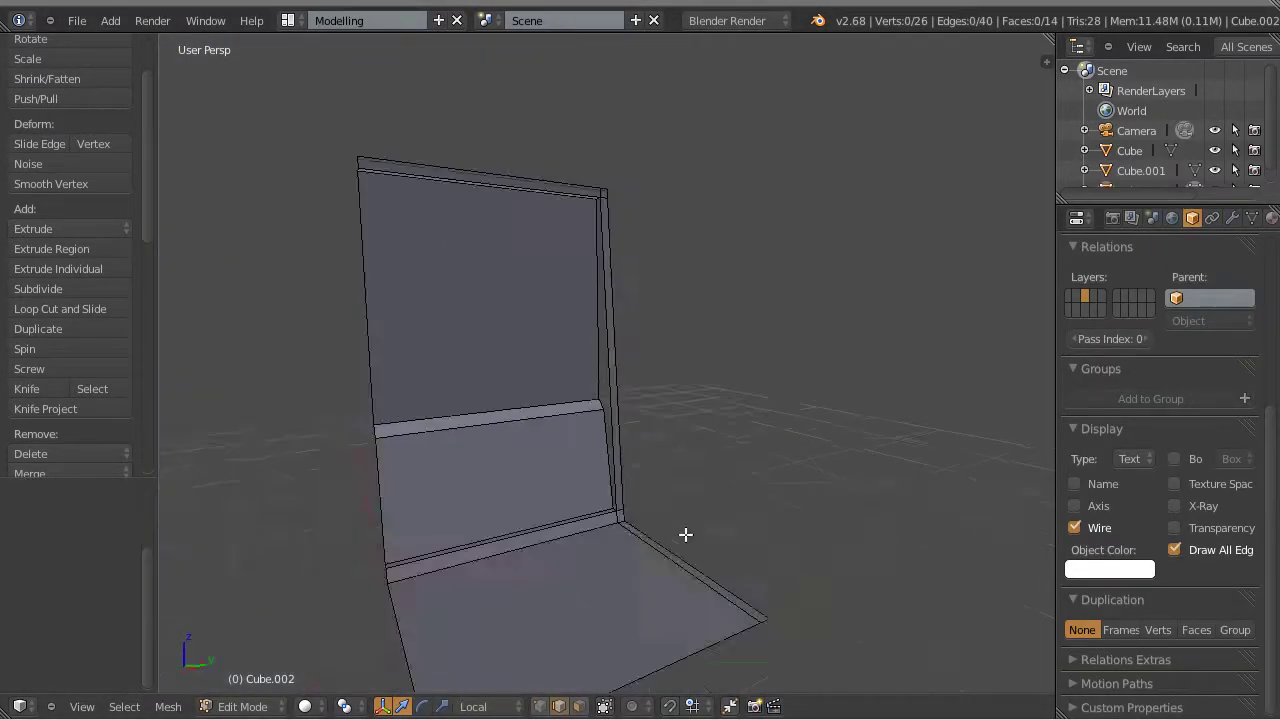
scroll(550, 475, up, 5)
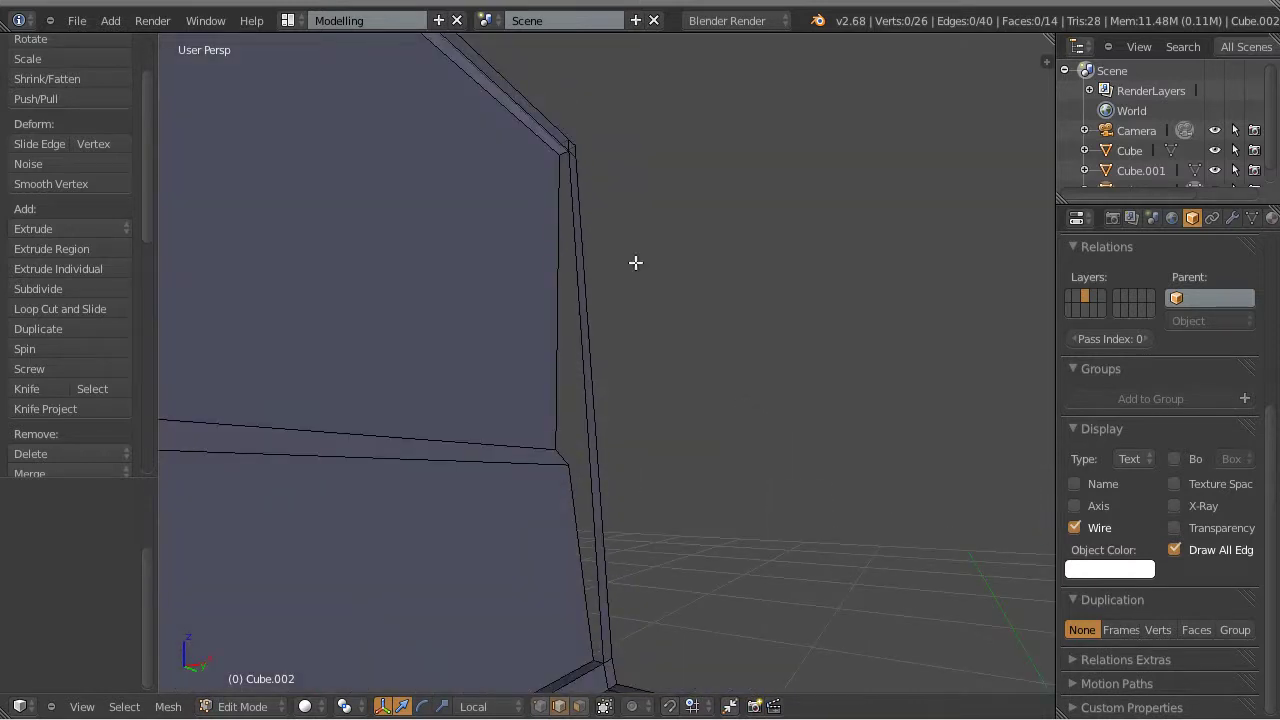
Select the wall's outer edges in edge mode and fill them with faces.
key(ctrl+Tab)
click(420, 297)
alt+right_click(588, 600)
middle_drag(586, 609, 729, 503)
alt+shift+right_click(597, 480)
scroll(729, 503, up, 3)
click(168, 706)
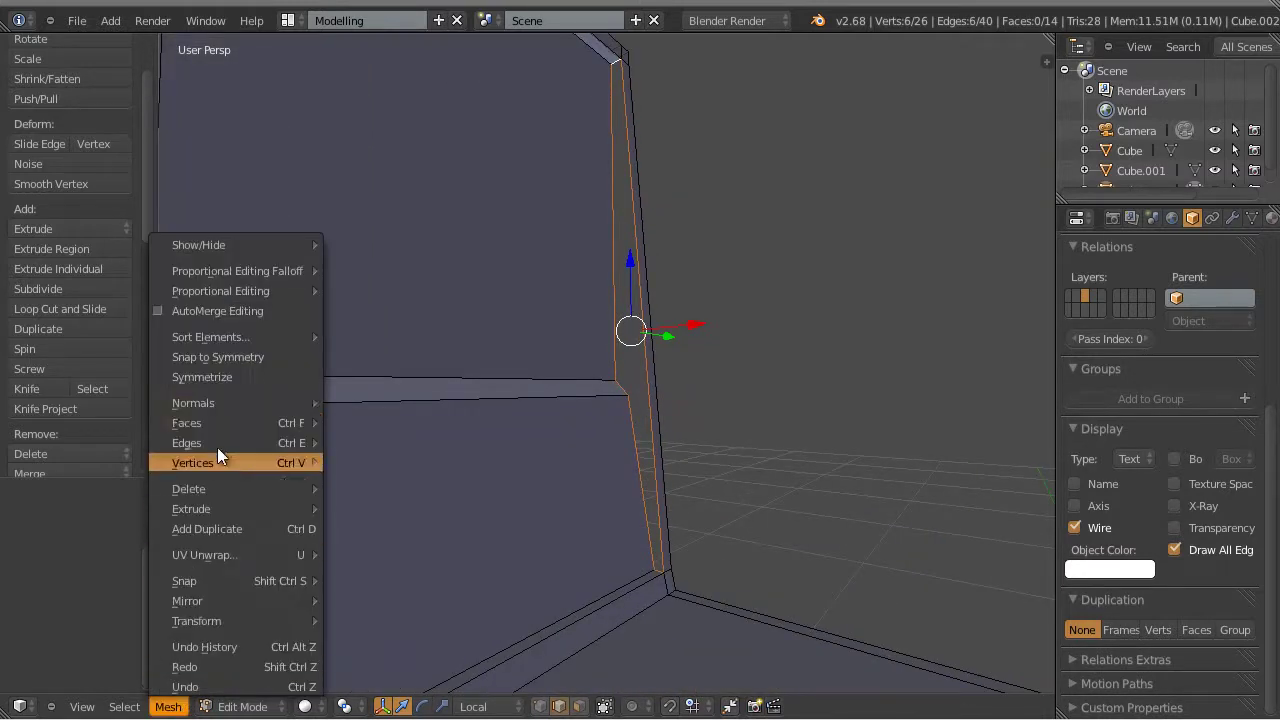
mouse_move(186, 423)
click(381, 35)
middle_drag(381, 35, 714, 453)
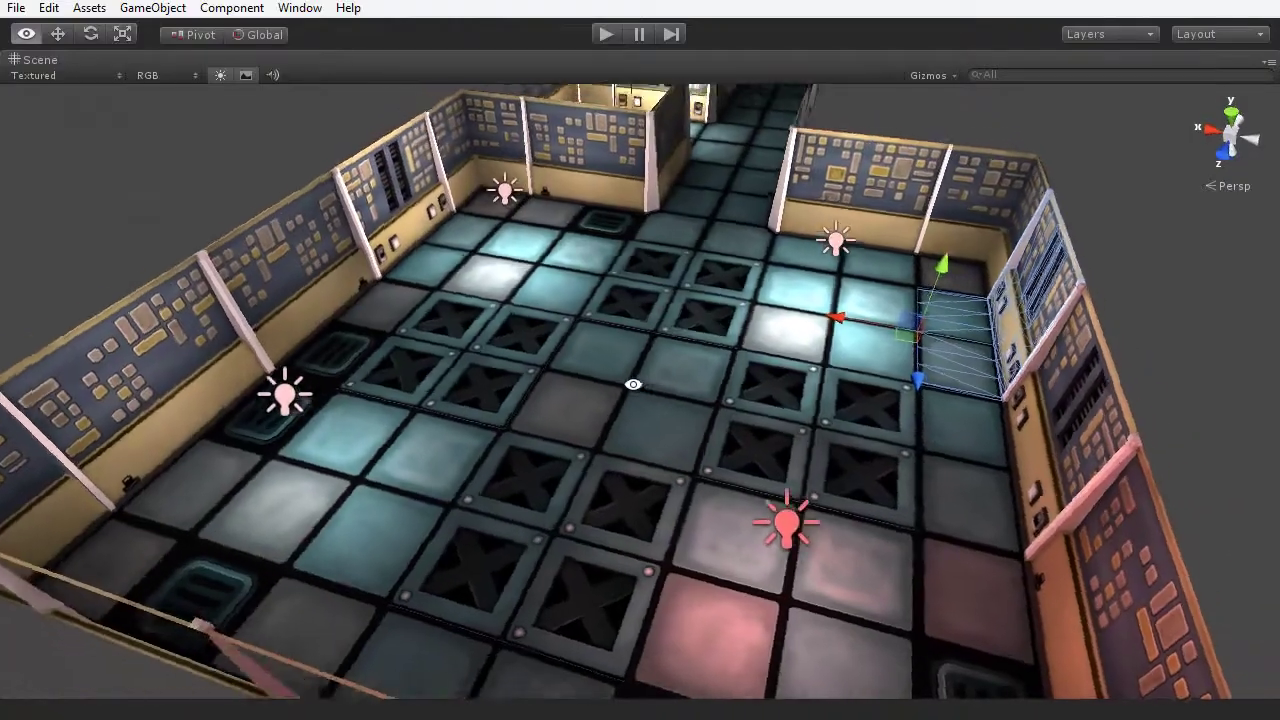
alt+drag(634, 380, 400, 380)
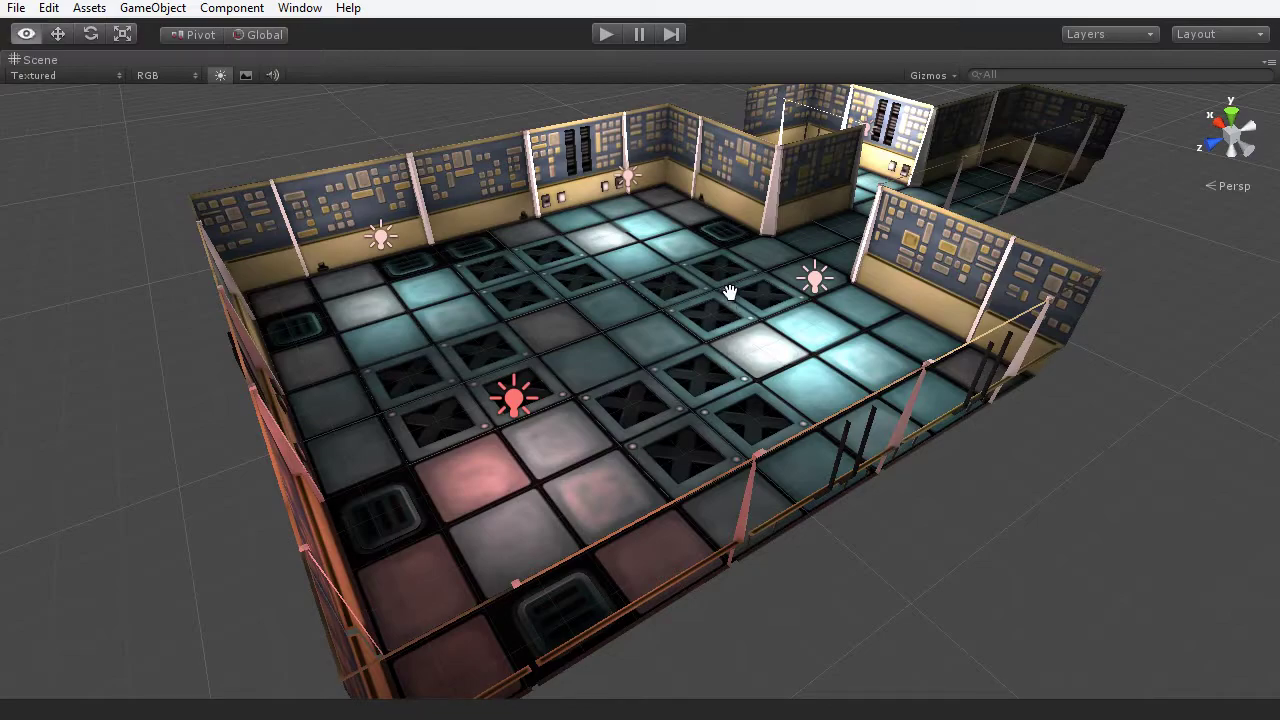
Orbit and zoom out around the multi-room level, then select the floor tile pieces.
alt+drag(729, 289, 897, 365)
alt+drag(683, 399, 860, 390)
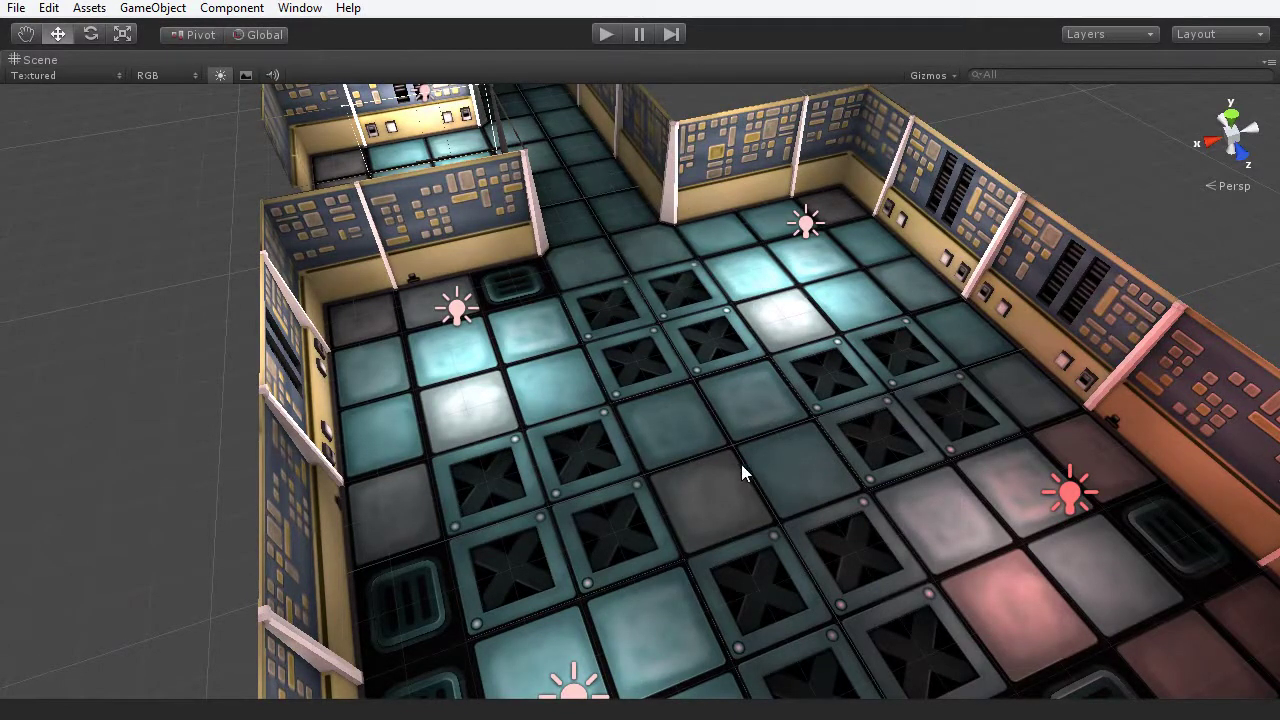
scroll(741, 470, down, 2)
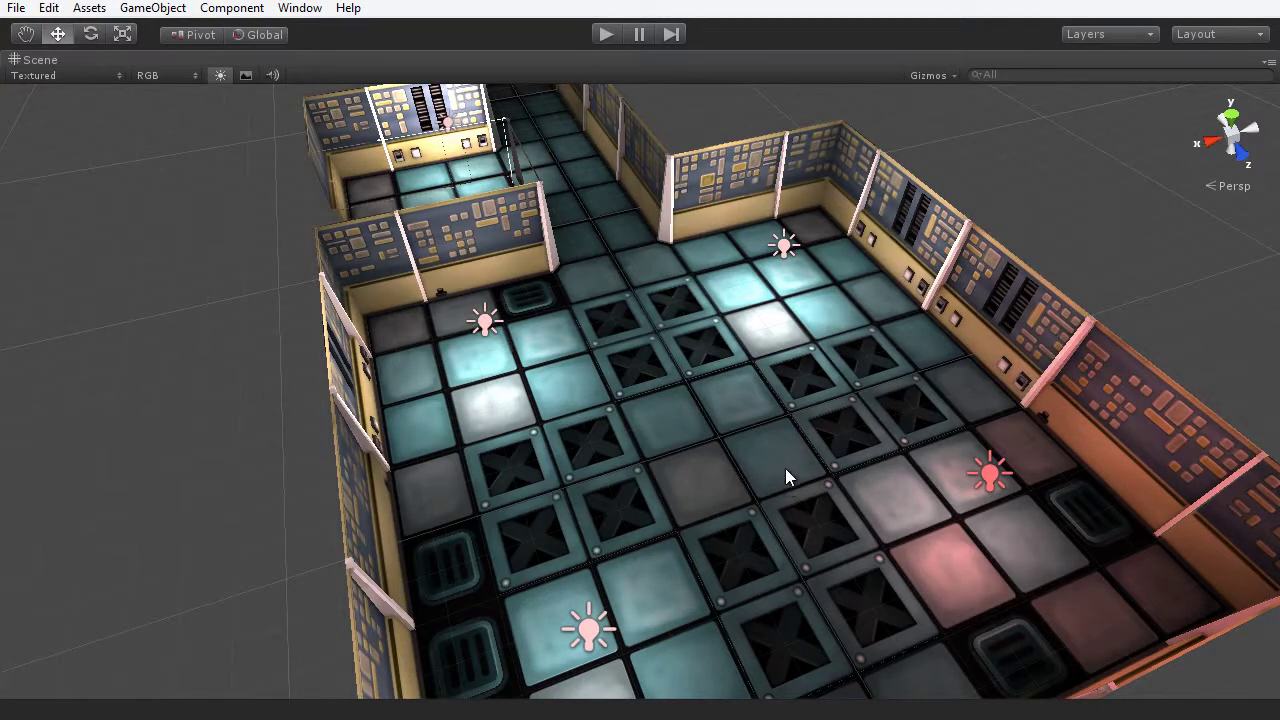
click(801, 332)
Lift the 2x2 floor tile group out of the floor and lower it back.
alt+drag(866, 450, 824, 406)
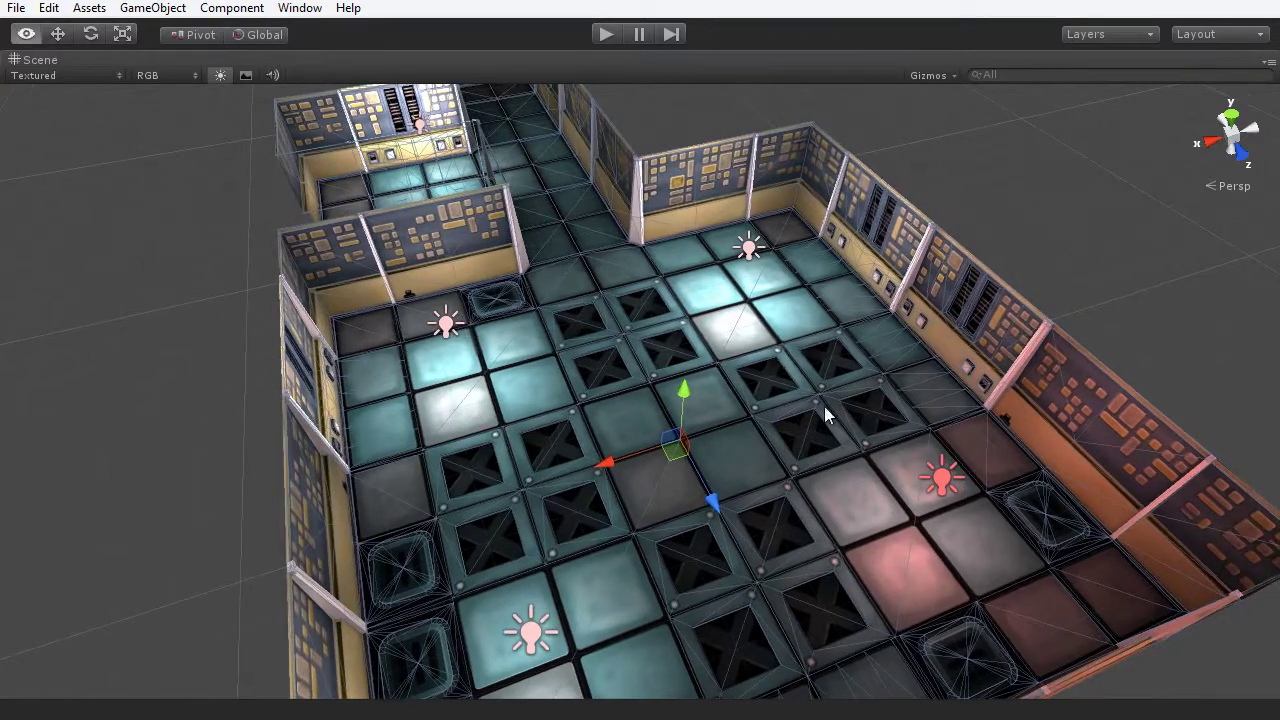
click(760, 335)
drag(770, 240, 762, 162)
drag(766, 208, 731, 278)
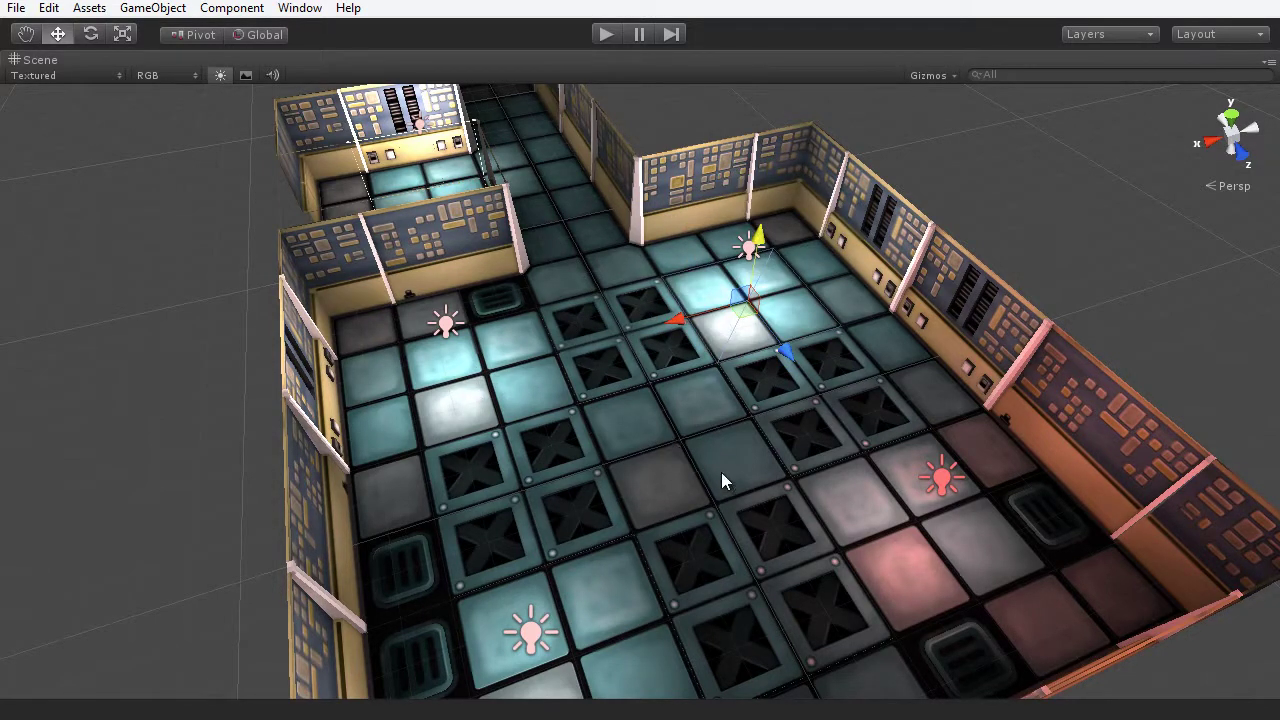
Rotate the tile group, then reselect it and lift it and set it back down.
alt+drag(638, 632, 808, 604)
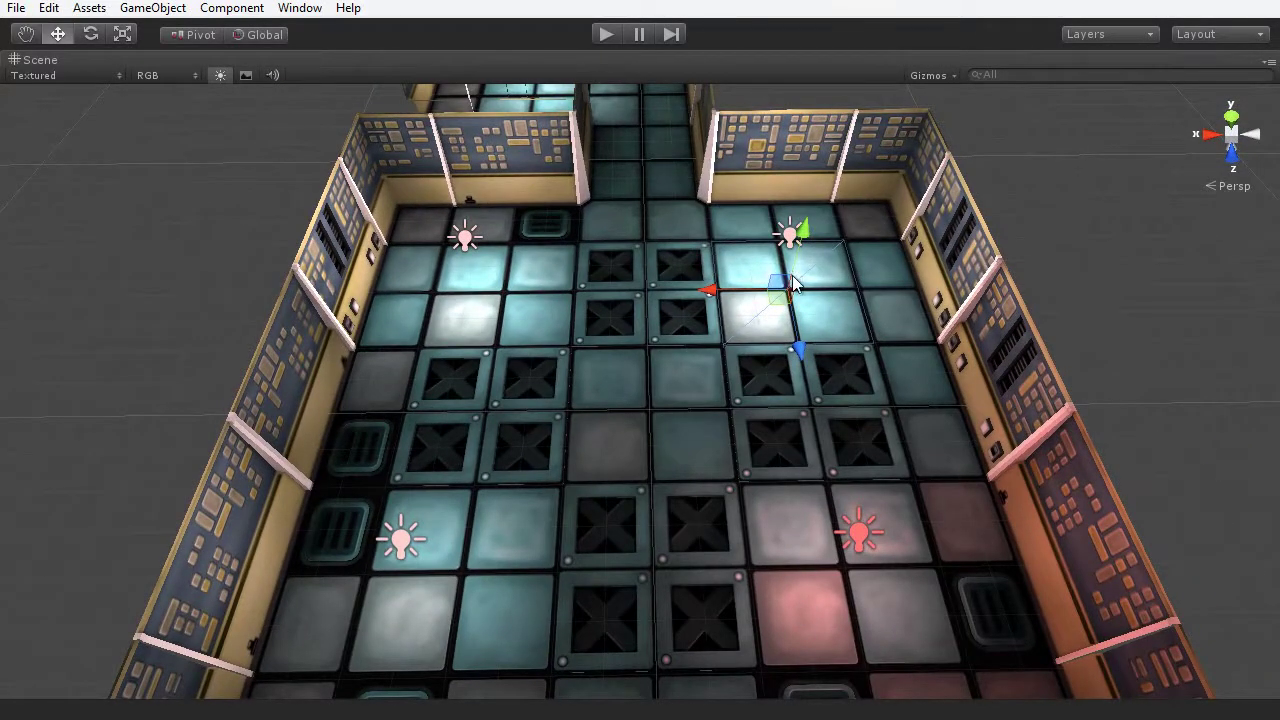
key(e)
drag(823, 357, 803, 283)
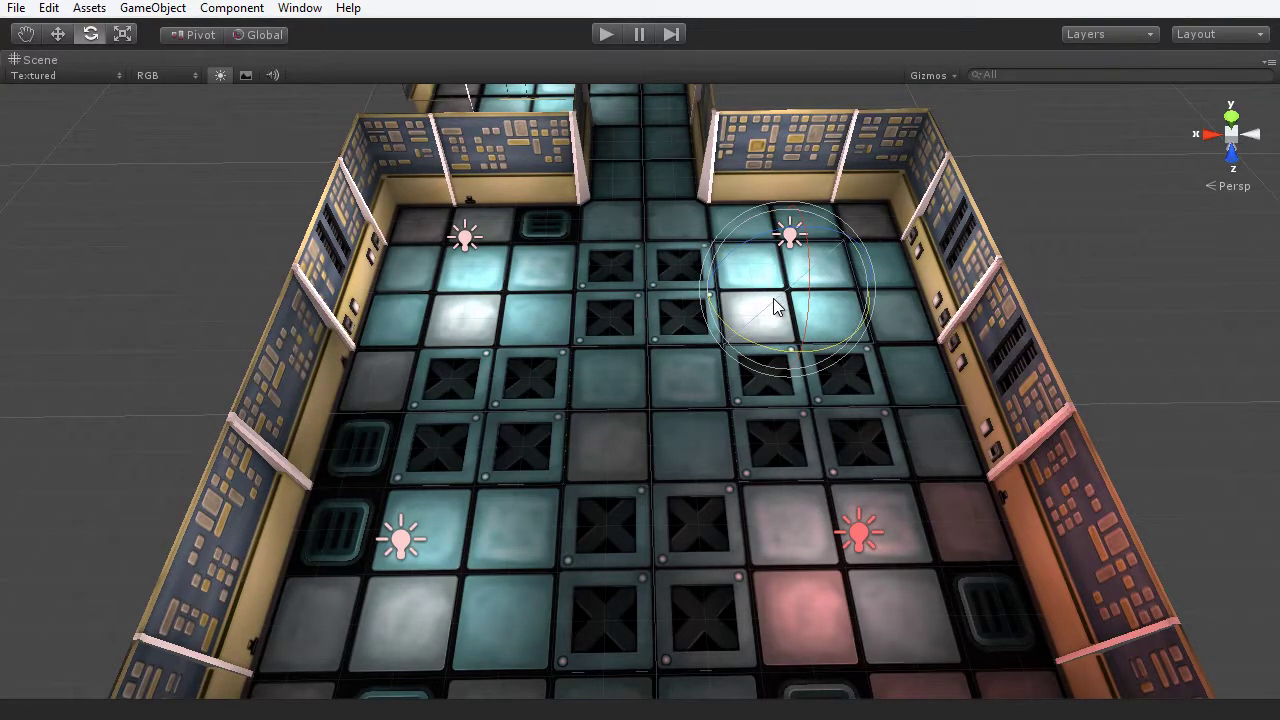
click(611, 315)
alt+drag(643, 339, 674, 285)
key(w)
drag(663, 236, 806, 429)
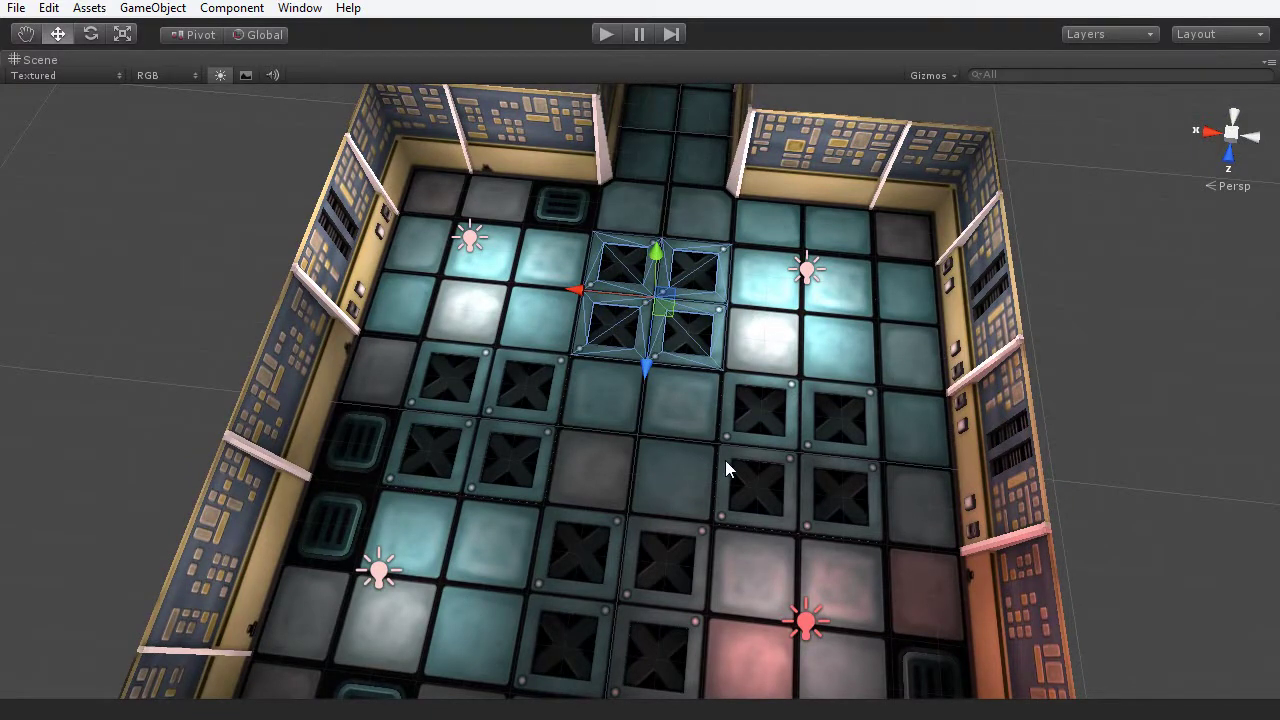
Orbit the view to a tilted angle above the room.
scroll(725, 460, up, 4)
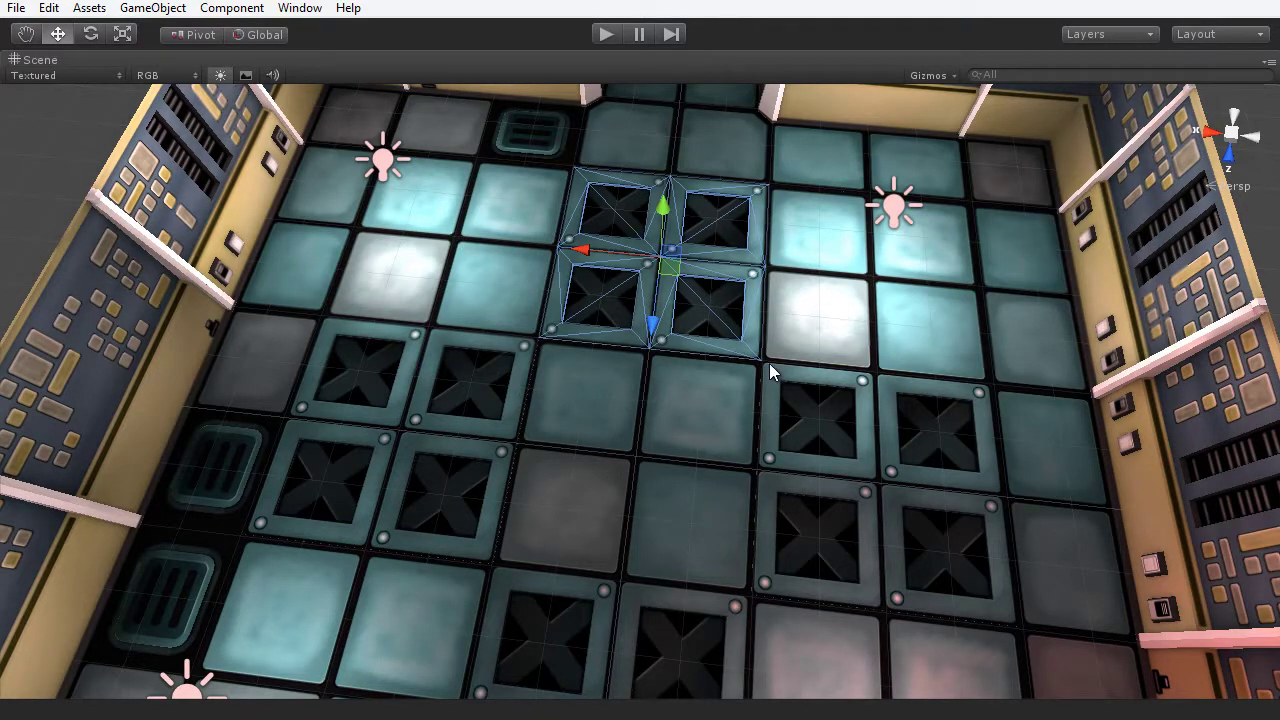
scroll(732, 392, down, 3)
alt+drag(732, 392, 852, 188)
scroll(830, 210, down, 2)
Raise the left corner wall piece slightly.
click(804, 205)
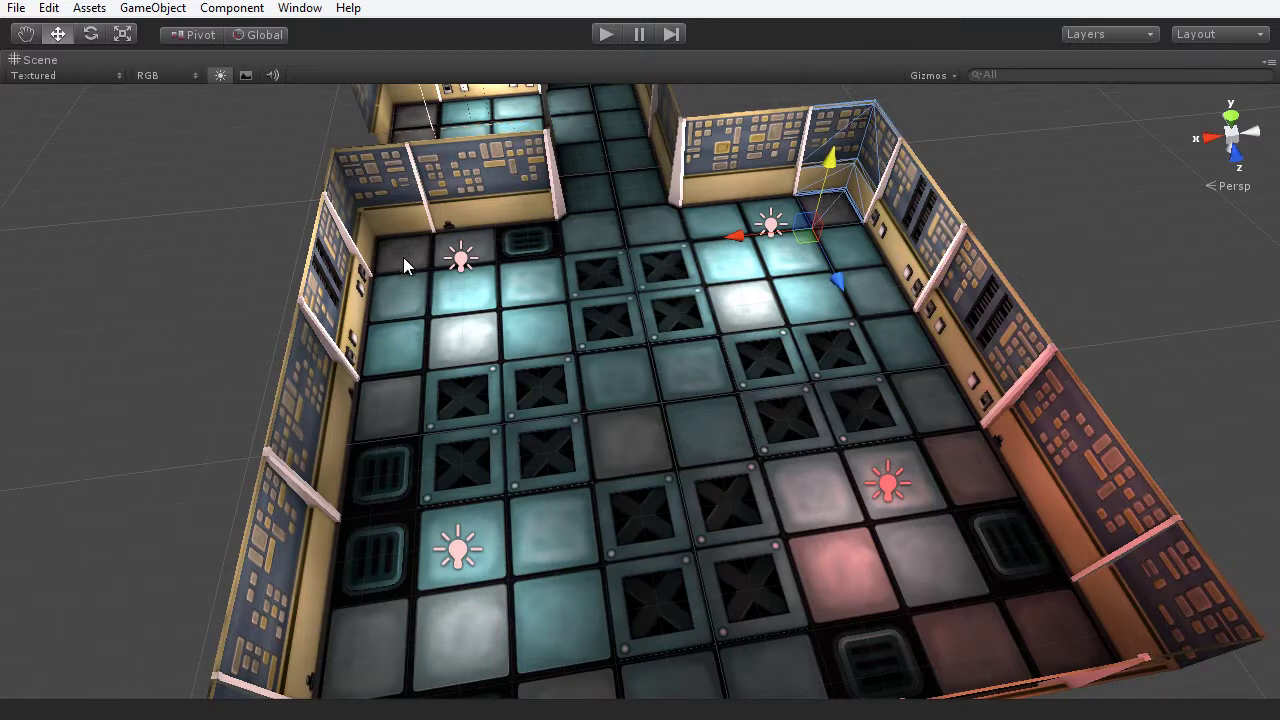
click(398, 202)
mouse_move(408, 207)
mouse_down()
mouse_move(383, 171)
mouse_move(392, 150)
mouse_move(450, 195)
mouse_move(500, 198)
mouse_move(412, 200)
mouse_up()
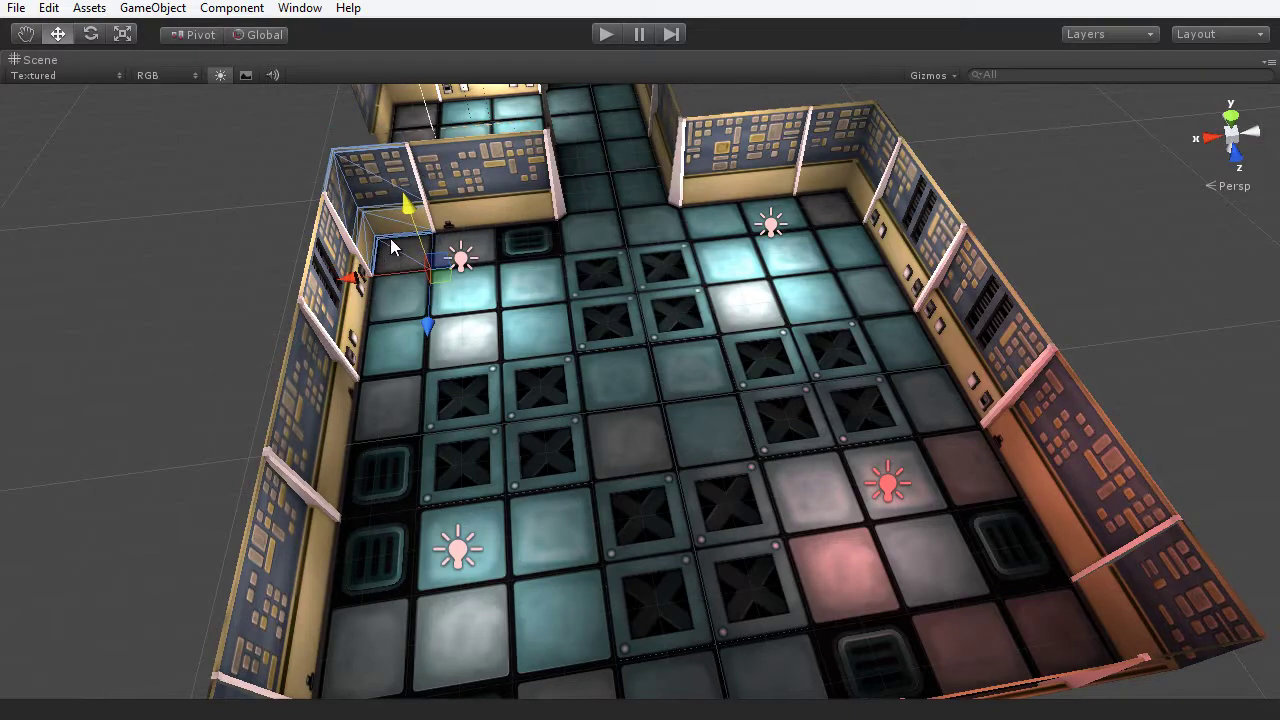
alt+drag(385, 237, 327, 178)
alt+drag(221, 576, 781, 346)
Lift two back wall sections and return them to place.
click(657, 203)
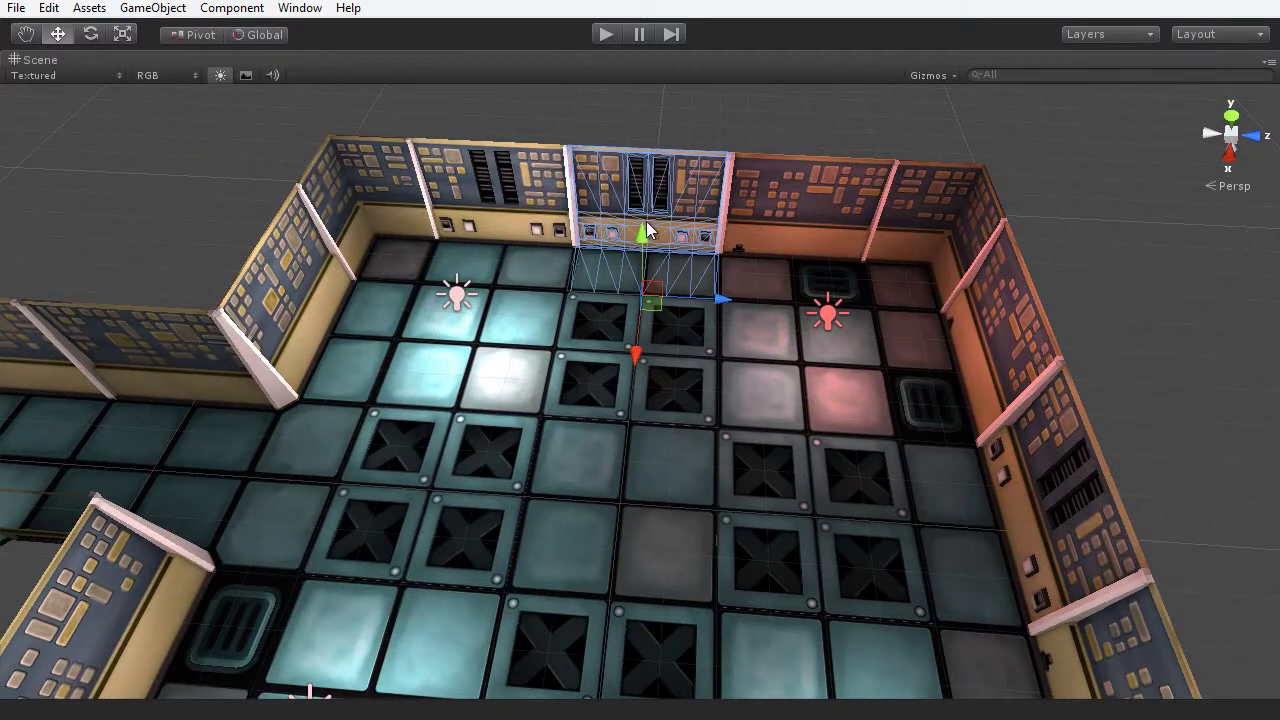
drag(642, 240, 640, 222)
key(ctrl+z)
click(805, 225)
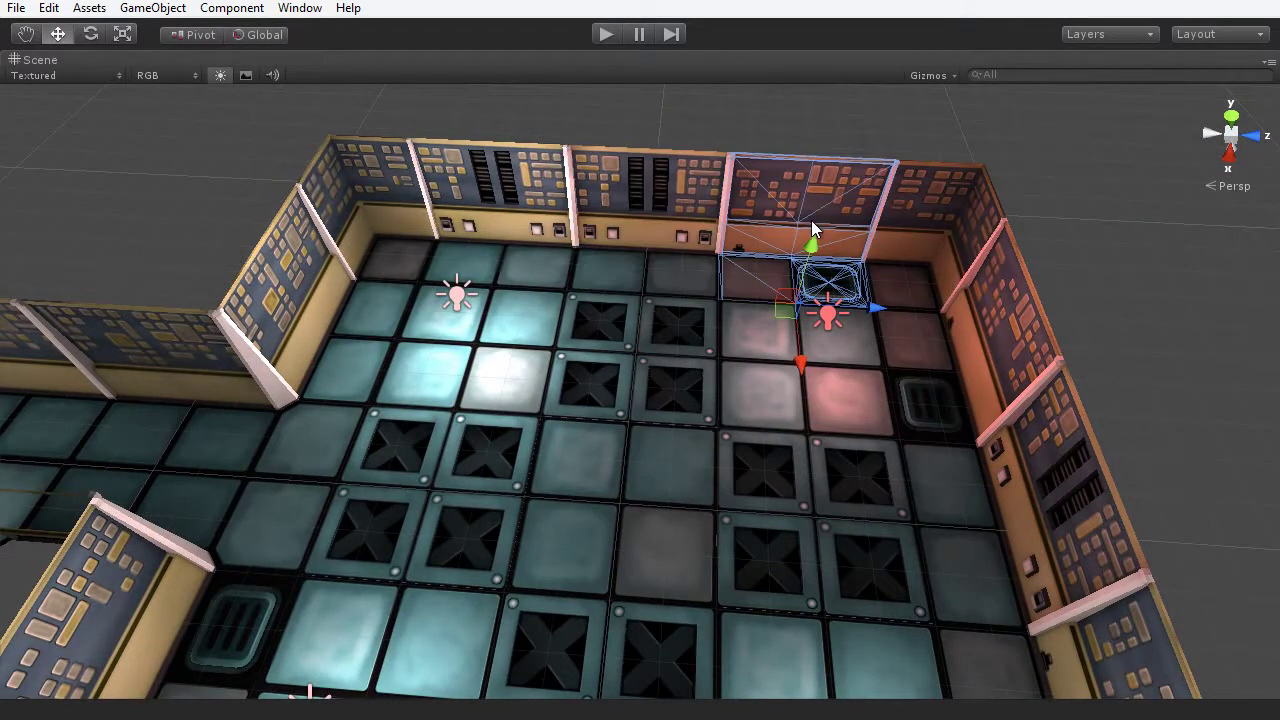
drag(810, 248, 600, 234)
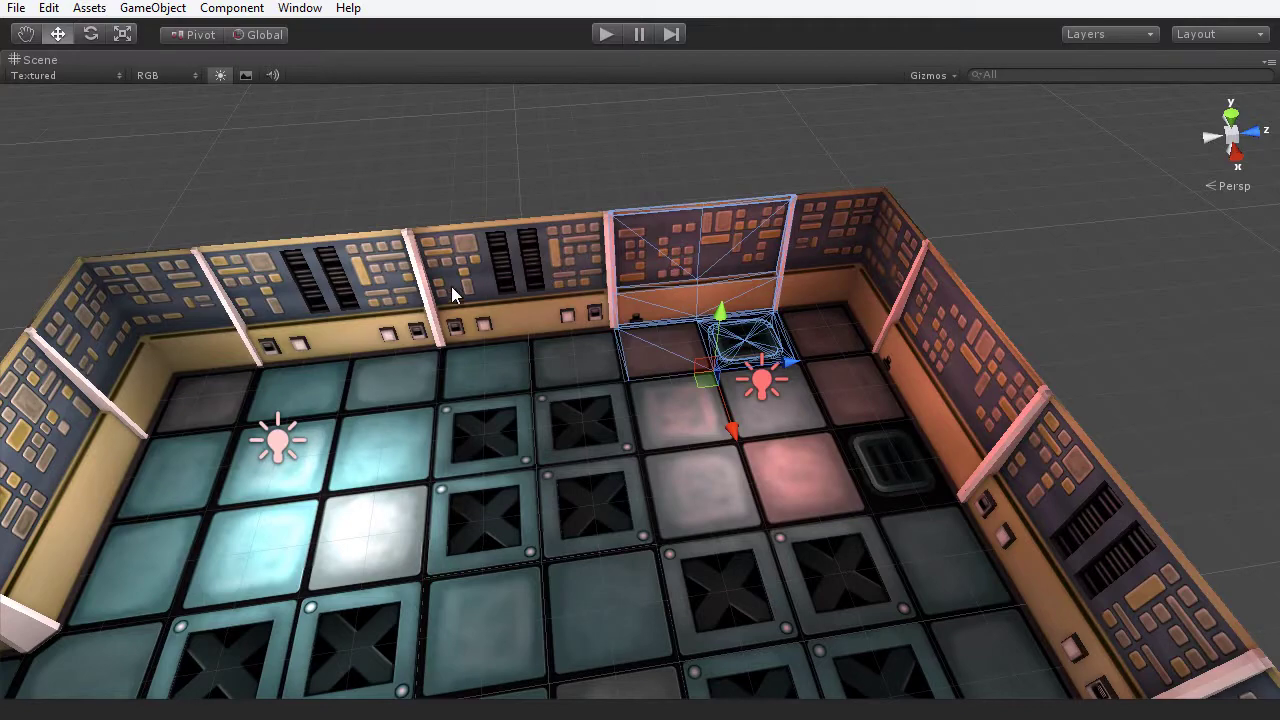
Test-raise the floor tile by the corridor entrance above the floor.
middle_drag(451, 286, 615, 269)
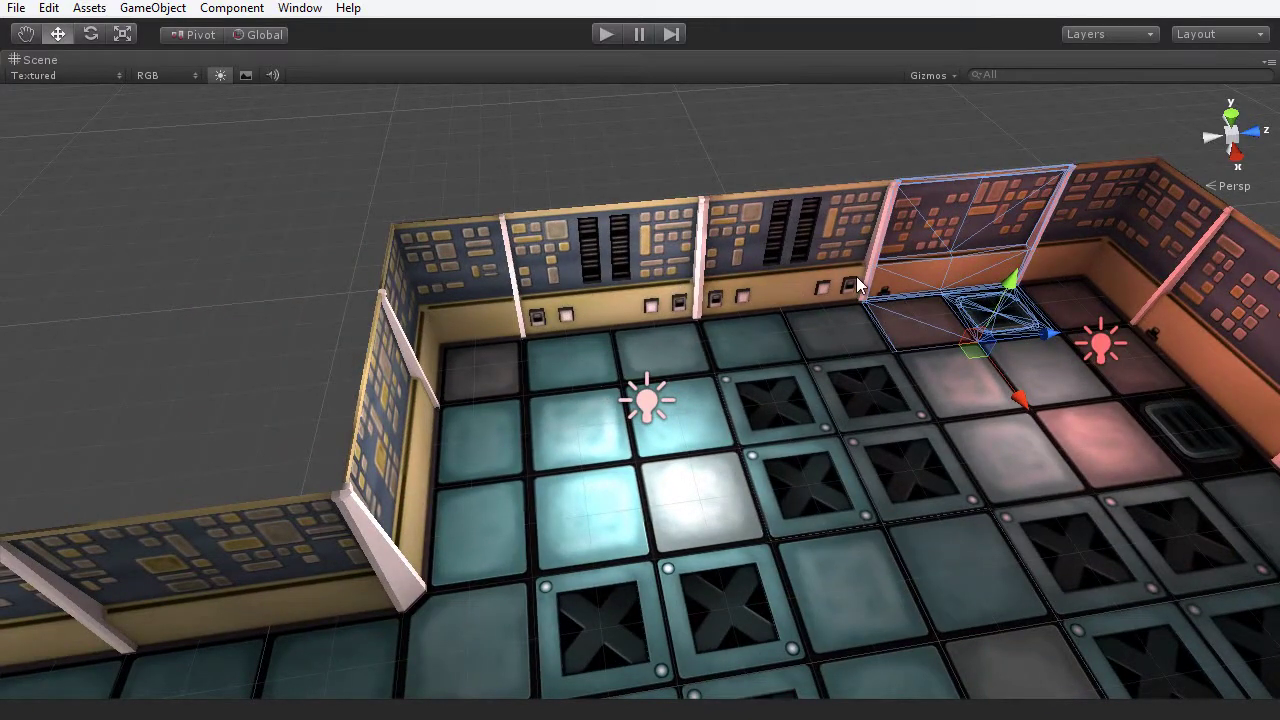
alt+drag(836, 282, 729, 506)
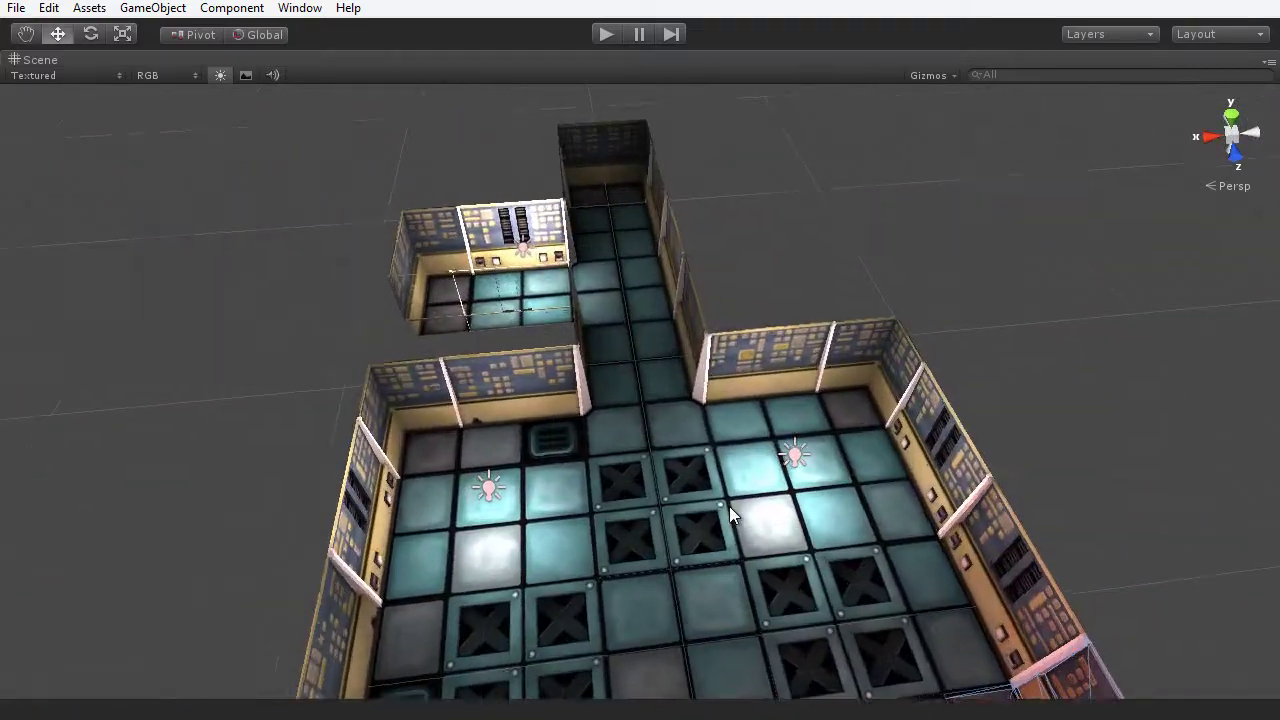
scroll(687, 529, up, 5)
scroll(687, 532, up, 2)
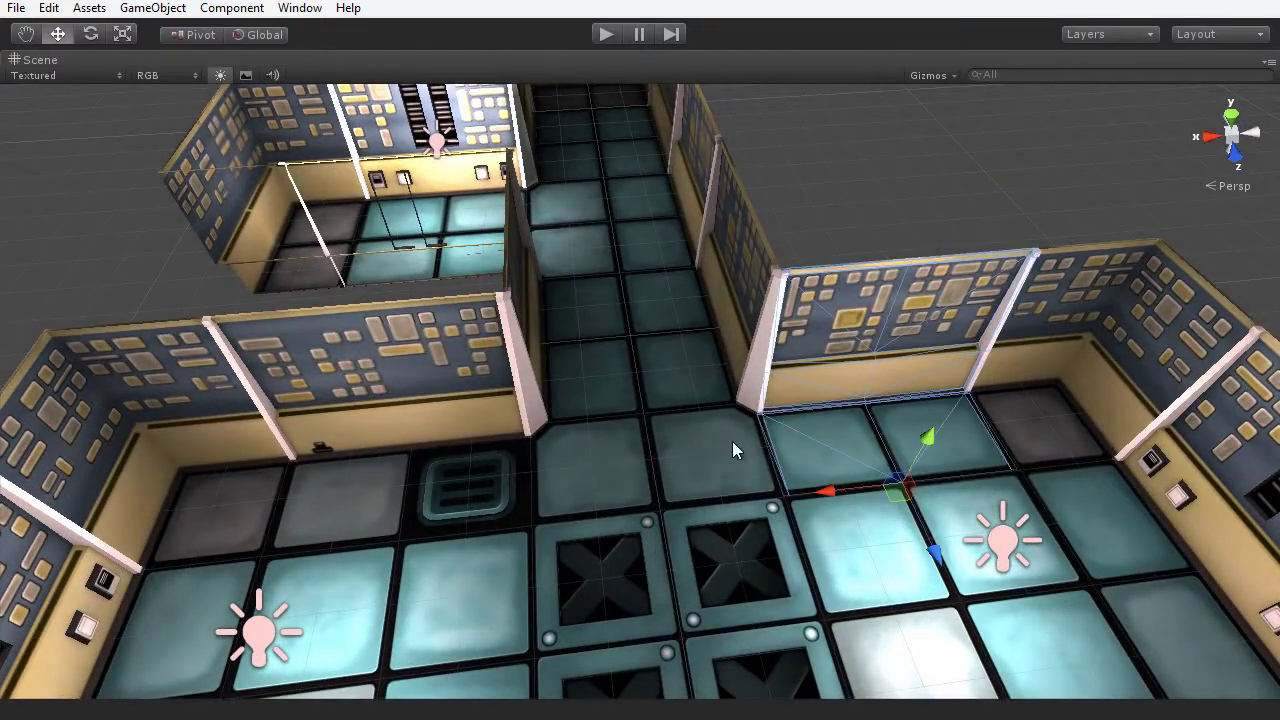
click(708, 461)
drag(665, 478, 666, 429)
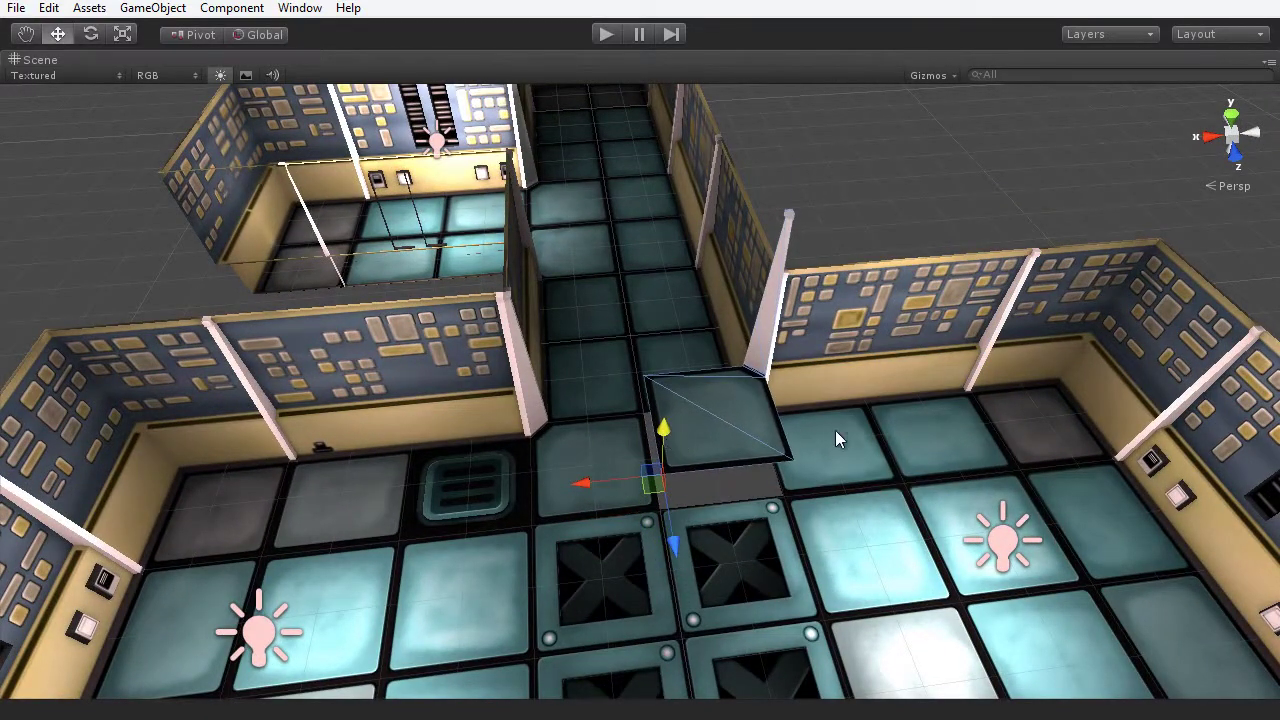
key(ctrl+z)
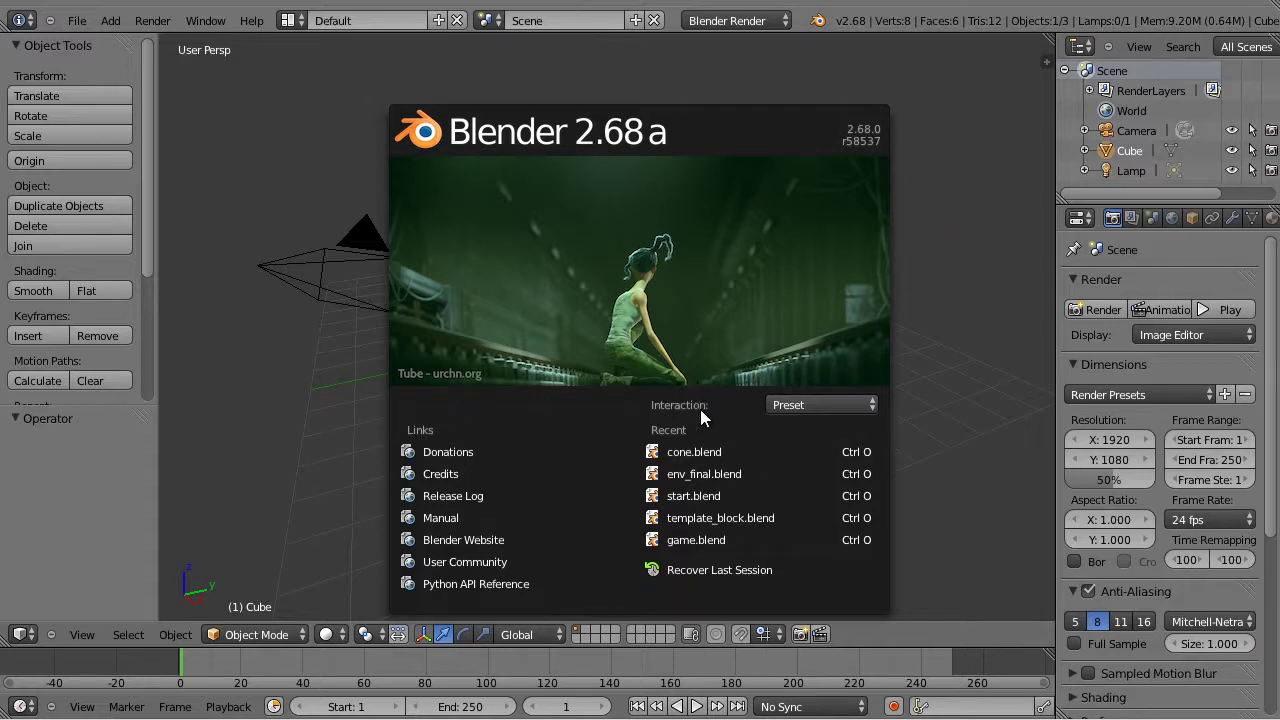
Open and close the Interaction Preset list, then dismiss the splash screen.
click(840, 404)
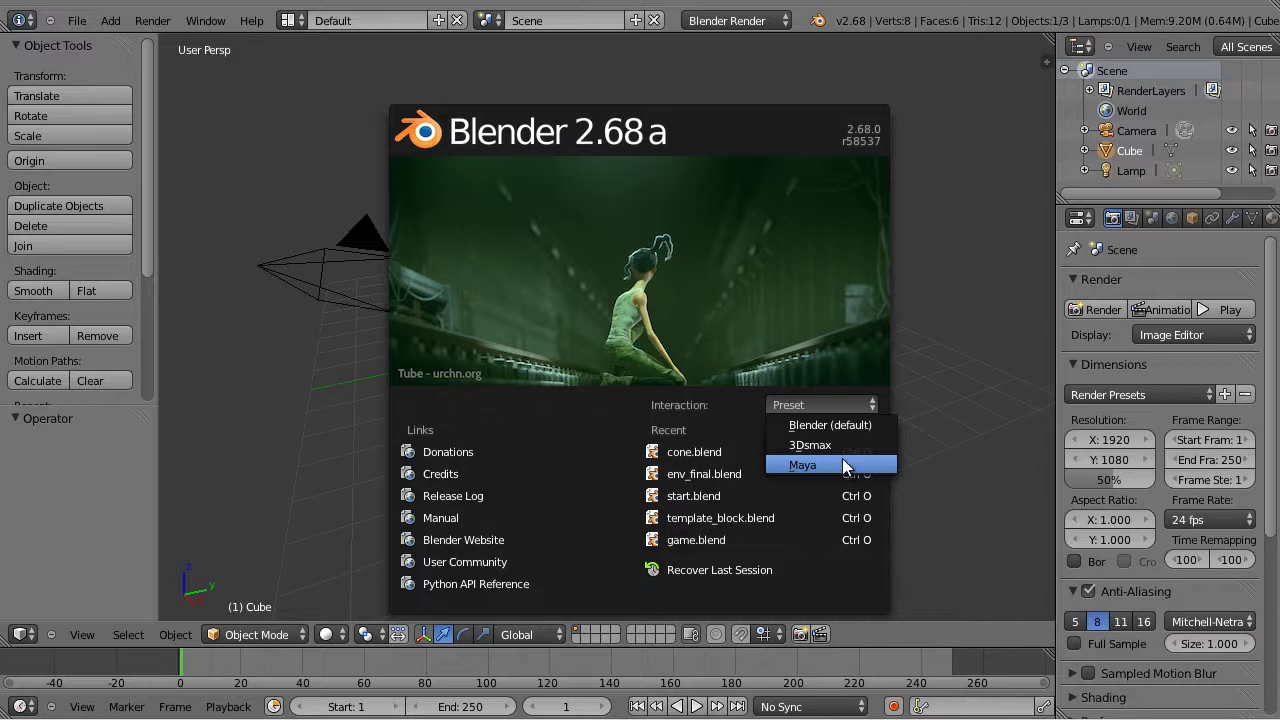
click(815, 460)
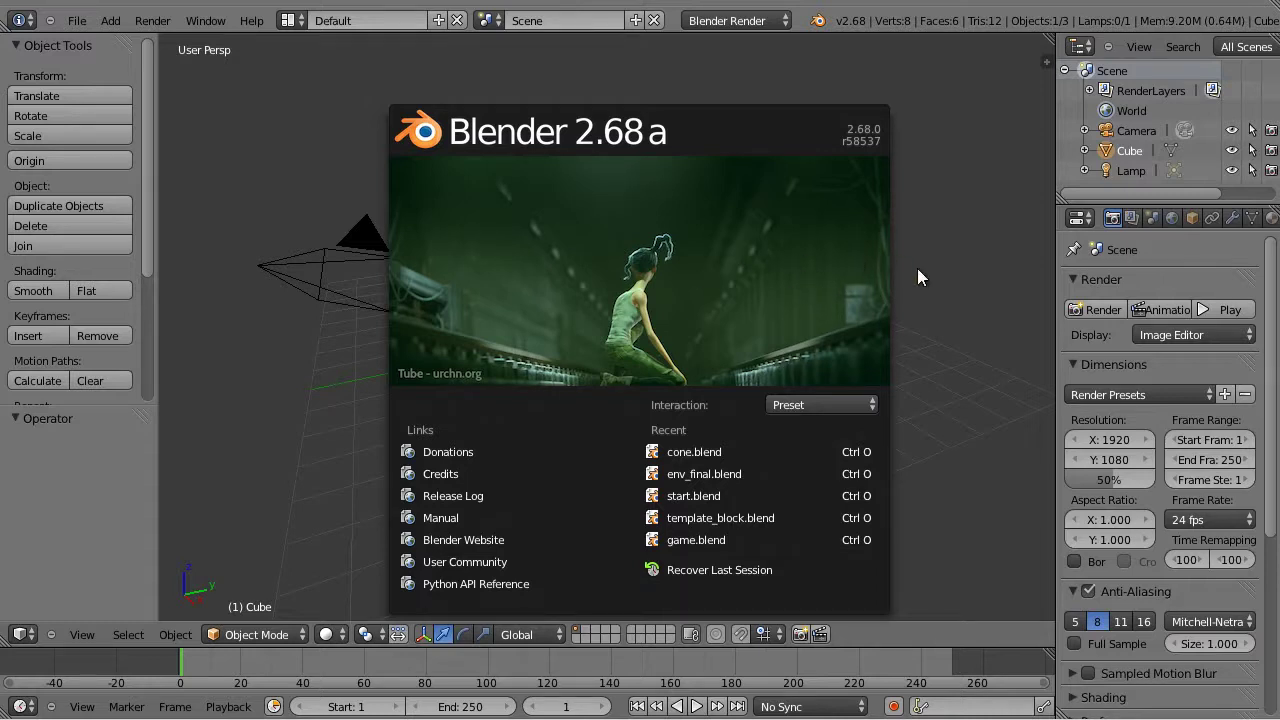
click(954, 257)
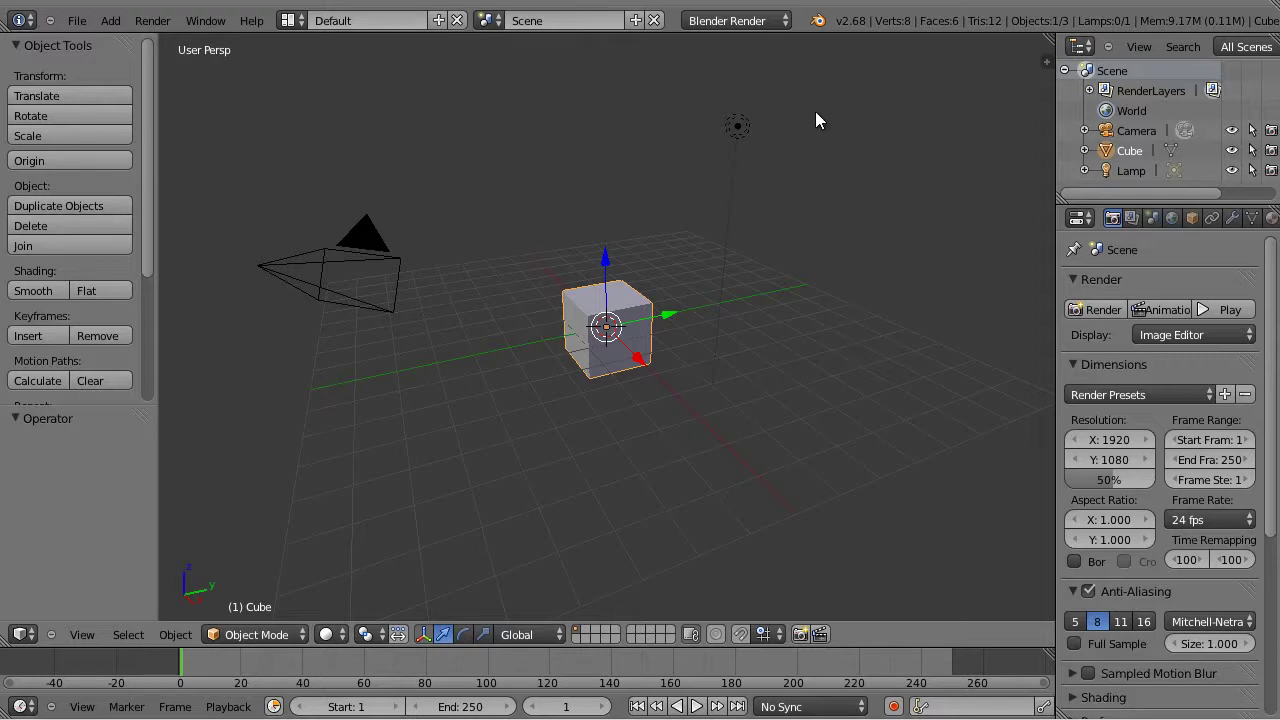
Reopen the splash screen and set the interaction preset to Maya.
click(818, 22)
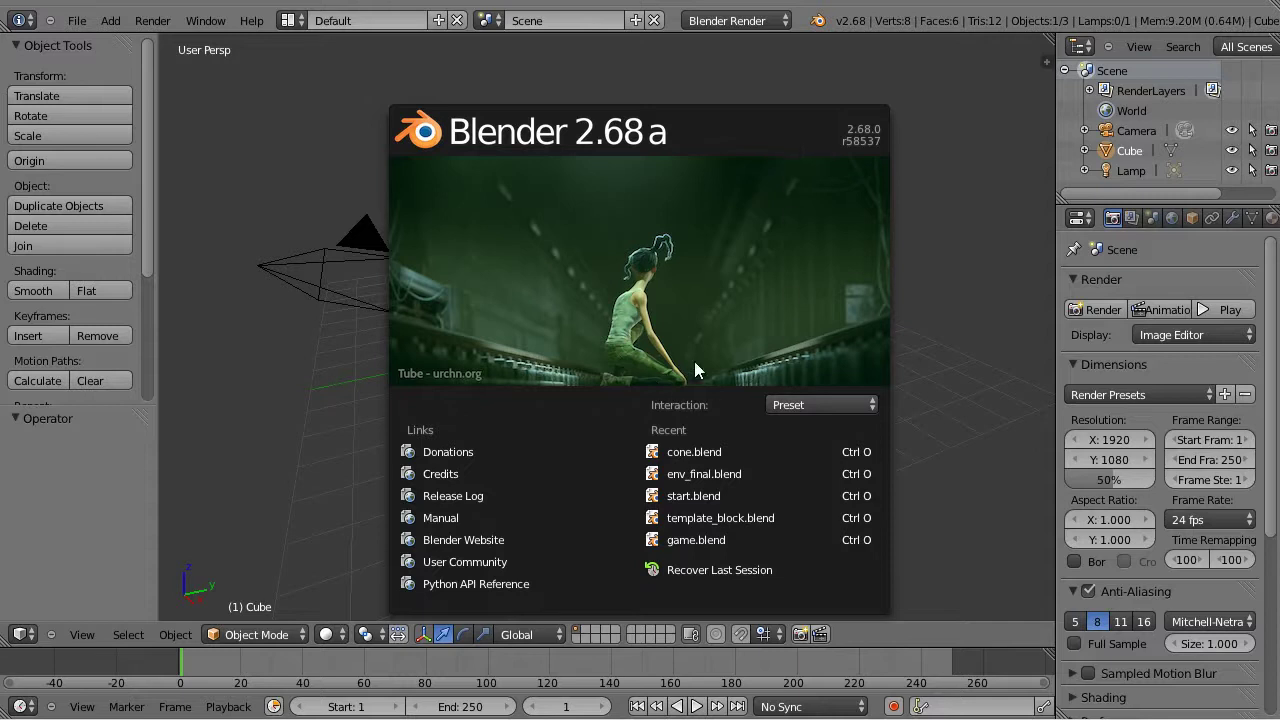
click(807, 403)
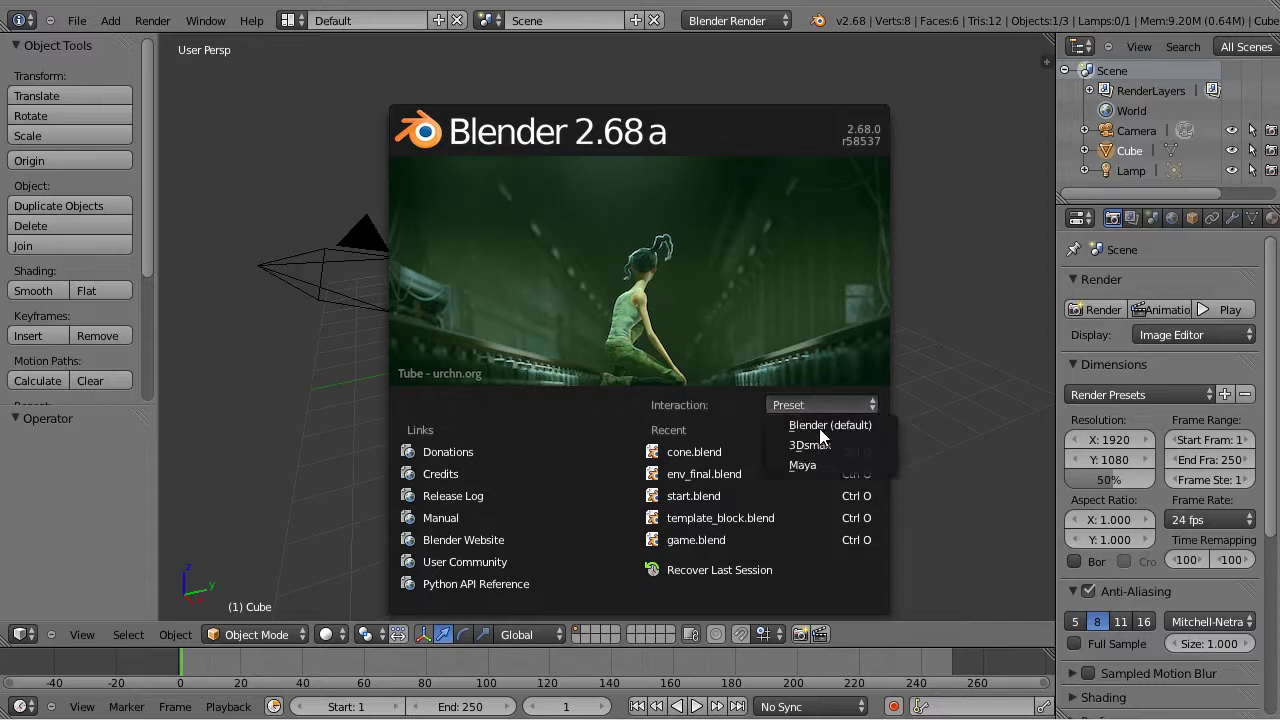
click(816, 463)
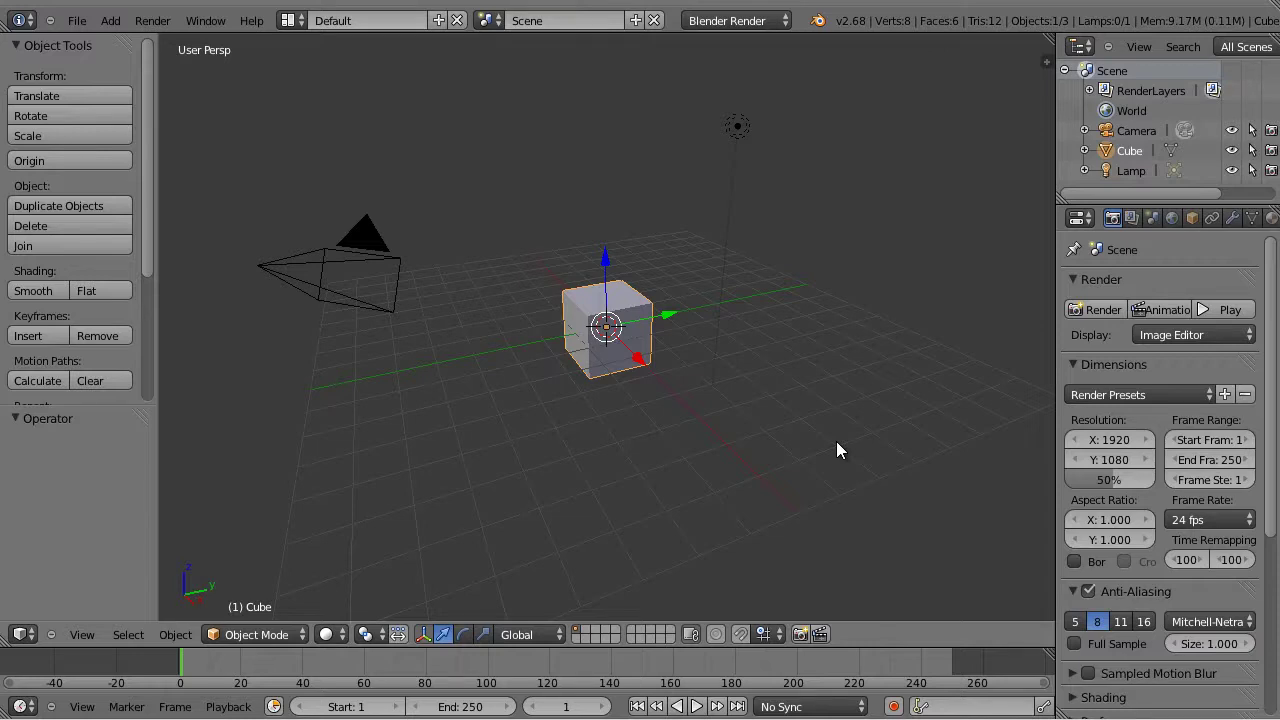
click(80, 22)
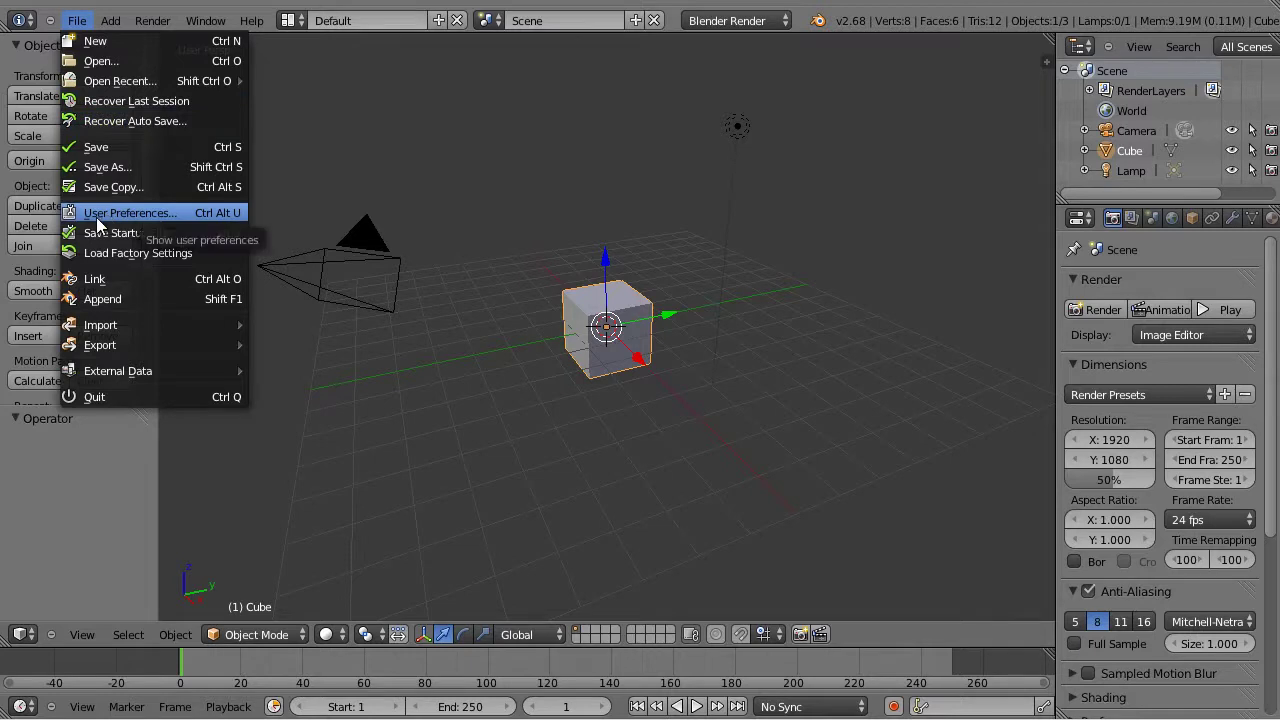
click(233, 214)
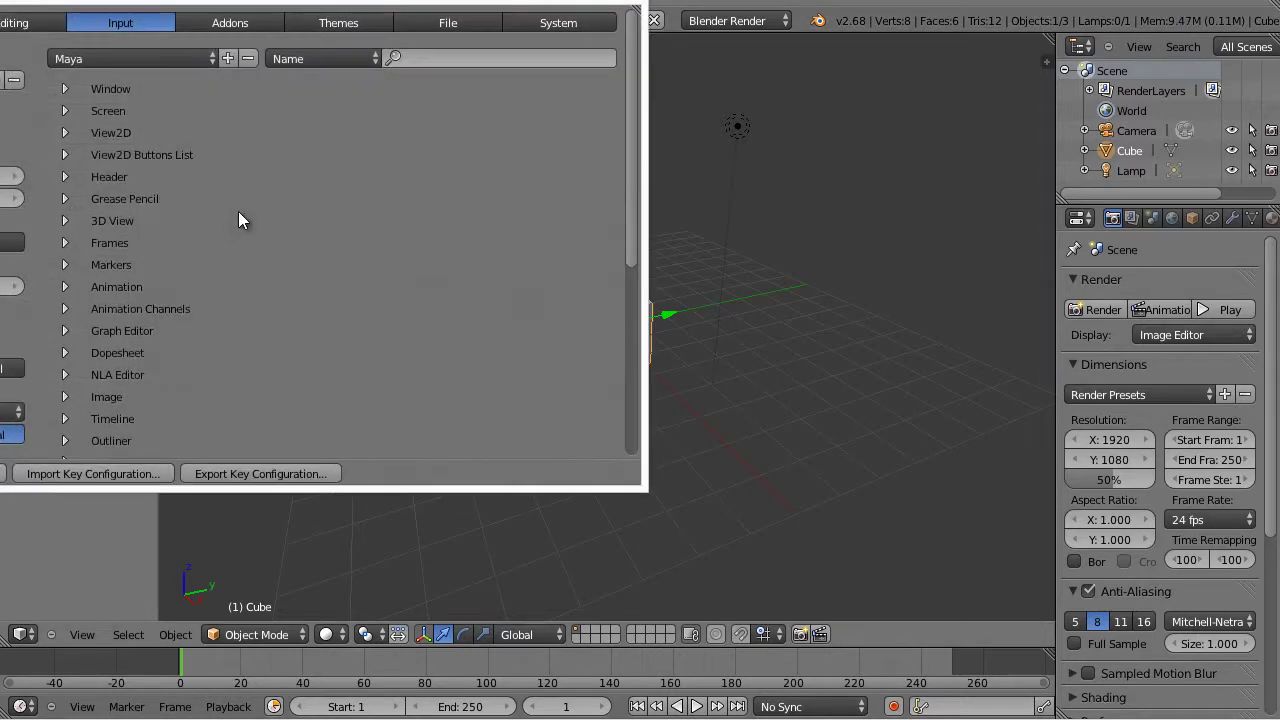
drag(382, 24, 657, 72)
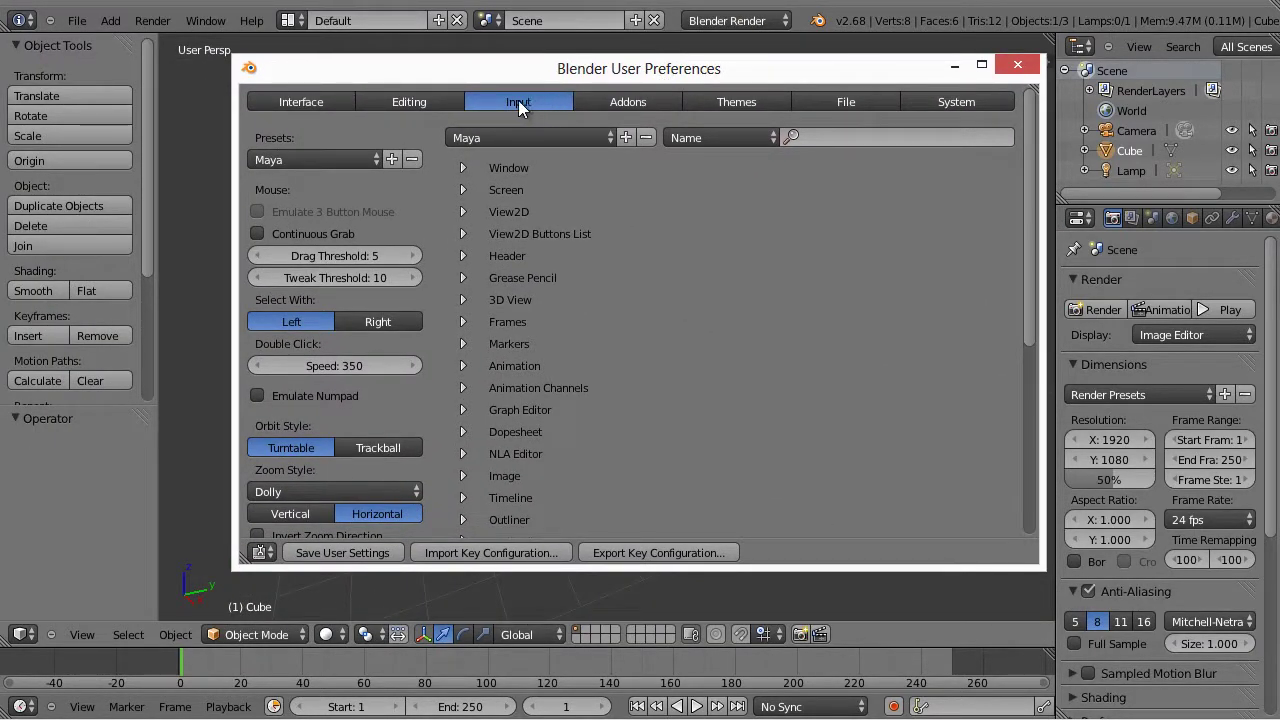
click(318, 162)
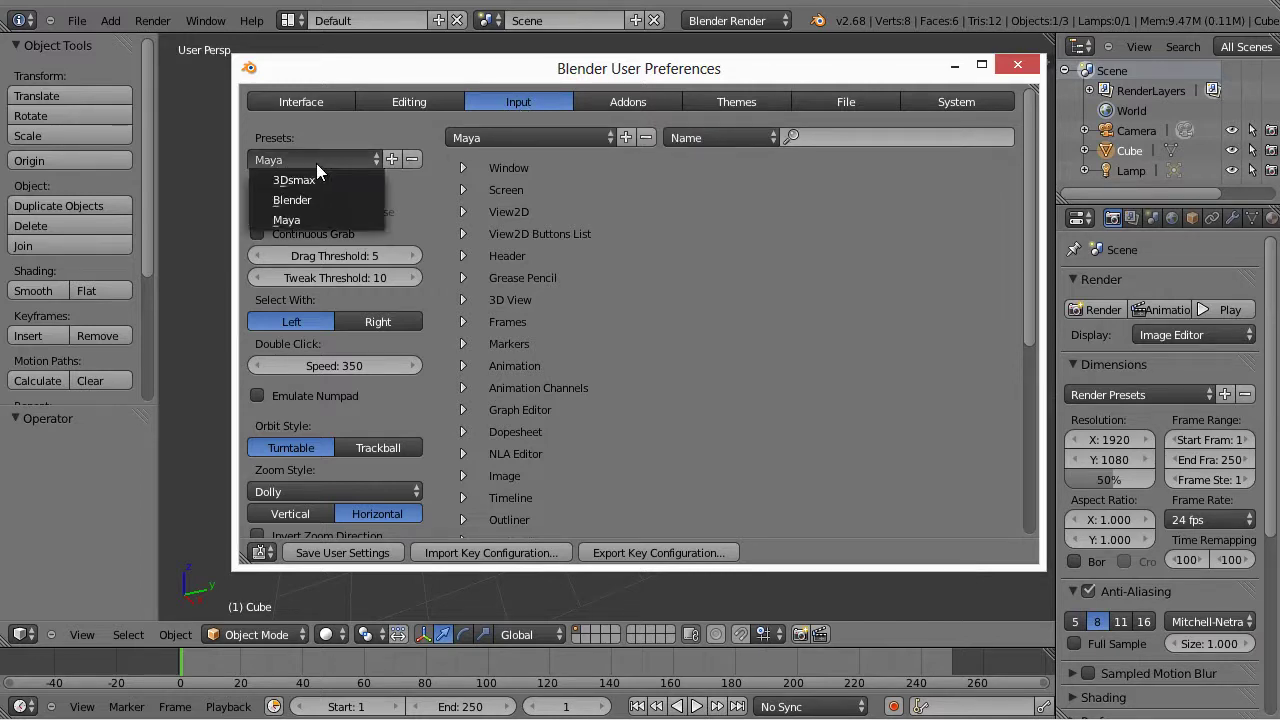
click(308, 156)
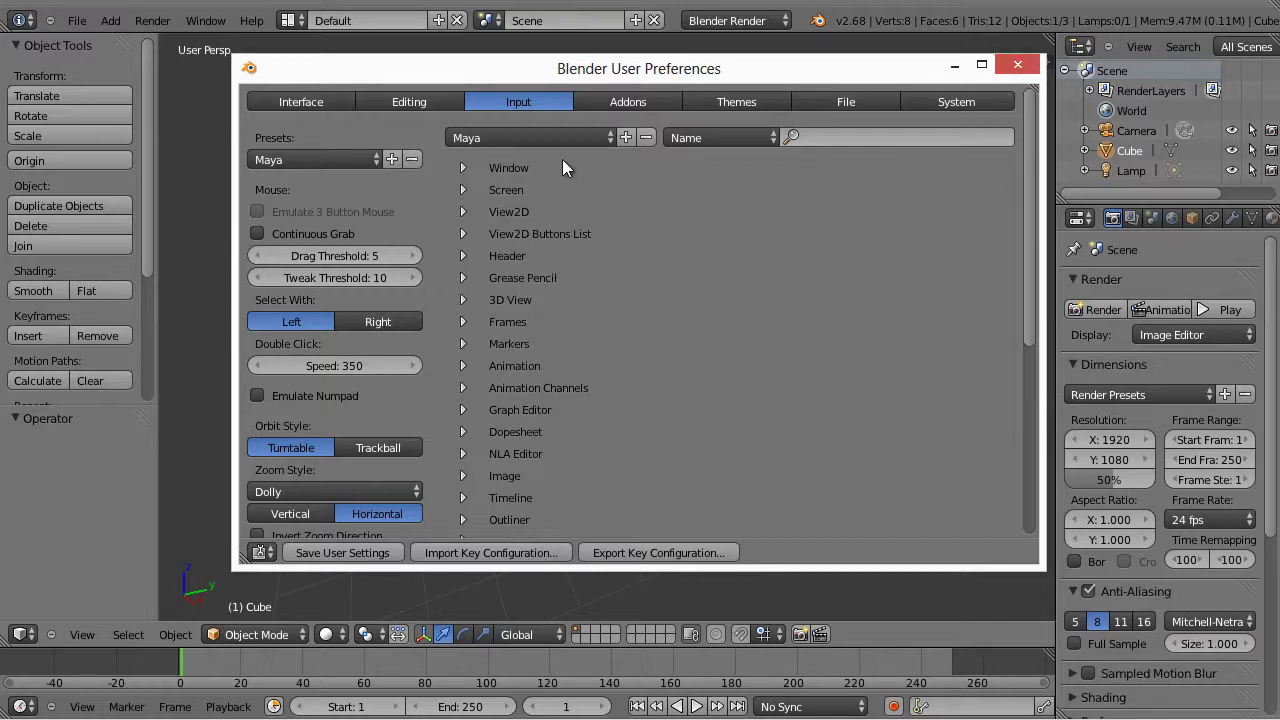
click(485, 191)
click(484, 212)
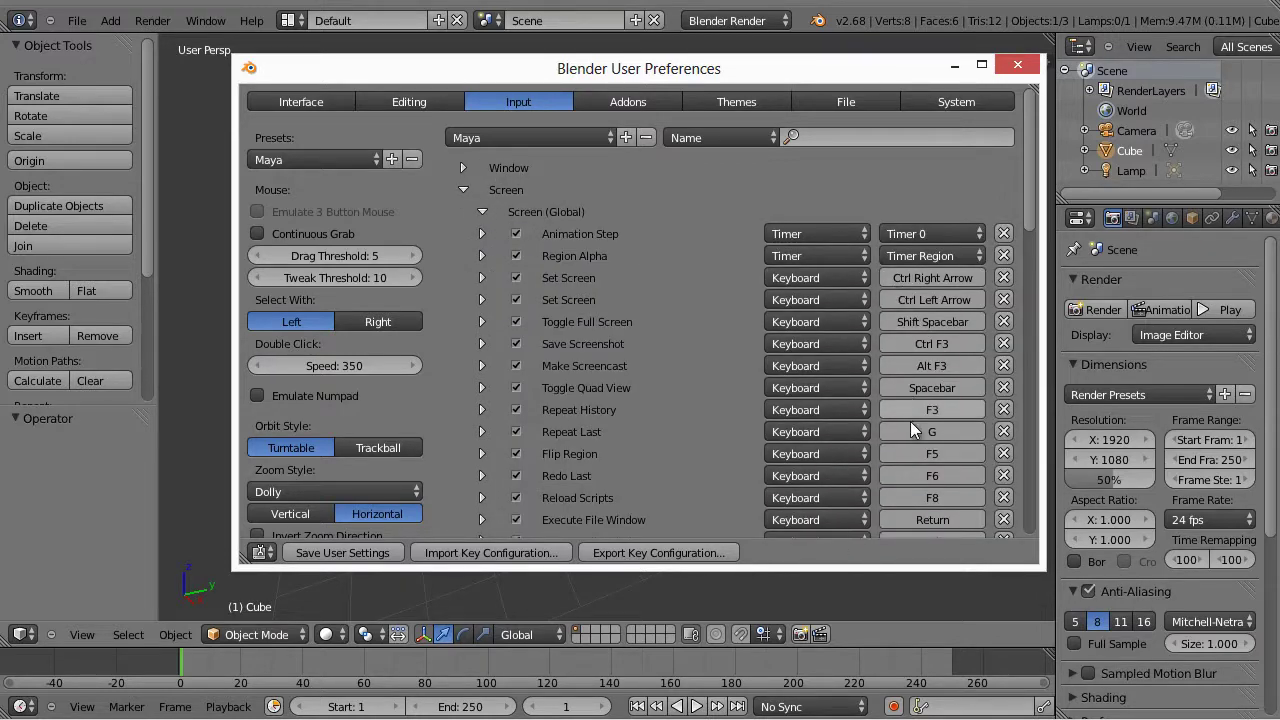
click(466, 190)
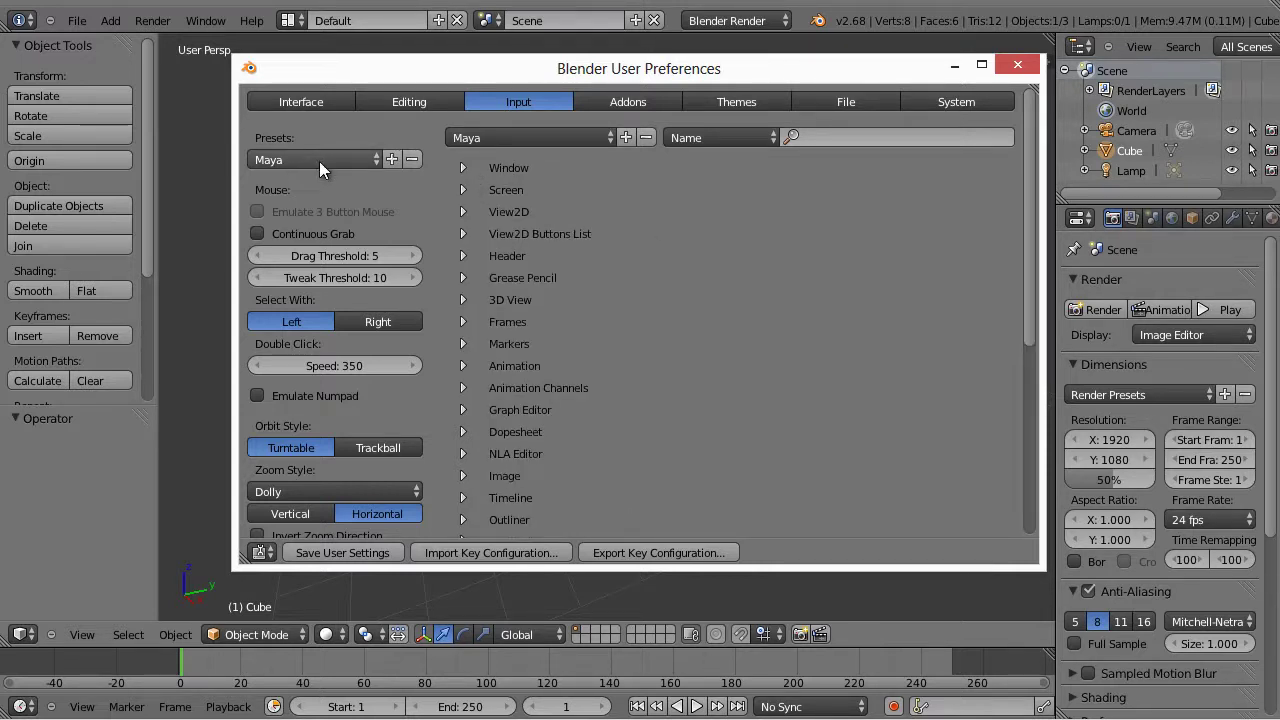
click(1020, 67)
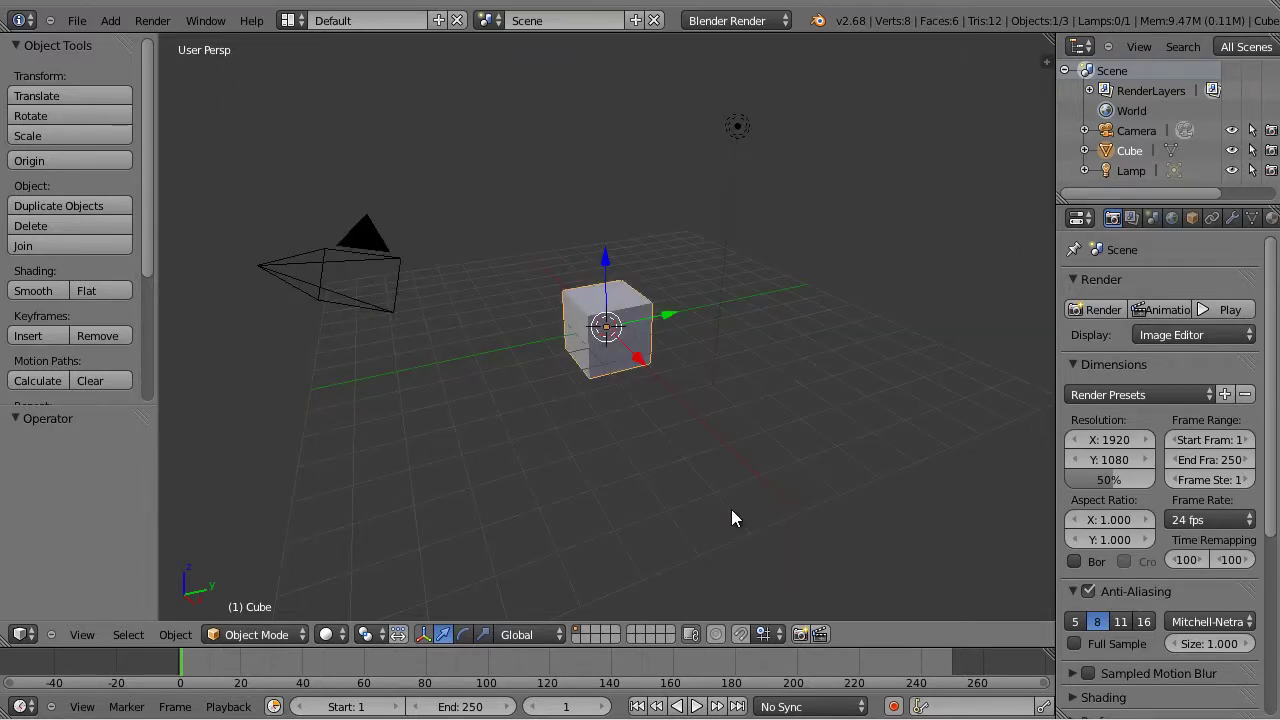
Zoom in on the default cube and switch it into Edit Mode.
key(Tab)
key(Tab)
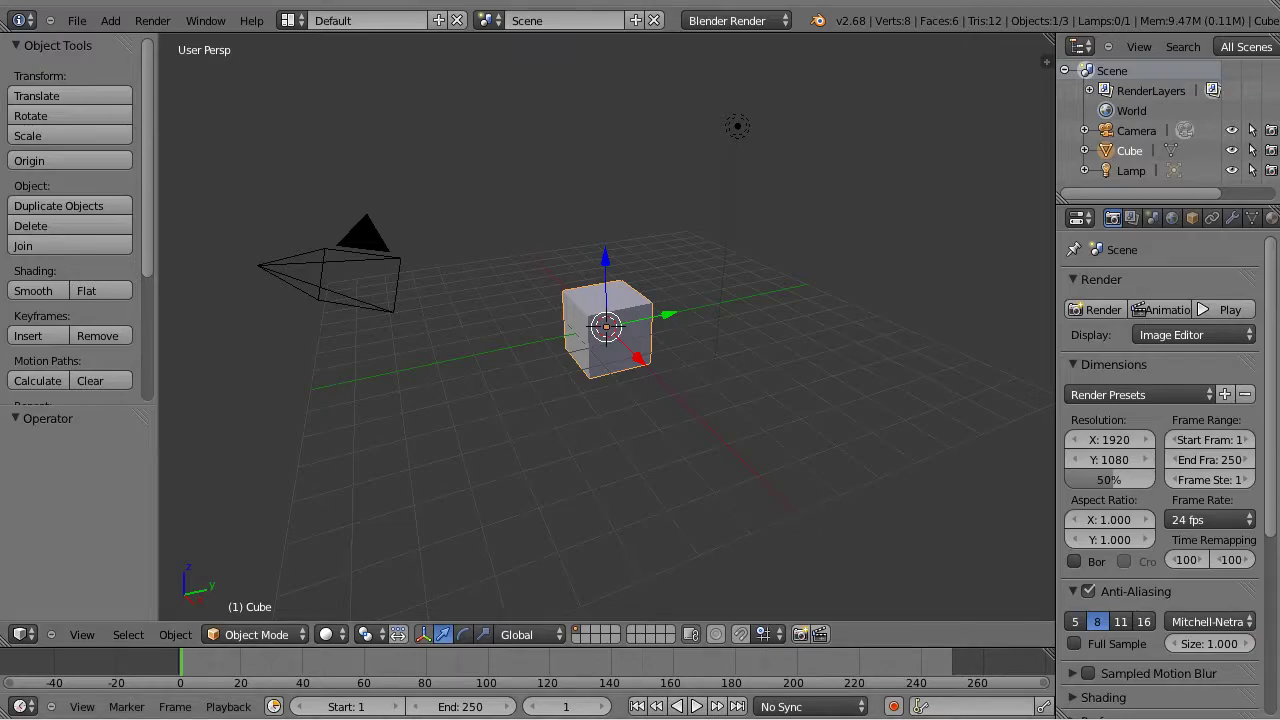
scroll(806, 490, up, 4)
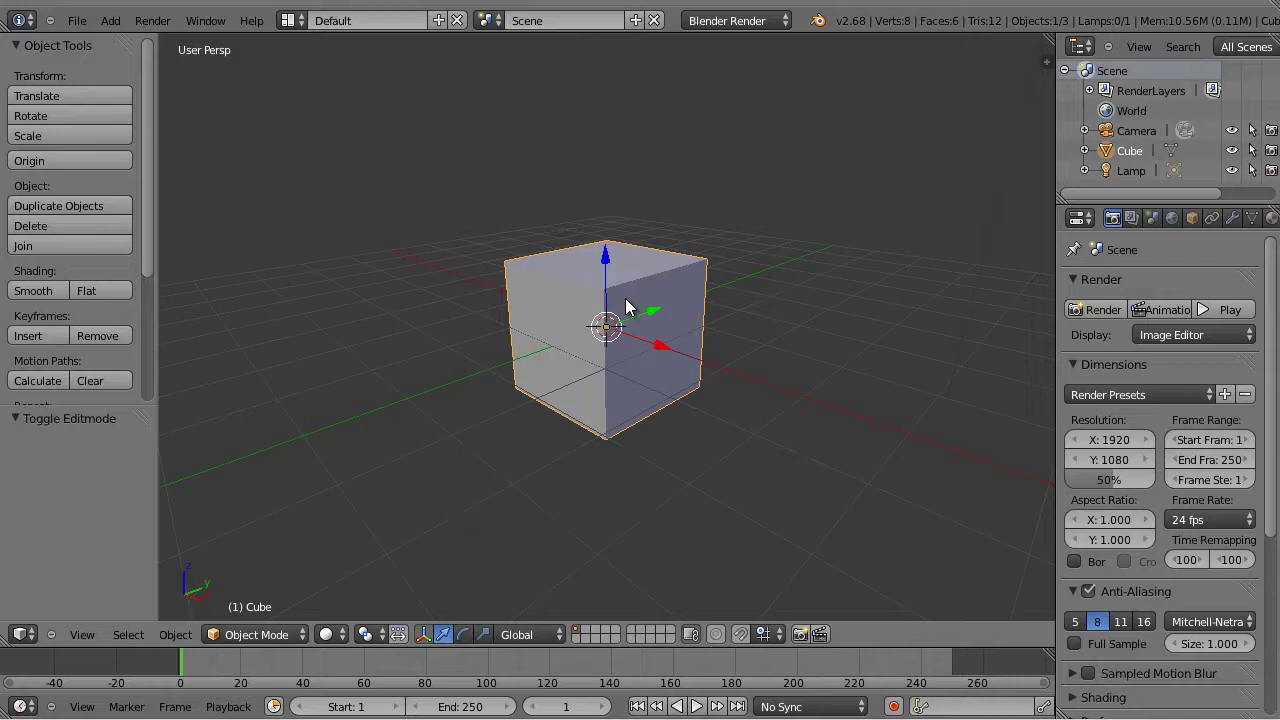
key(Tab)
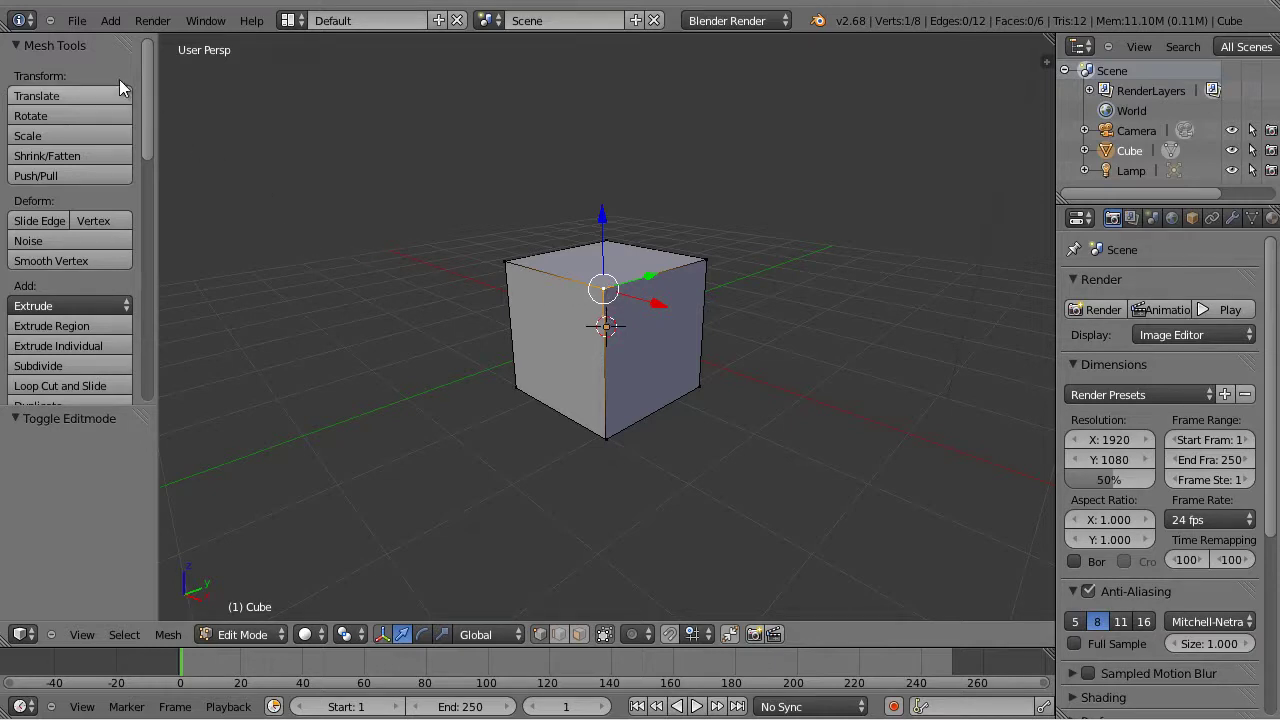
Open User Preferences and apply the Back To Black theme preset.
click(77, 20)
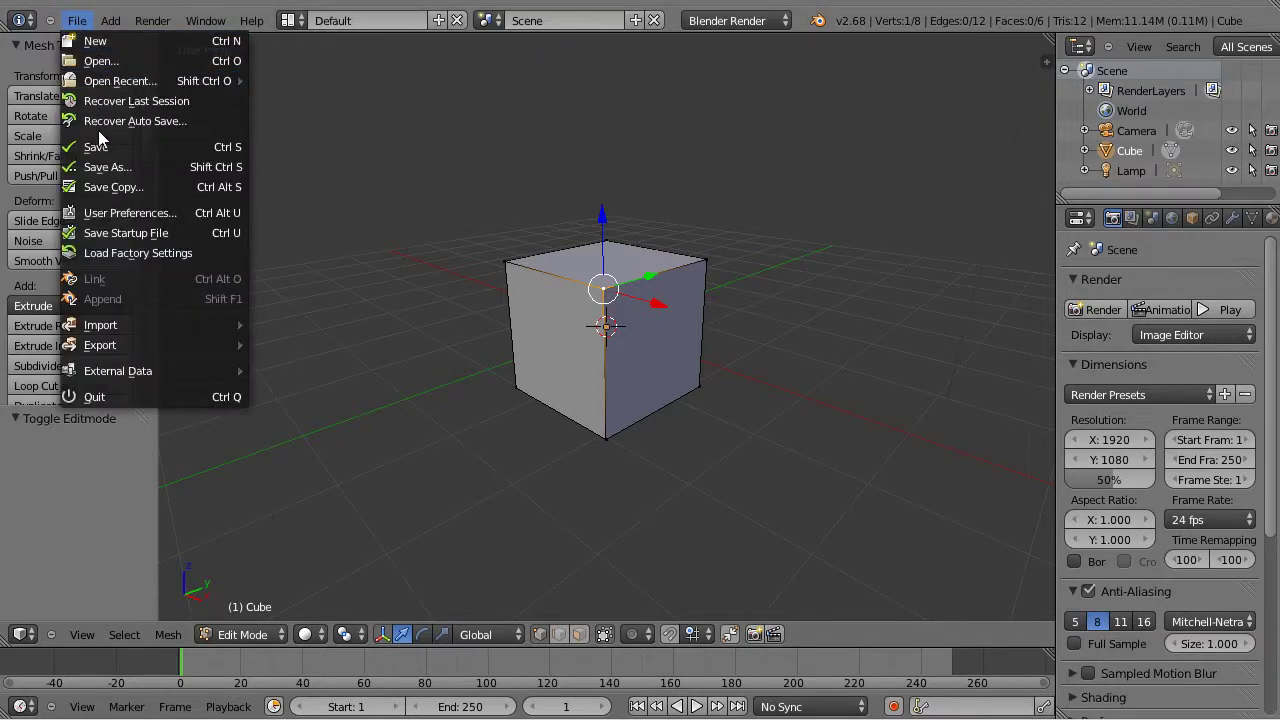
click(113, 213)
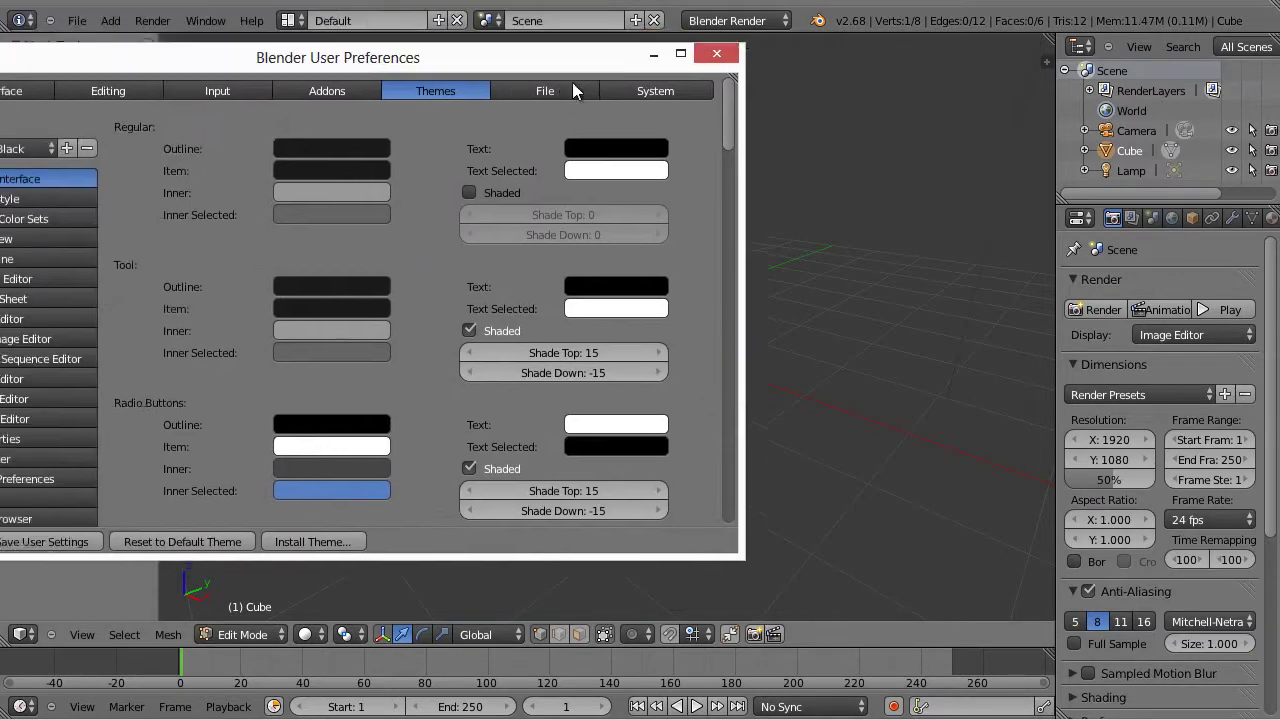
drag(572, 90, 732, 87)
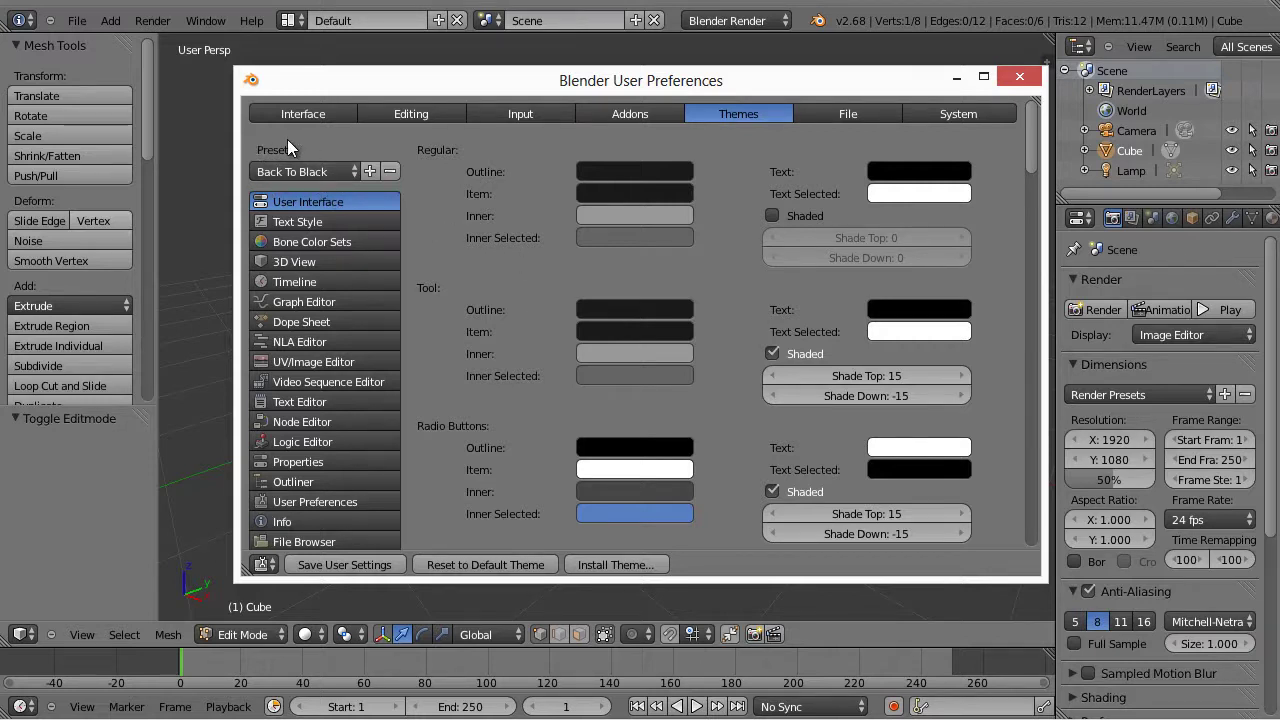
click(317, 170)
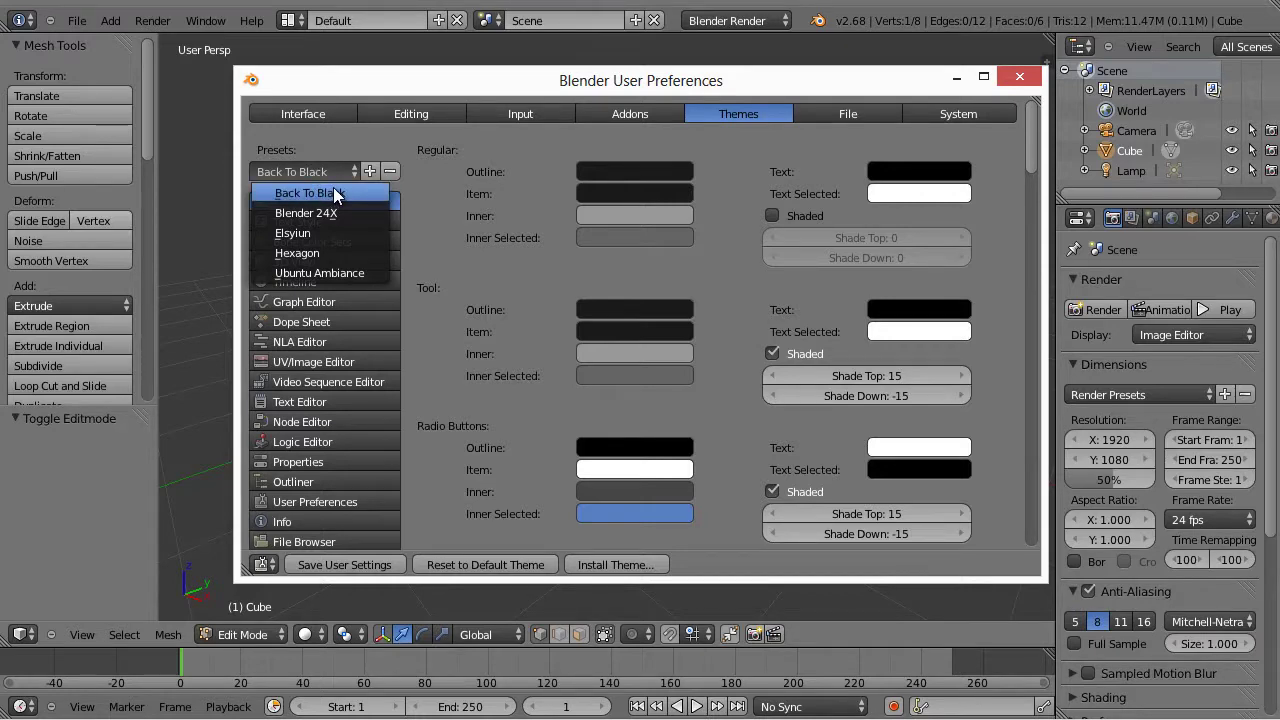
click(322, 194)
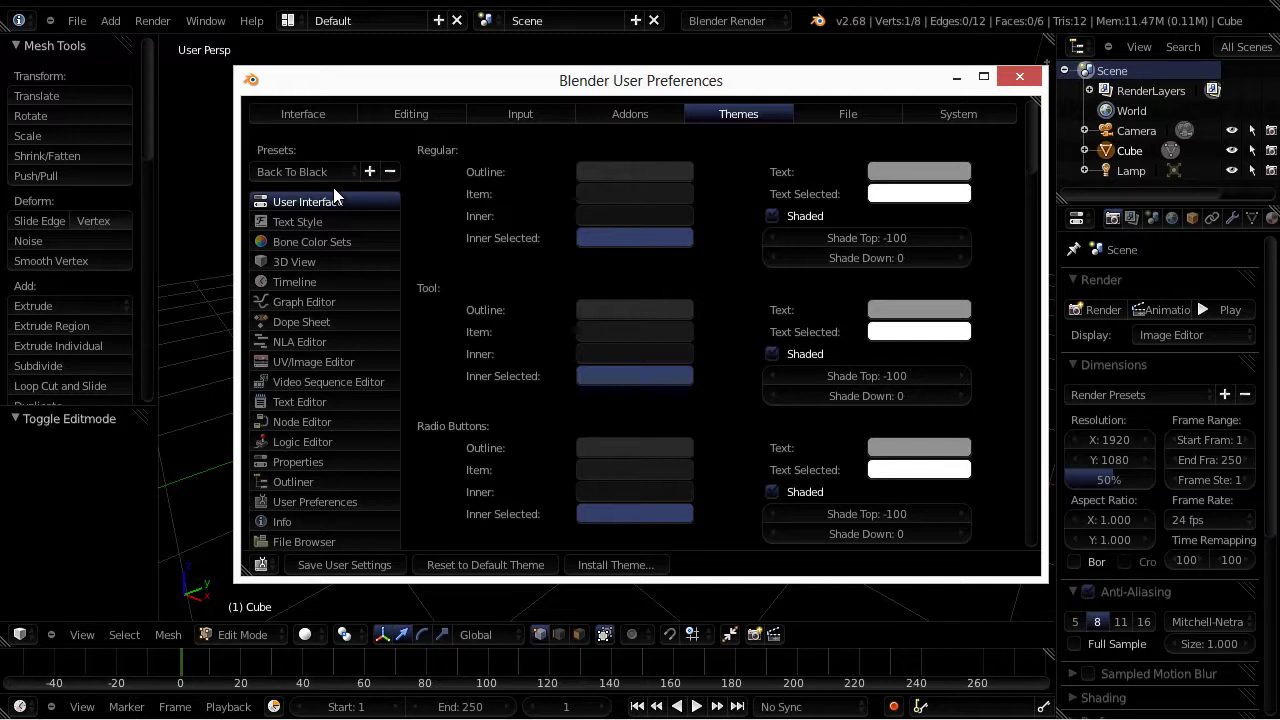
Try the Blender 24X, Hexagon and Ubuntu Ambiance theme presets.
click(320, 174)
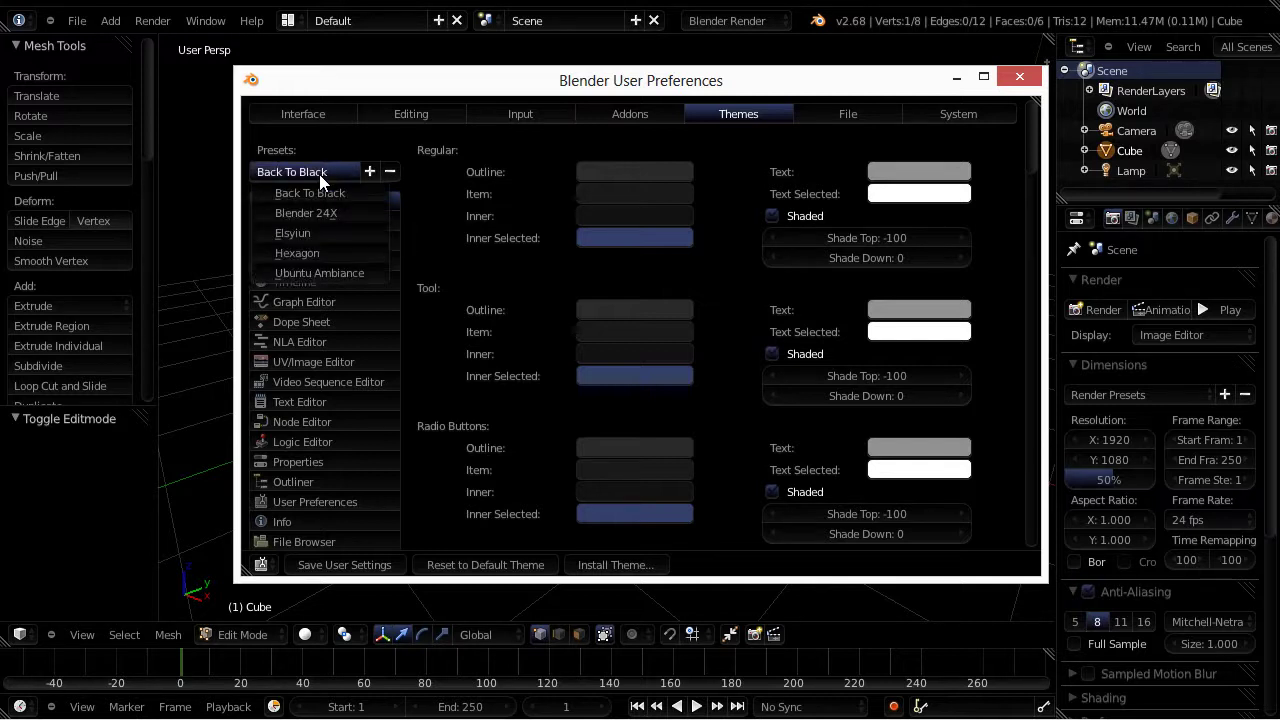
click(312, 212)
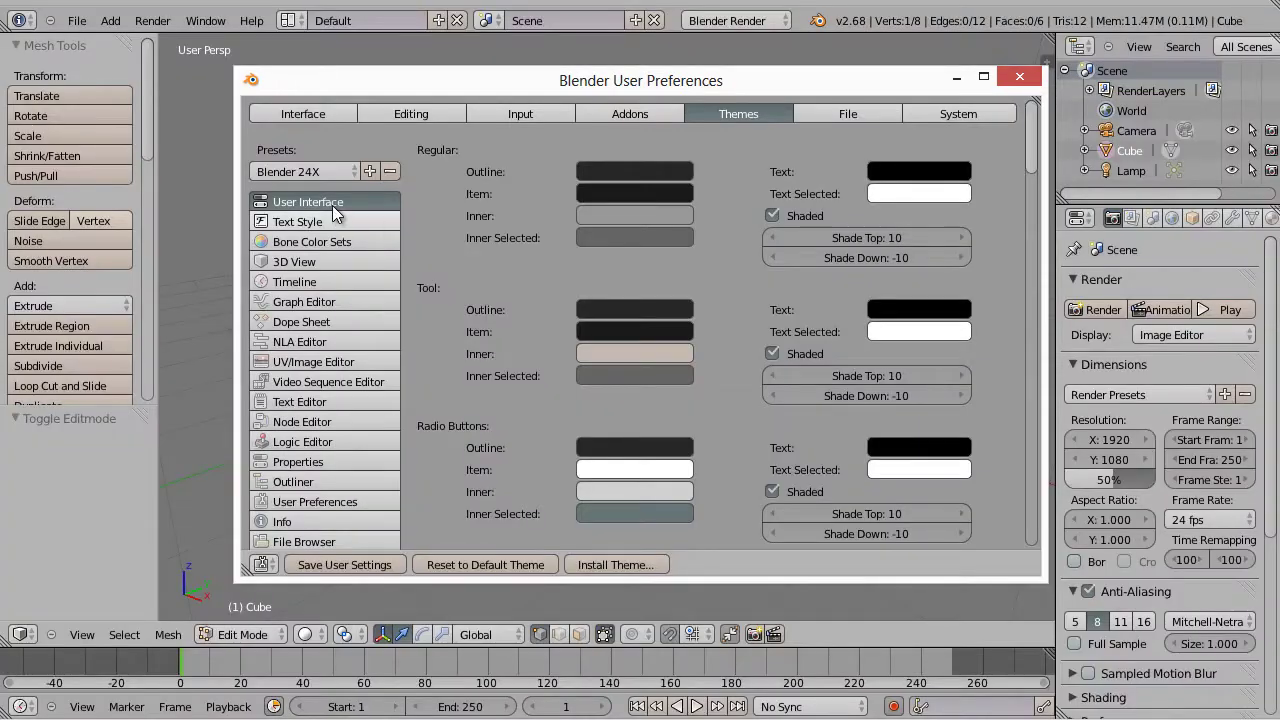
click(327, 172)
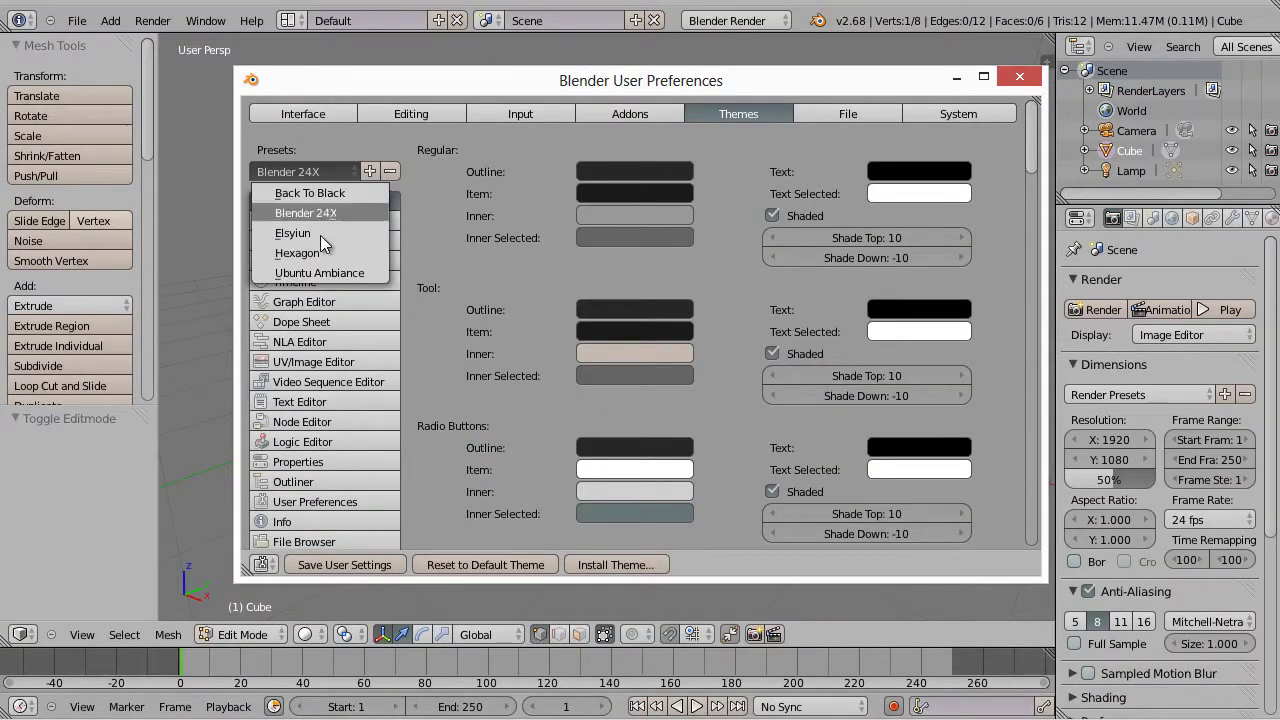
click(319, 250)
click(324, 174)
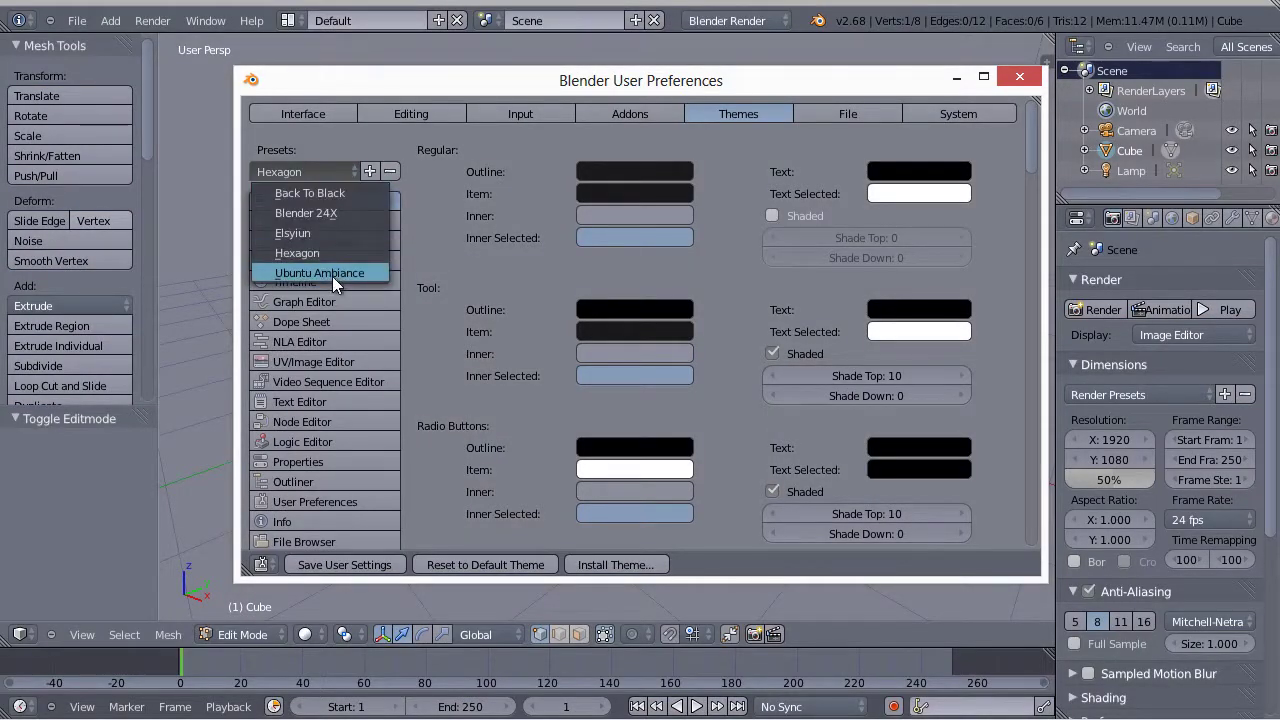
click(332, 274)
Settle on the Elsyiun theme and move the preferences window aside.
click(333, 176)
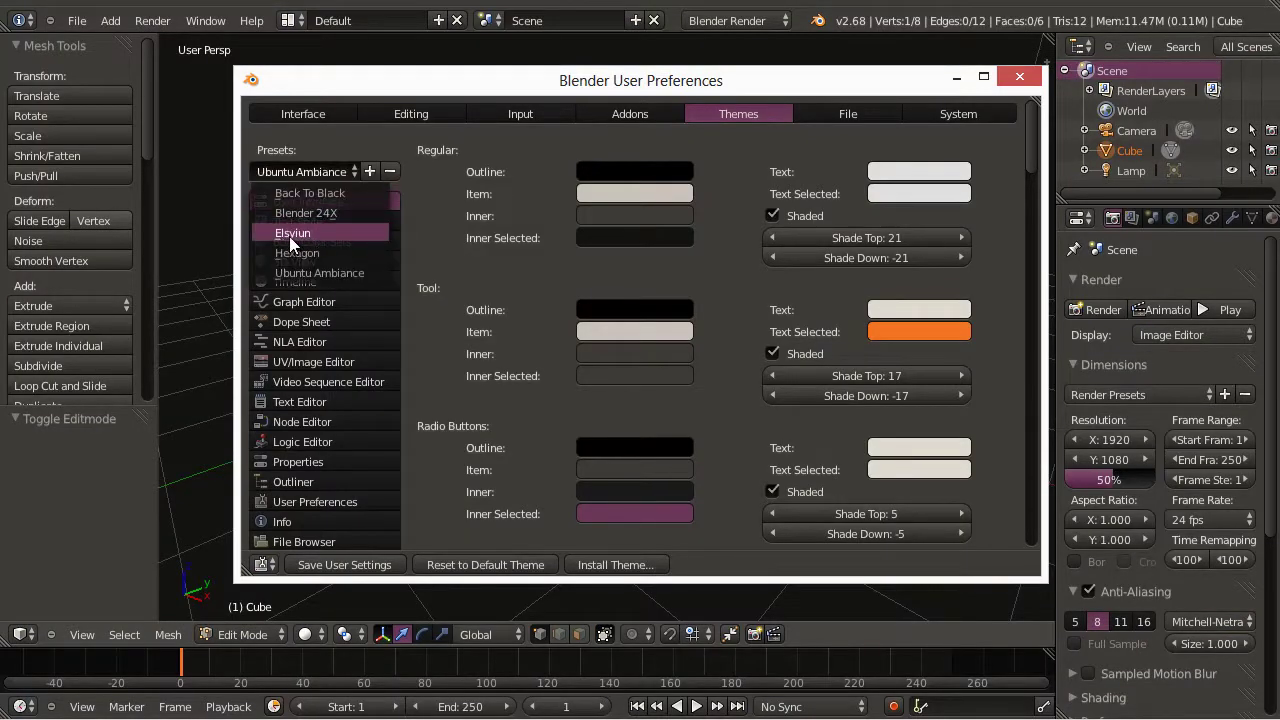
click(322, 232)
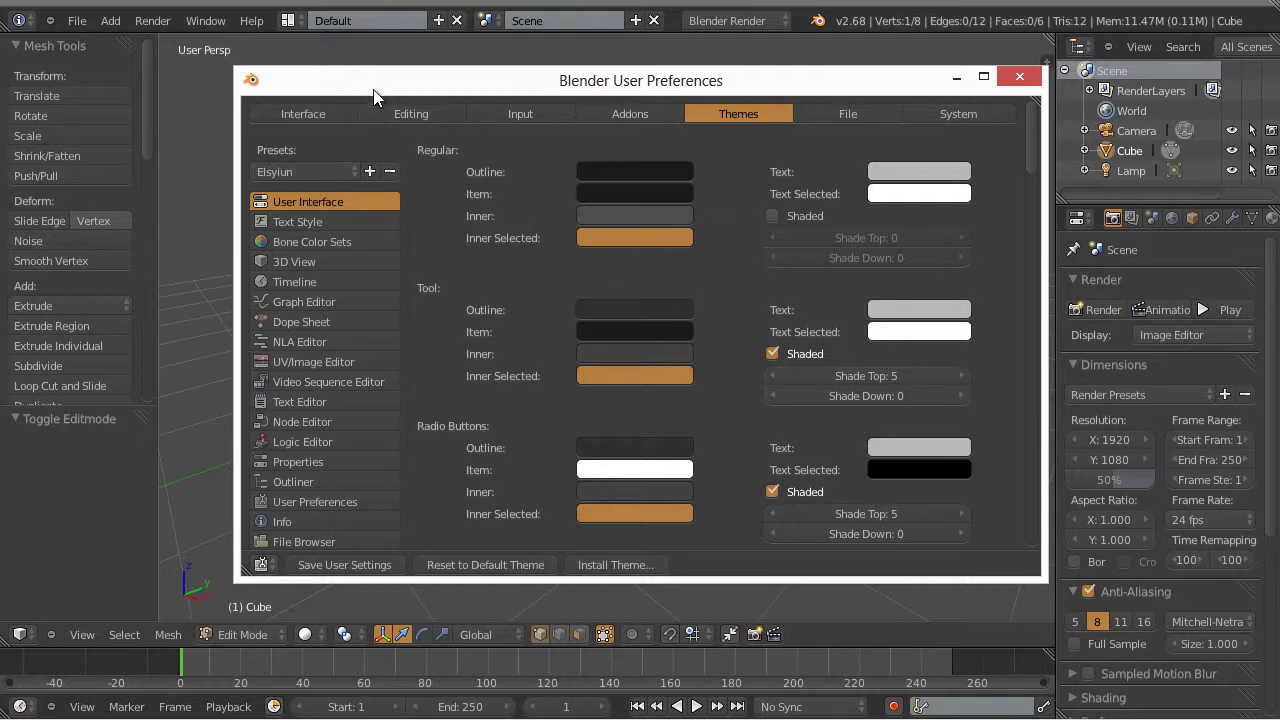
drag(385, 88, 1029, 96)
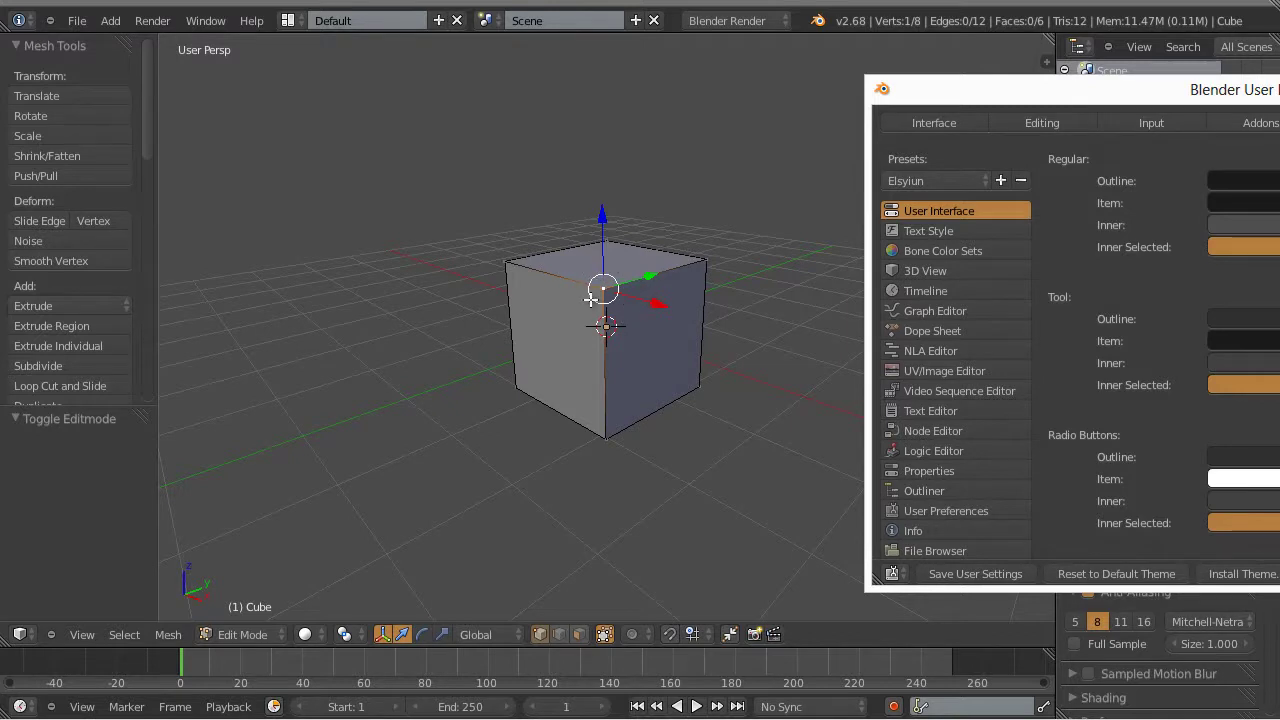
Set the 3D View theme's Vertex Size to 6.
click(943, 269)
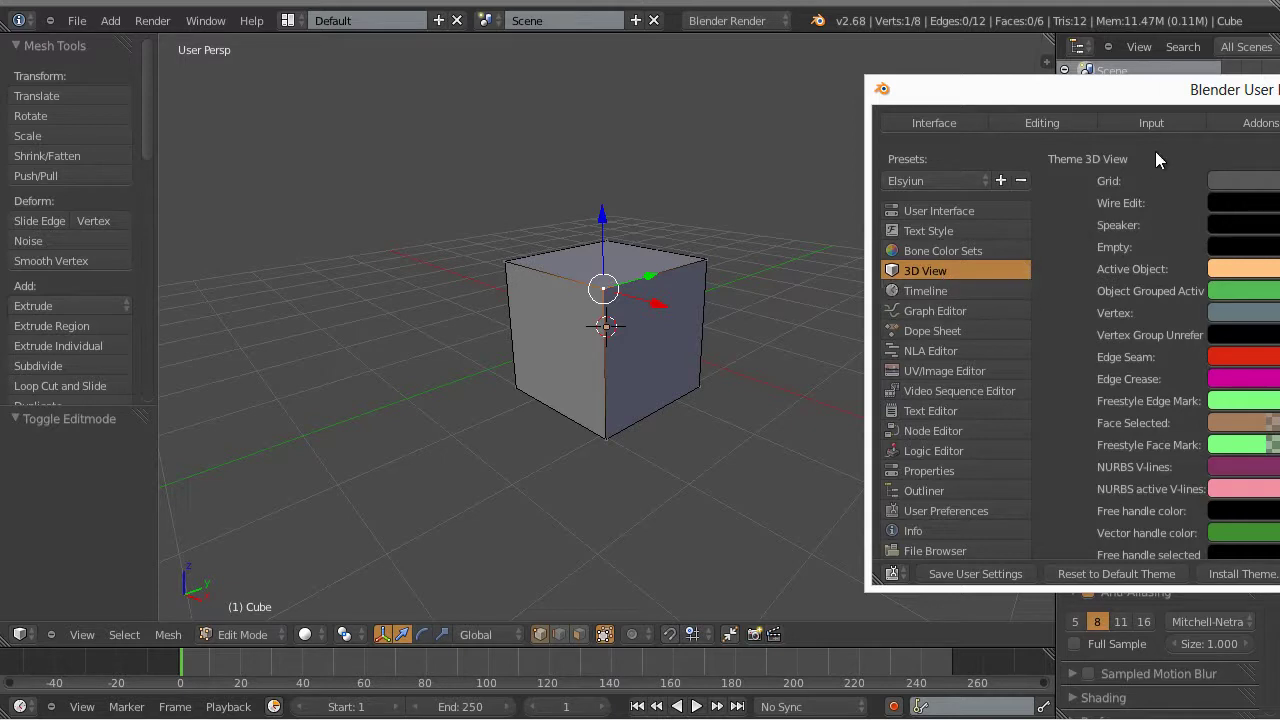
drag(1244, 93, 741, 56)
drag(1157, 143, 1167, 338)
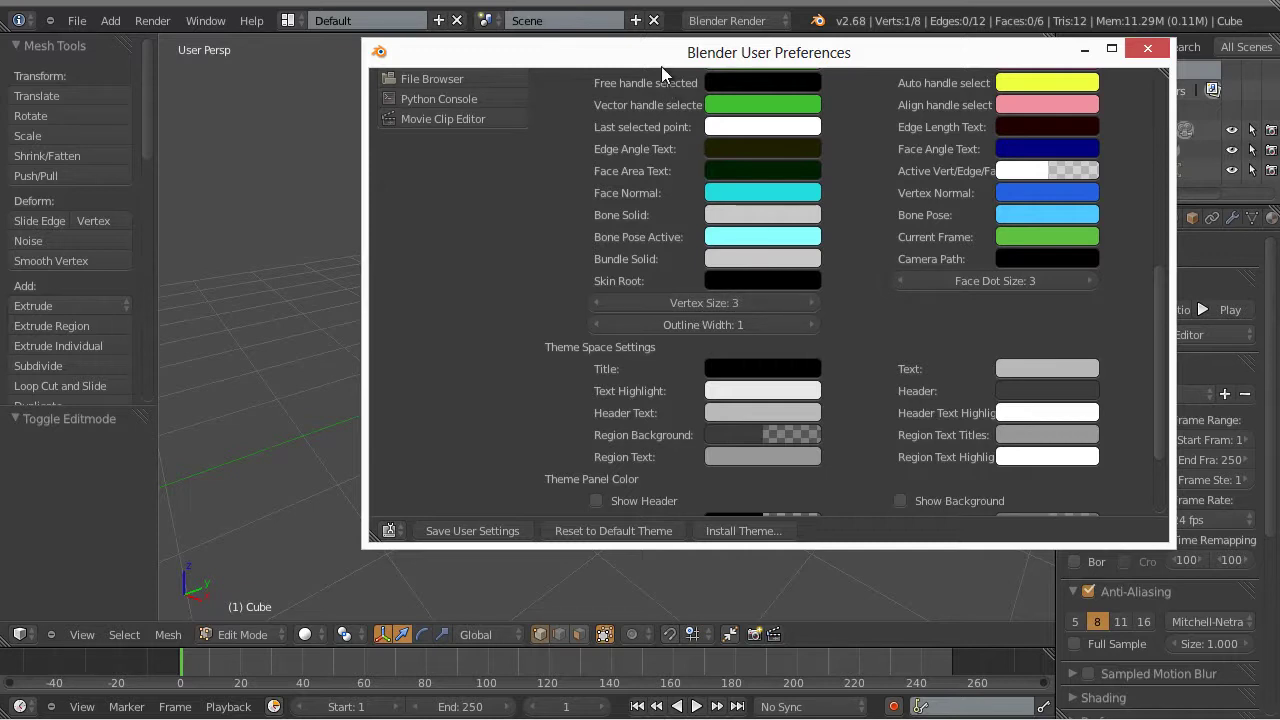
drag(670, 64, 1096, 71)
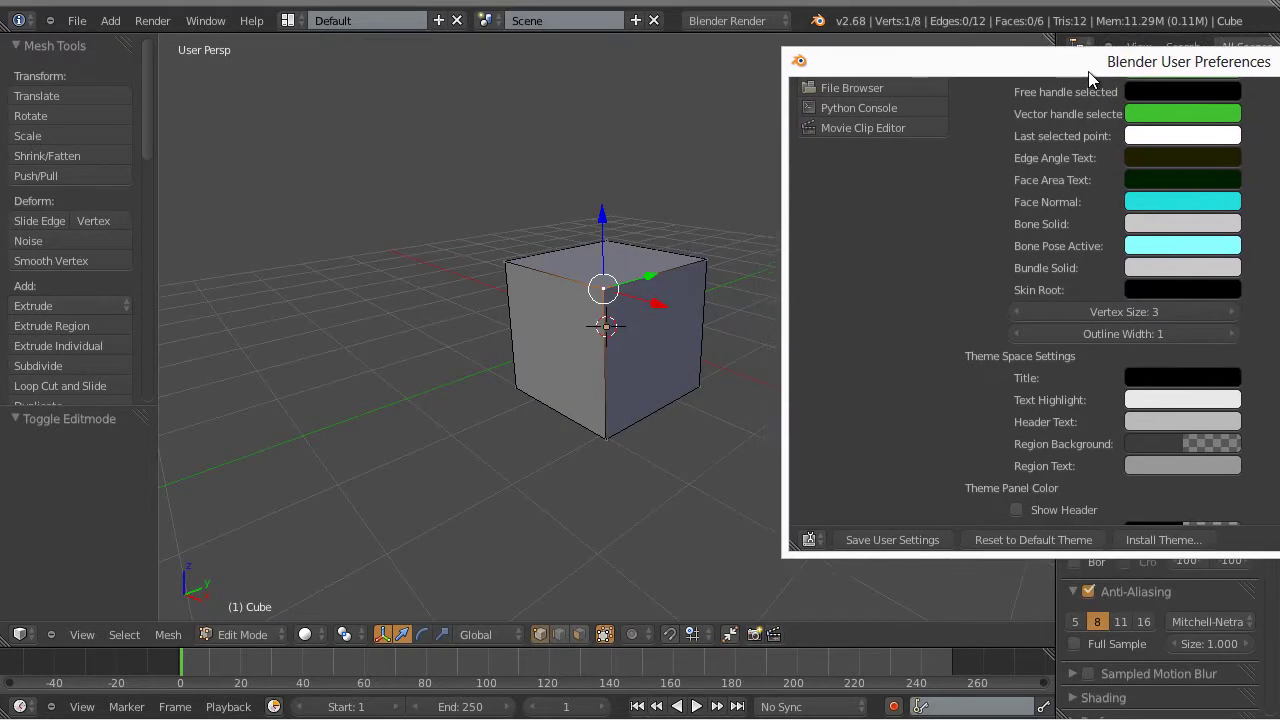
click(1218, 309)
text(6)
key(Return)
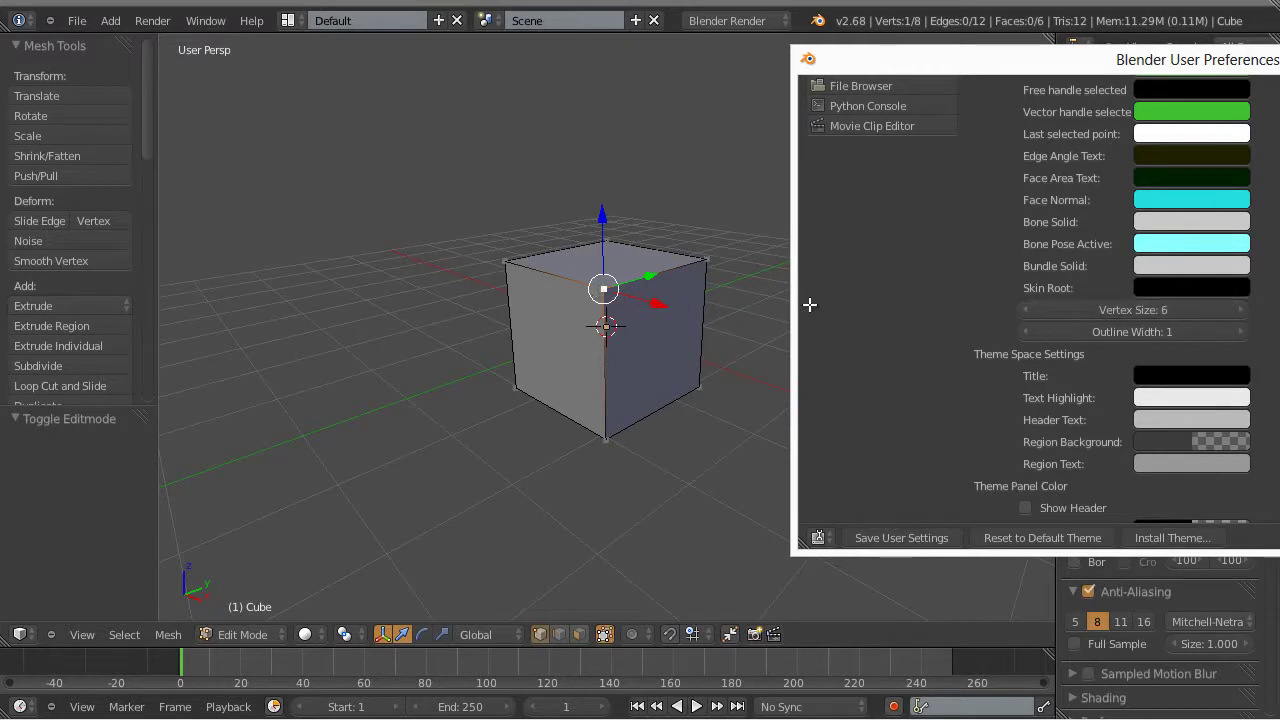
Save the user settings and close User Preferences.
click(1237, 310)
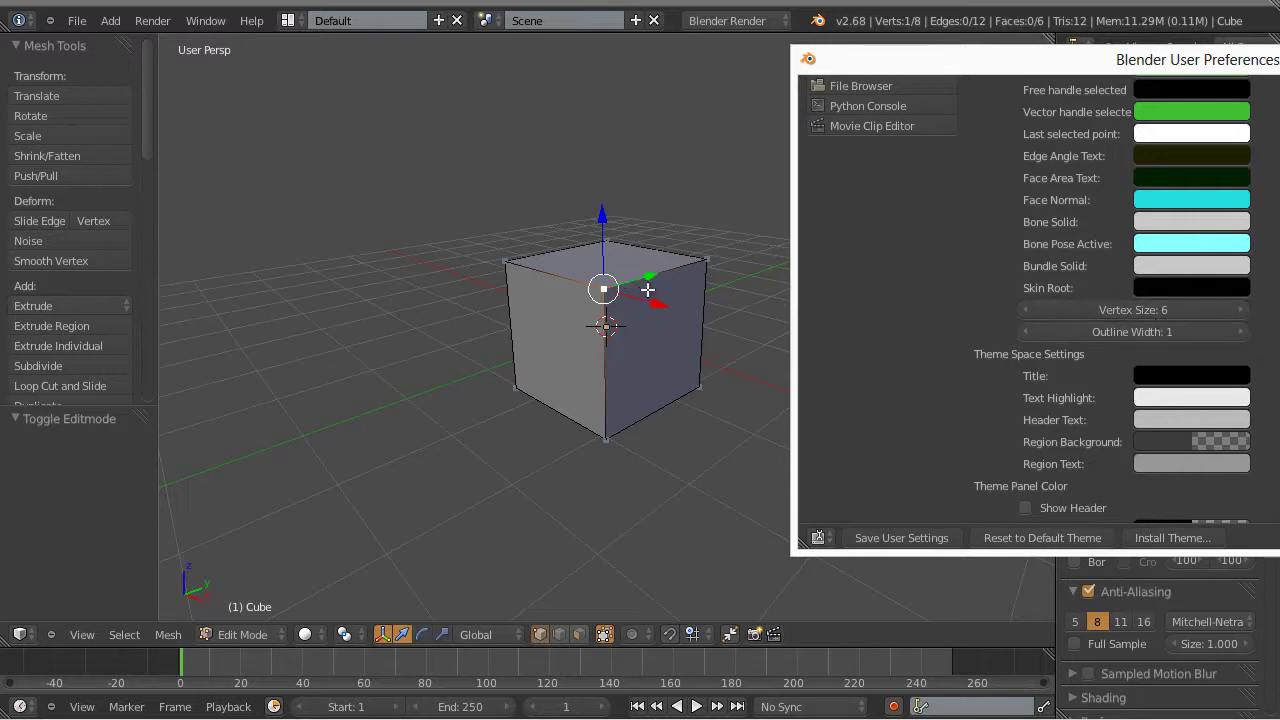
drag(1233, 68, 764, 72)
click(408, 548)
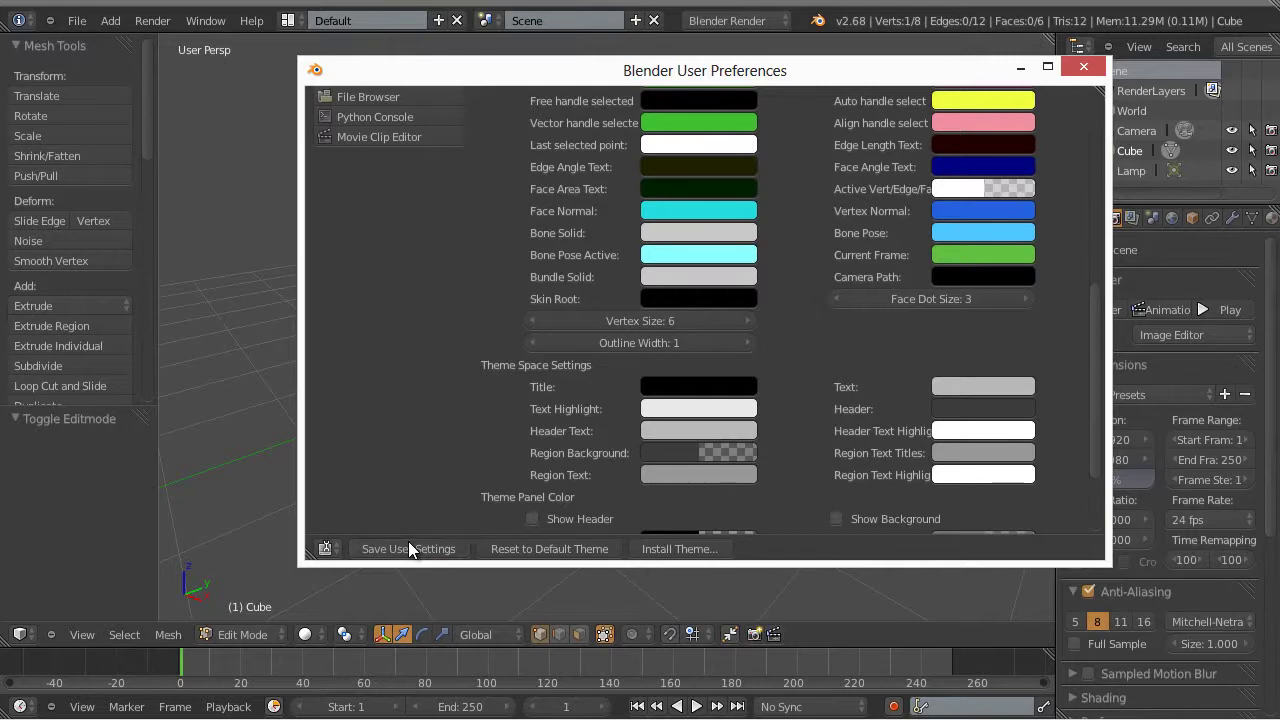
click(1081, 68)
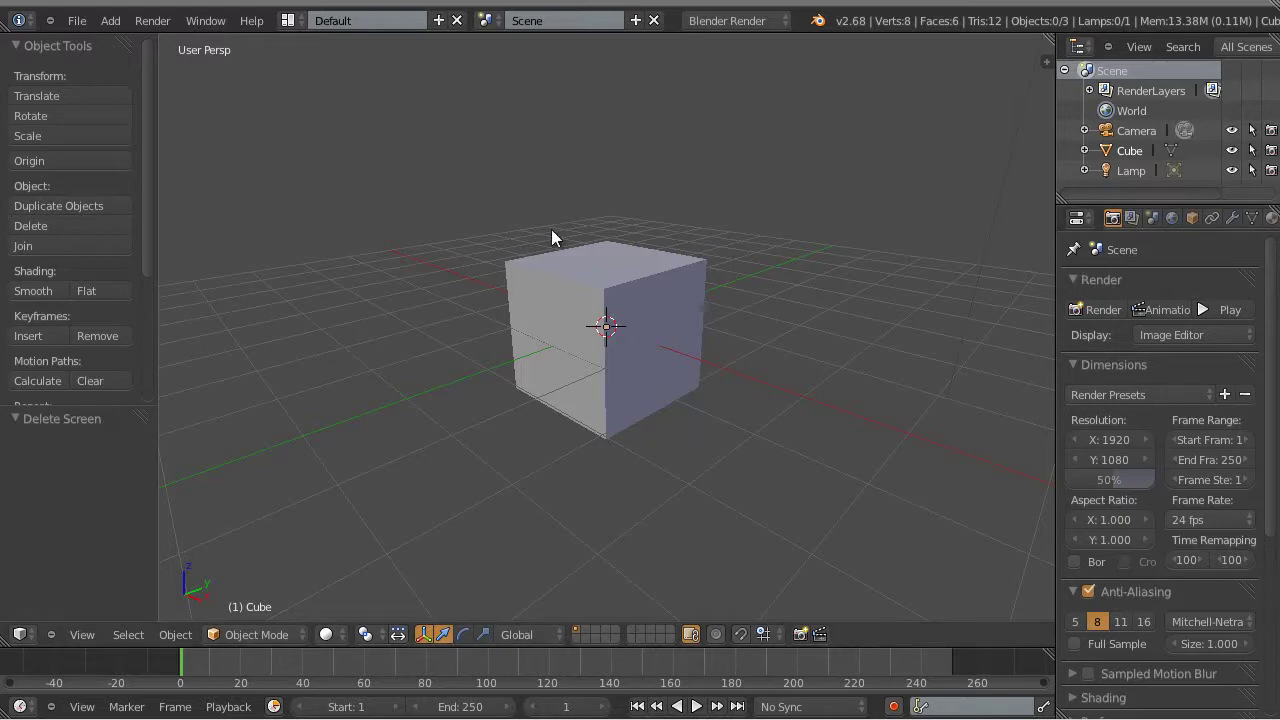
click(288, 21)
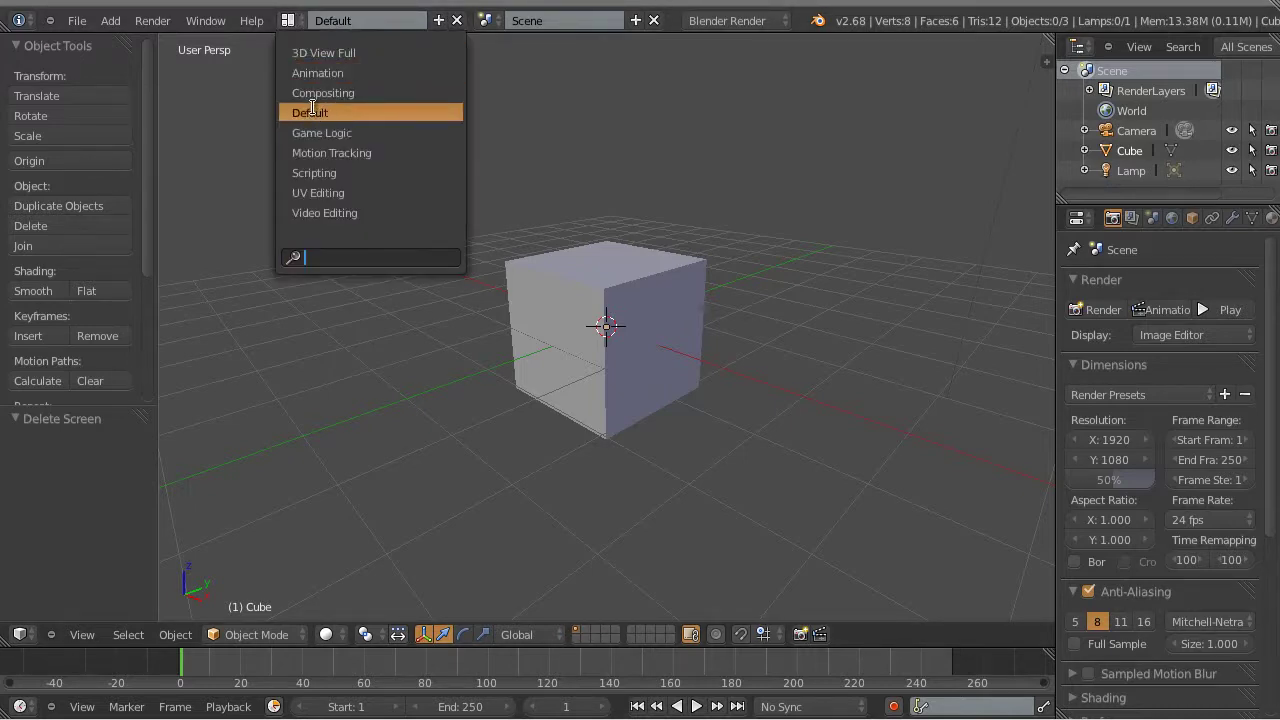
key(Escape)
click(288, 22)
click(343, 93)
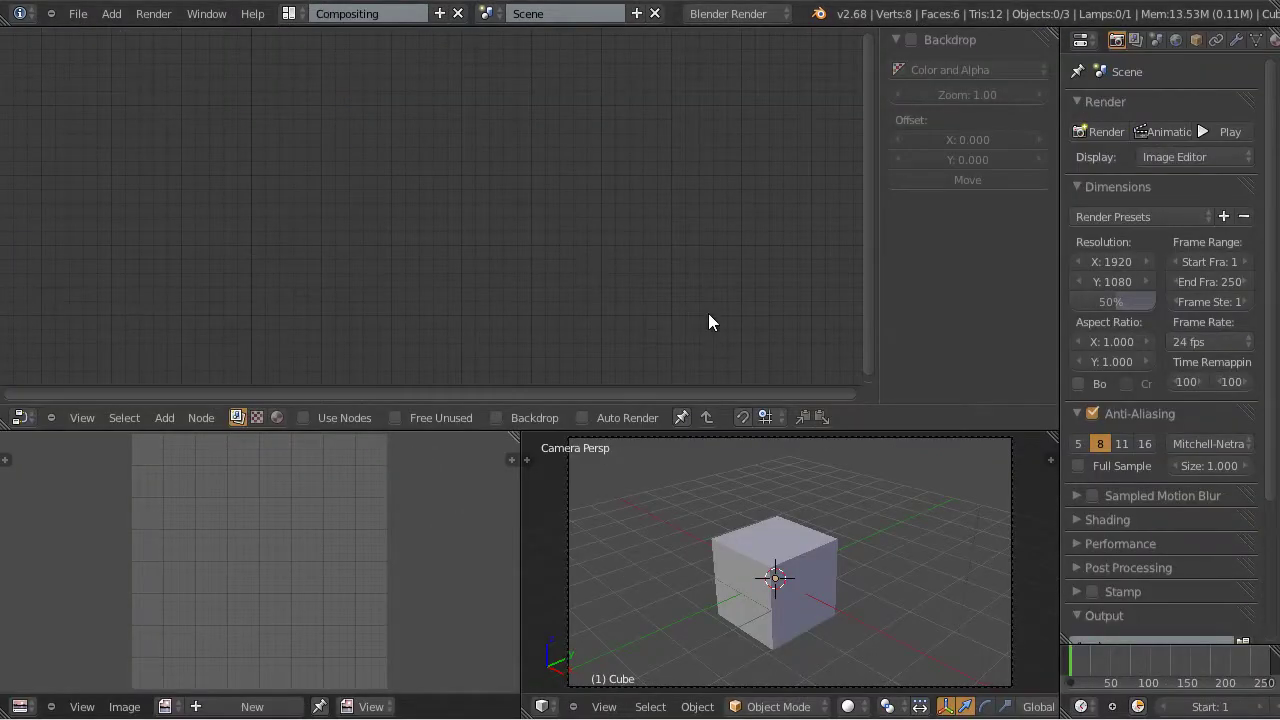
click(288, 22)
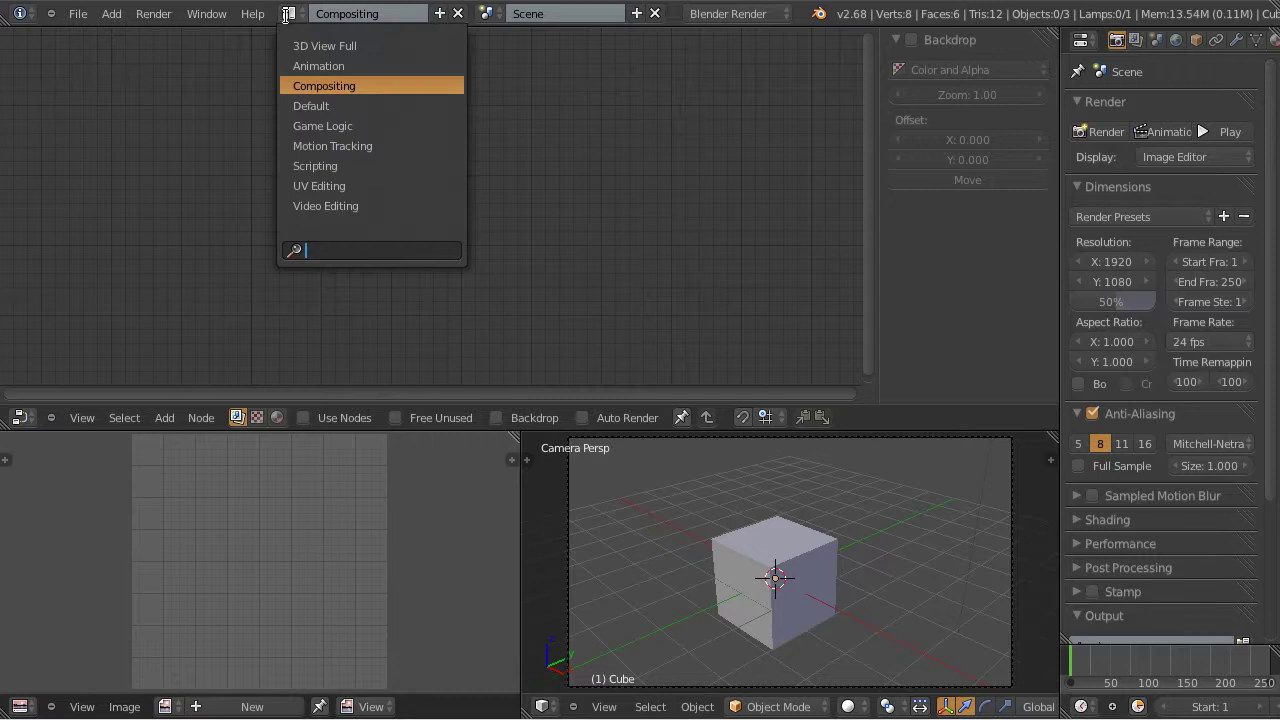
click(326, 65)
click(288, 13)
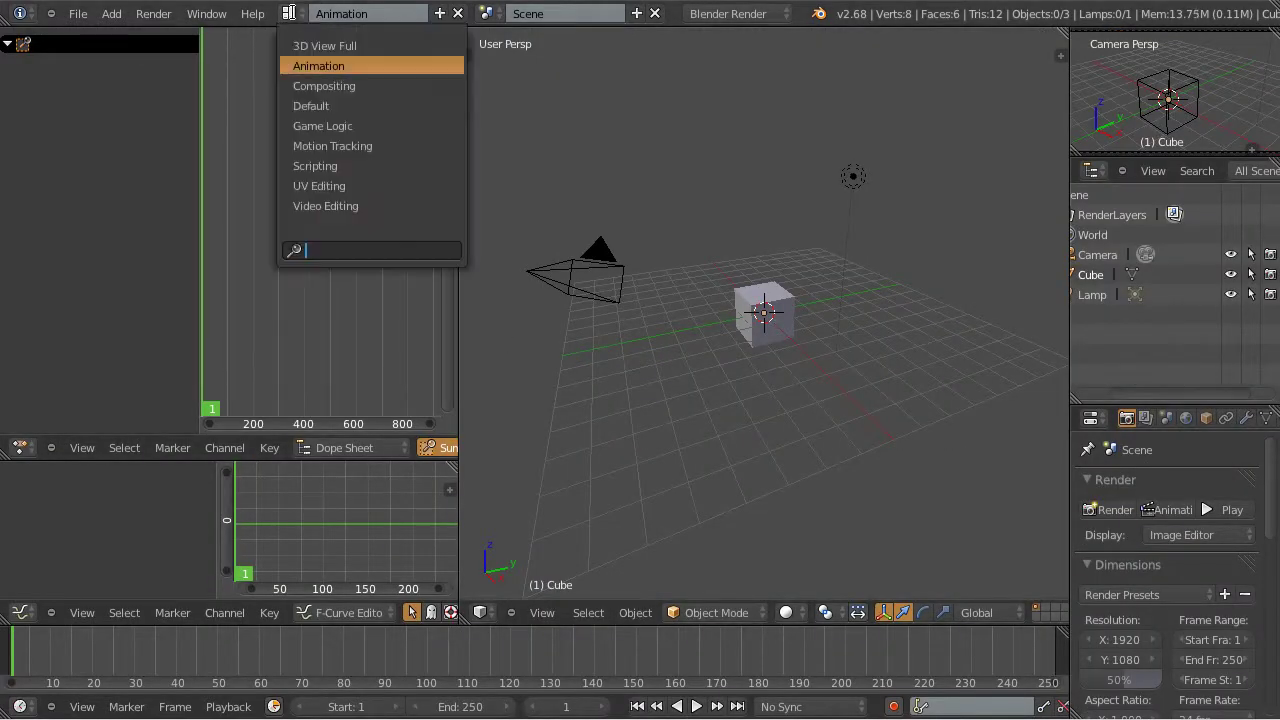
click(375, 207)
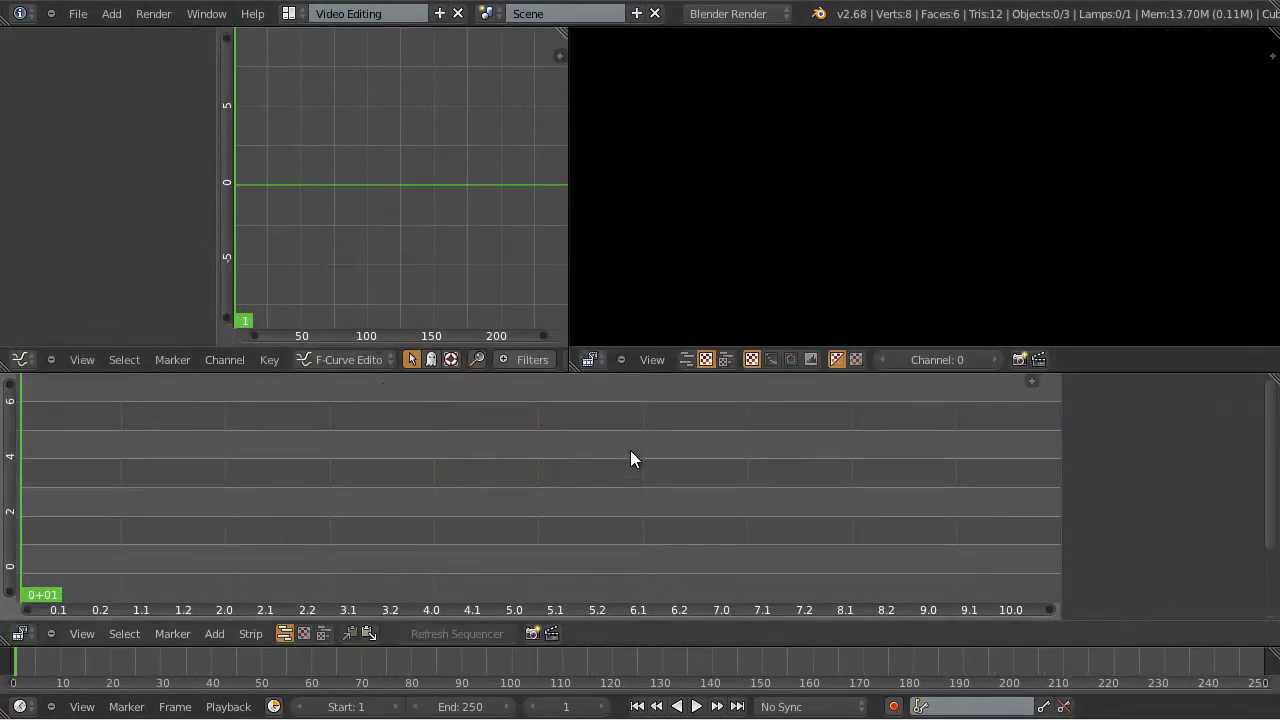
click(288, 13)
click(349, 186)
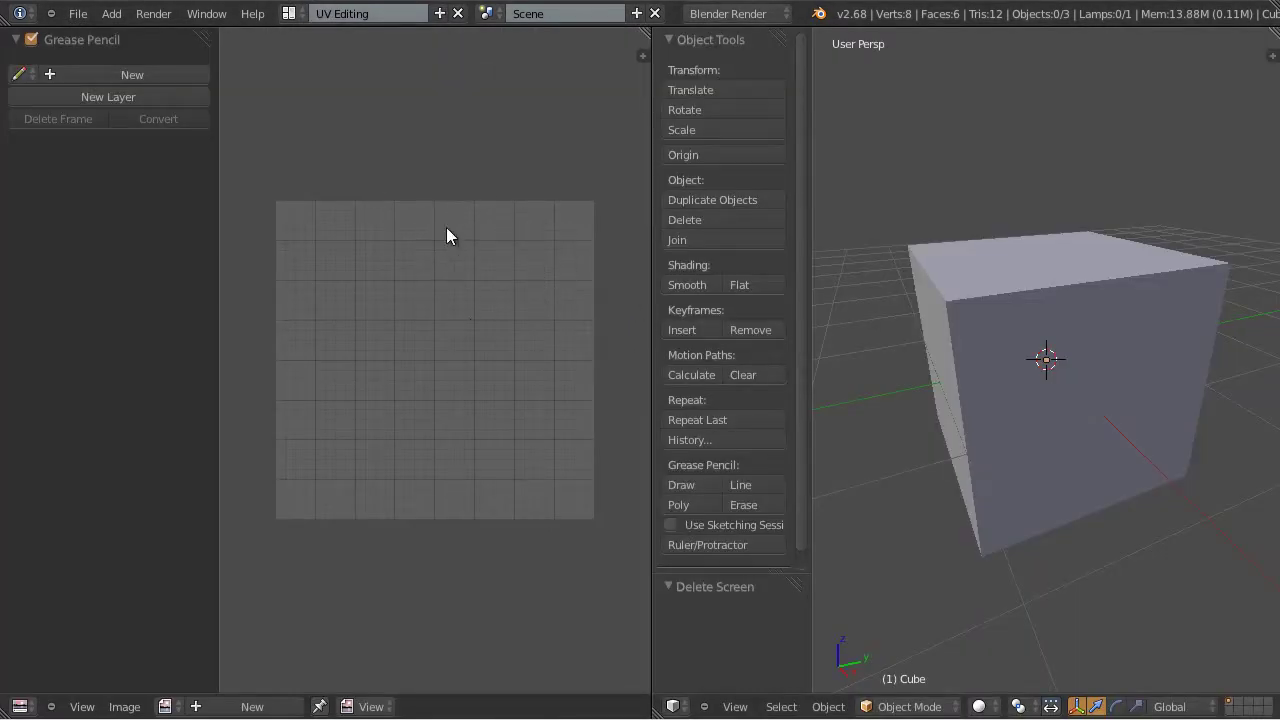
click(290, 14)
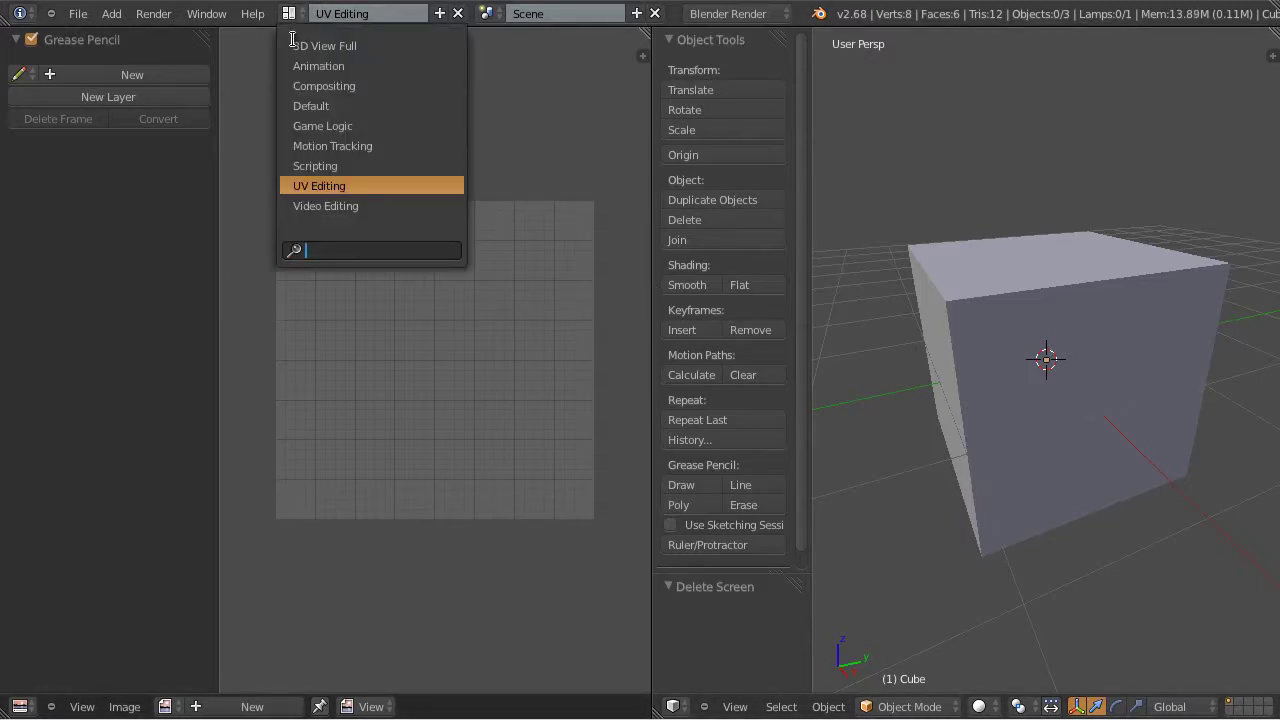
click(328, 106)
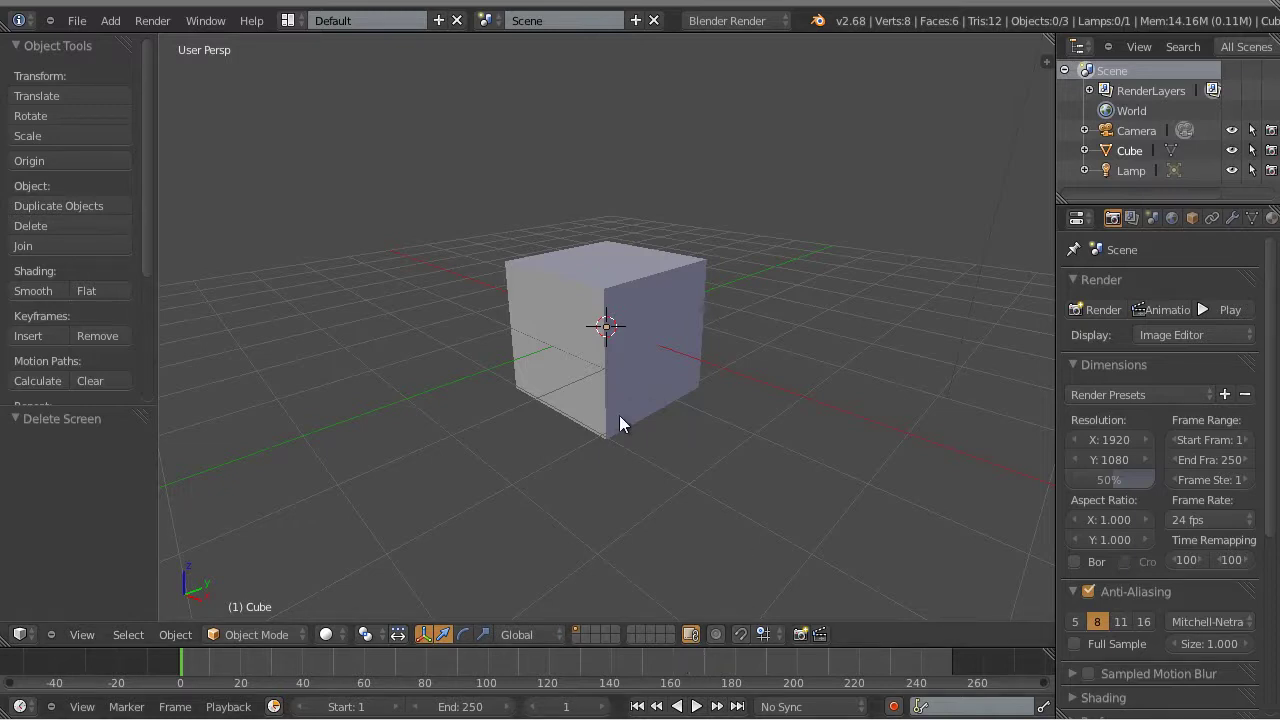
Add a new screen layout copied from Default and name it 'Modelling'.
click(440, 21)
double_click(404, 22)
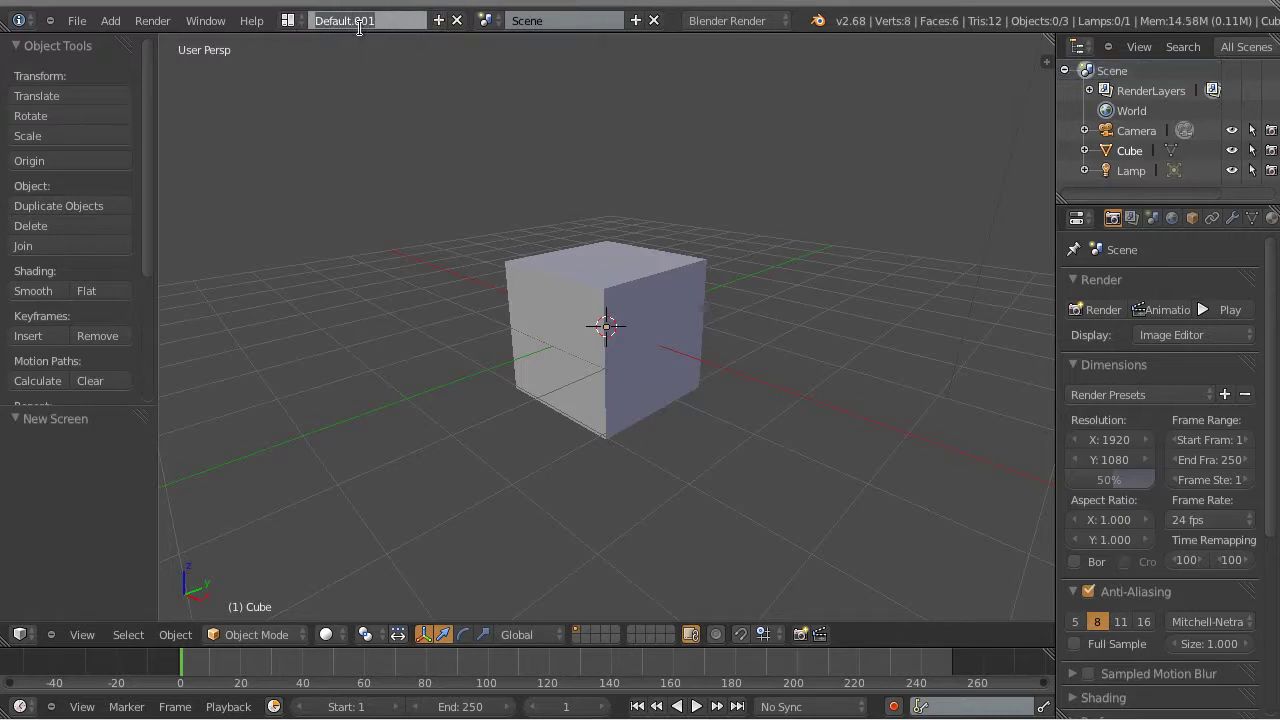
text(Modelling)
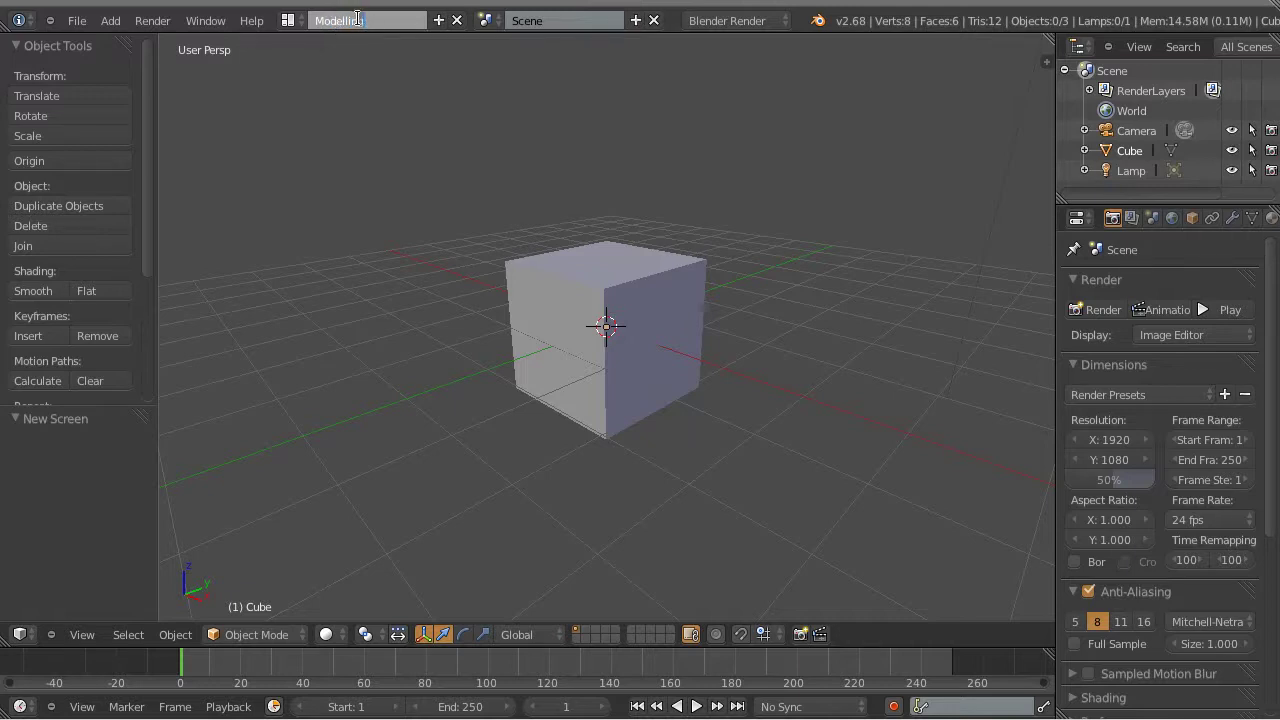
key(Return)
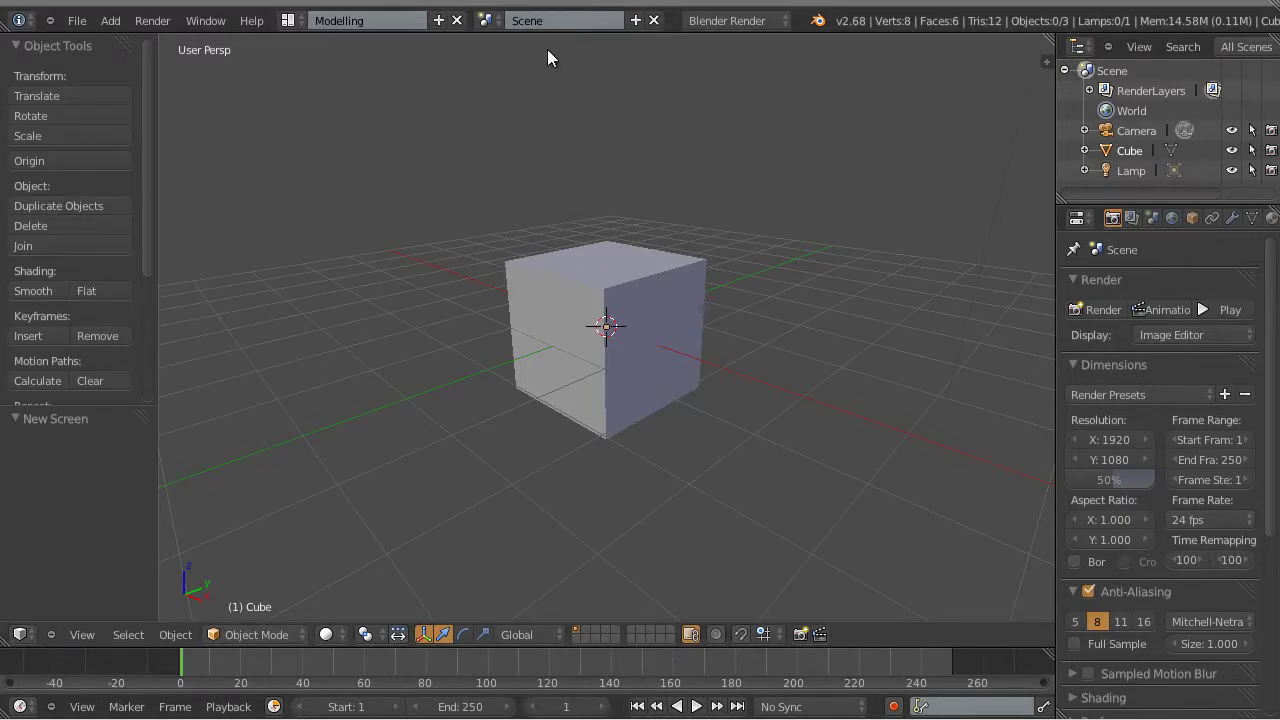
click(21, 636)
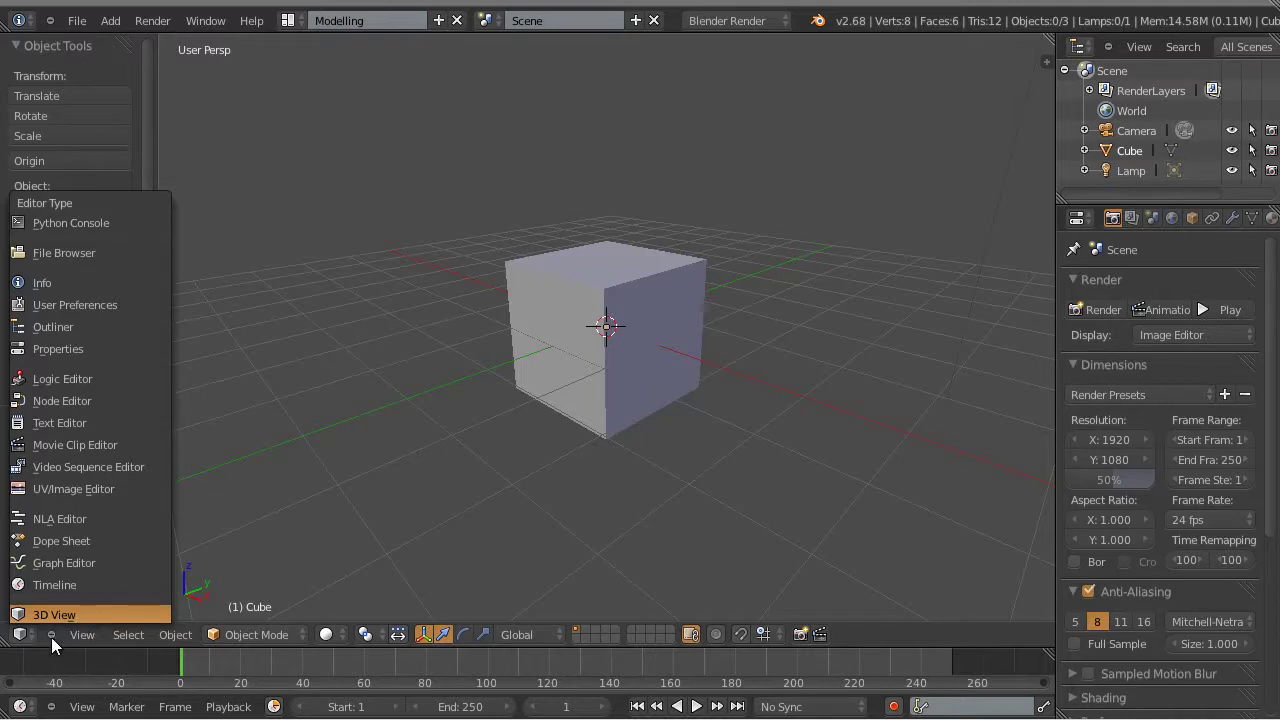
click(4, 644)
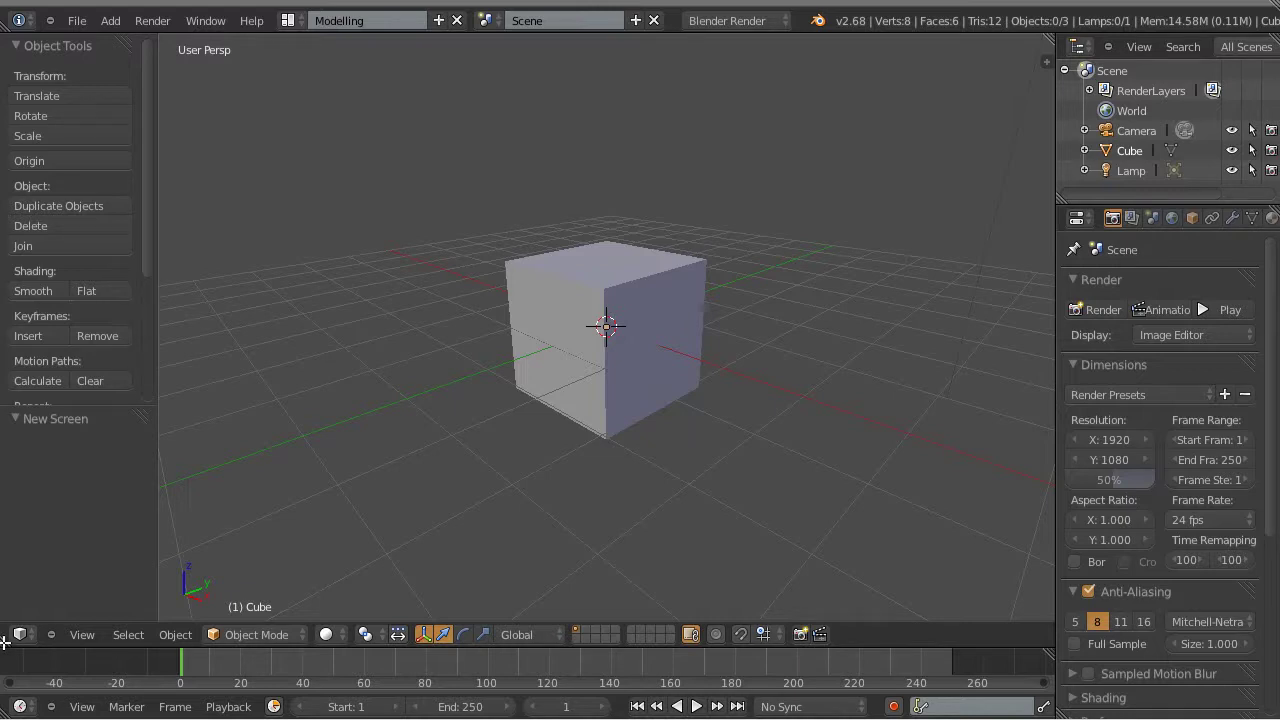
drag(4, 644, 599, 663)
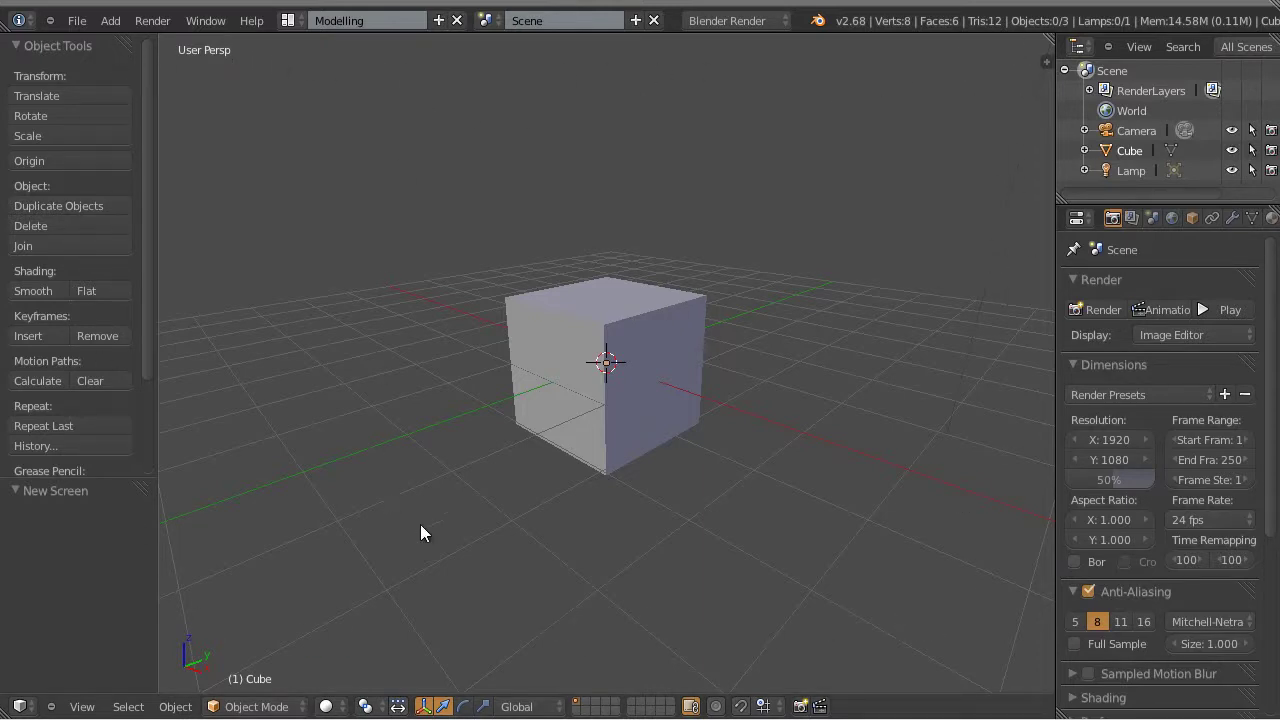
Switch to the Animation screen layout, then back to the Modelling layout.
click(287, 20)
click(336, 73)
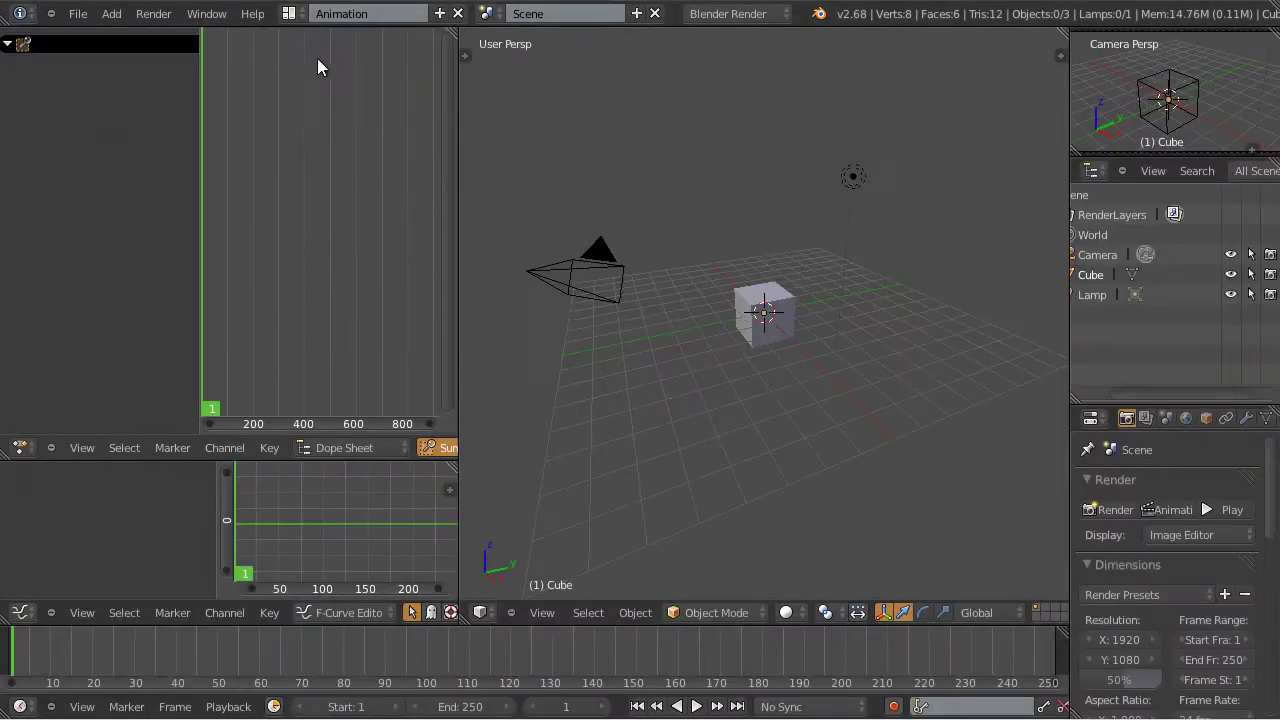
click(288, 13)
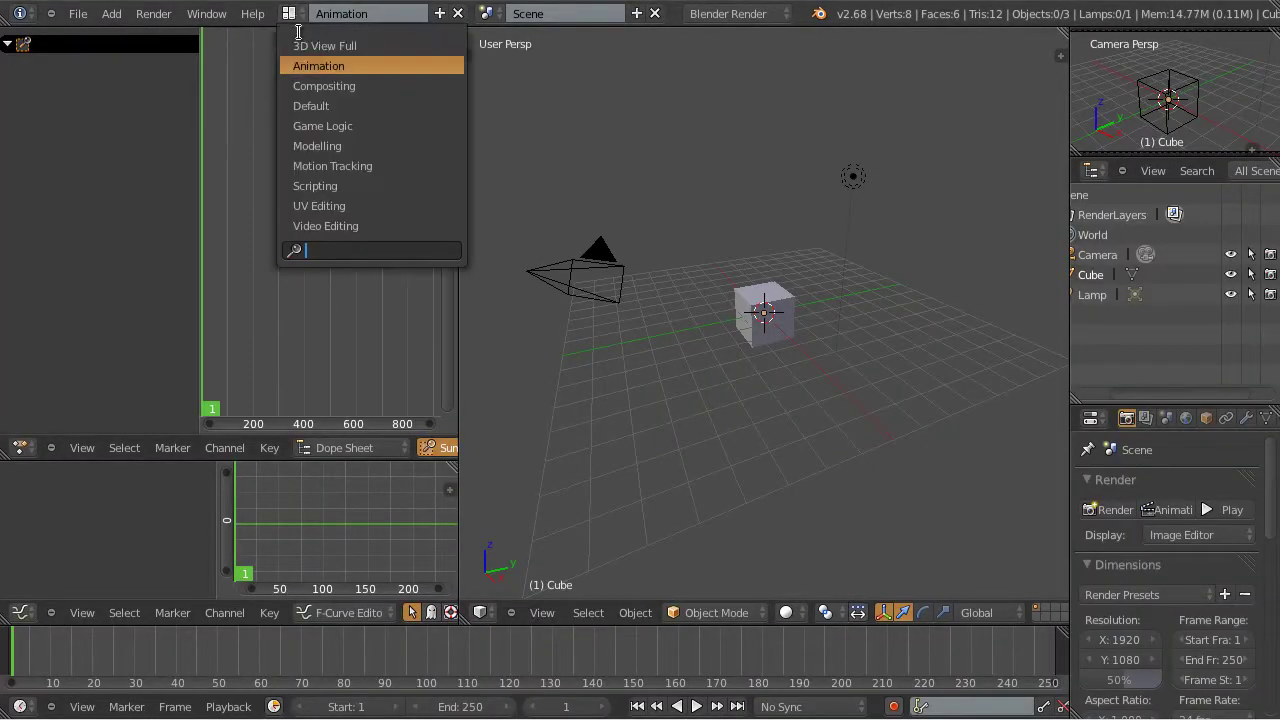
click(358, 147)
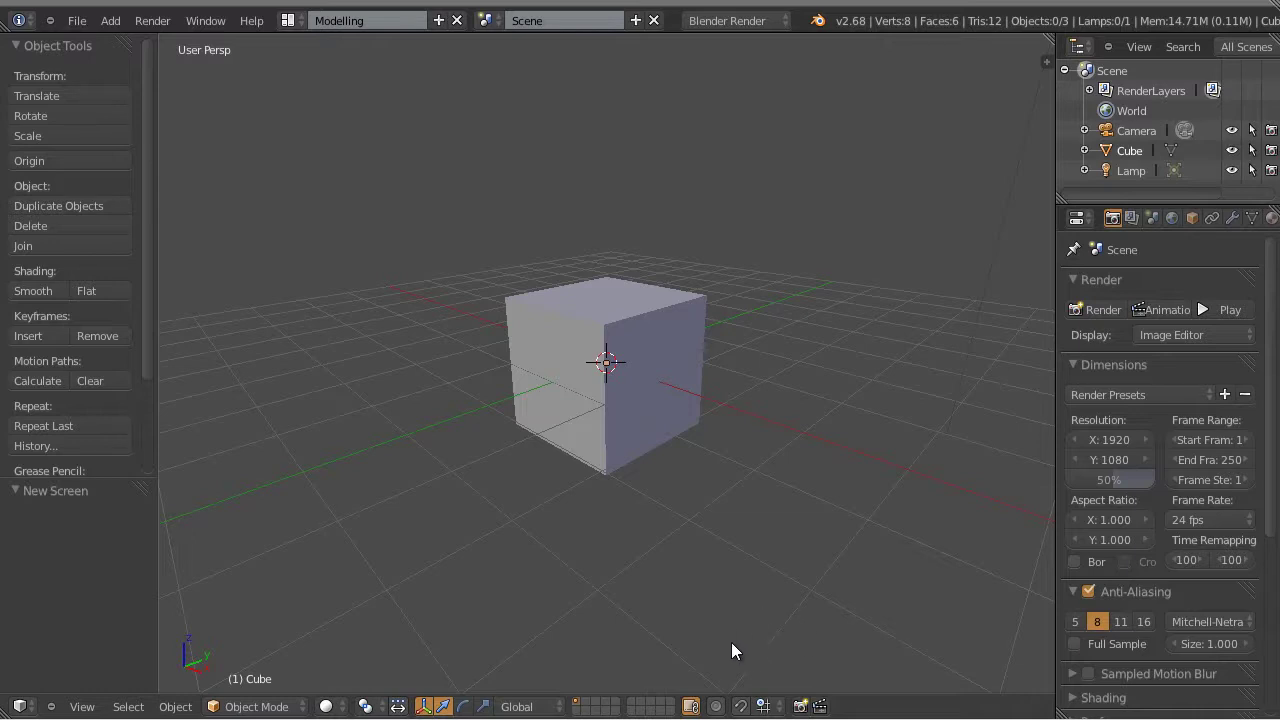
Reload the default startup file with Ctrl+N and confirm the prompt.
click(76, 20)
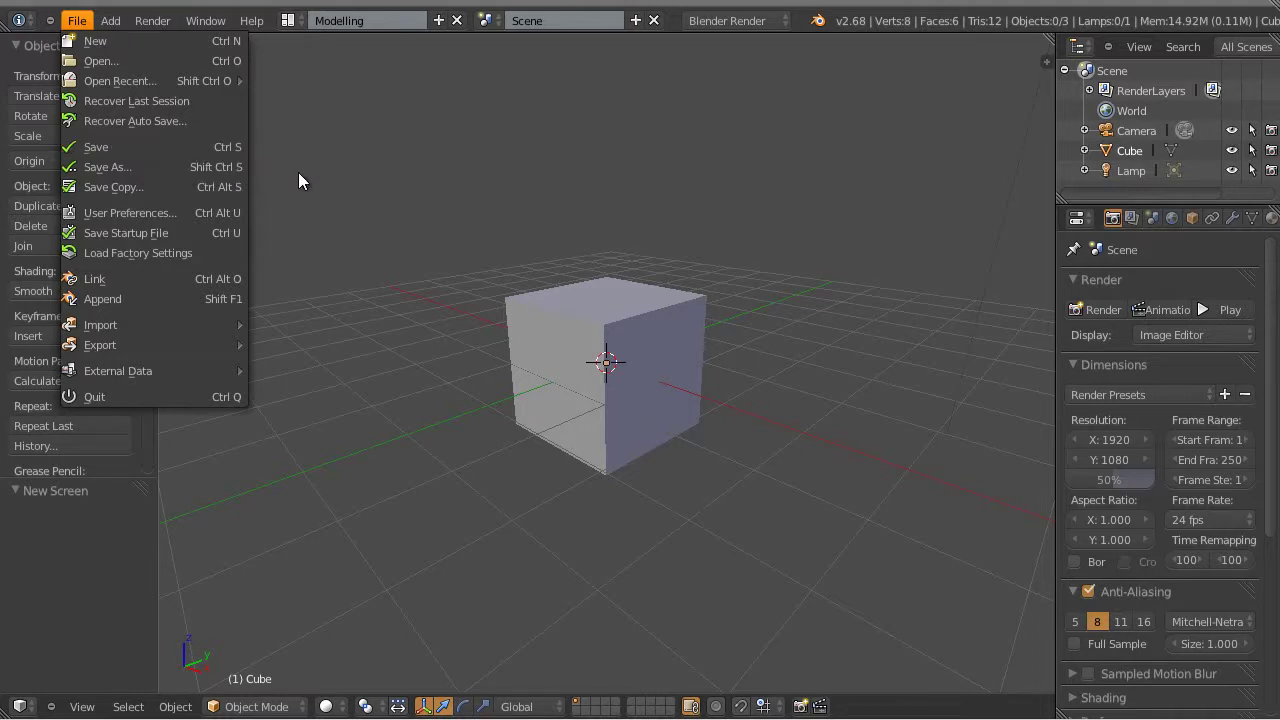
click(288, 20)
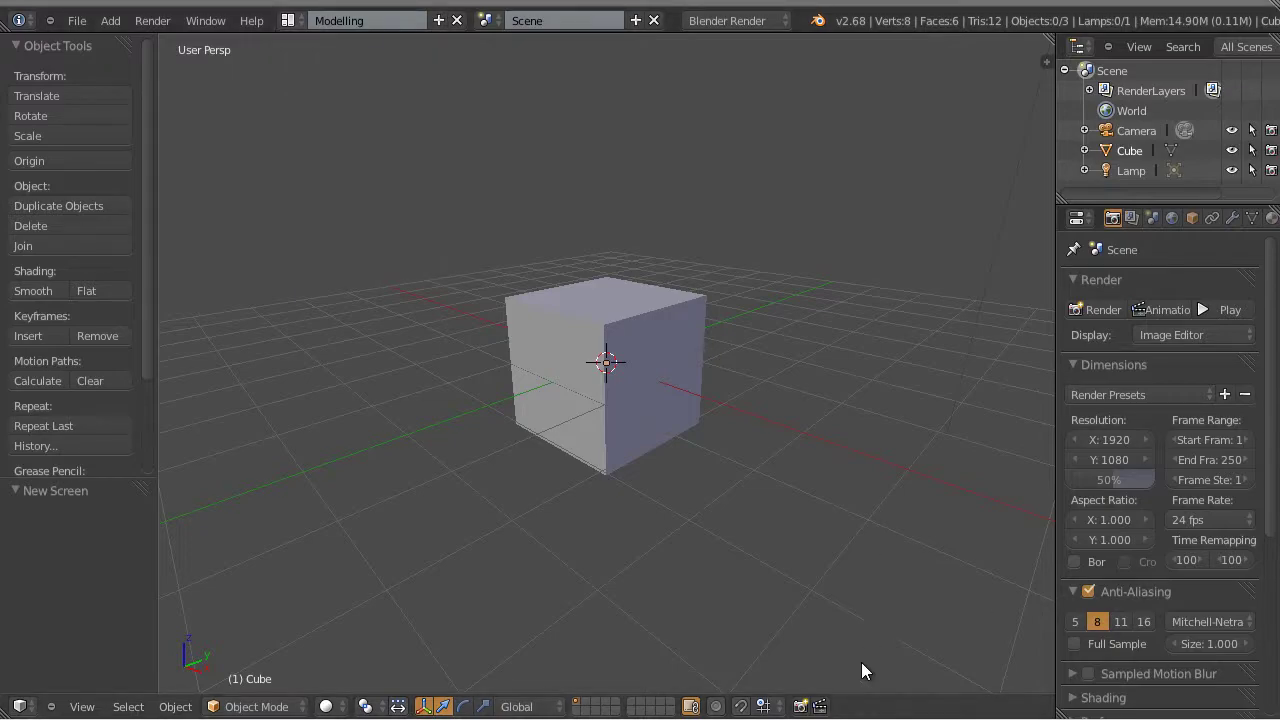
key(ctrl+n)
key(Return)
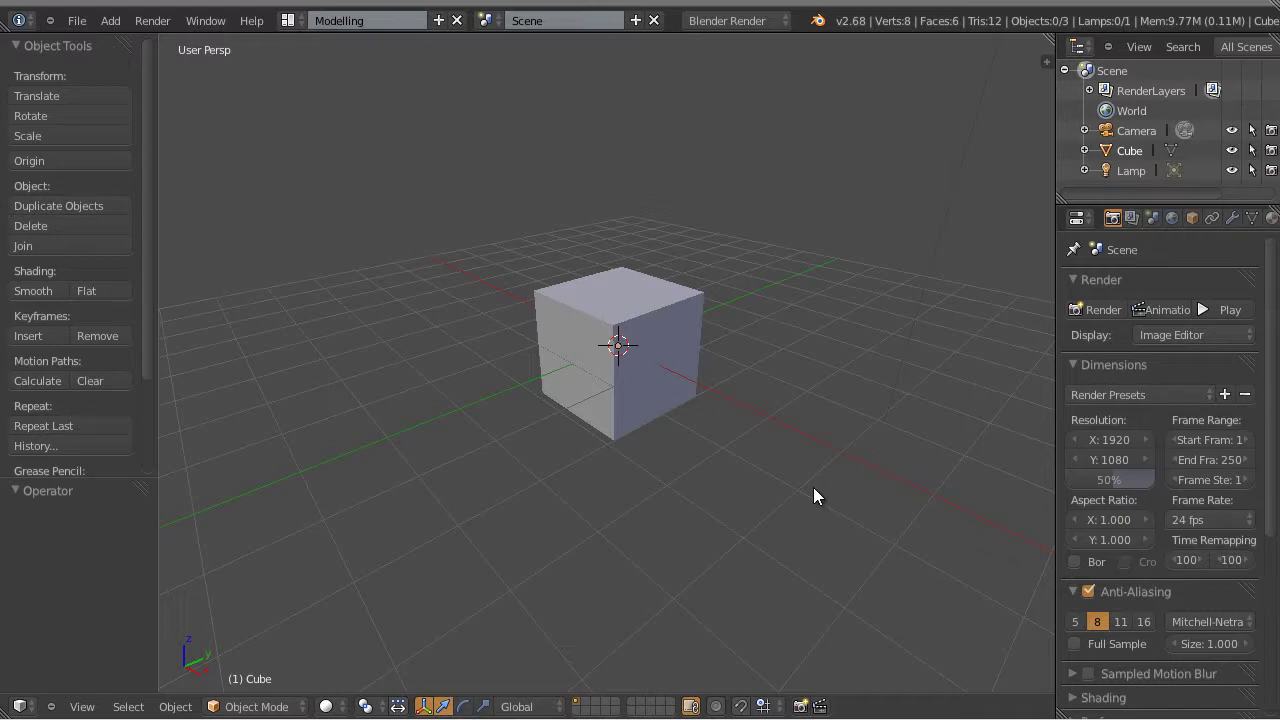
Select the cube and orbit around it from several angles.
scroll(768, 457, up, 3)
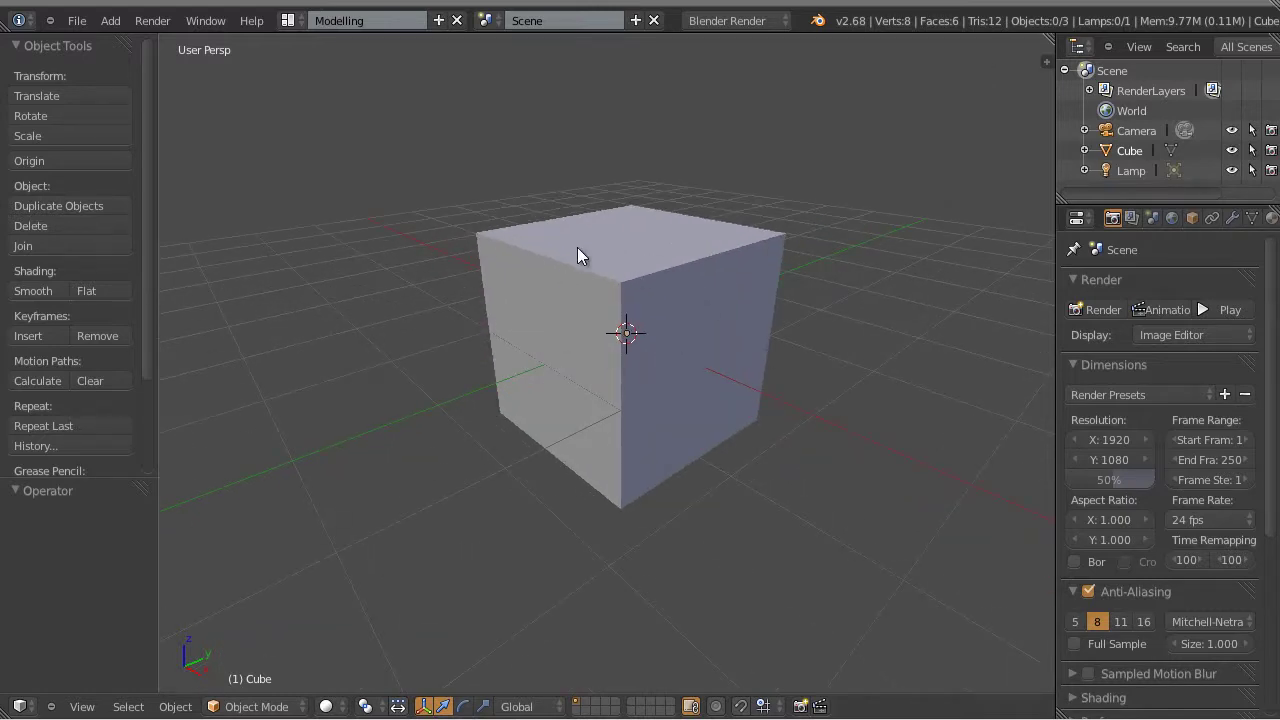
right_click(683, 388)
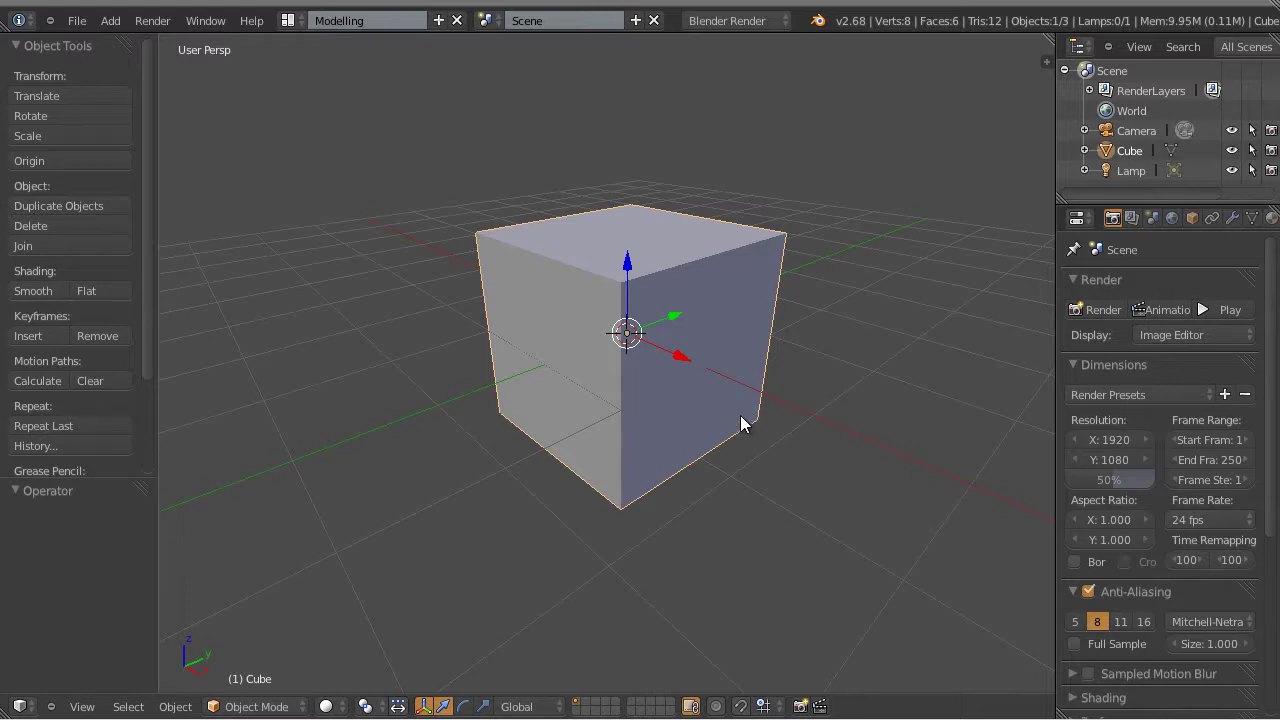
middle_drag(806, 420, 686, 357)
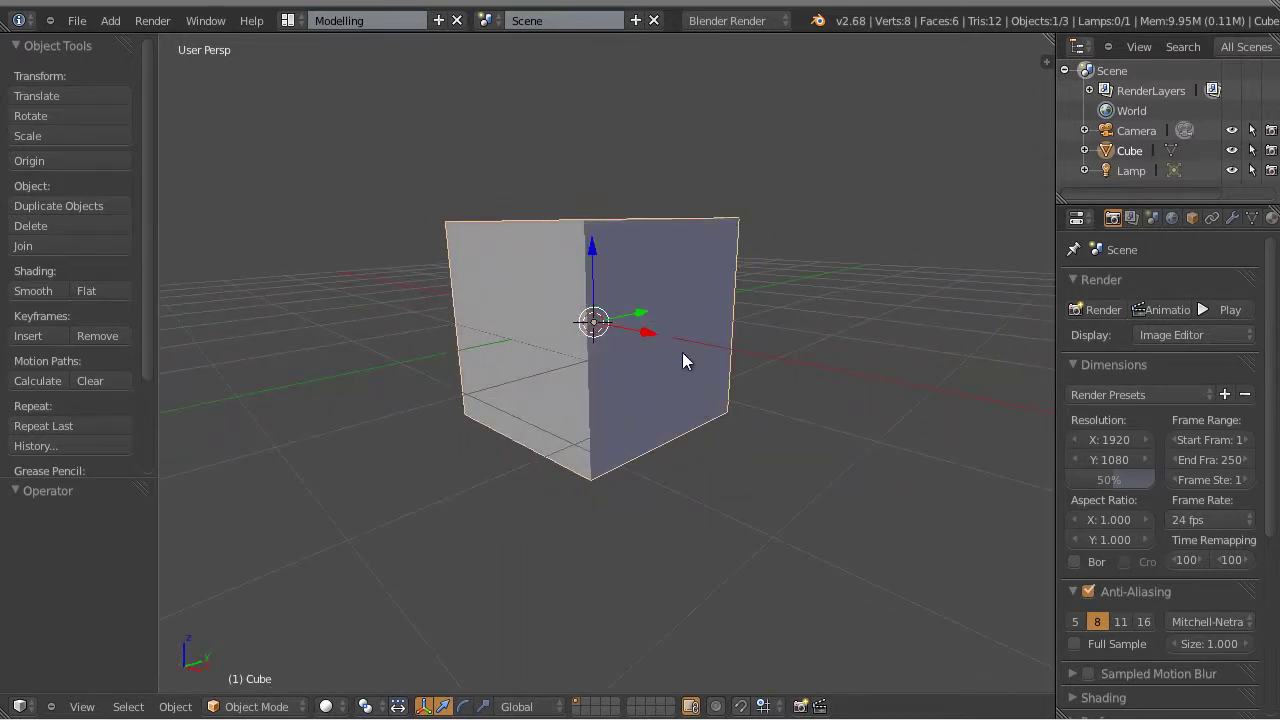
middle_drag(769, 333, 642, 352)
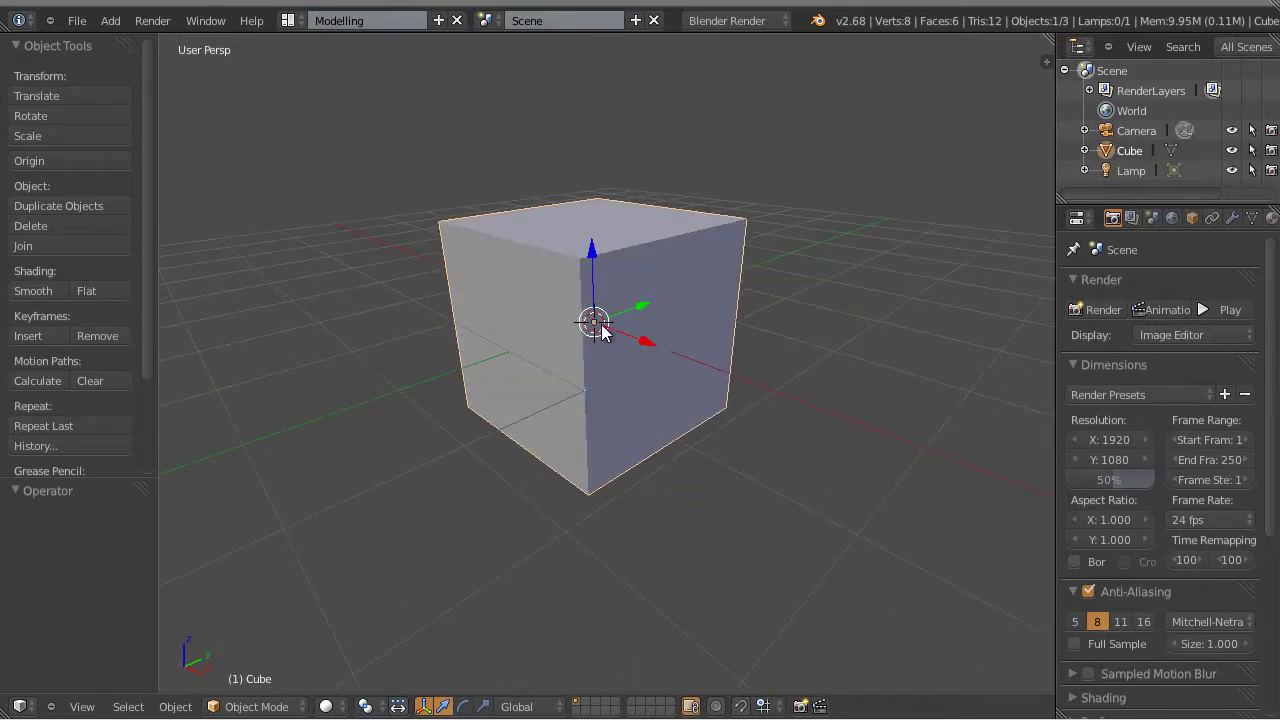
middle_drag(606, 297, 709, 365)
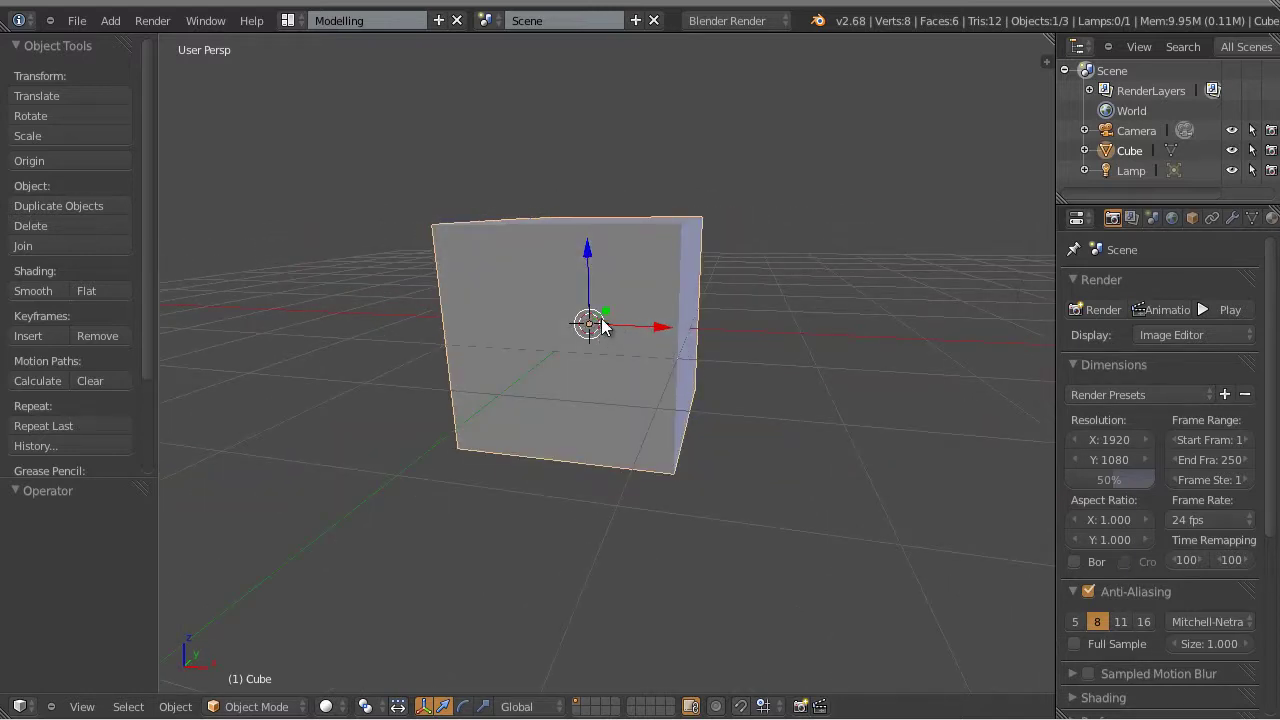
middle_drag(613, 355, 666, 339)
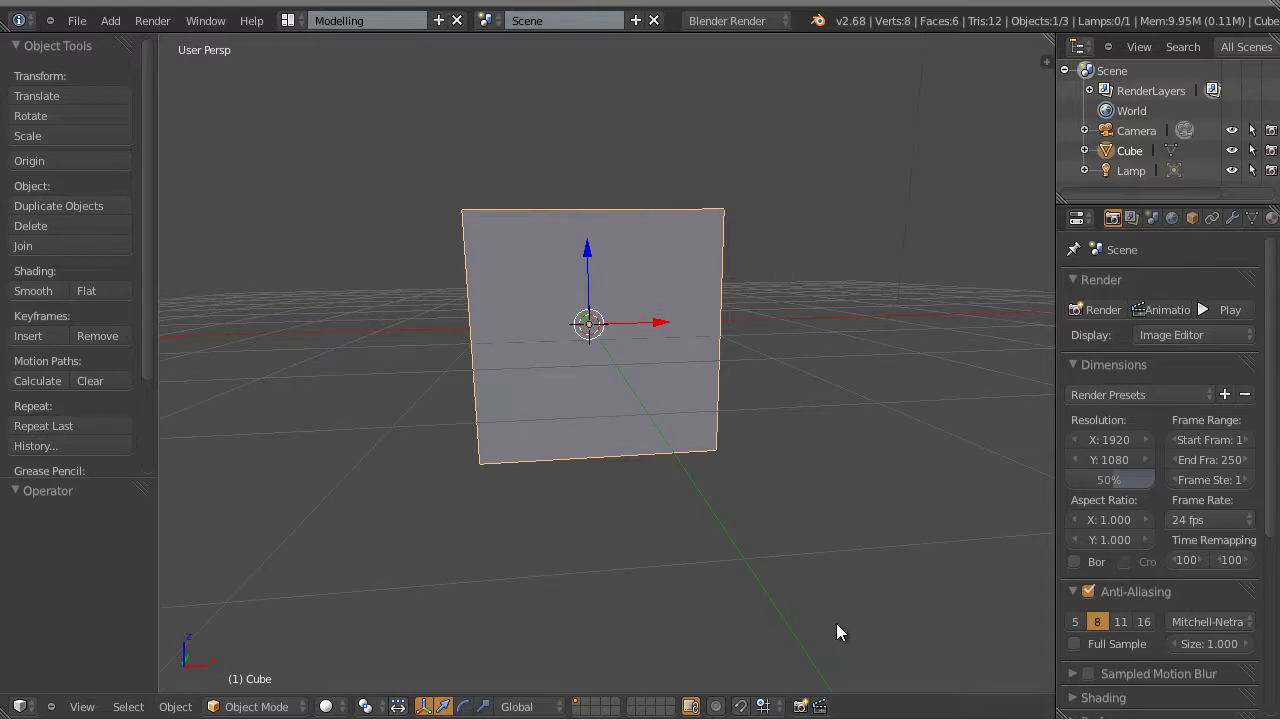
middle_drag(819, 463, 658, 365)
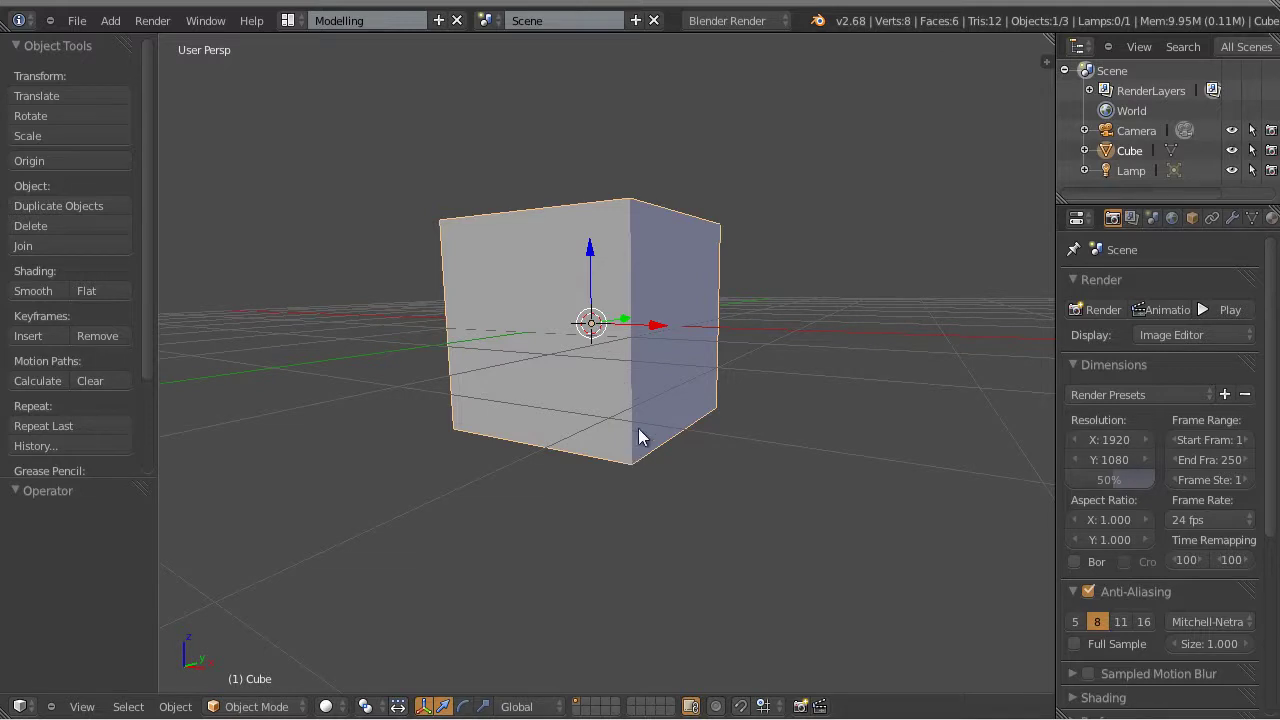
middle_drag(640, 437, 760, 420)
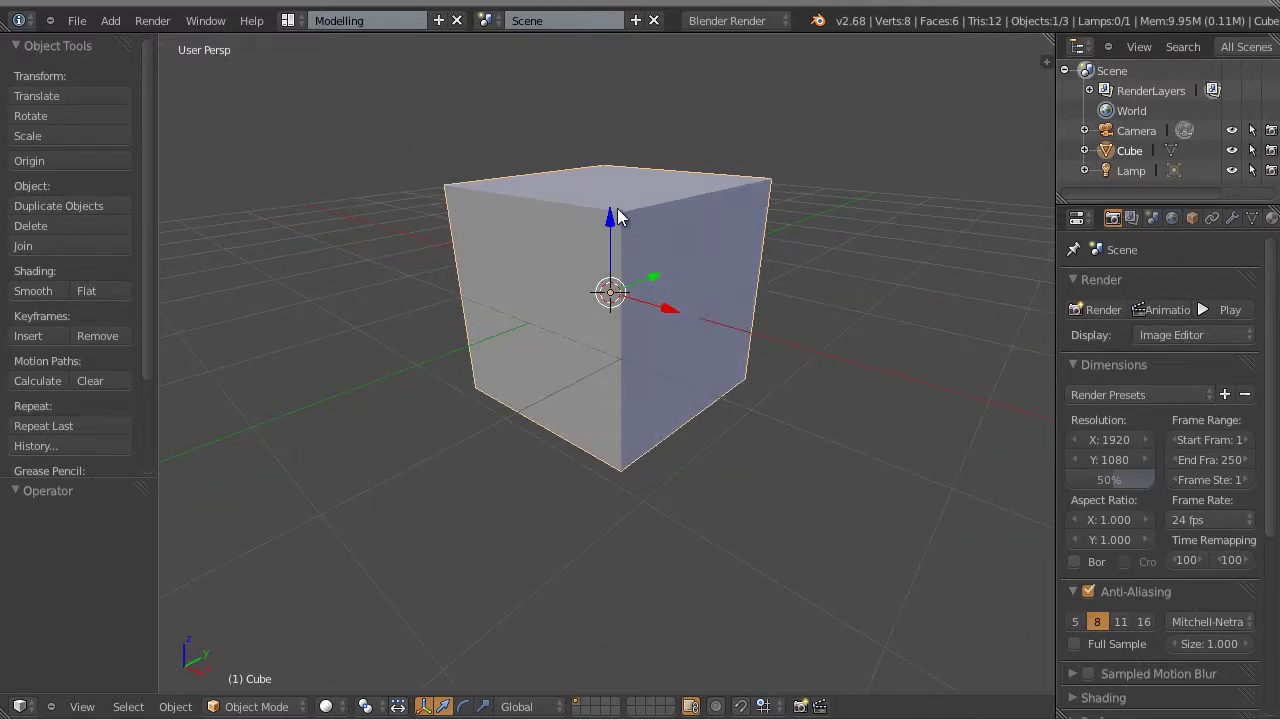
Raise the cube along Z, then clear its location back to the origin.
drag(610, 215, 475, 130)
click(475, 130)
middle_drag(657, 374, 691, 349)
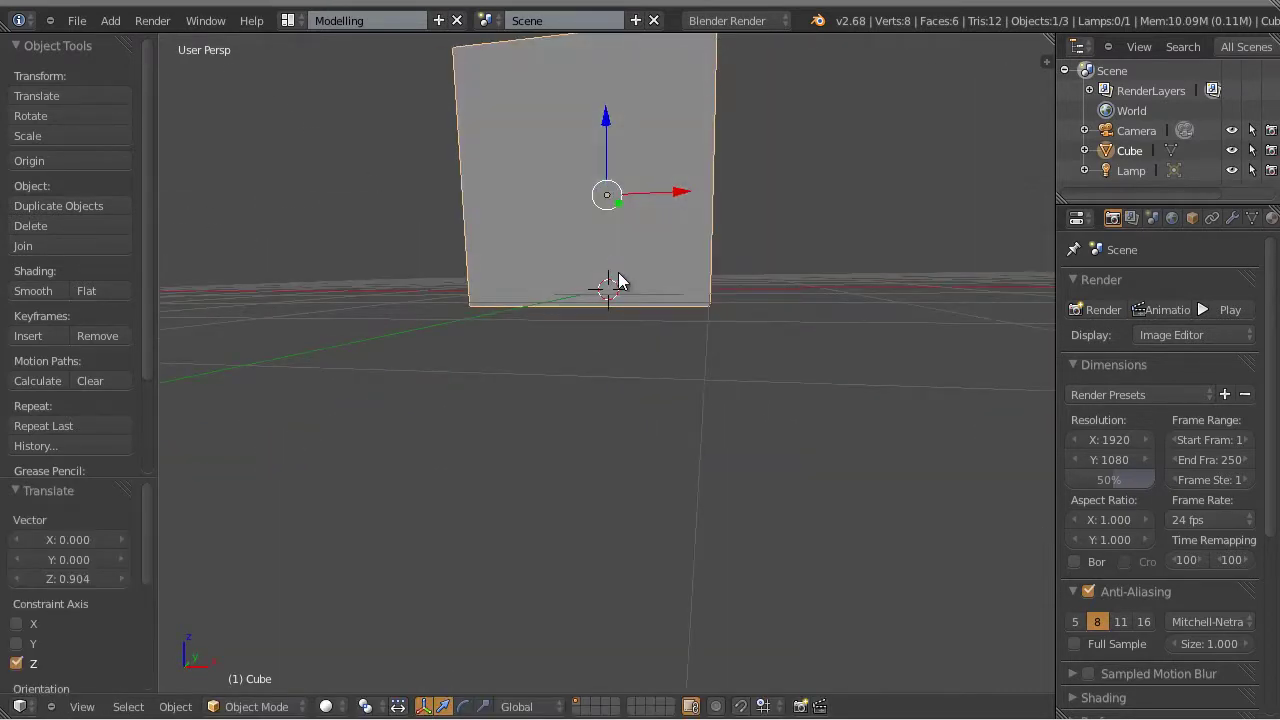
key(alt+g)
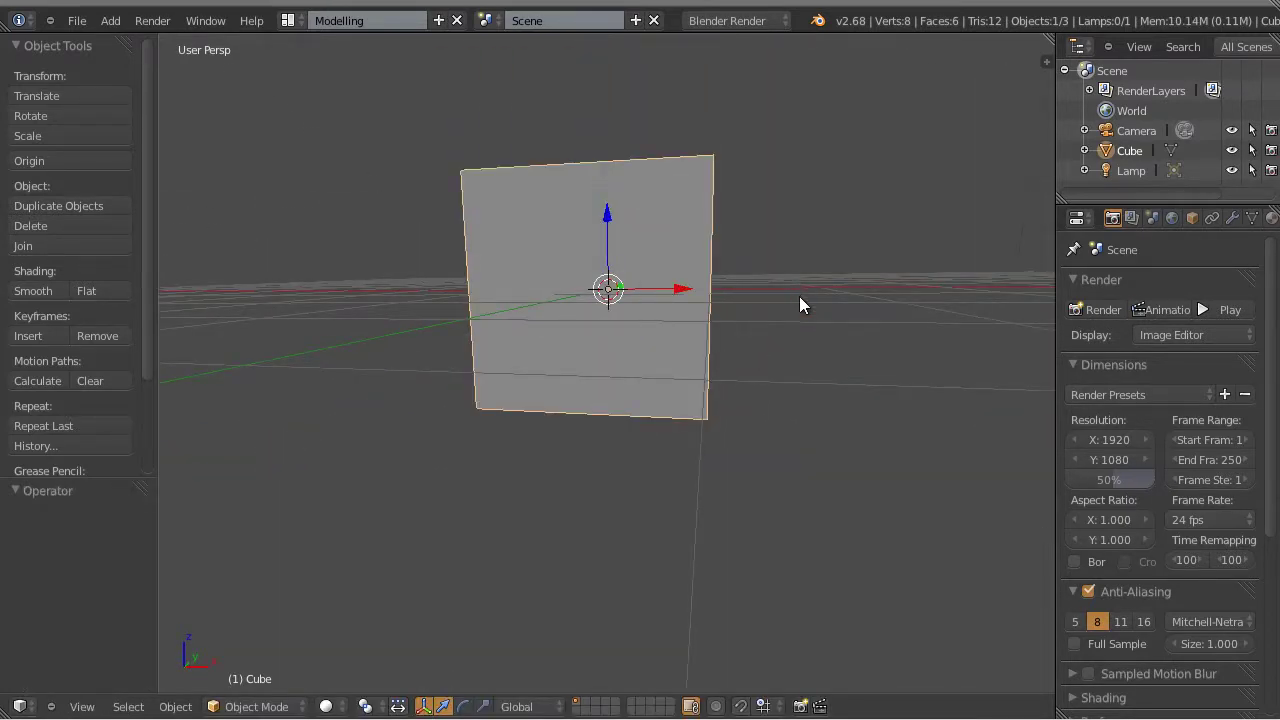
middle_drag(799, 305, 766, 467)
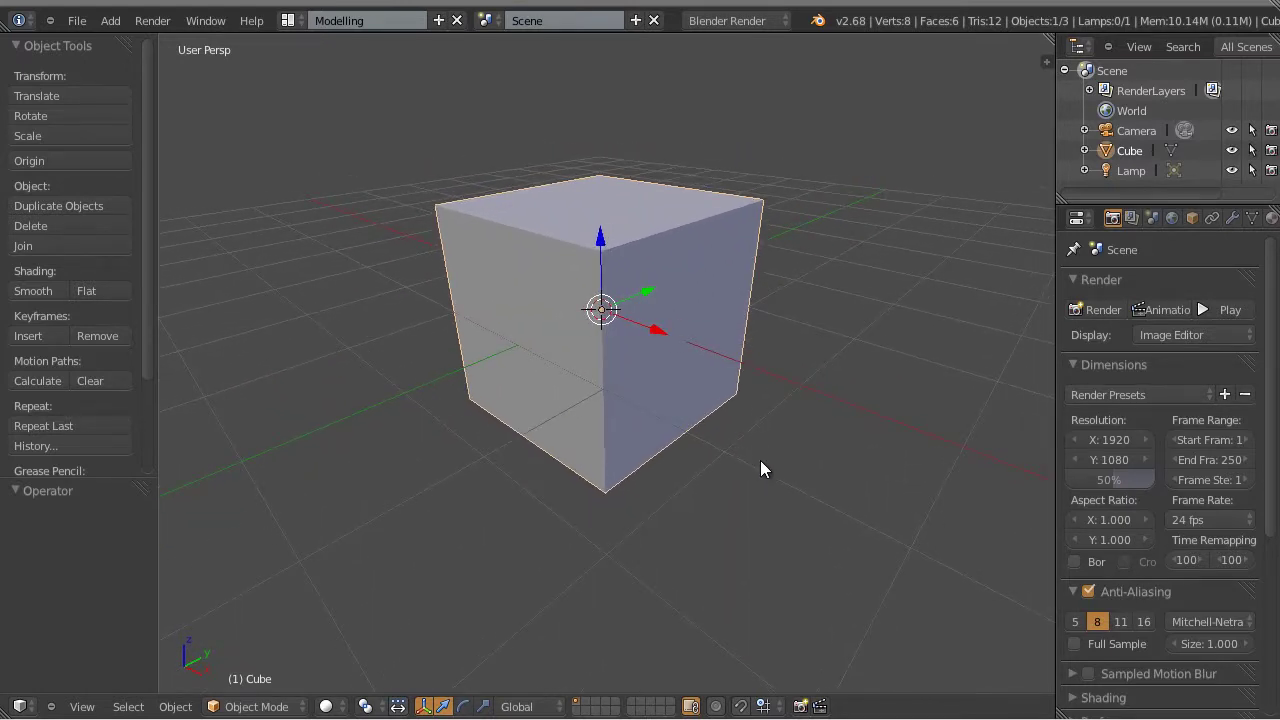
Turn on transform snapping using the Increment snap element.
click(740, 707)
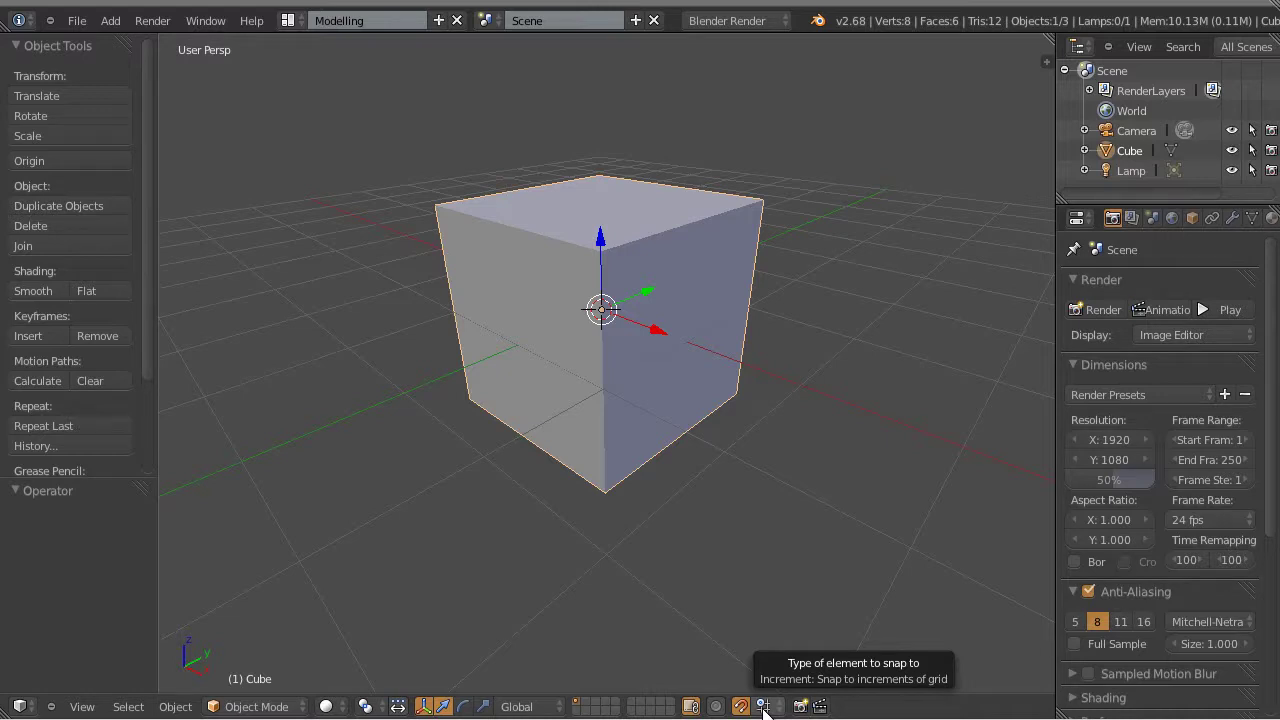
click(763, 707)
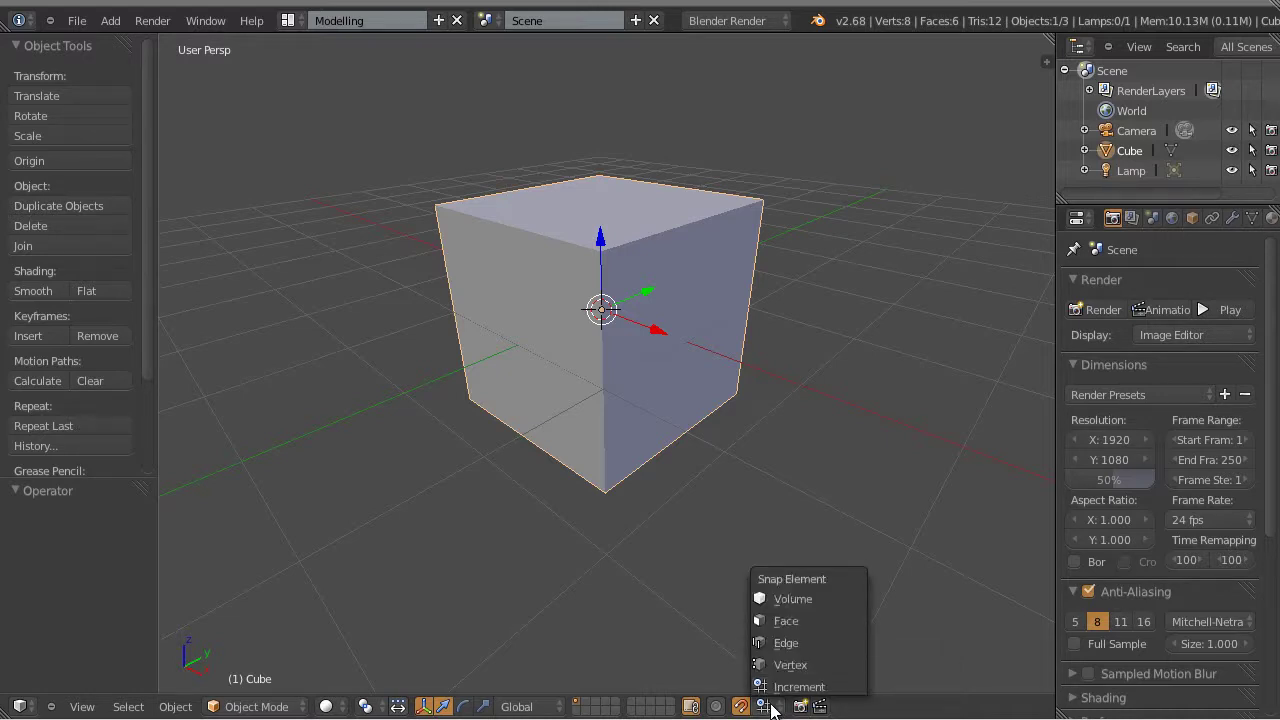
click(848, 690)
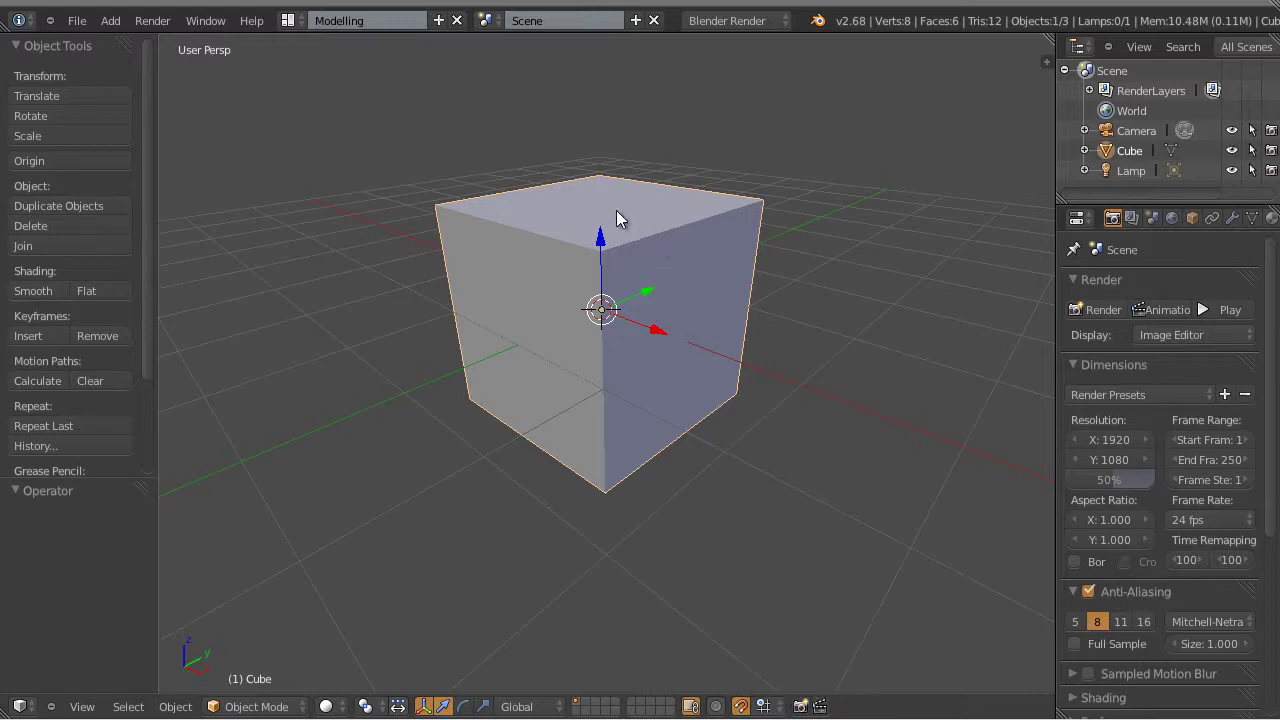
Move the cube up exactly 1 unit on Z with increment snapping.
middle_drag(677, 437, 782, 432)
scroll(774, 403, down, 3)
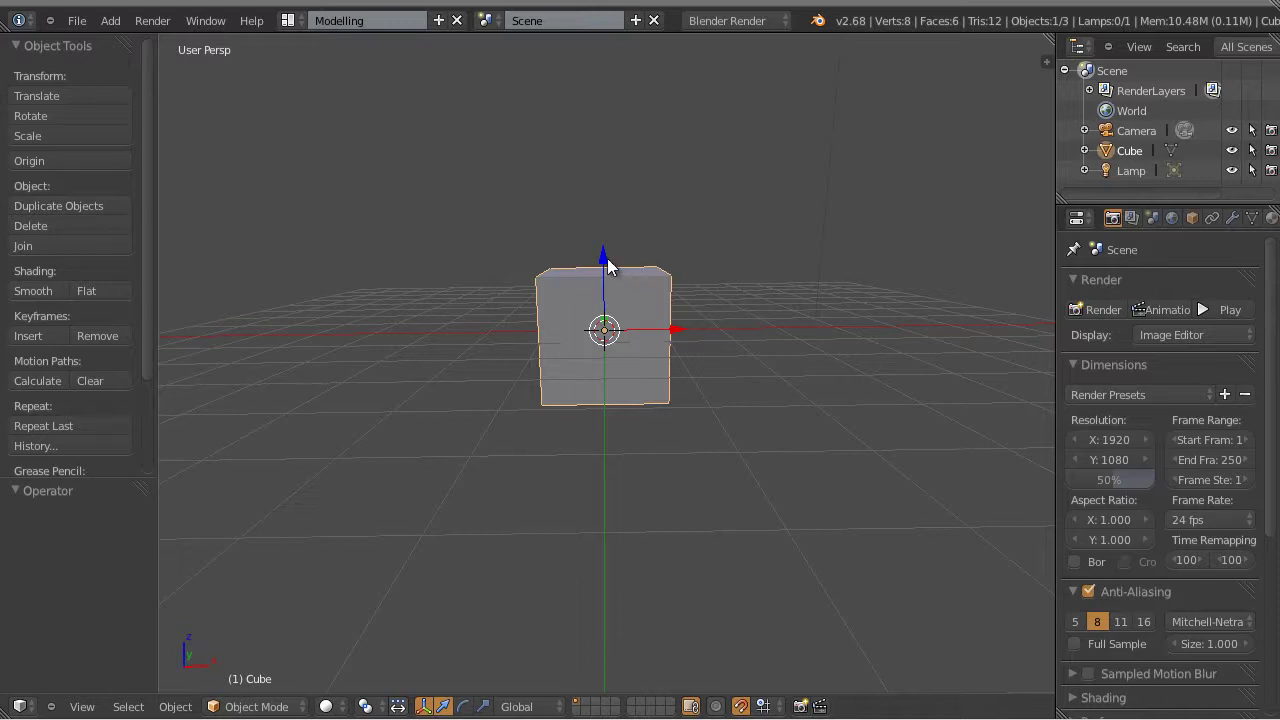
drag(606, 260, 597, 205)
middle_drag(708, 421, 620, 394)
Orbit and zoom around the cube to check its new height.
scroll(712, 439, up, 5)
scroll(608, 190, down, 4)
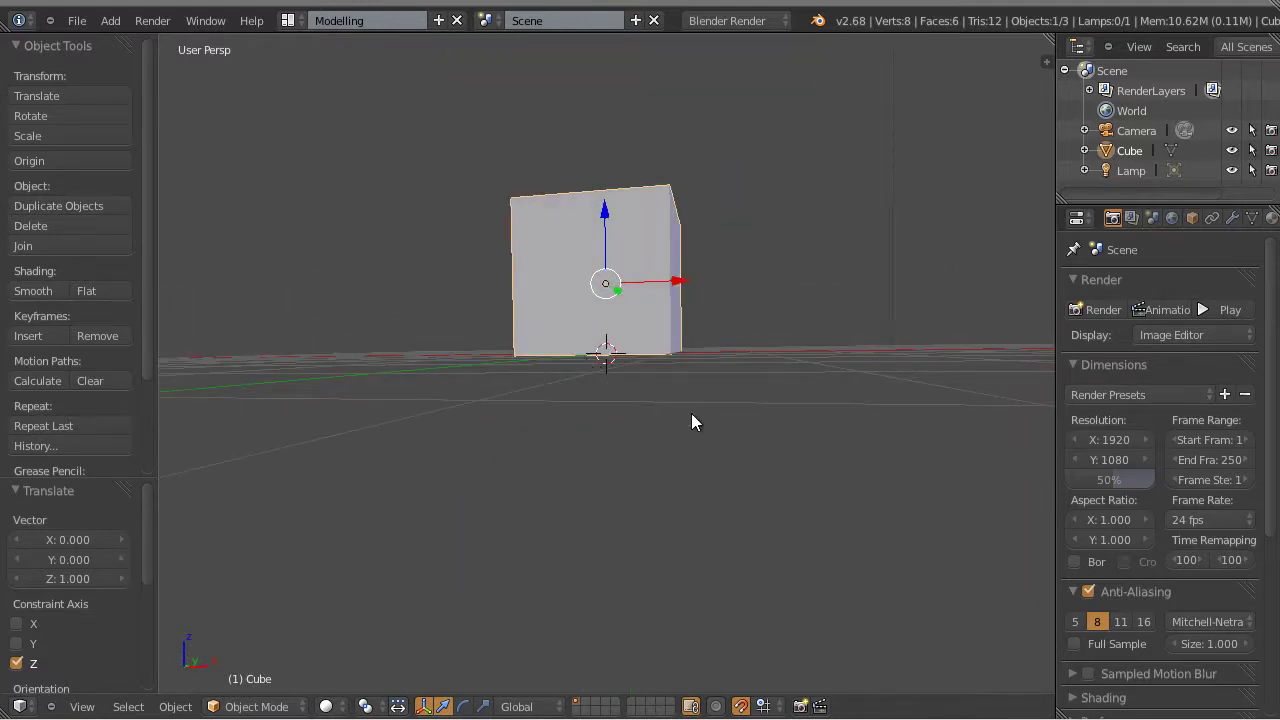
middle_drag(691, 413, 681, 449)
scroll(678, 446, up, 4)
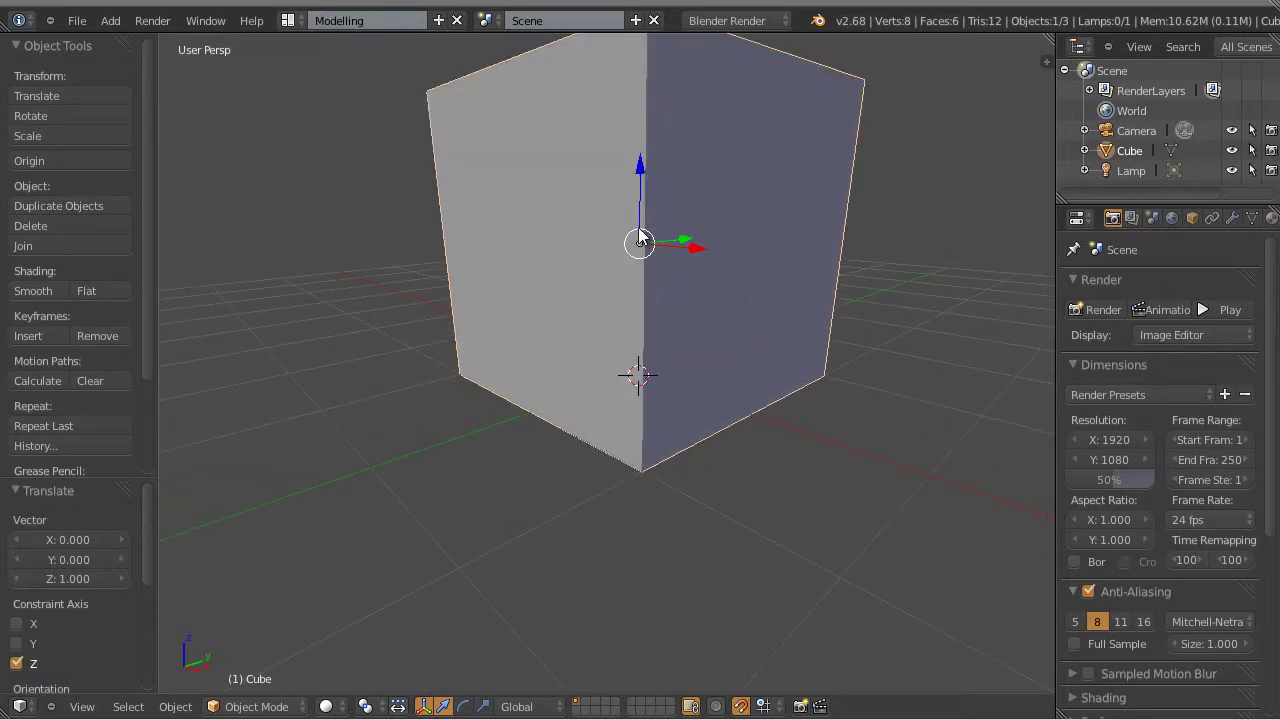
middle_drag(634, 372, 660, 358)
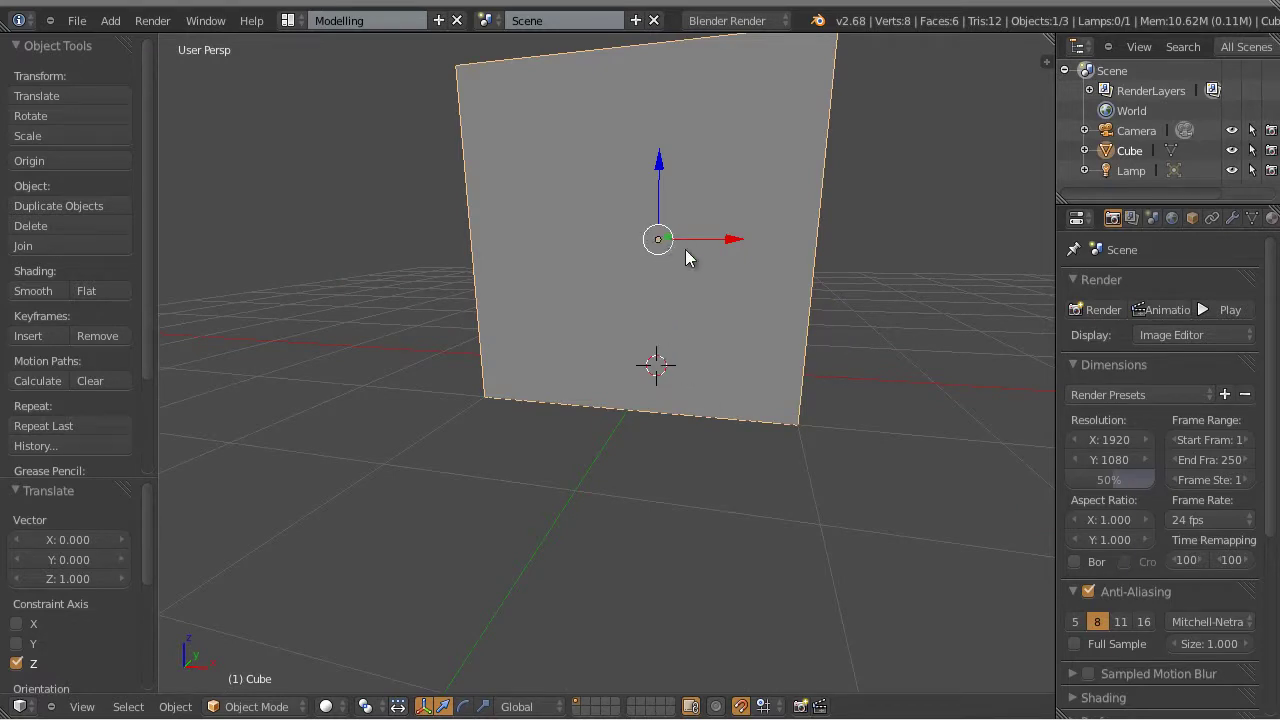
scroll(859, 389, down, 2)
scroll(859, 381, down, 3)
scroll(852, 395, up, 4)
middle_drag(852, 395, 667, 251)
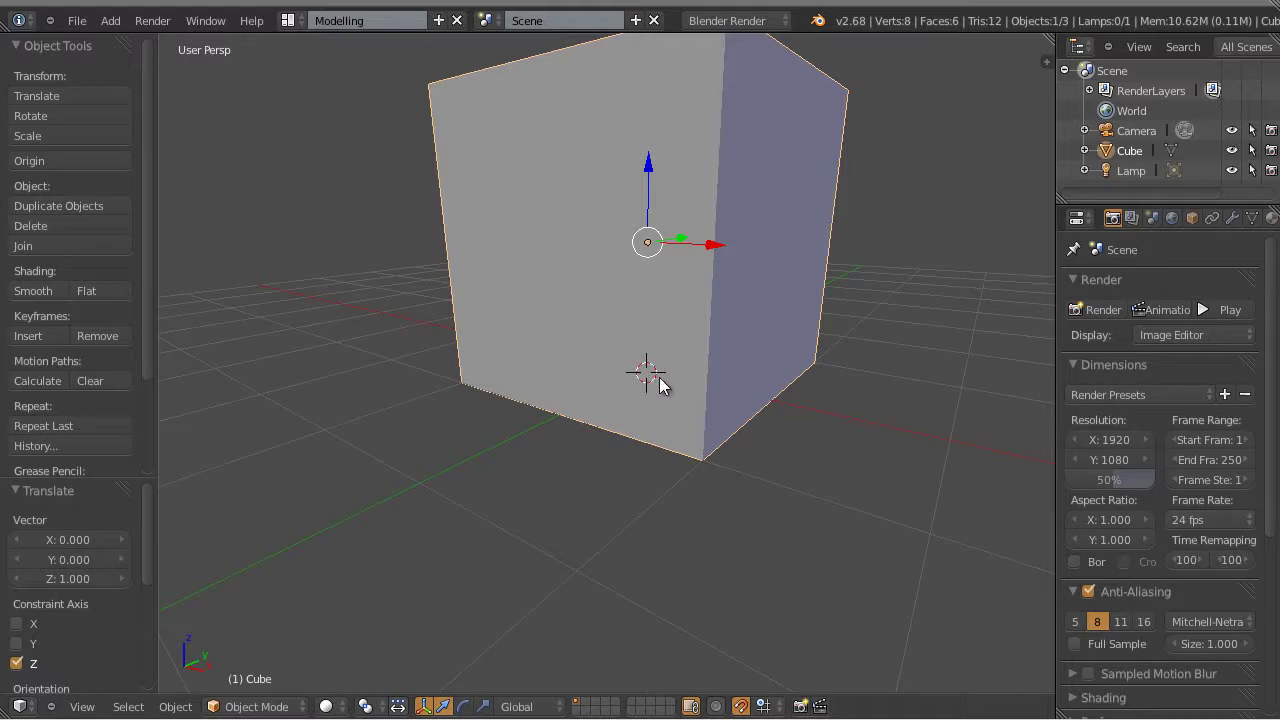
scroll(661, 386, down, 5)
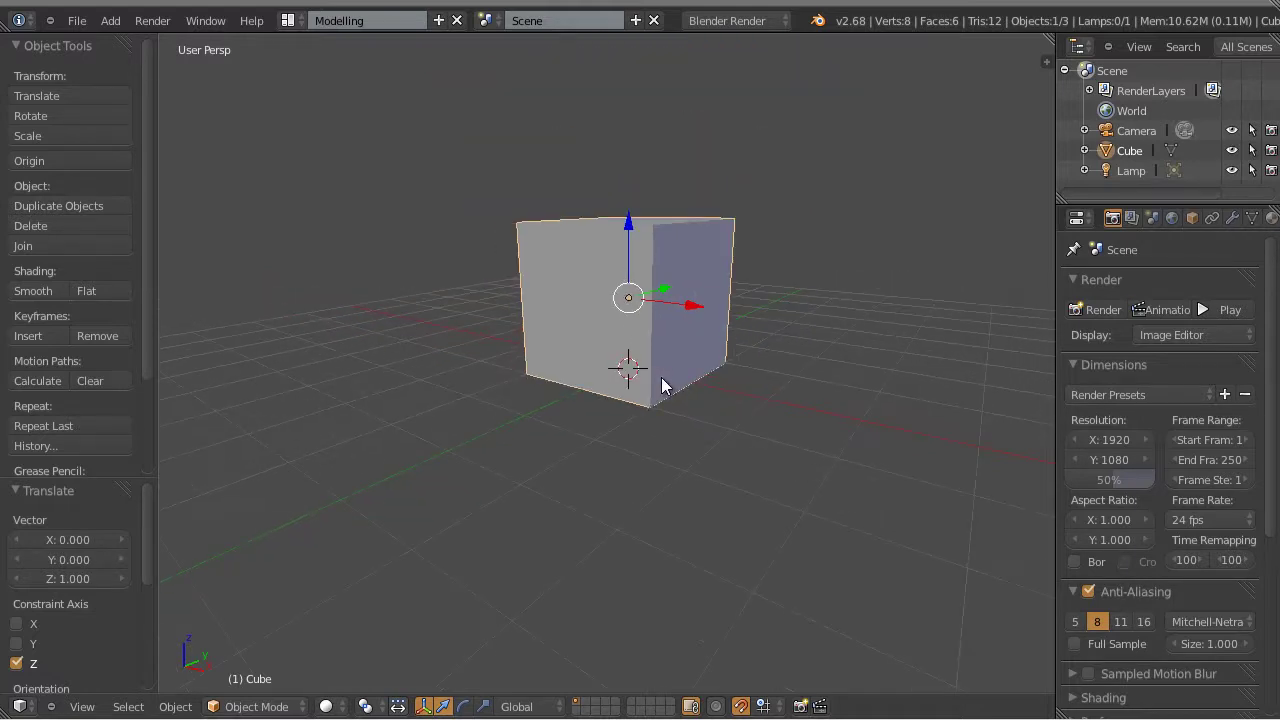
scroll(661, 386, up, 1)
Place the 3D cursor at a spot beside the cube.
click(428, 425)
click(435, 523)
click(622, 538)
click(783, 380)
click(848, 343)
click(726, 504)
click(383, 410)
click(268, 391)
click(469, 517)
click(840, 452)
click(848, 360)
click(888, 526)
Snap the 3D cursor back to the world origin.
click(178, 706)
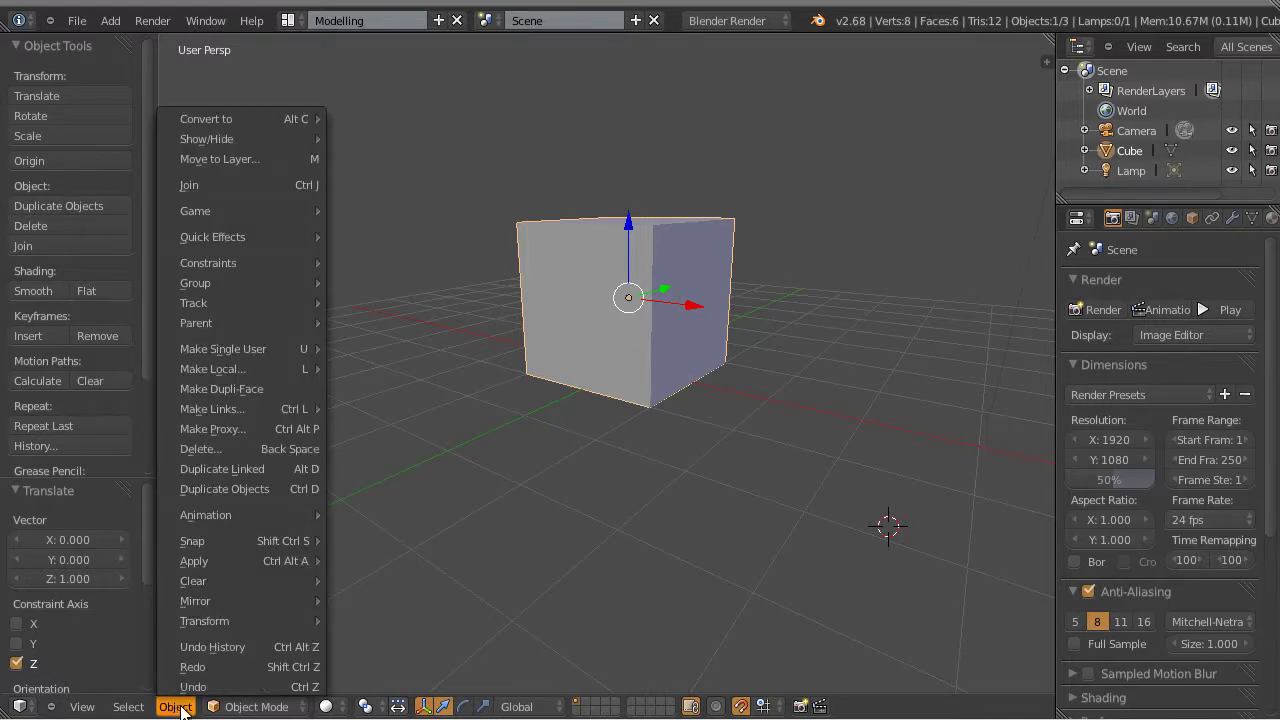
mouse_move(212, 545)
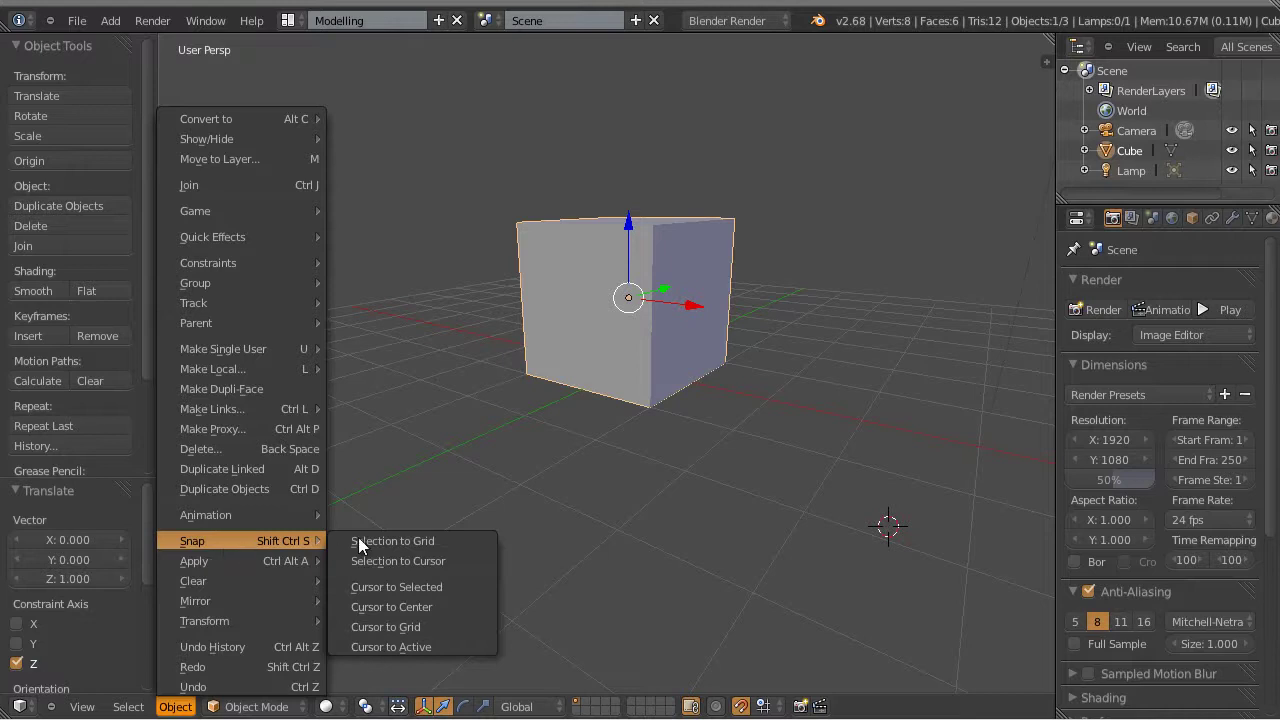
click(442, 607)
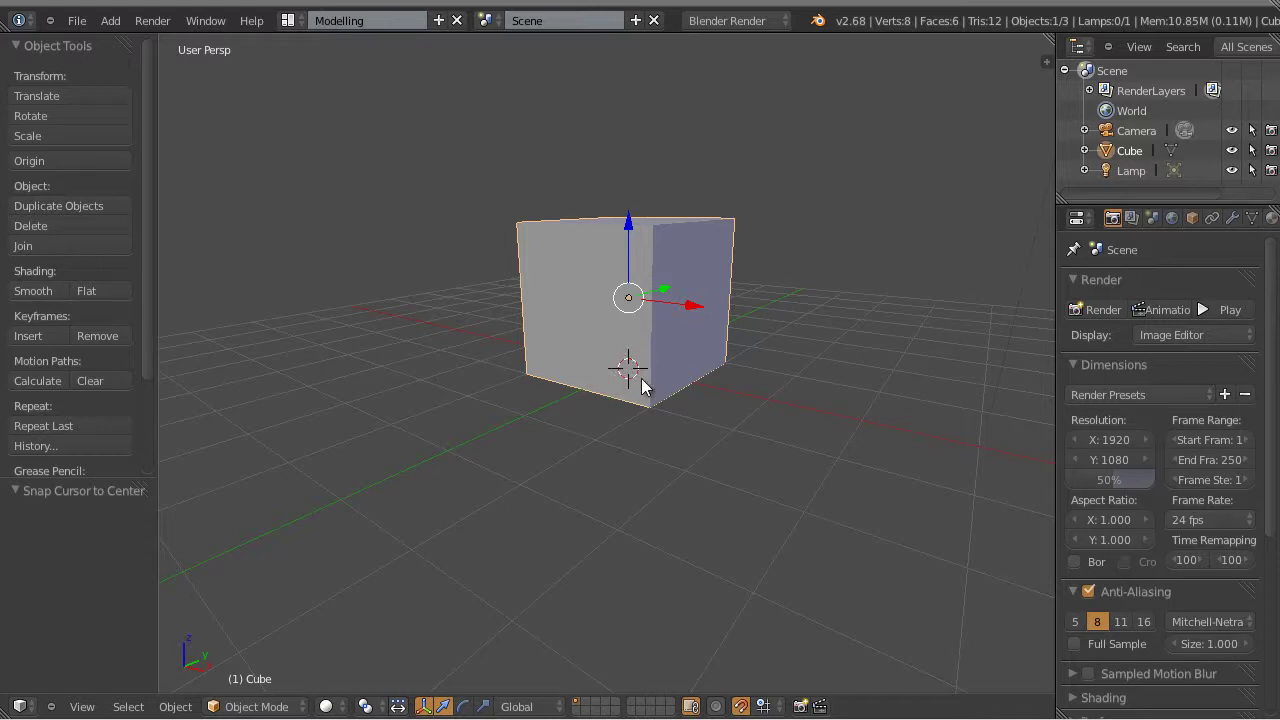
Apply Object > Transform > Origin to 3D Cursor to the cube.
scroll(679, 403, up, 4)
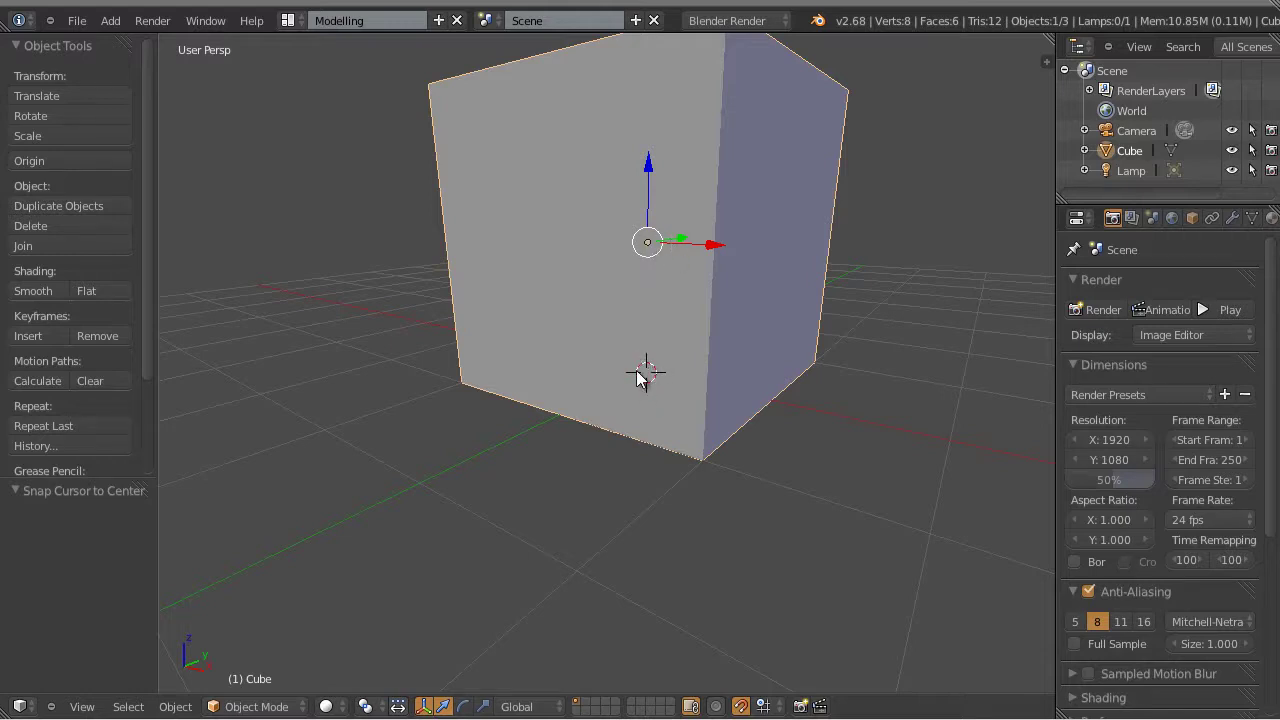
click(176, 706)
scroll(511, 227, down, 2)
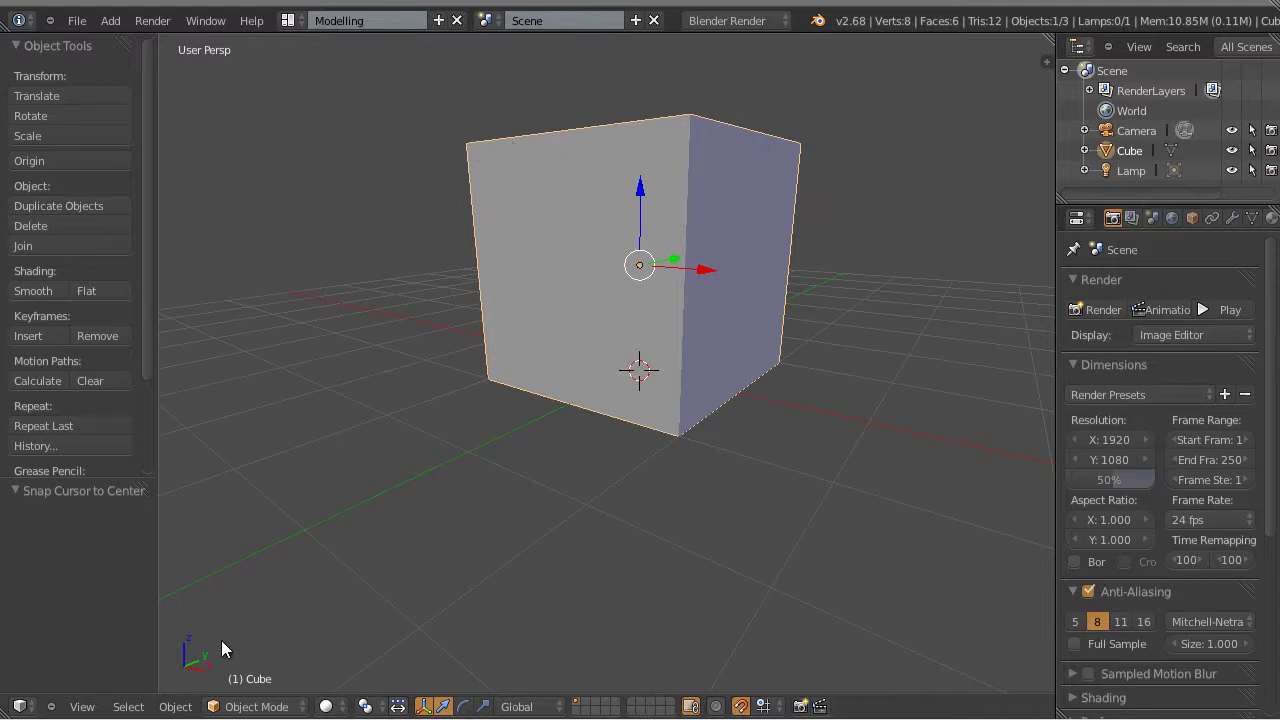
click(175, 706)
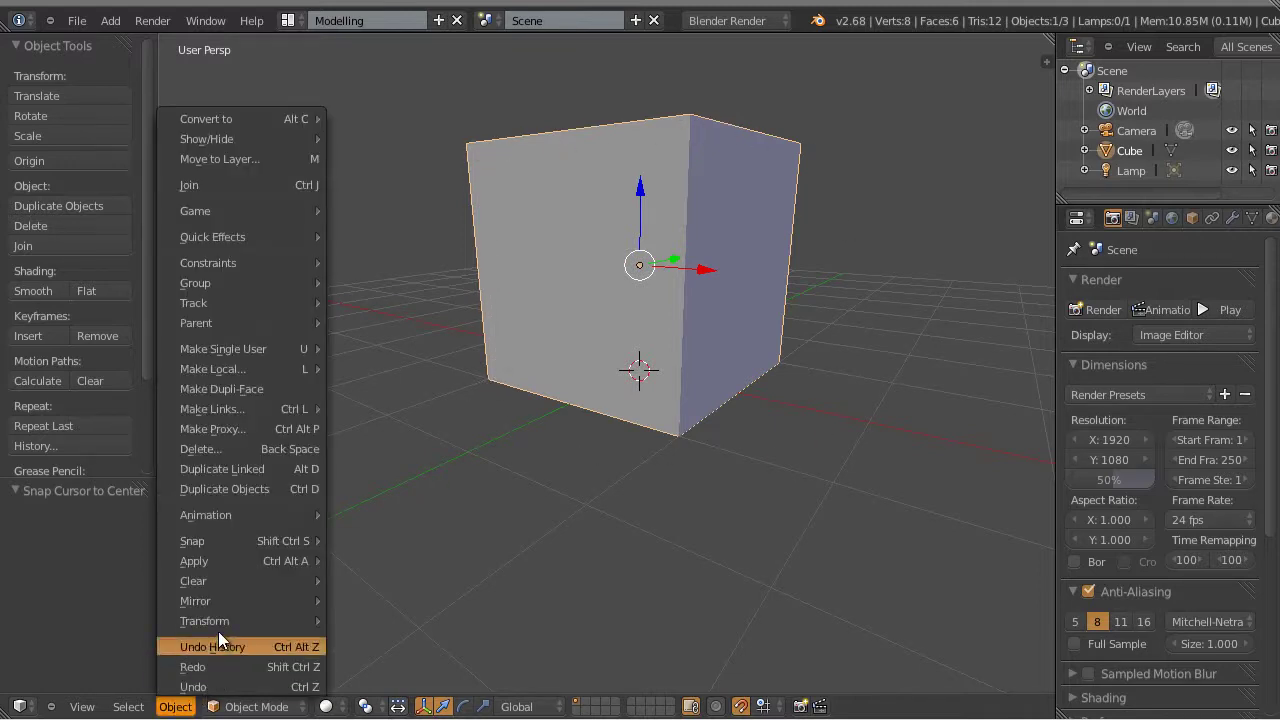
mouse_move(218, 626)
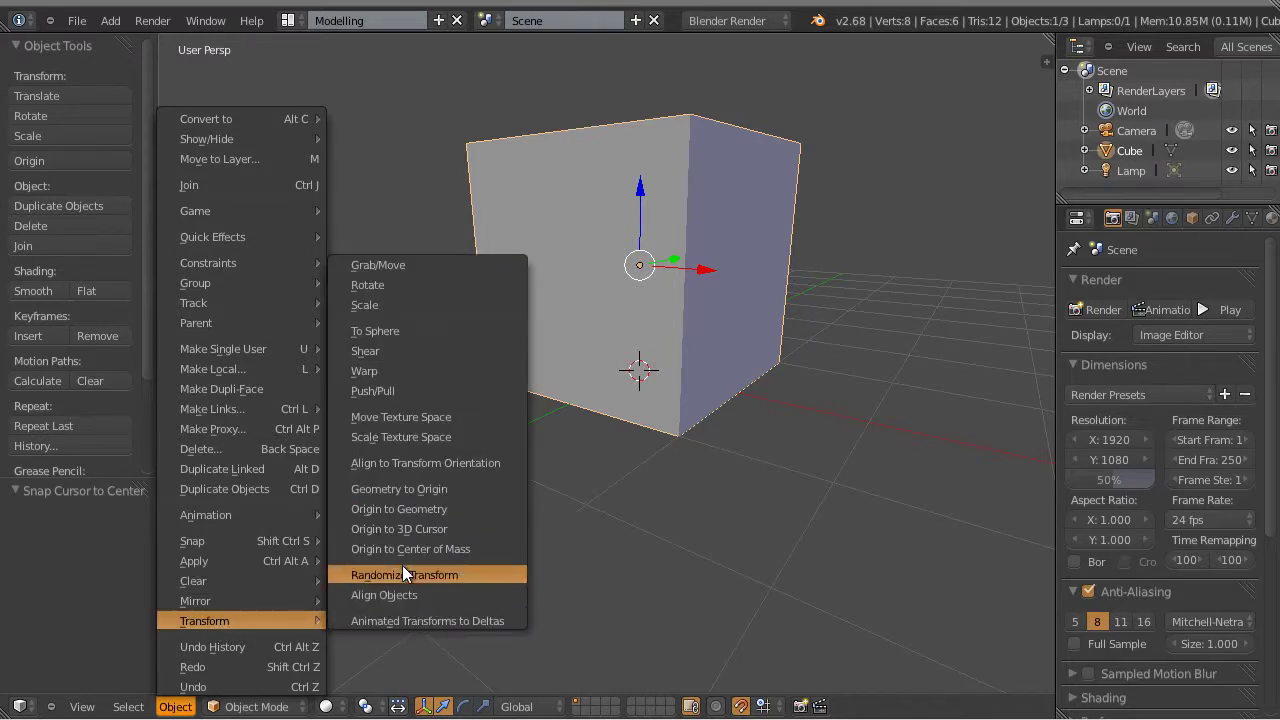
click(477, 527)
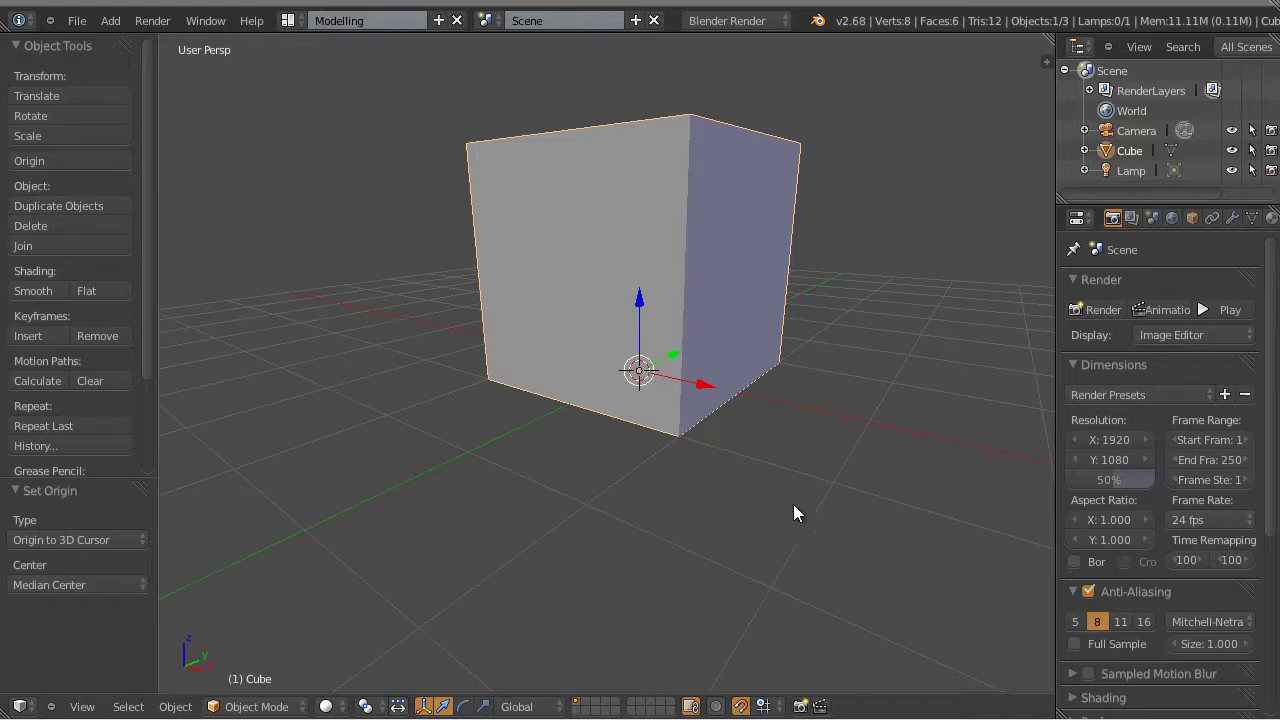
key(alt+s)
key(a)
right_click(652, 305)
key(g)
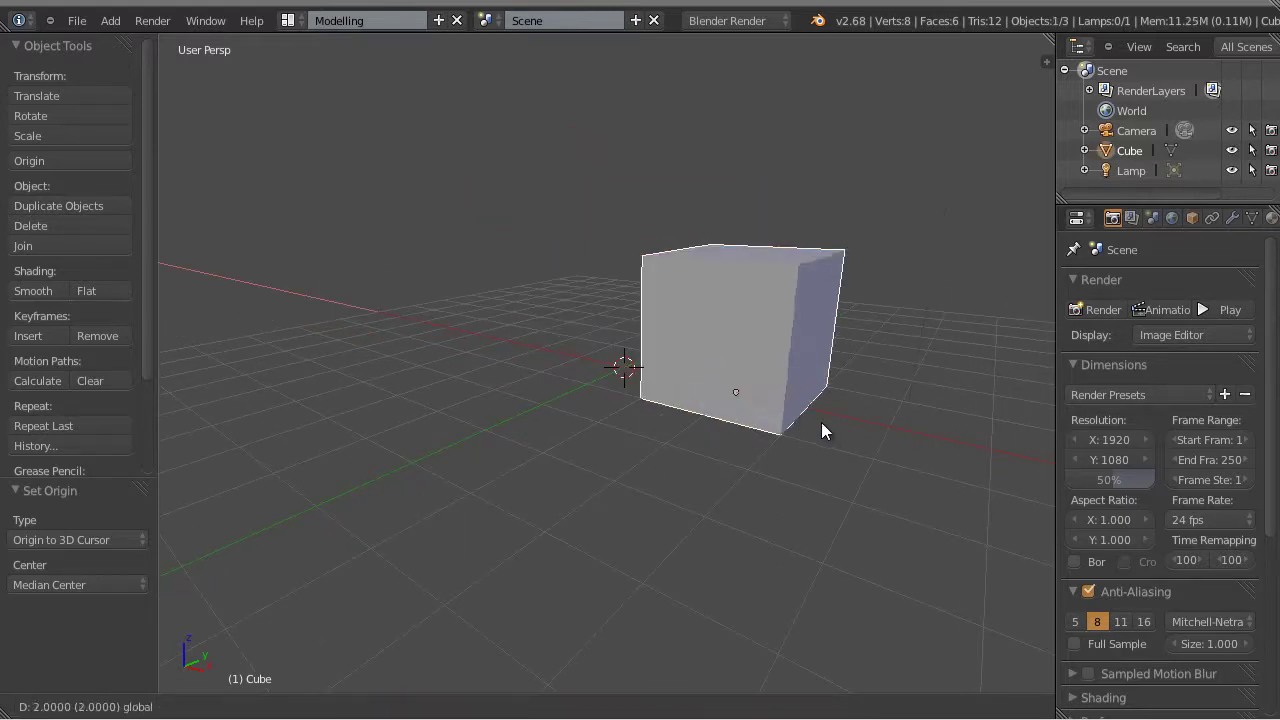
click(906, 444)
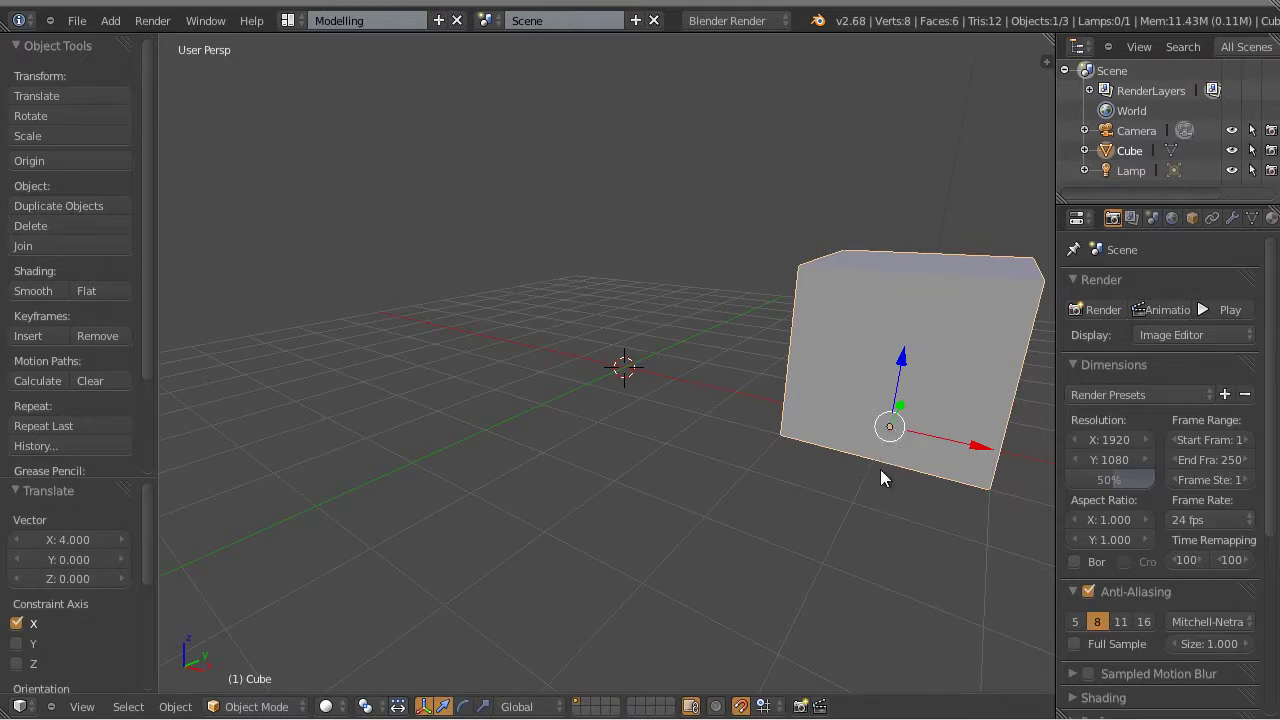
key(alt+g)
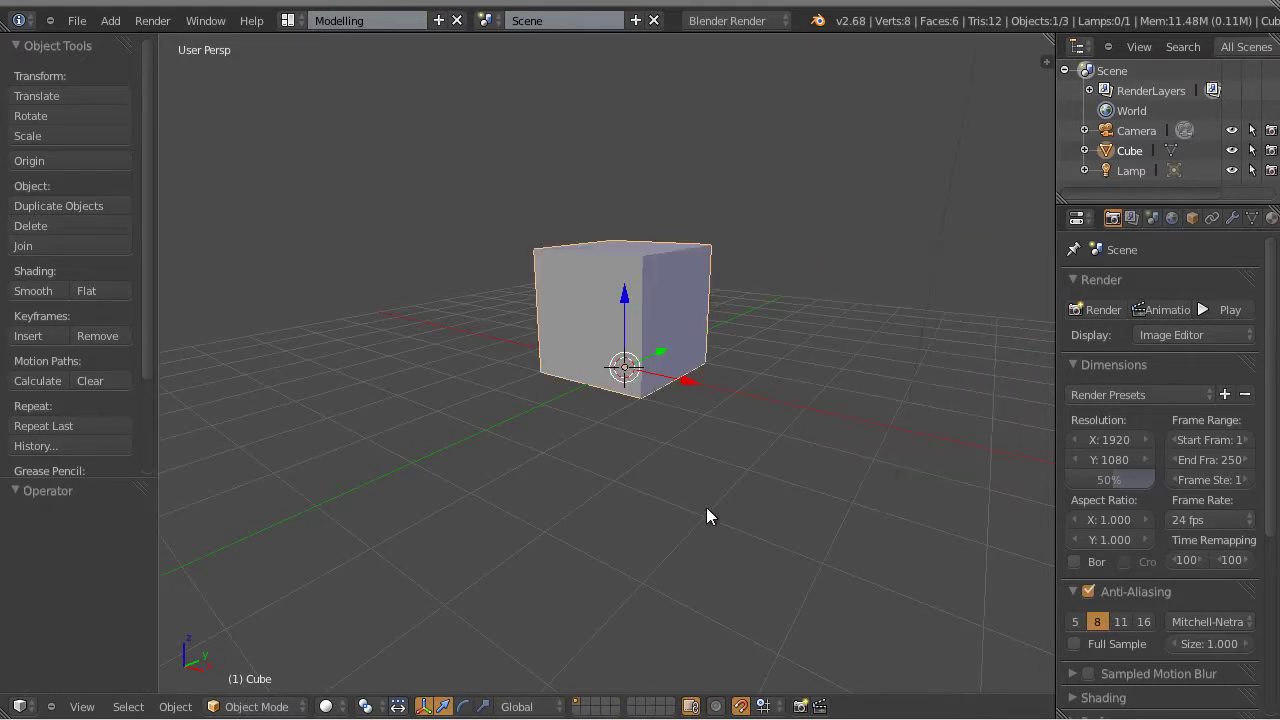
key(alt+s)
middle_drag(837, 471, 729, 491)
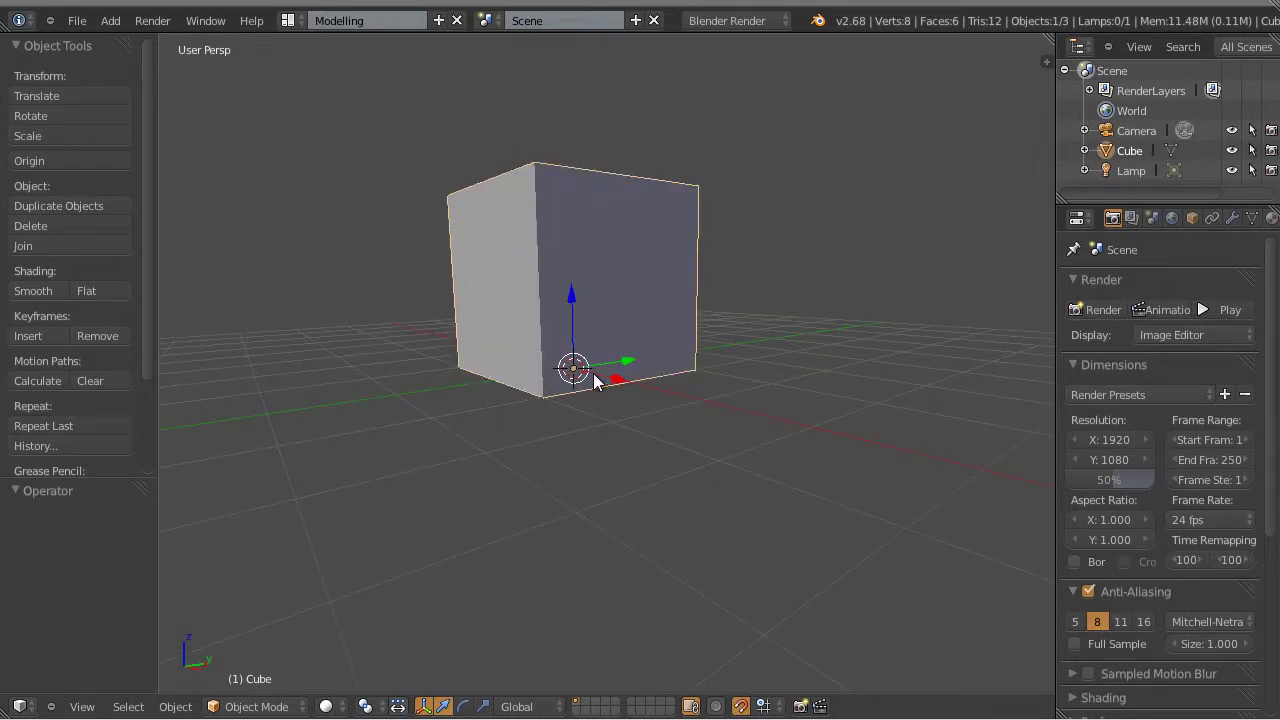
middle_drag(583, 420, 779, 526)
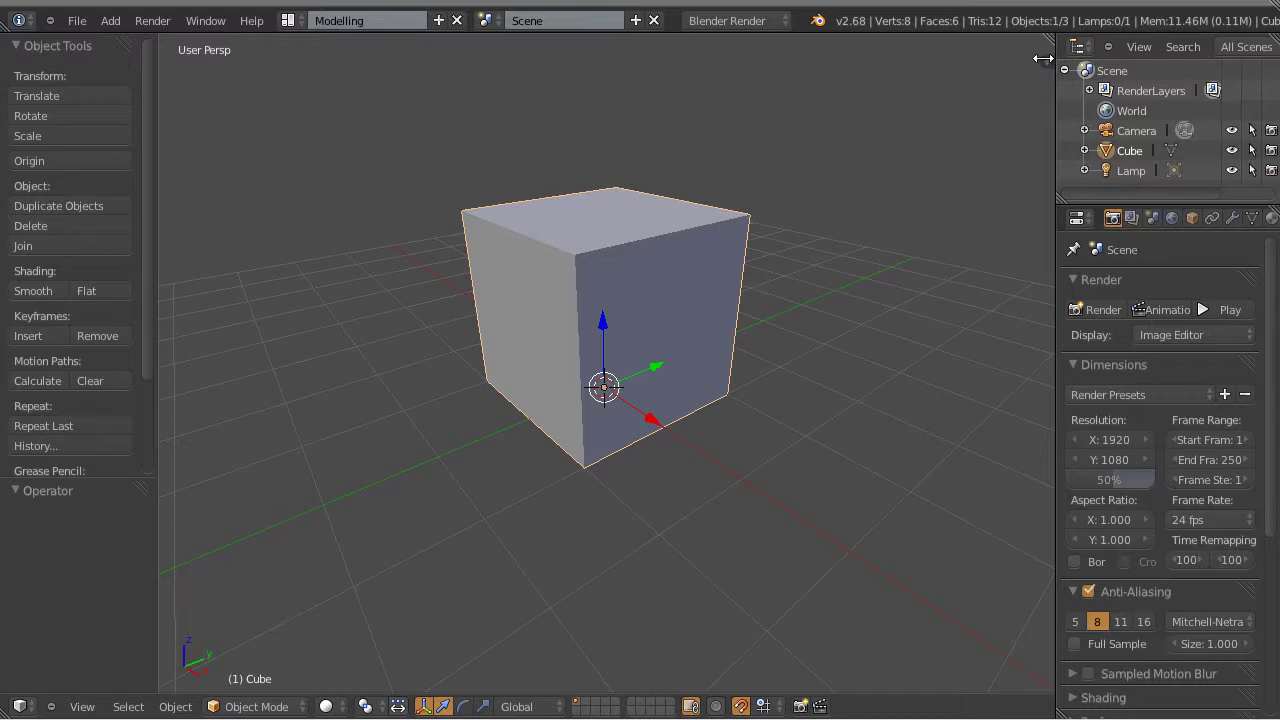
Set the cube's Dimensions to X 4, Y 4, Z 3 in the N side panel.
drag(1042, 59, 830, 60)
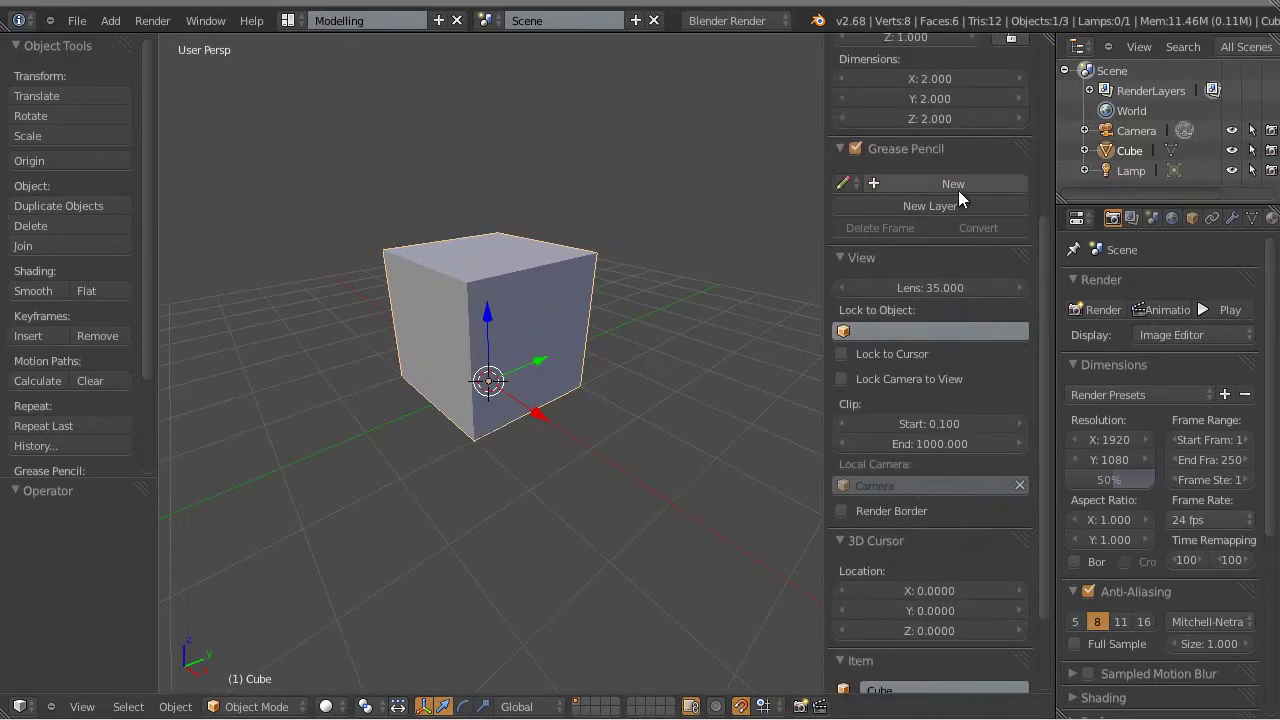
drag(1038, 252, 1028, 54)
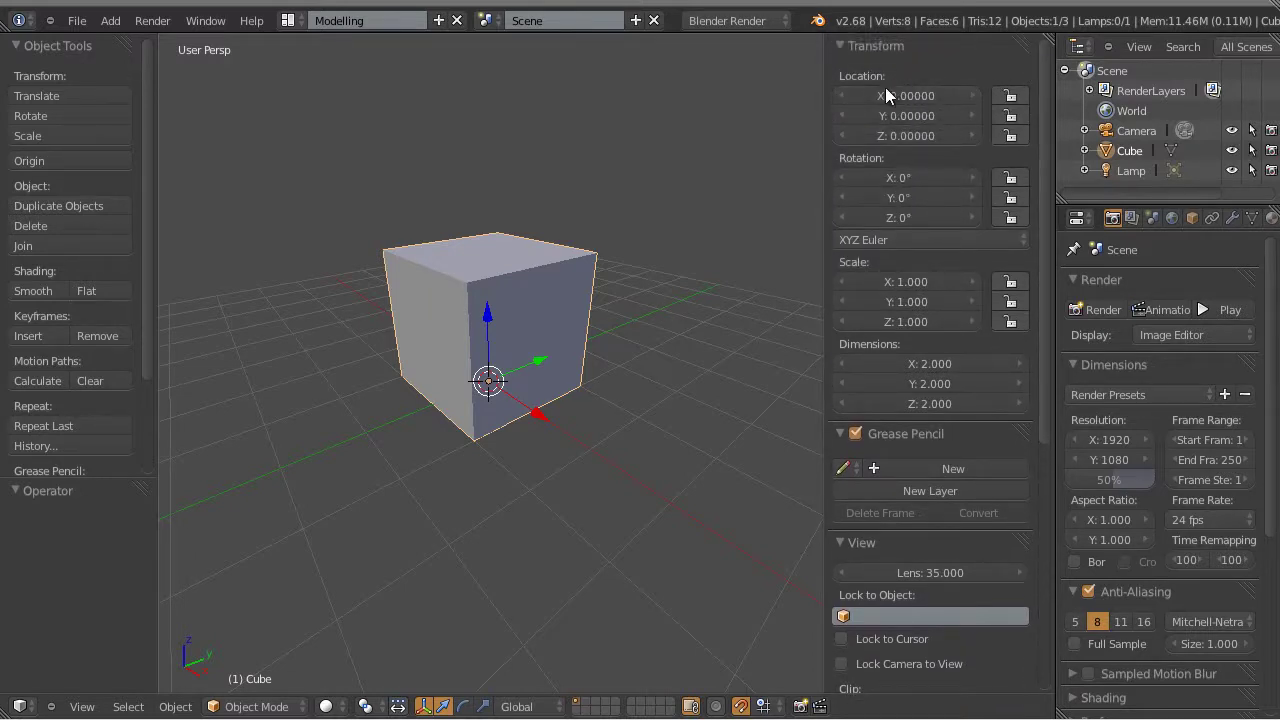
click(937, 364)
text(4)
key(Return)
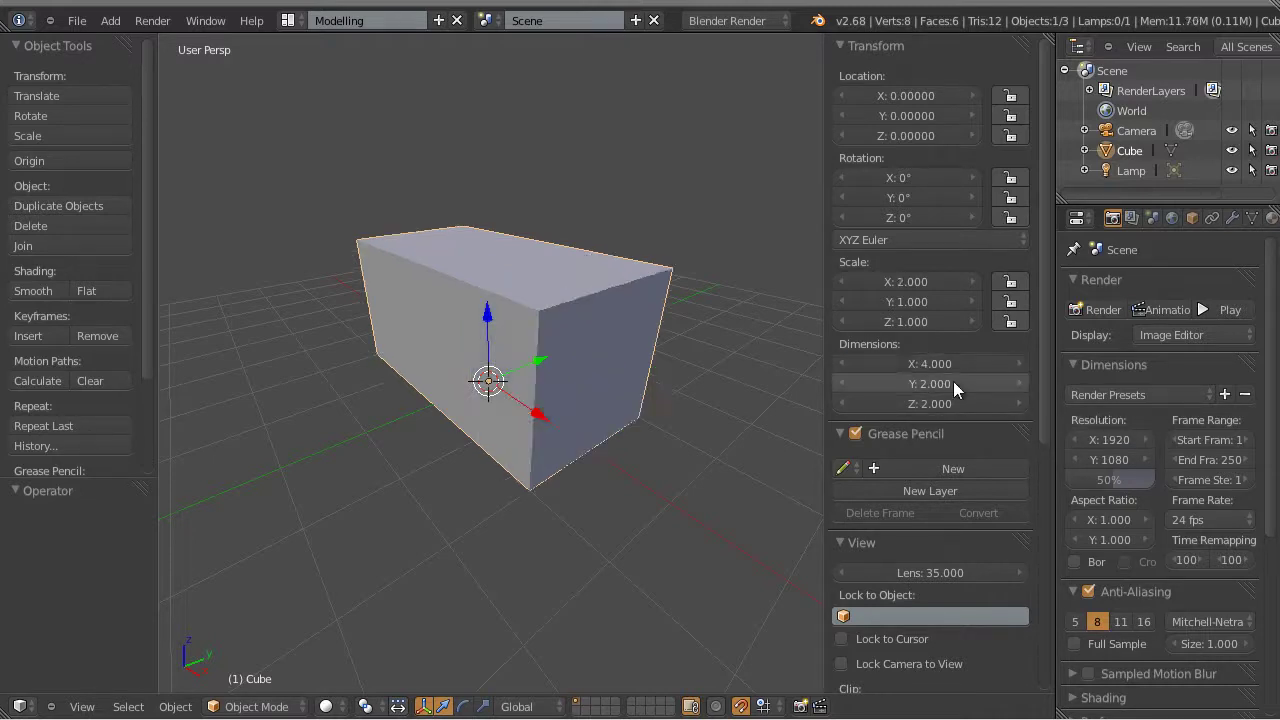
click(953, 381)
text(4)
key(Return)
click(960, 404)
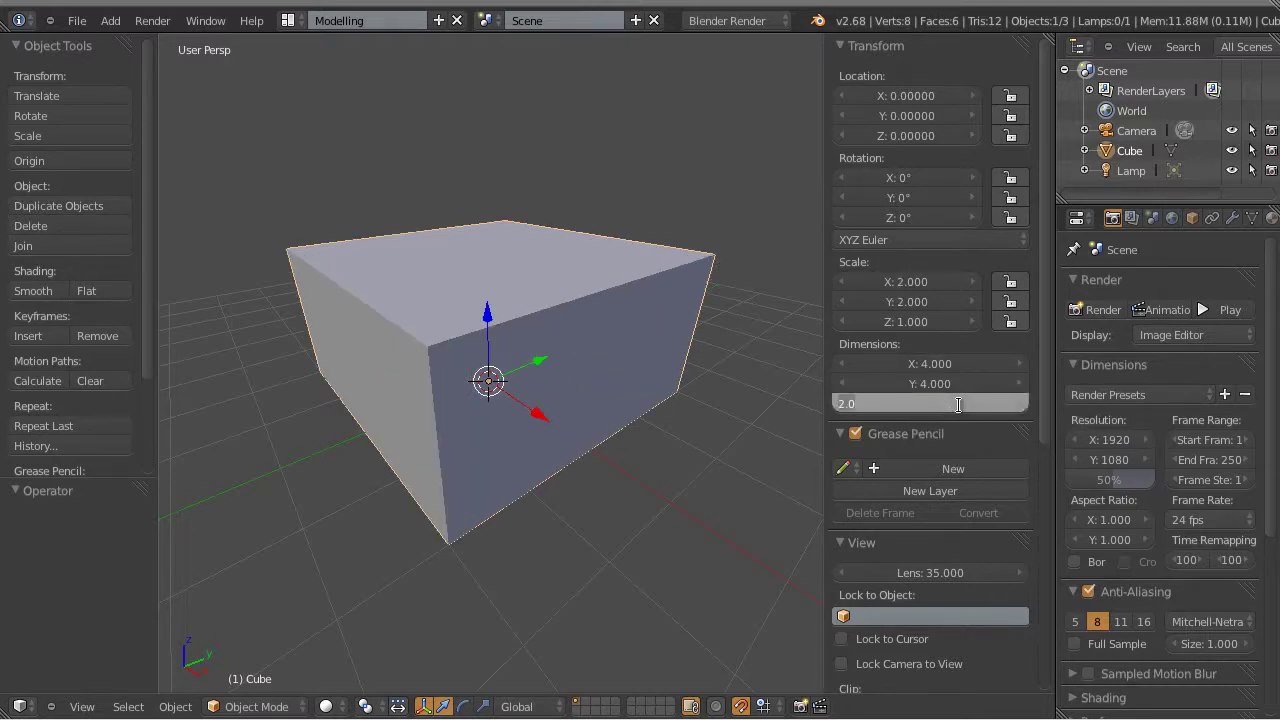
text(3)
key(Return)
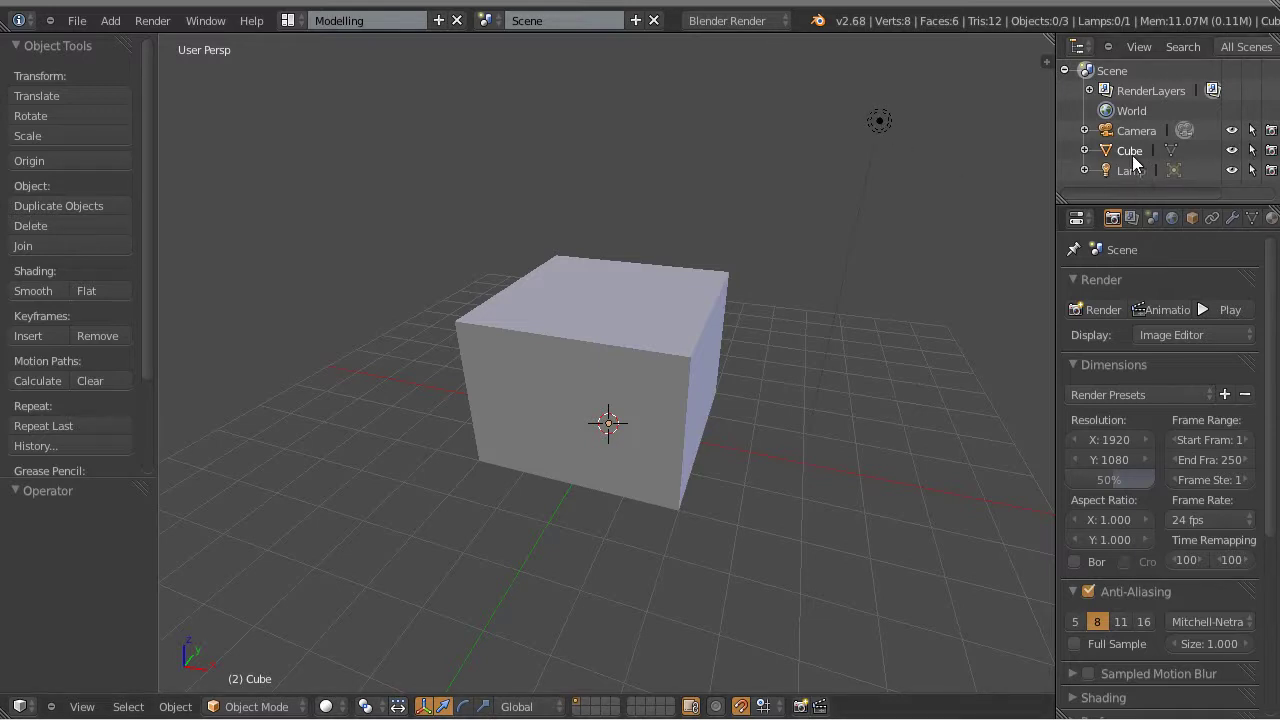
Select the lamp and delete it.
right_click(880, 121)
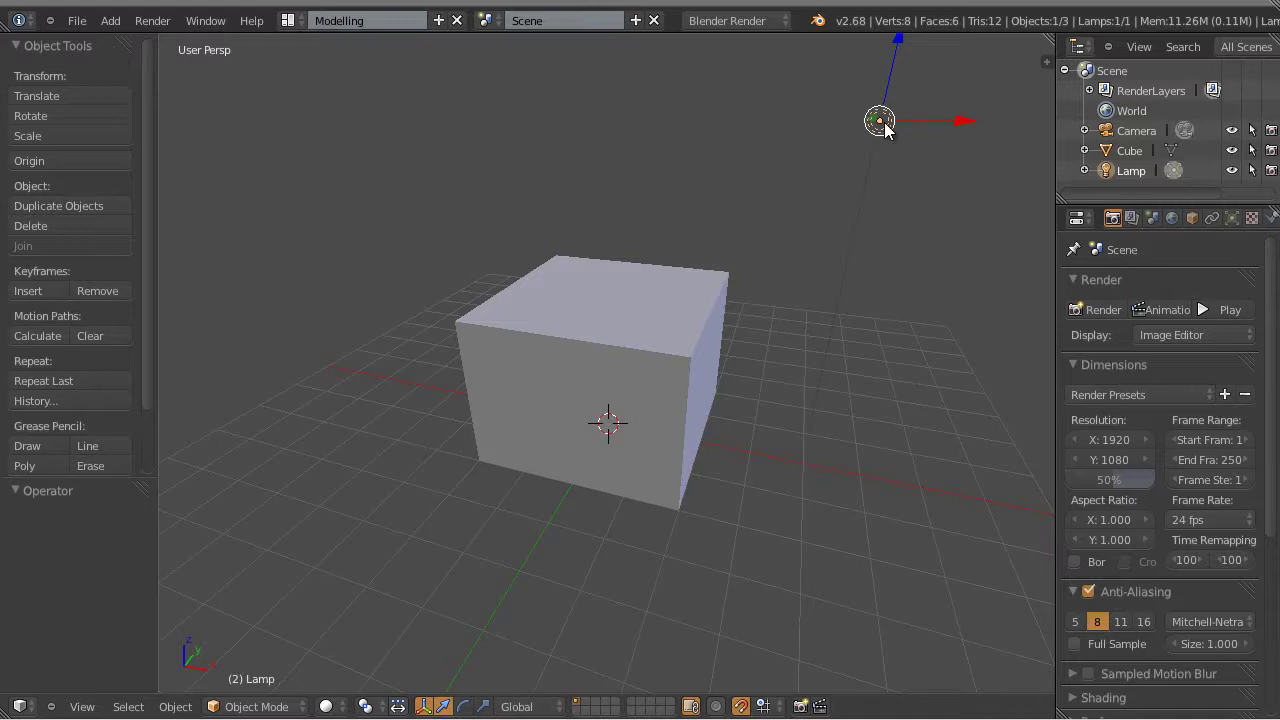
key(x)
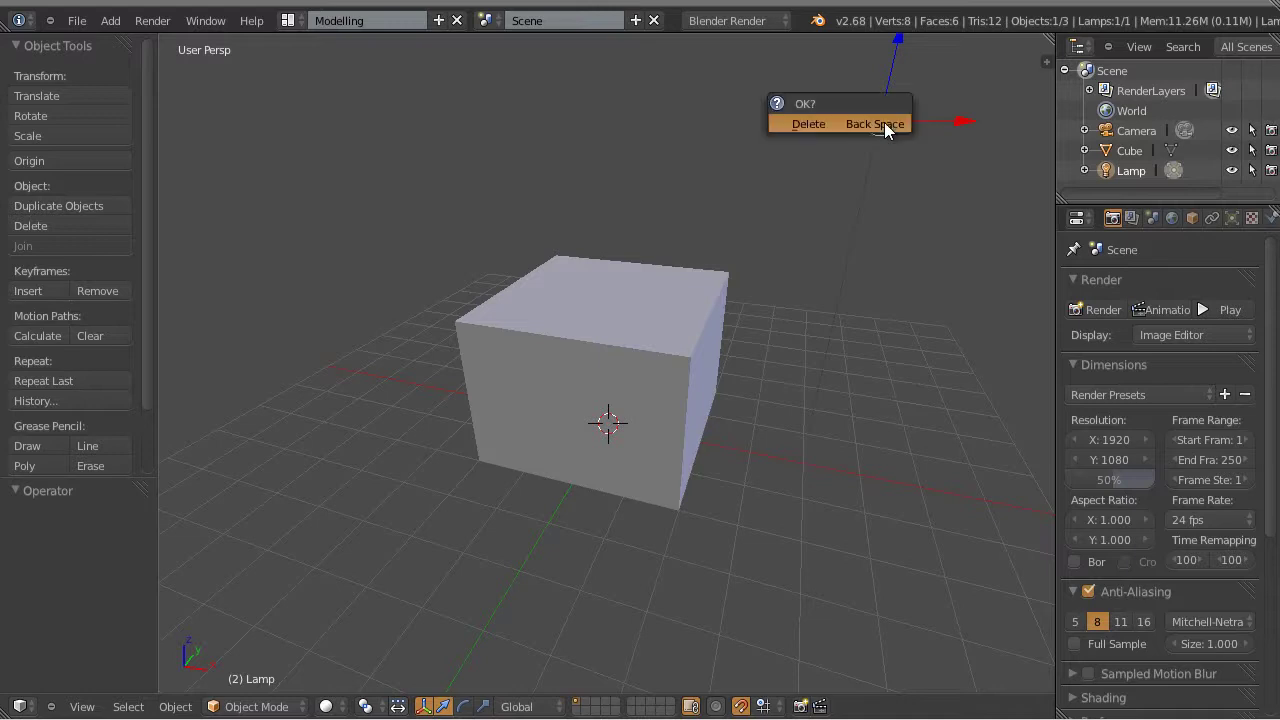
click(821, 125)
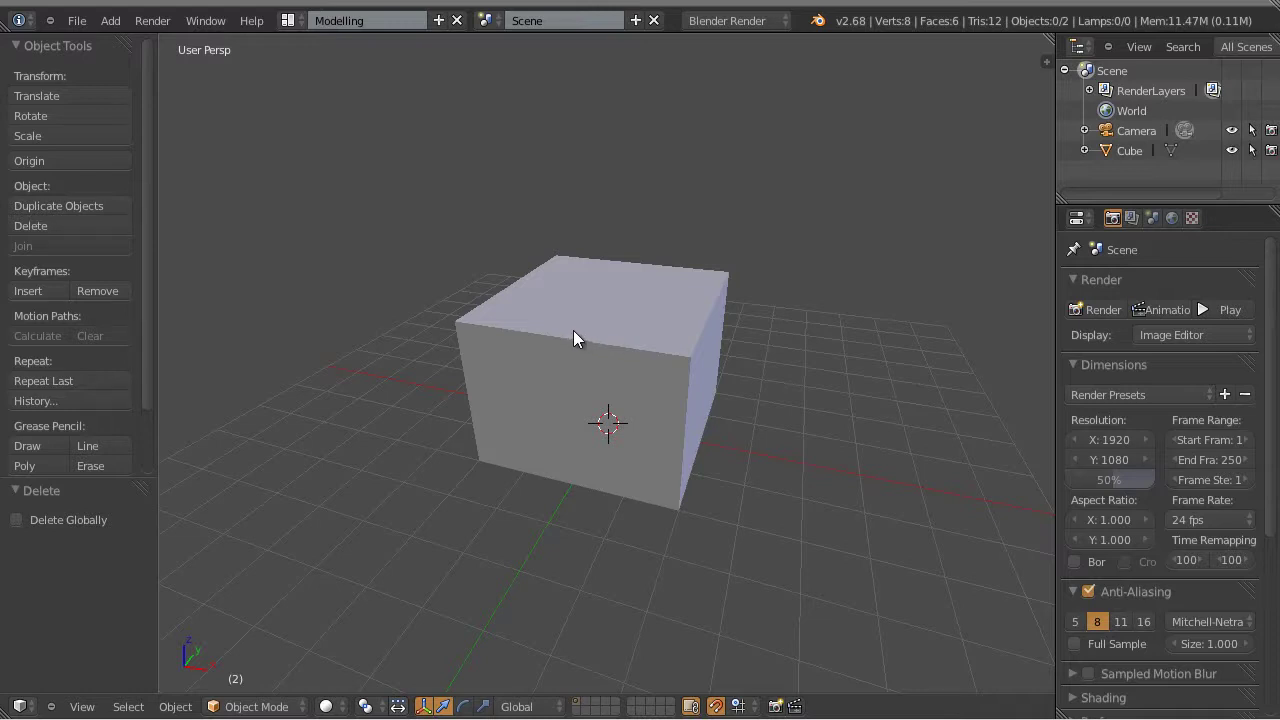
Keep the viewport shading on Solid and select the cube.
click(332, 706)
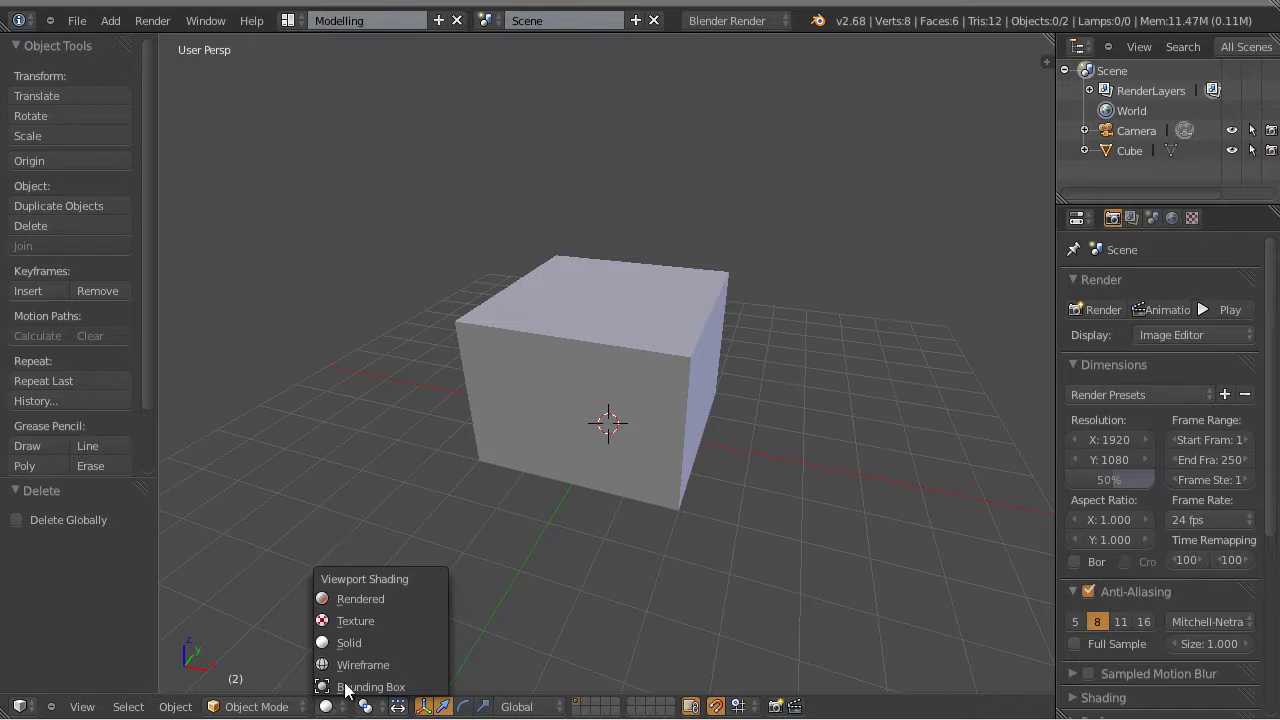
click(403, 645)
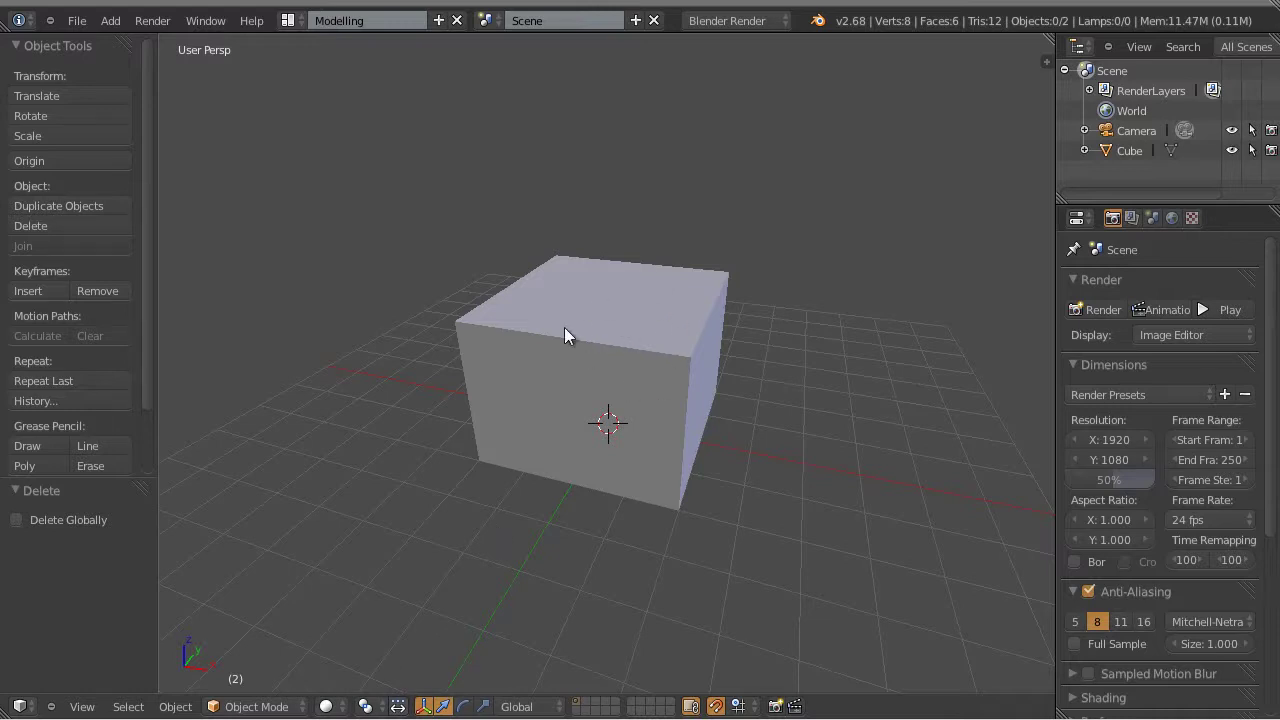
right_click(626, 377)
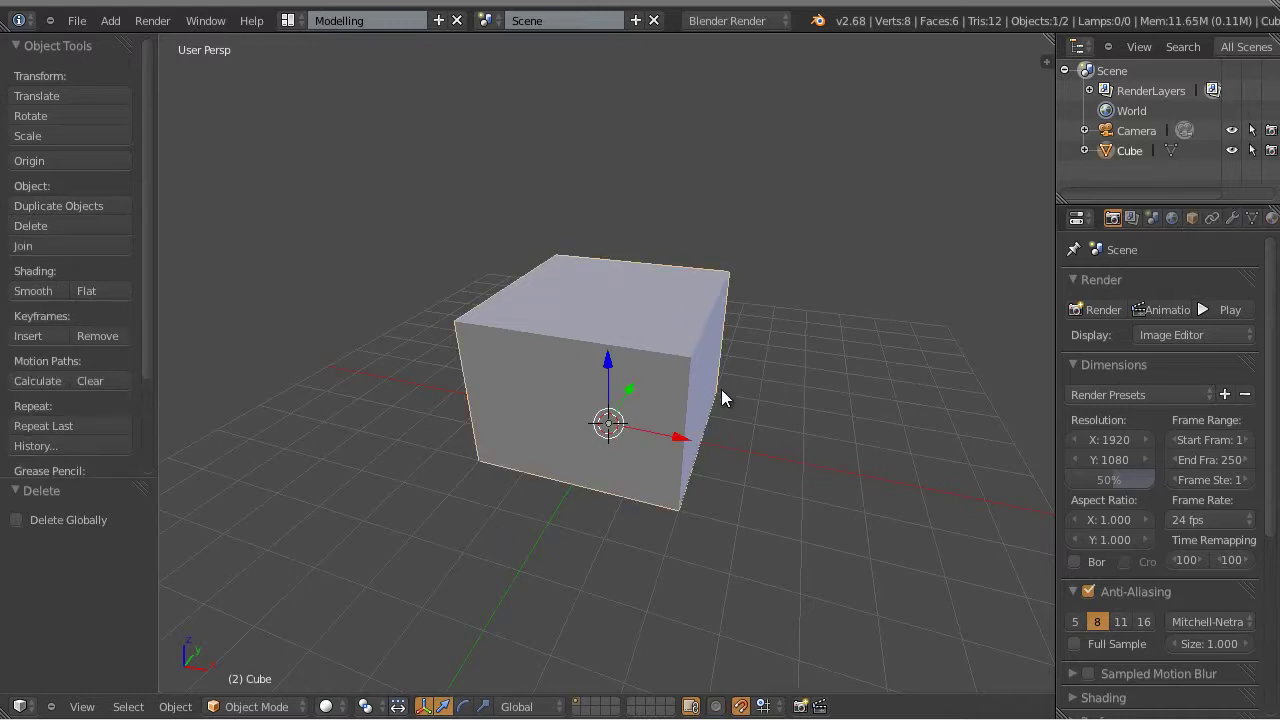
middle_drag(818, 424, 717, 435)
scroll(708, 450, up, 5)
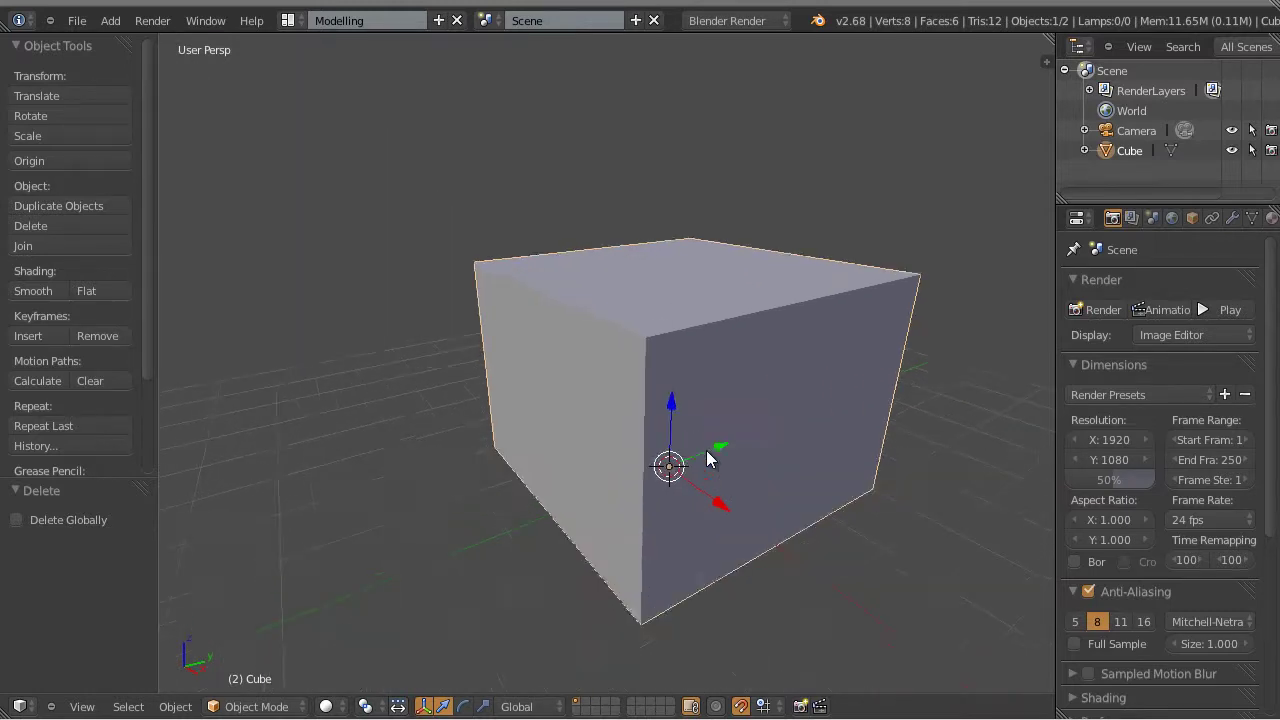
scroll(690, 425, up, 3)
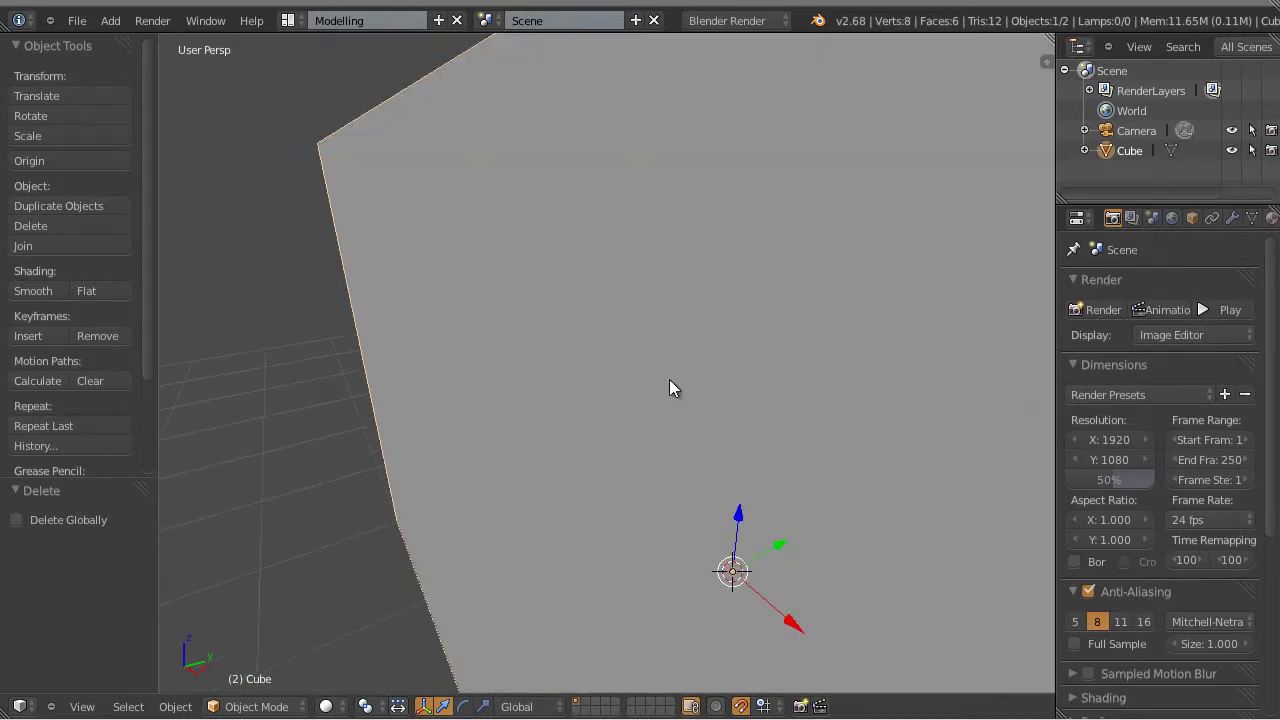
scroll(640, 375, down, 3)
scroll(630, 385, up, 3)
scroll(658, 405, up, 2)
scroll(658, 405, down, 2)
scroll(658, 405, up, 2)
scroll(617, 394, down, 1)
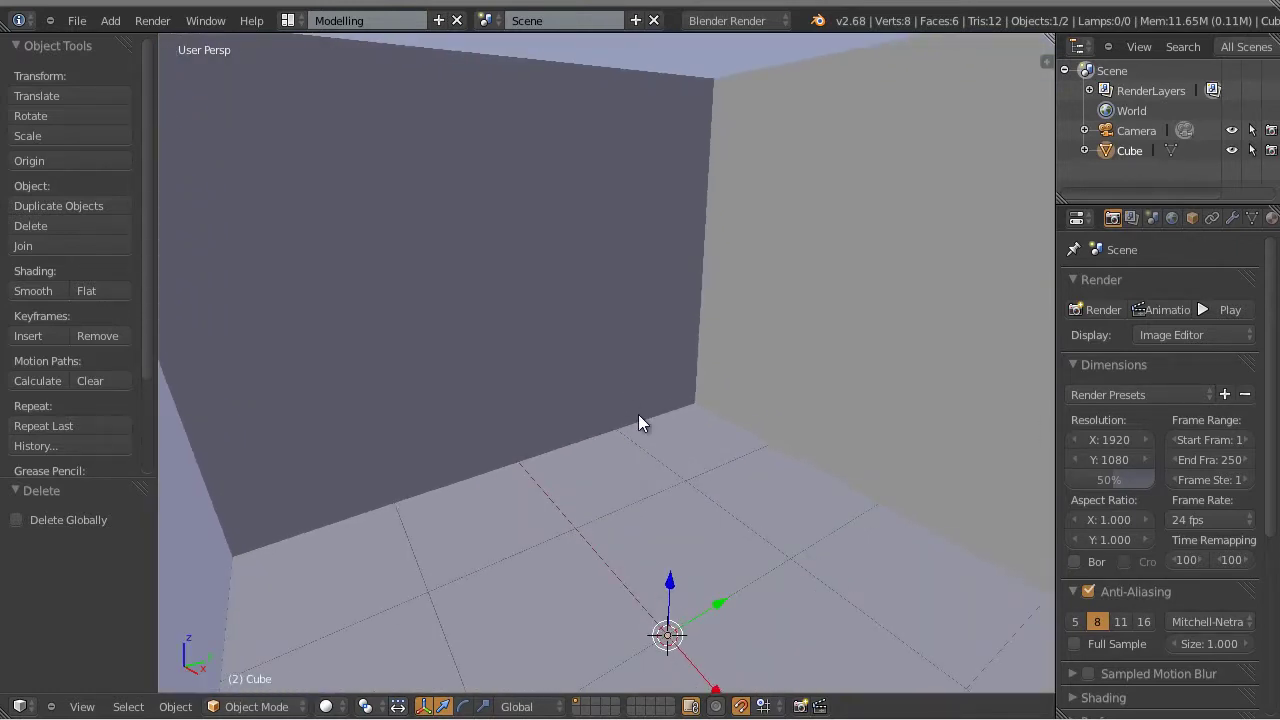
scroll(640, 423, down, 3)
scroll(638, 424, up, 1)
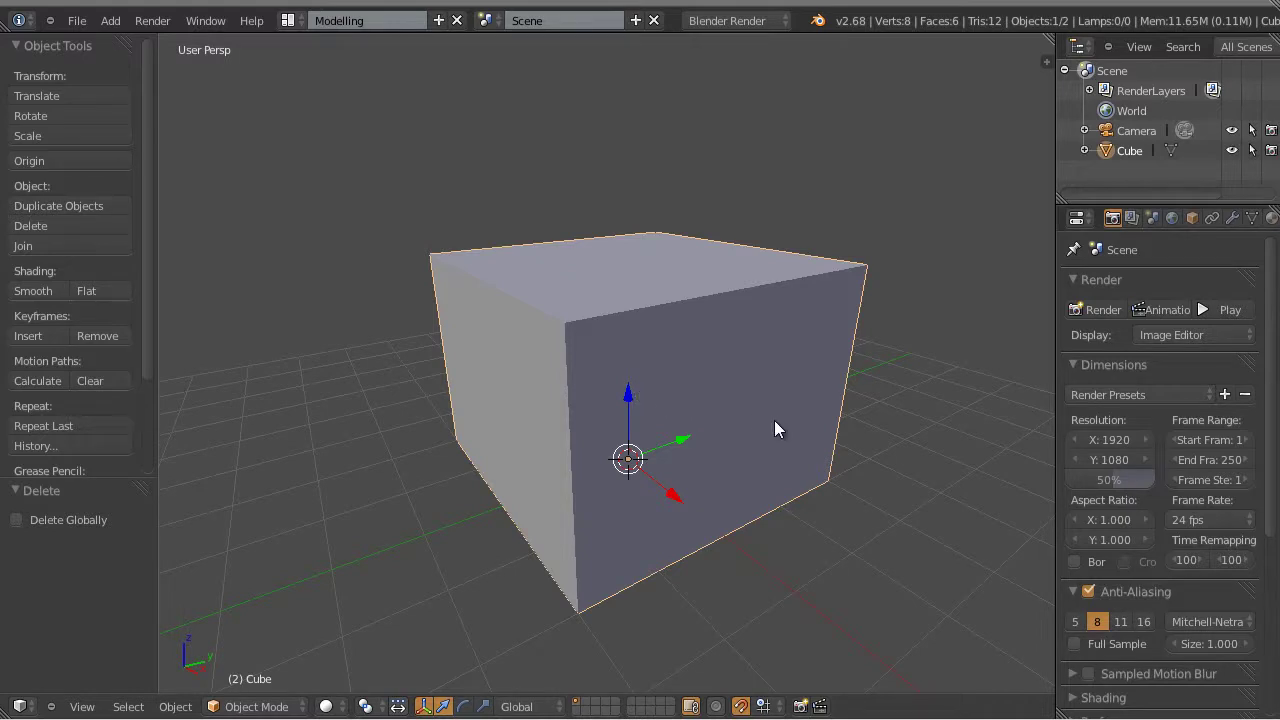
scroll(774, 428, down, 1)
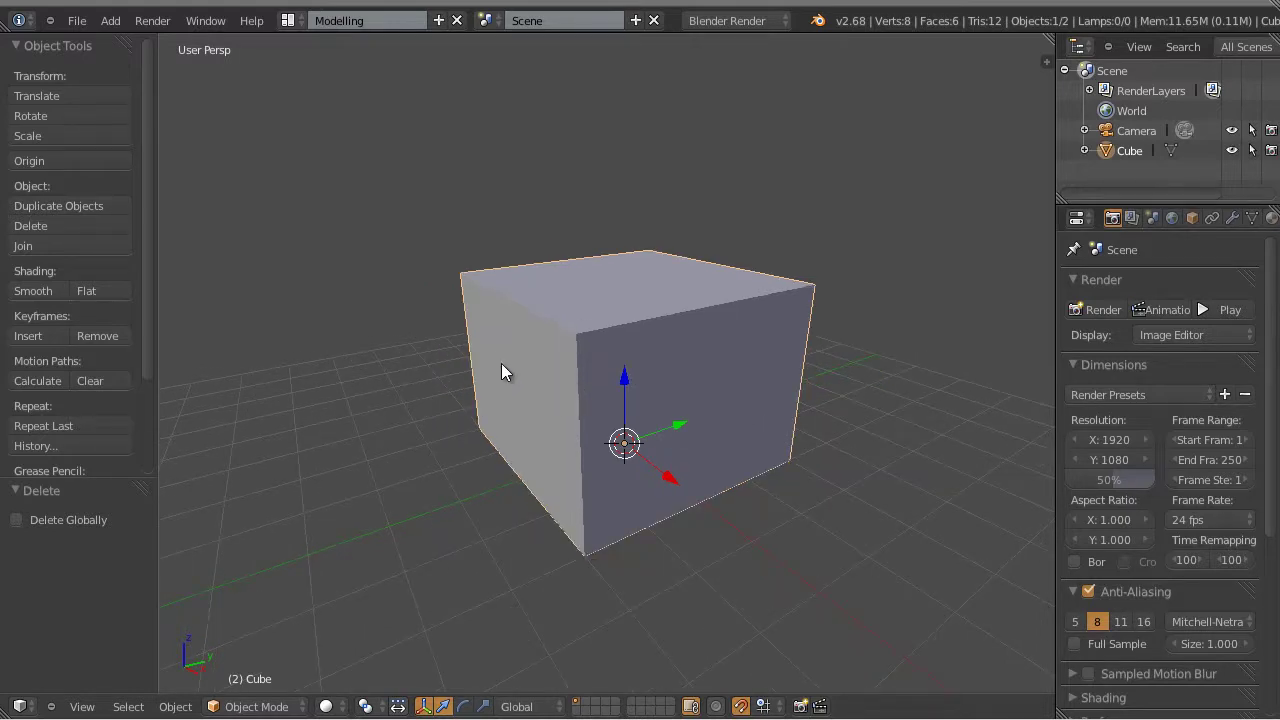
middle_drag(839, 440, 784, 350)
middle_drag(479, 391, 588, 362)
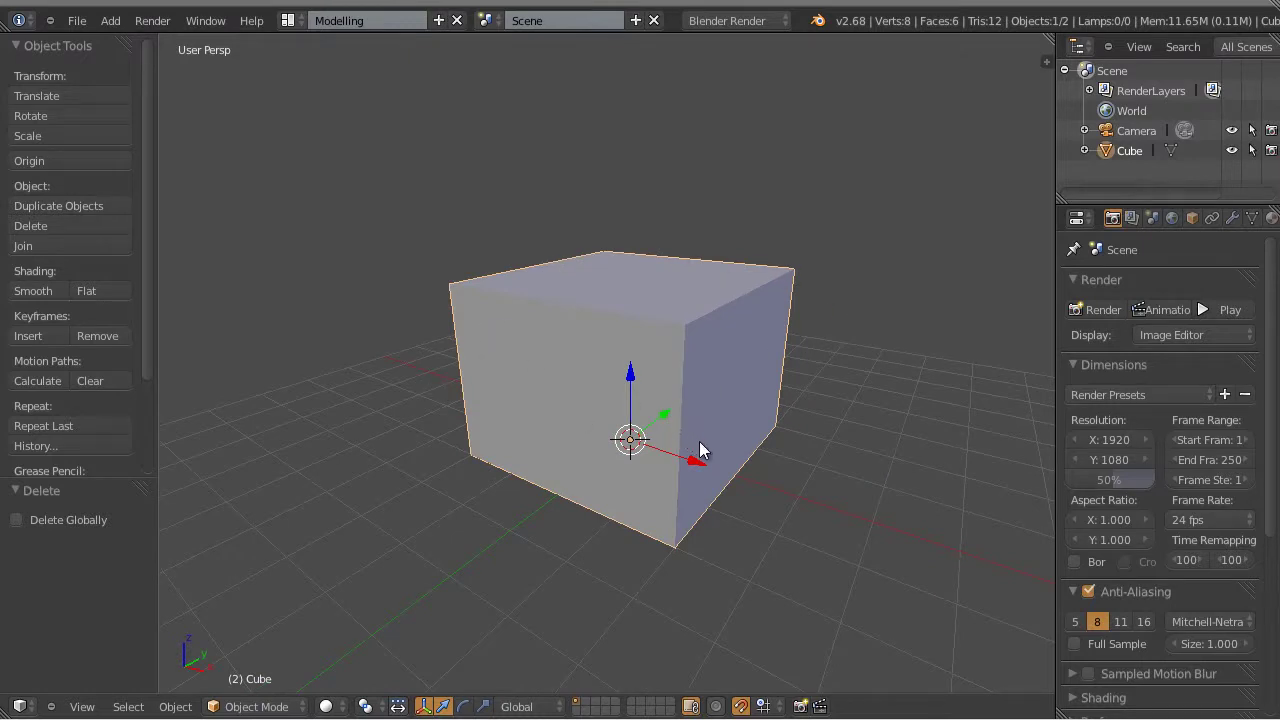
middle_drag(767, 470, 727, 487)
scroll(714, 485, up, 10)
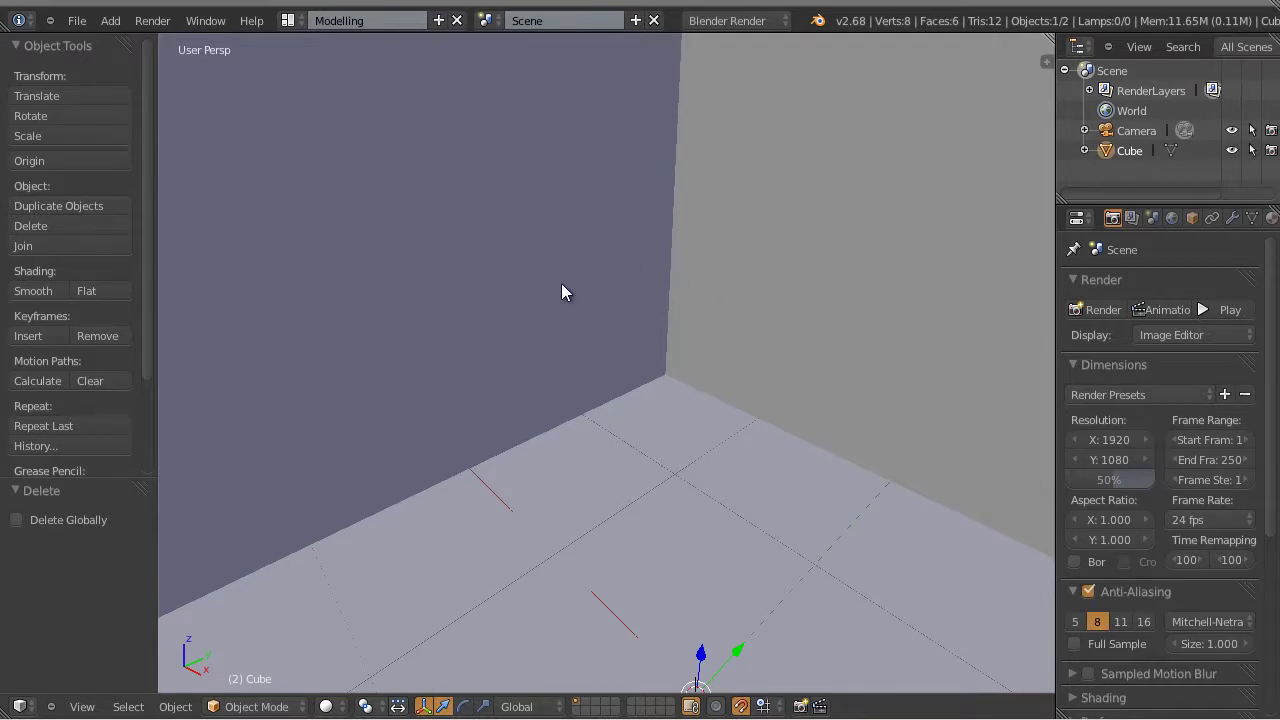
scroll(838, 398, down, 10)
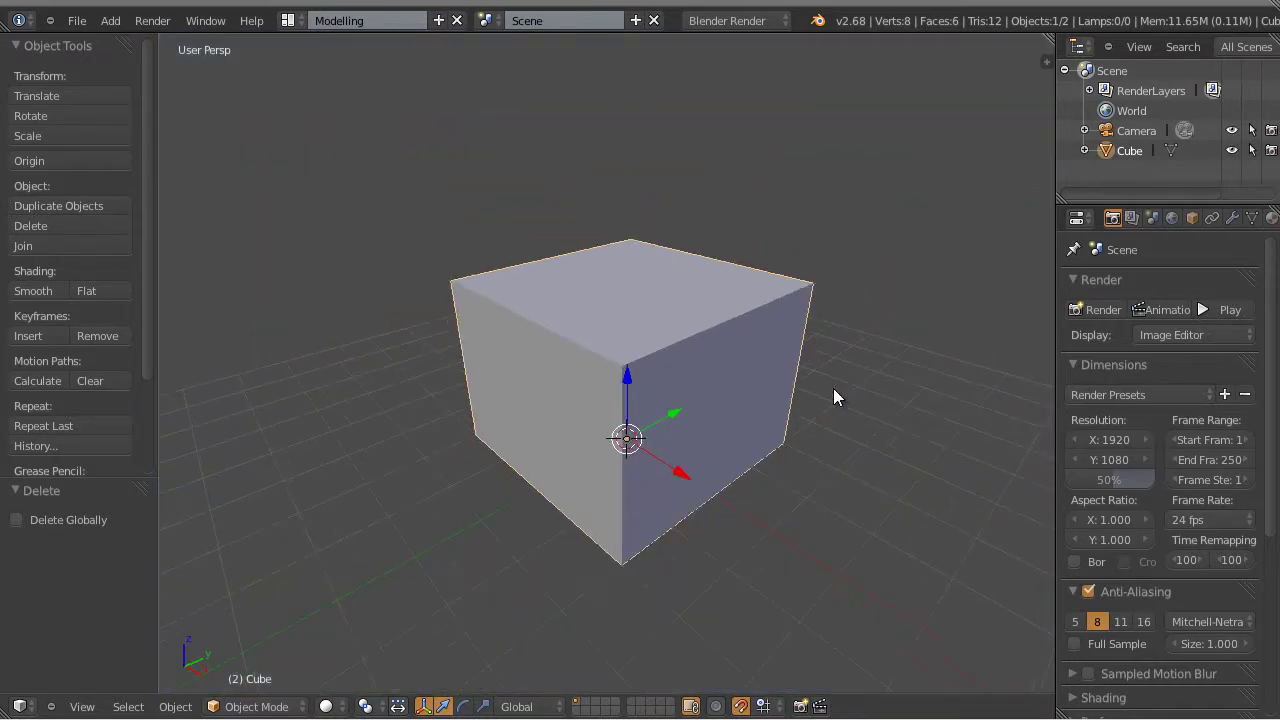
scroll(835, 397, down, 2)
Enter Edit Mode on the cube, switch to face selection, and select all six faces.
key(Tab)
key(ctrl+Tab)
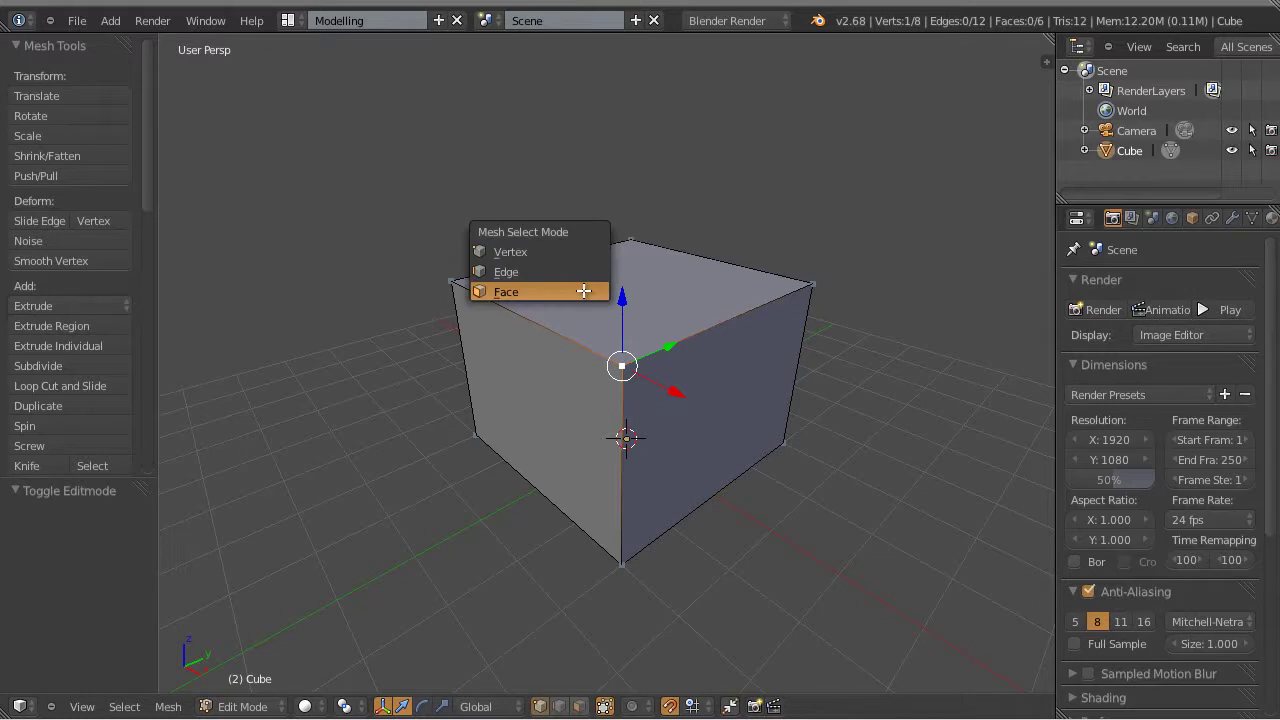
key(Escape)
key(ctrl+Tab)
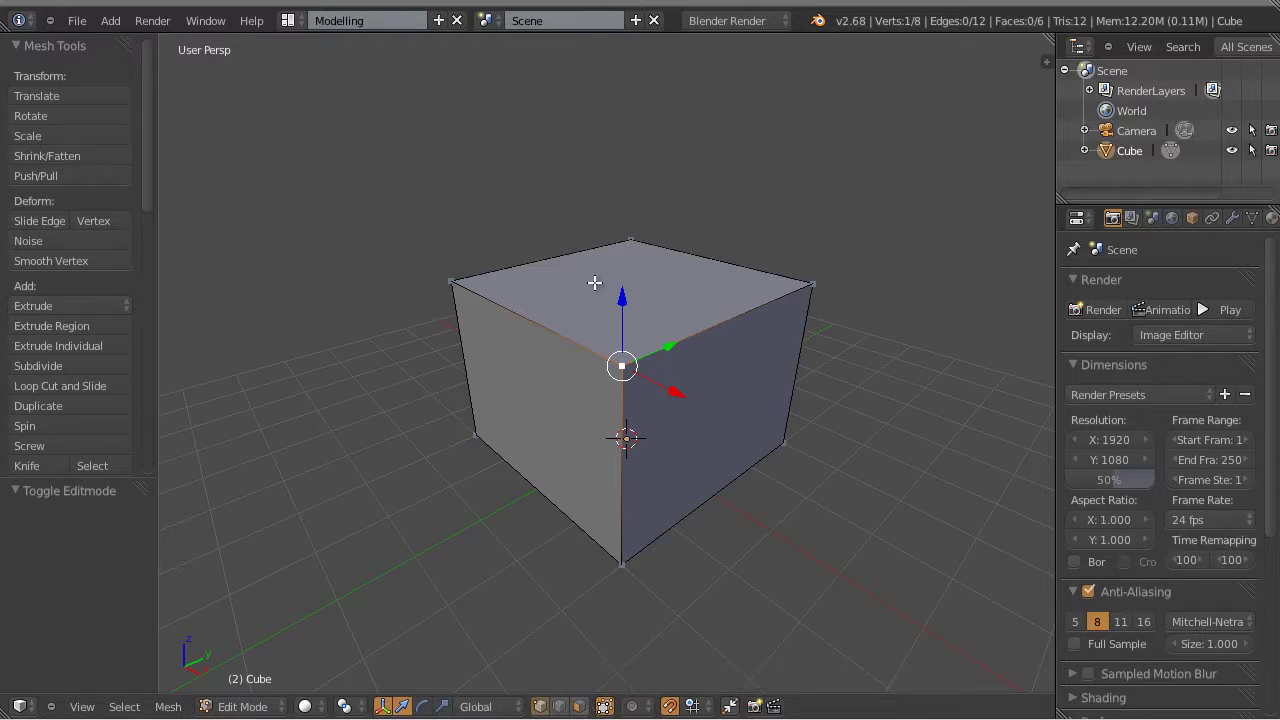
key(ctrl+Tab)
click(555, 286)
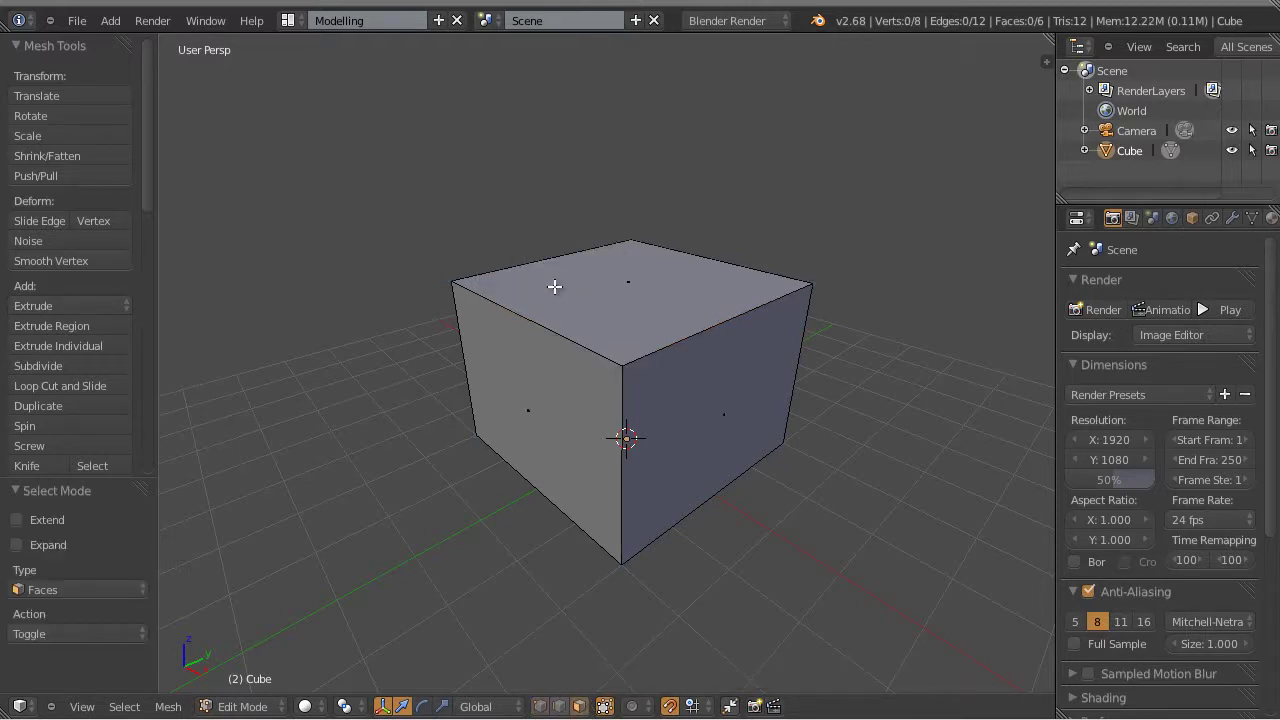
key(a)
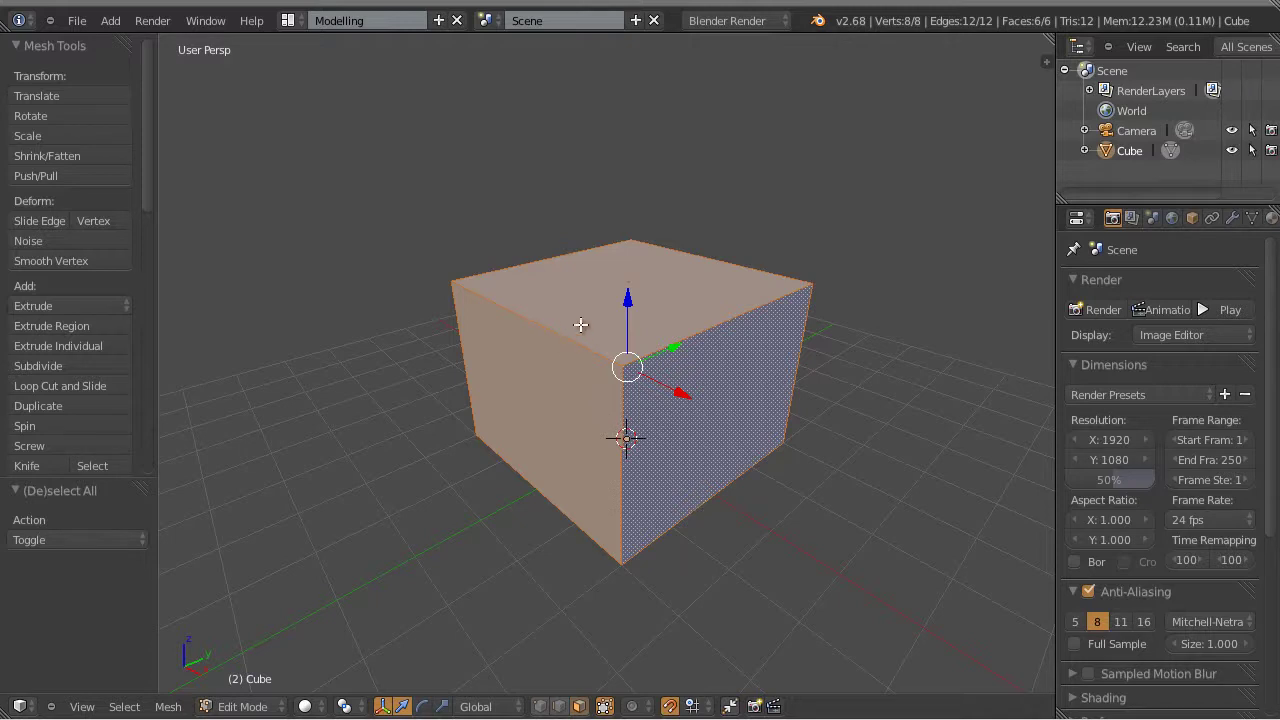
Flip the cube's normals inward with Flip Normals, deselect, and return to Object Mode.
click(180, 707)
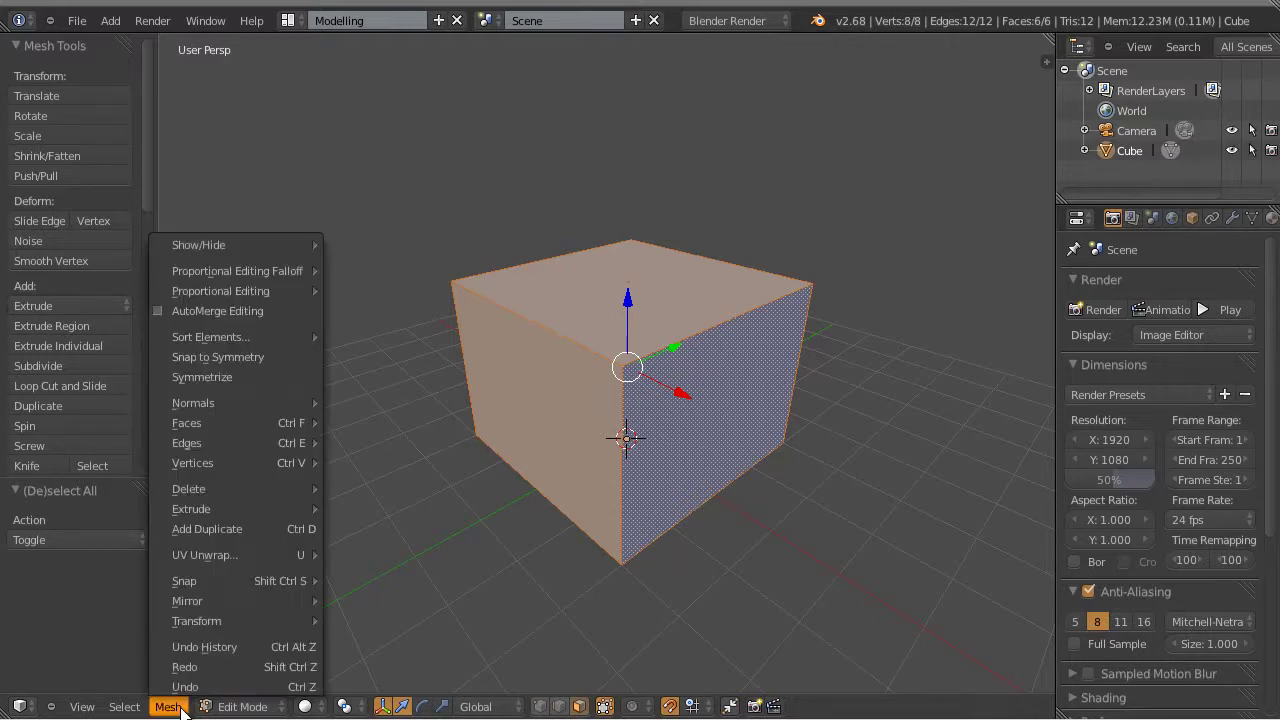
mouse_move(206, 422)
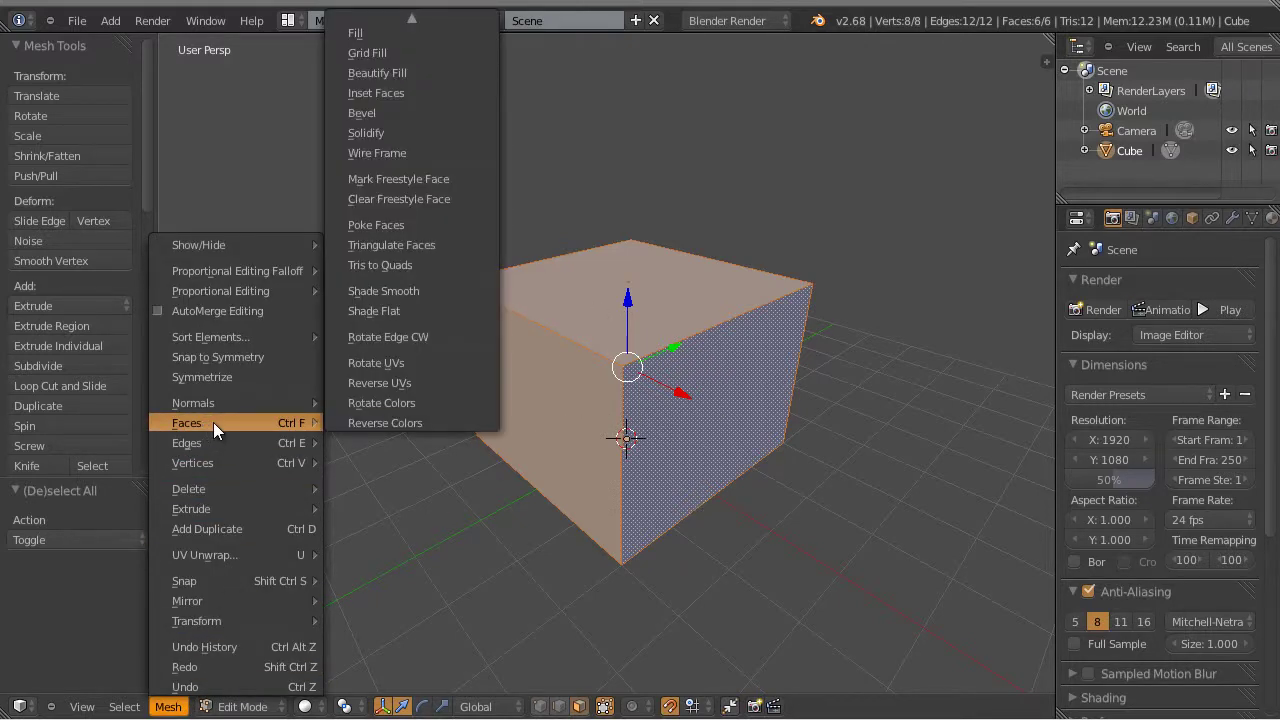
mouse_move(428, 17)
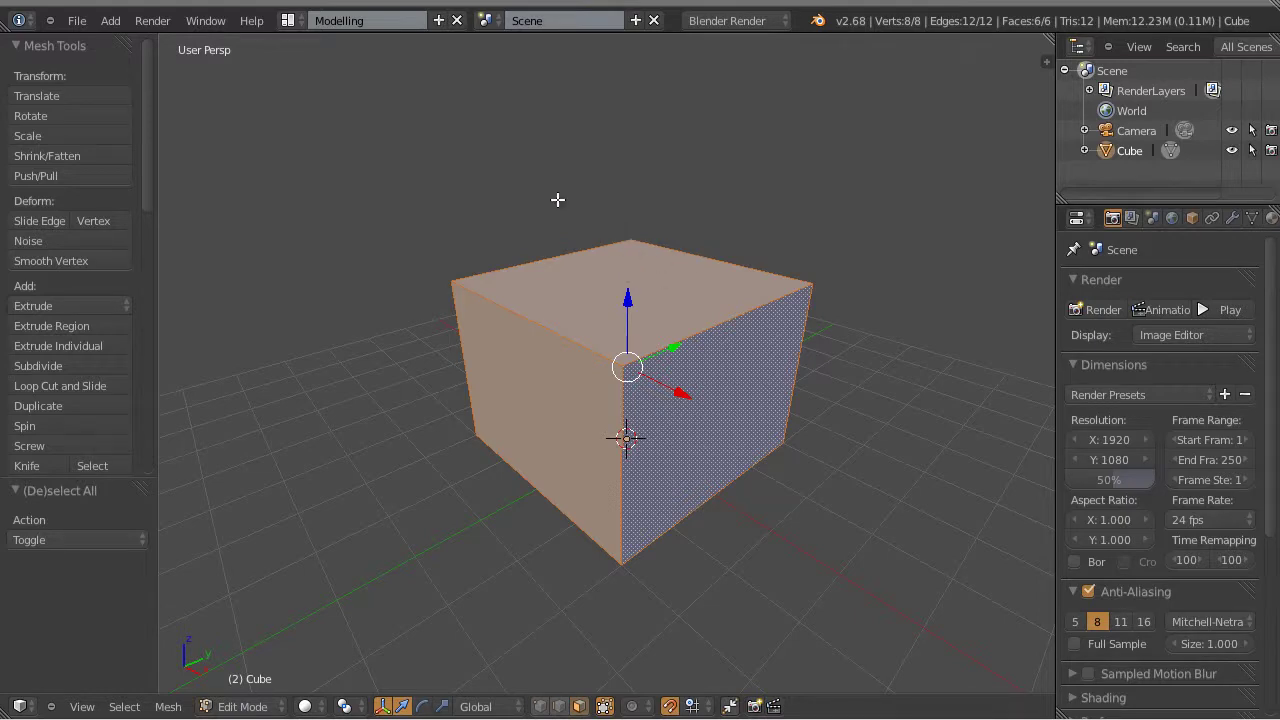
key(w)
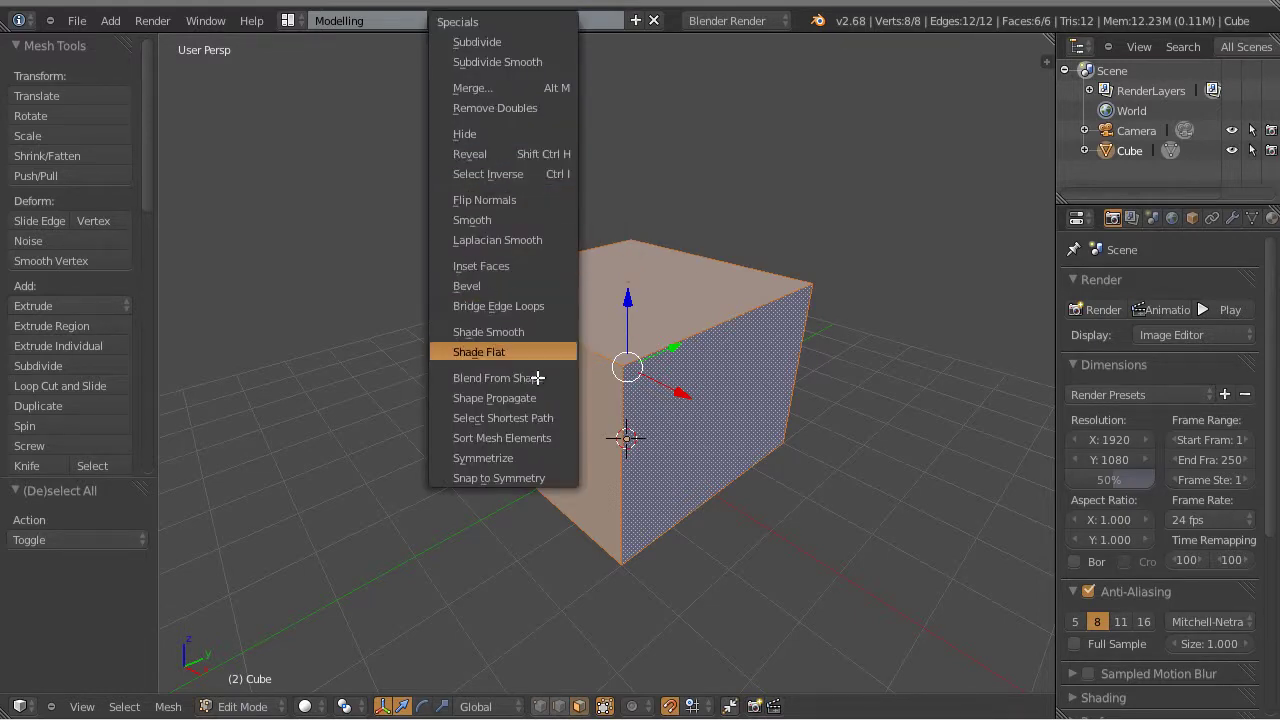
click(542, 200)
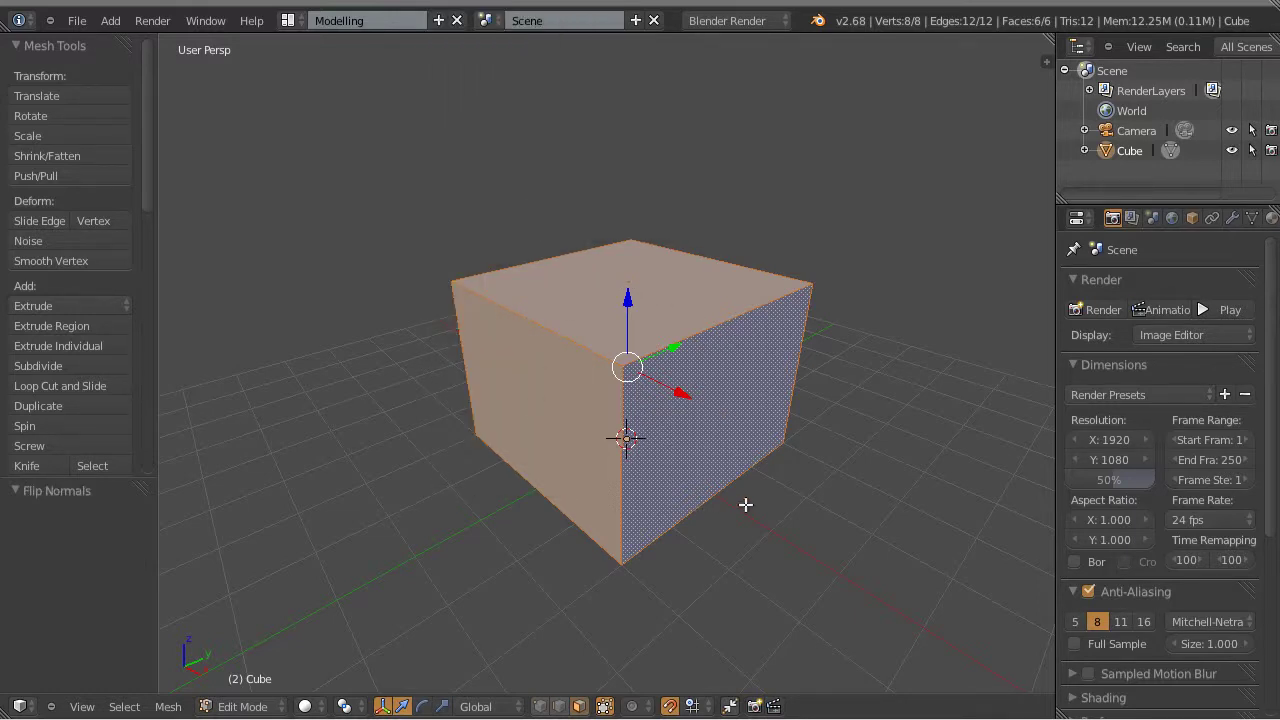
key(a)
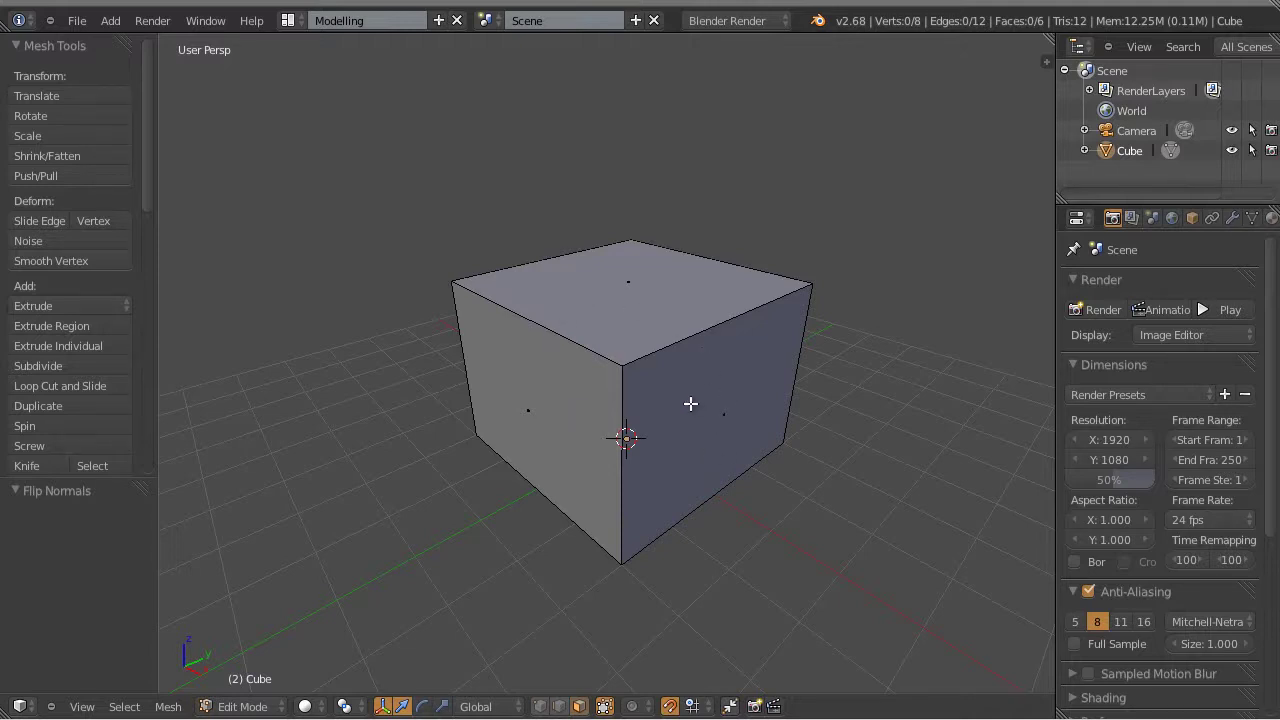
key(Tab)
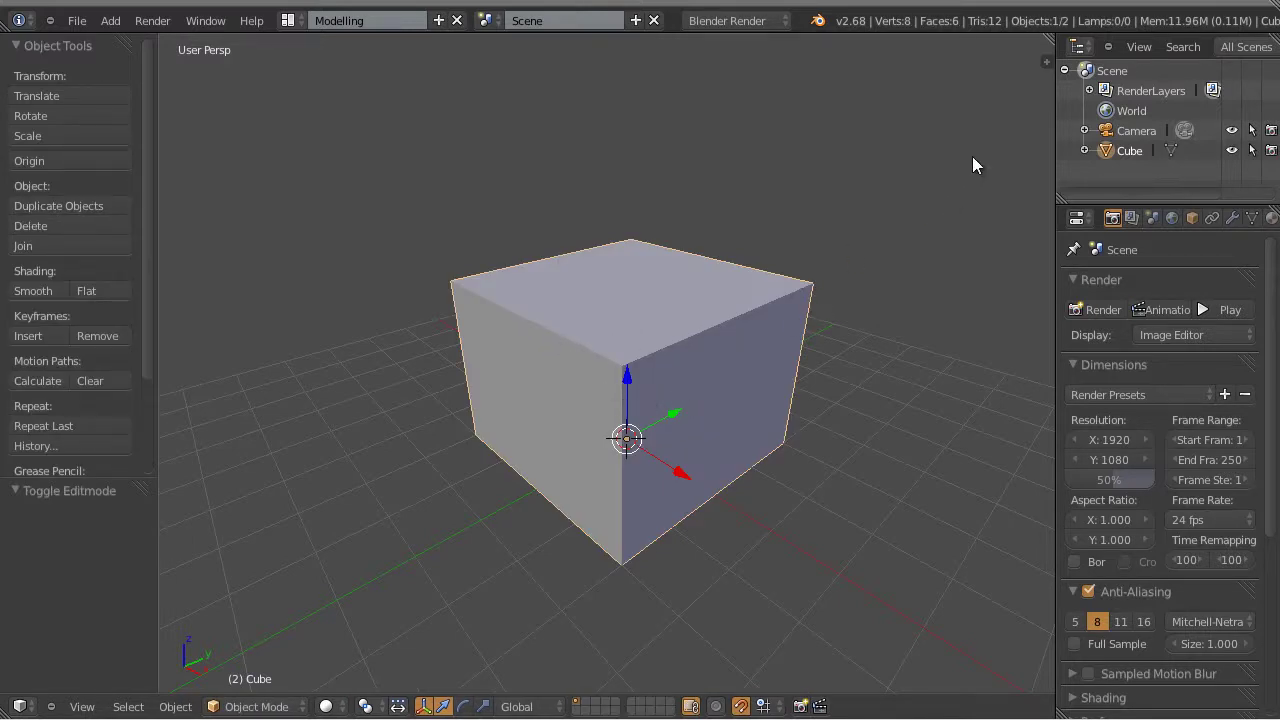
Open the viewport's side properties panel and expand its Display section.
click(1045, 62)
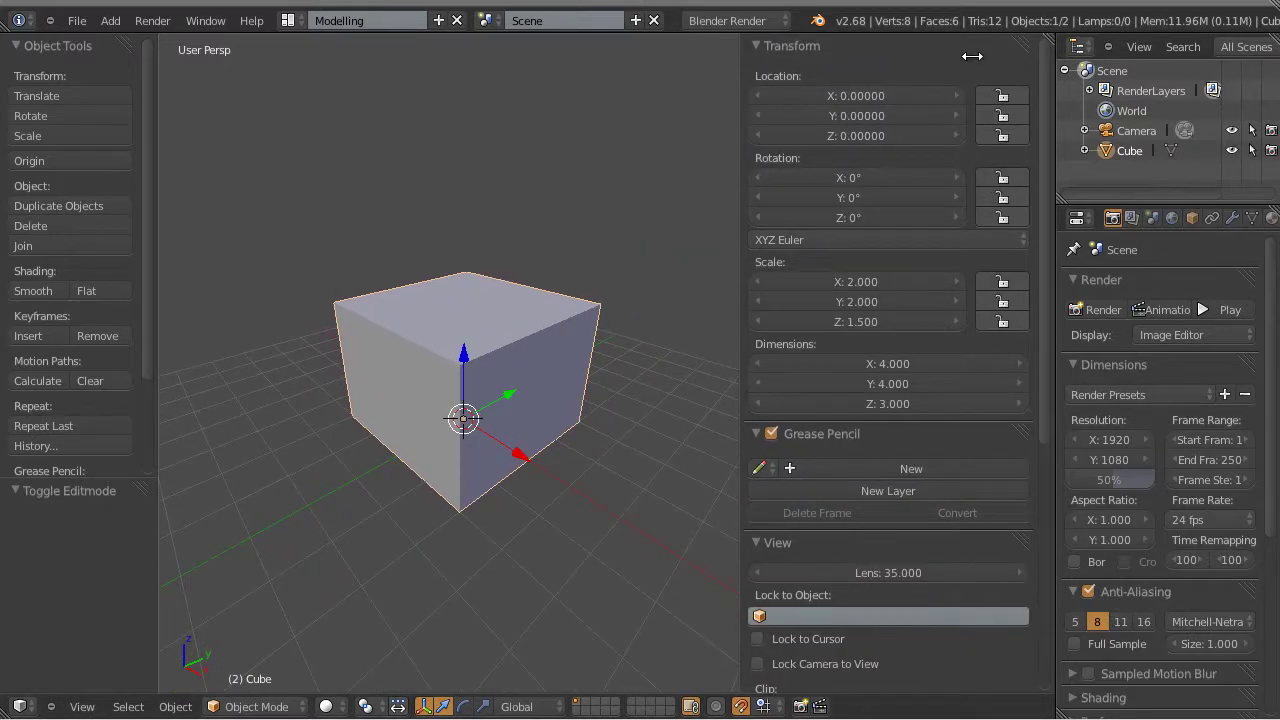
drag(1048, 136, 1037, 422)
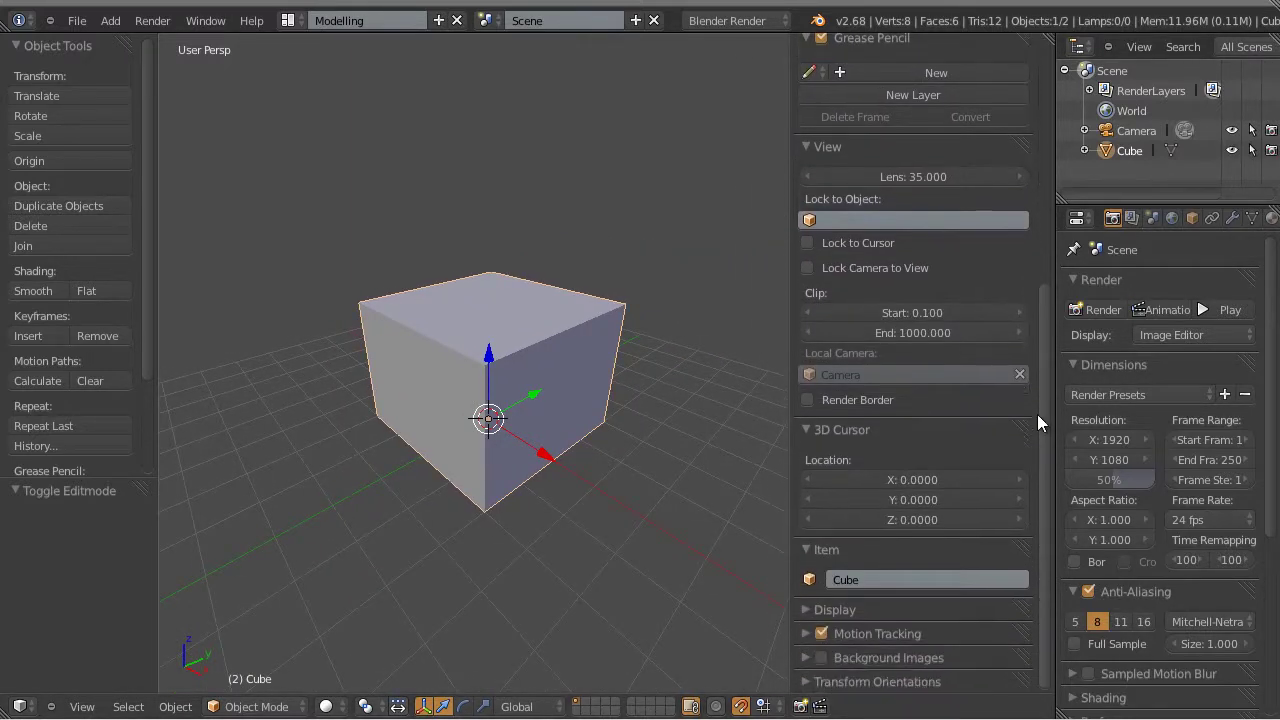
click(835, 612)
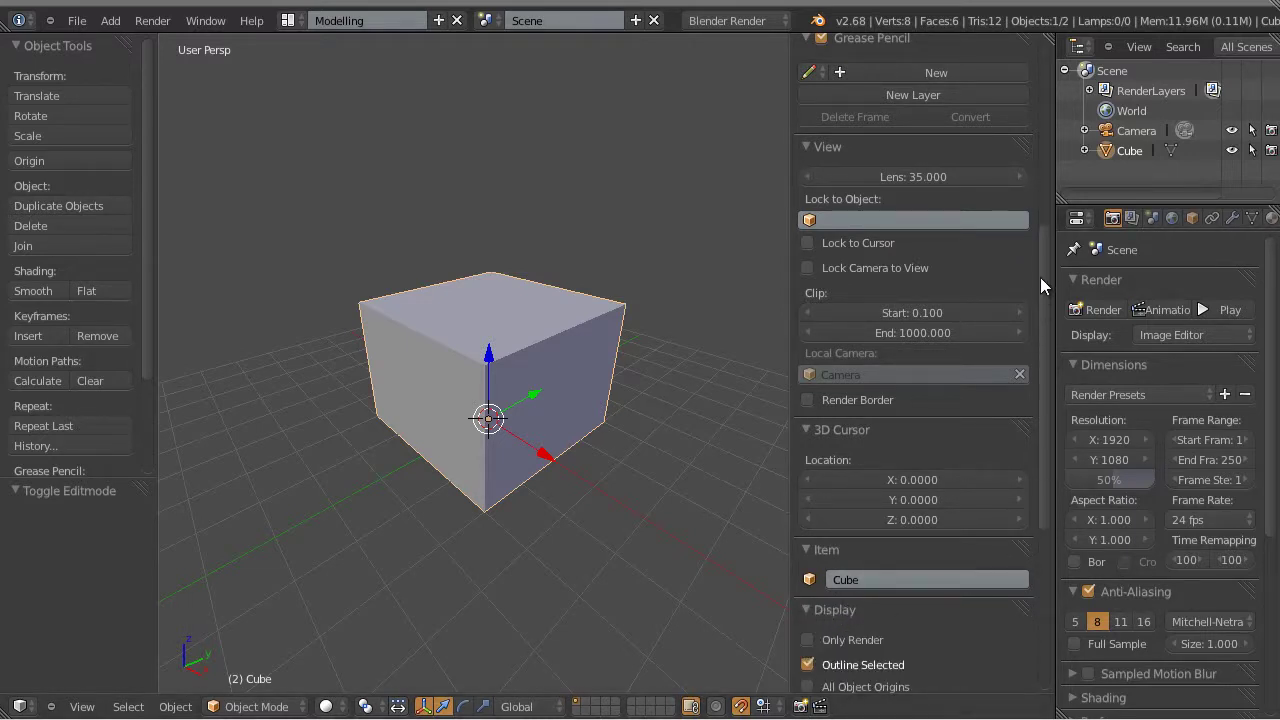
drag(1040, 277, 1032, 444)
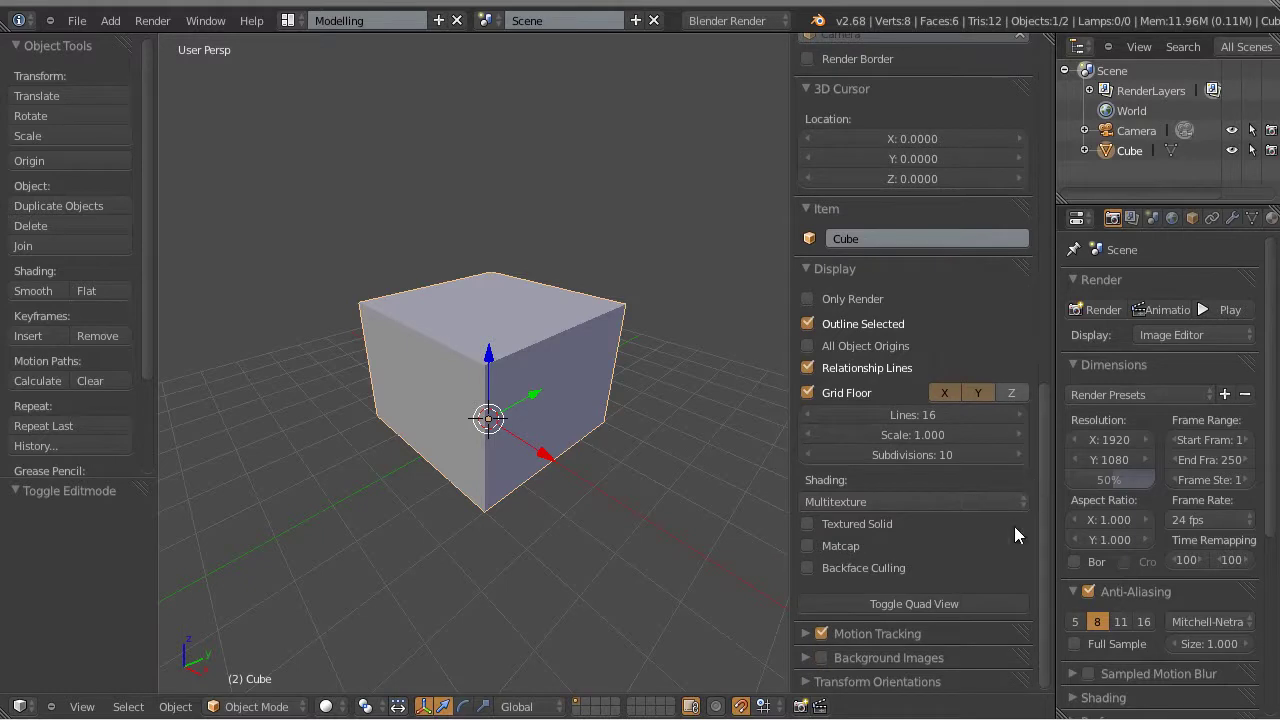
Enable Backface Culling, toggling it several times to compare the room views.
click(808, 568)
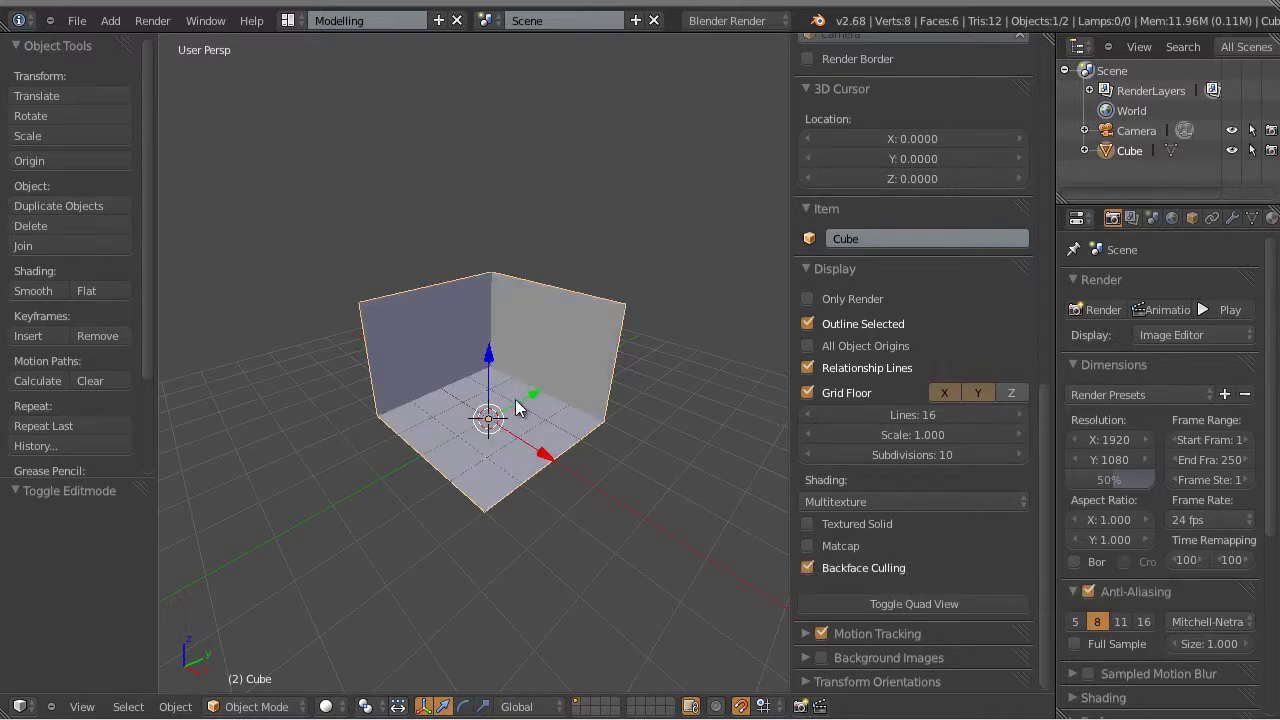
click(801, 568)
click(801, 568)
click(801, 568)
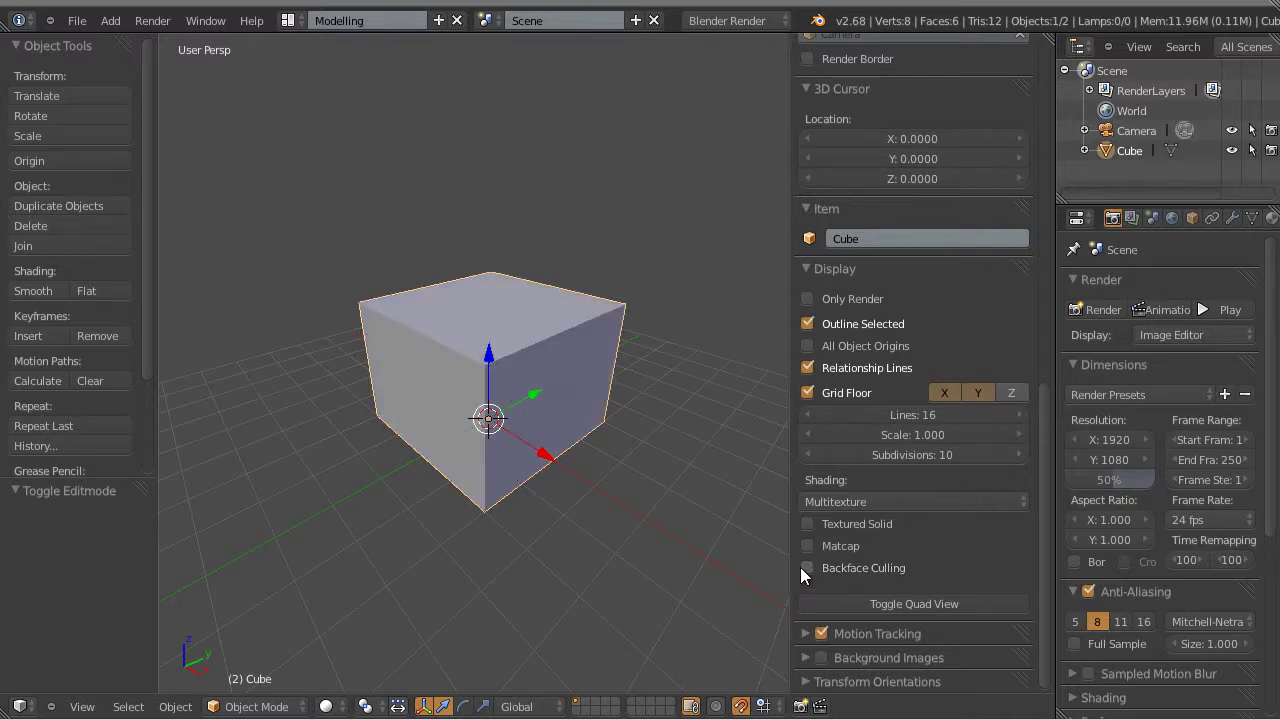
click(801, 568)
click(801, 568)
click(801, 568)
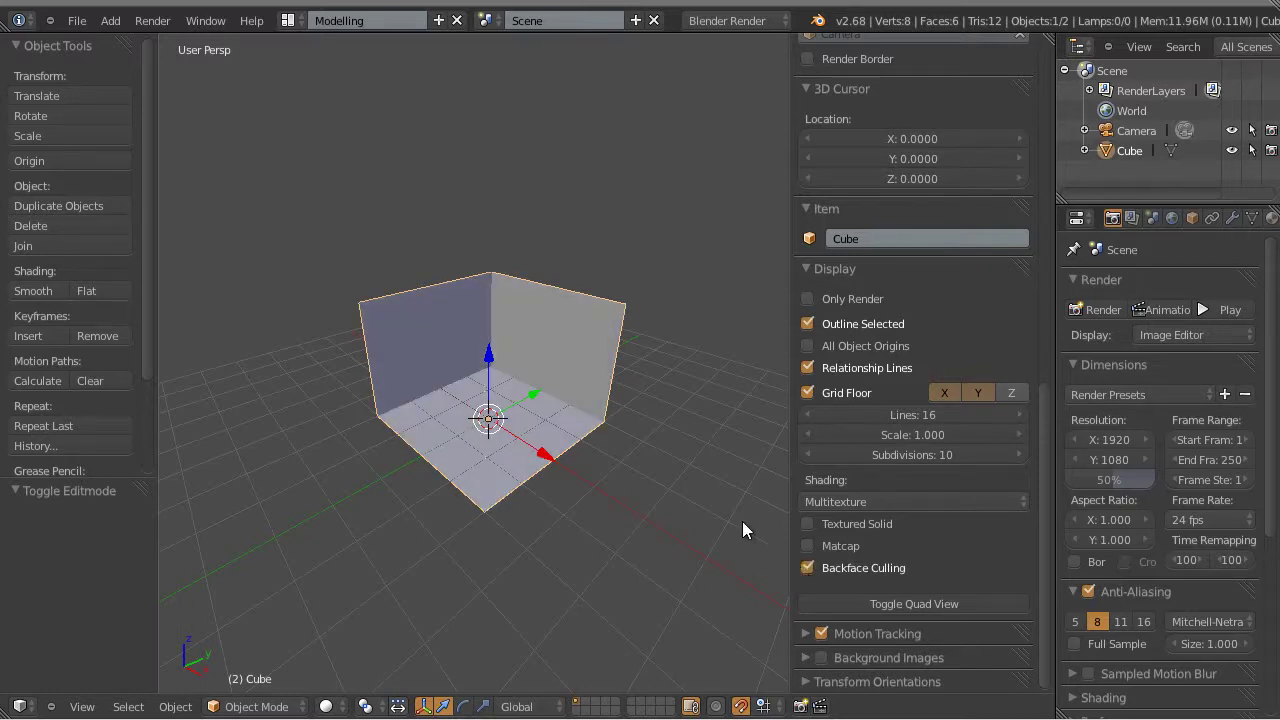
scroll(510, 408, down, 1)
scroll(640, 425, up, 4)
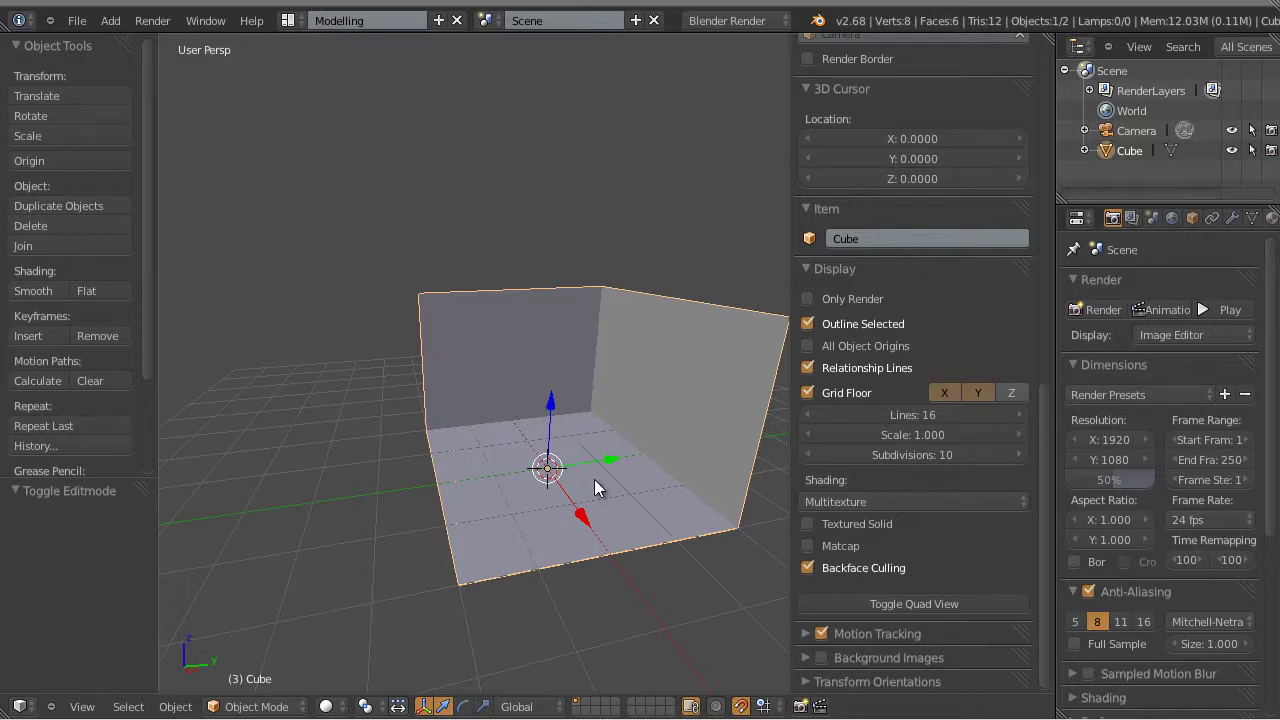
Drag the side panel closed, zoom the view, and deselect the room cube.
scroll(594, 479, down, 3)
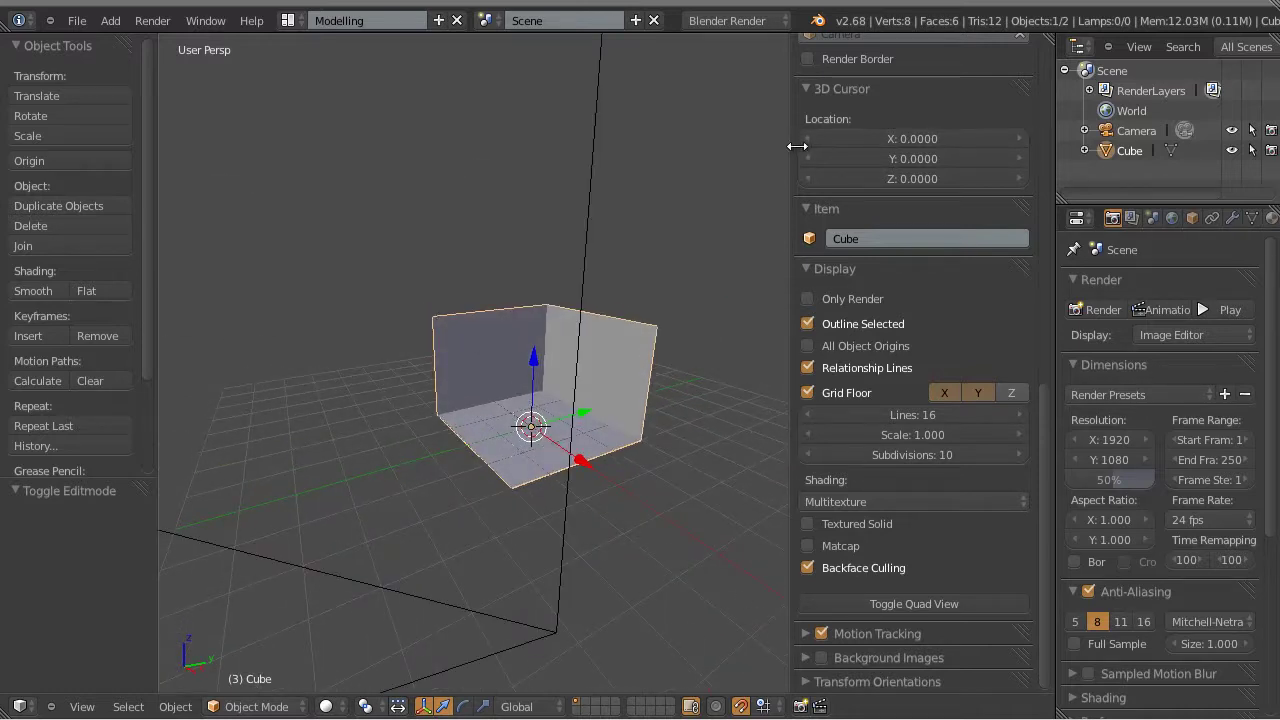
drag(796, 146, 898, 256)
scroll(784, 446, up, 5)
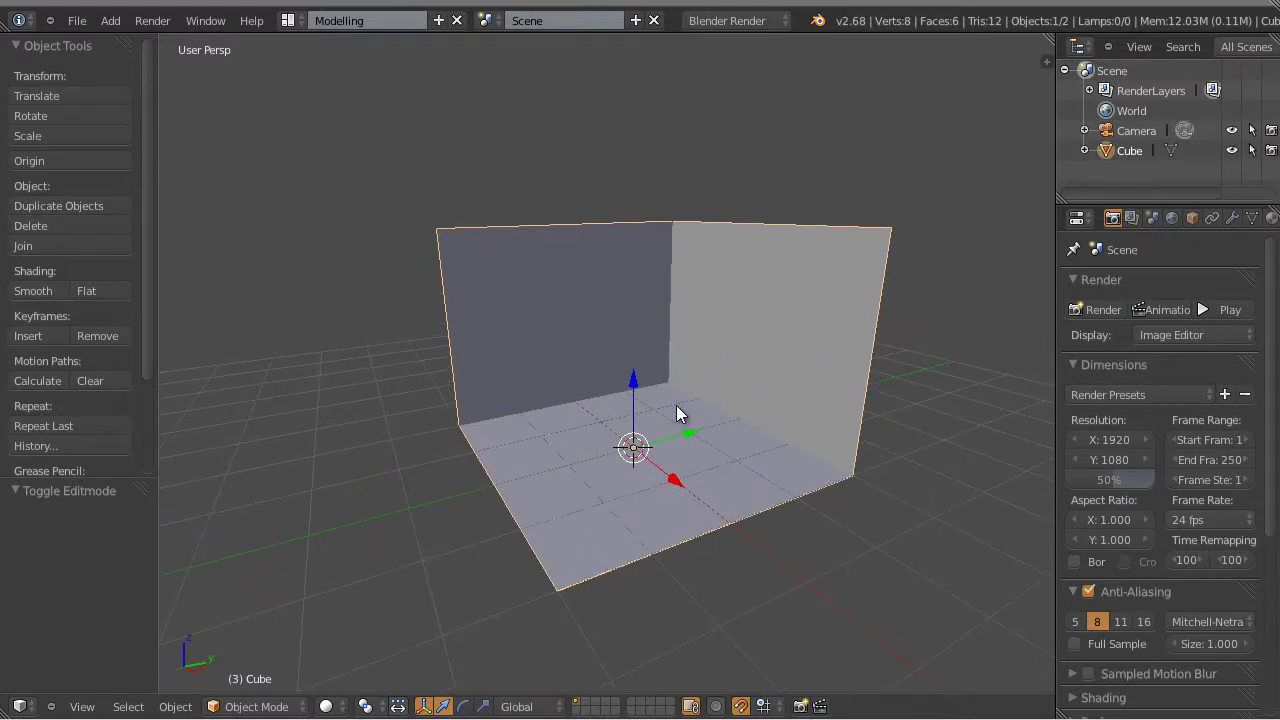
scroll(700, 425, down, 2)
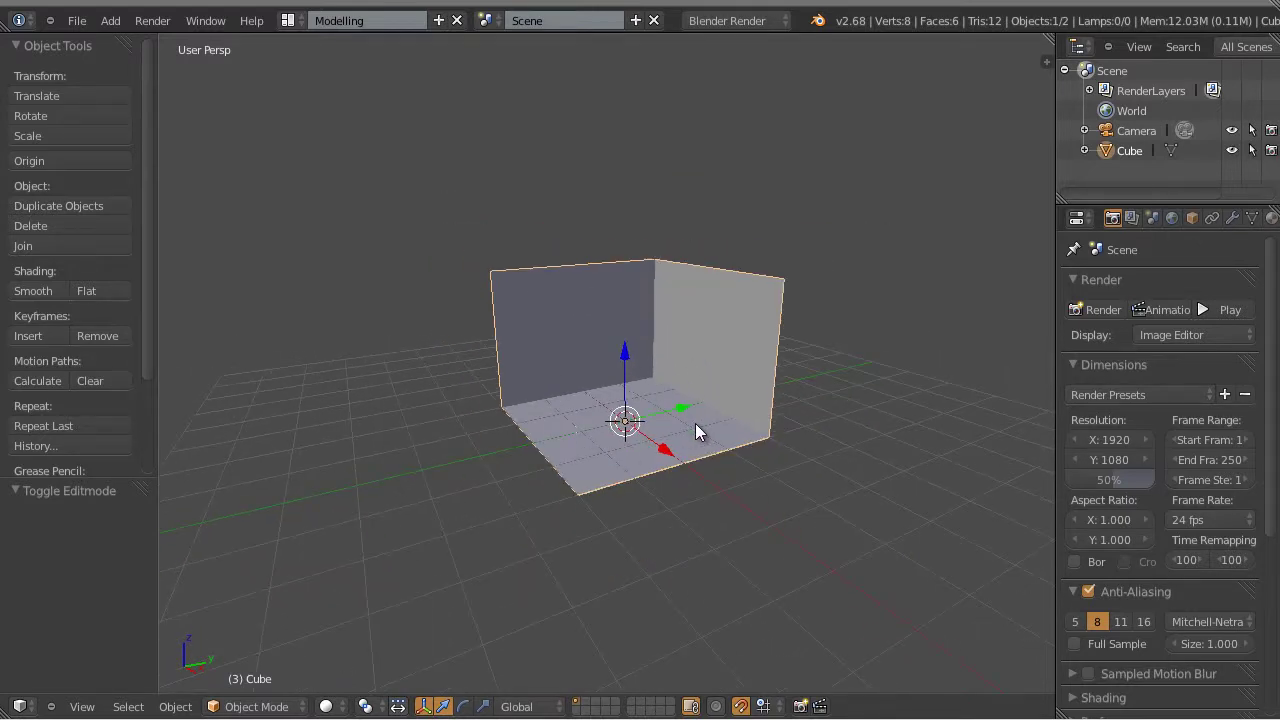
scroll(693, 421, up, 2)
scroll(691, 419, down, 1)
key(a)
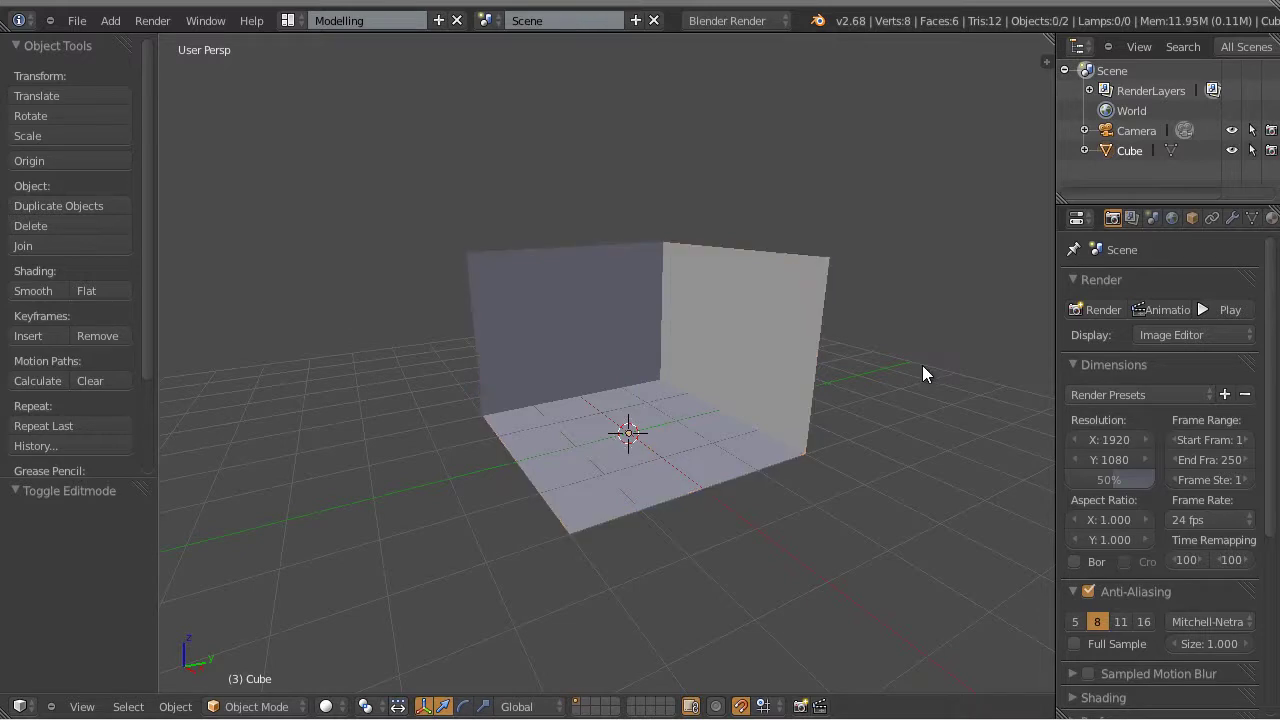
scroll(880, 460, down, 1)
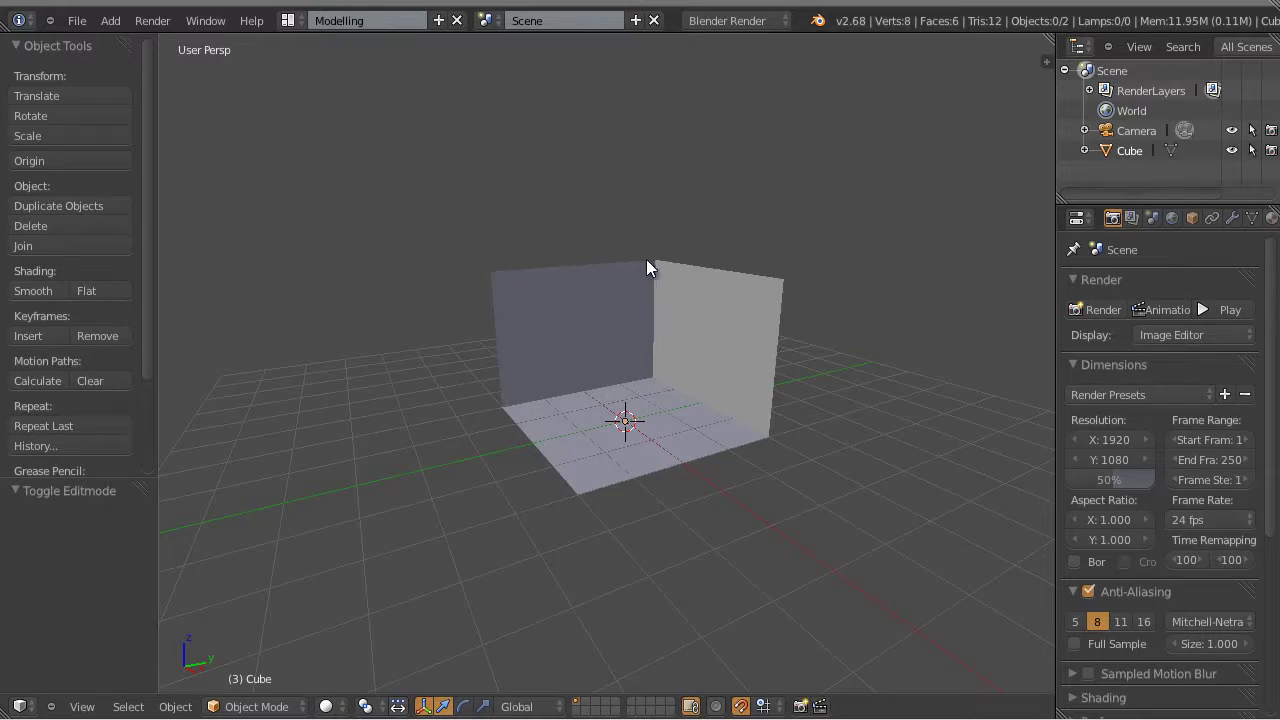
Tick Wire and Draw All Edges in the cube's Object display settings, then deselect it.
right_click(674, 347)
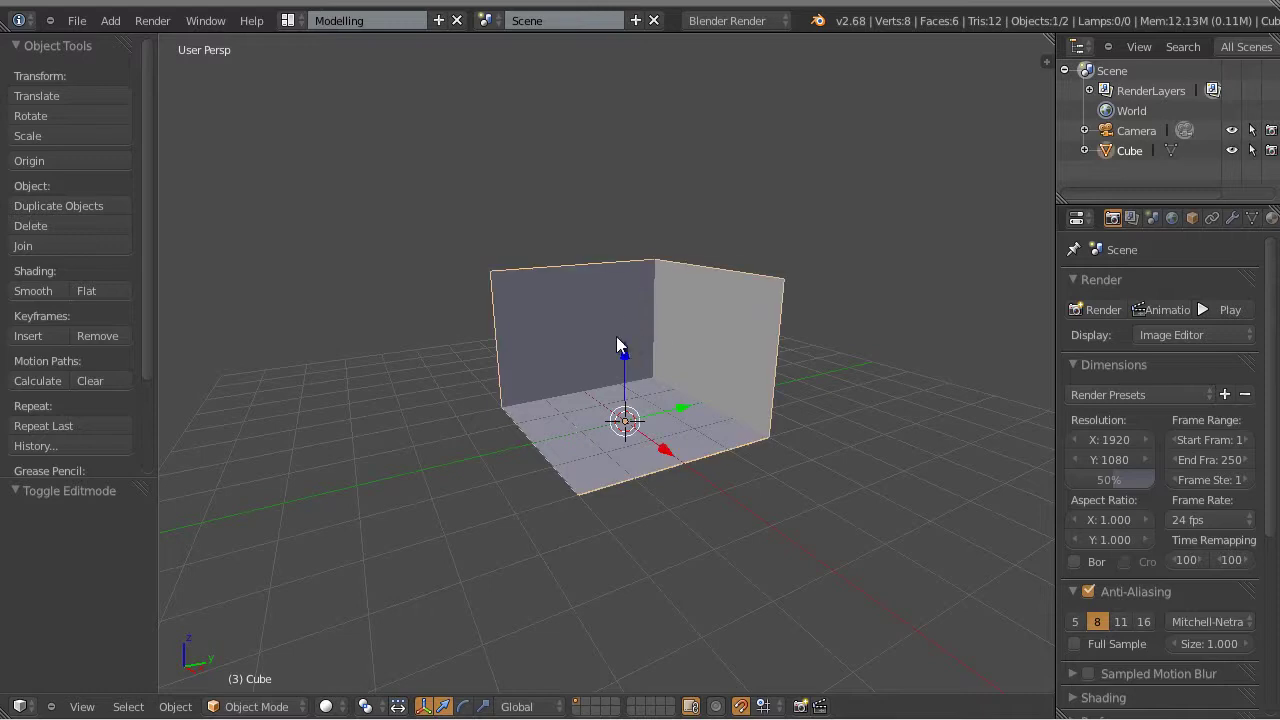
click(1192, 222)
scroll(1170, 300, up, 2)
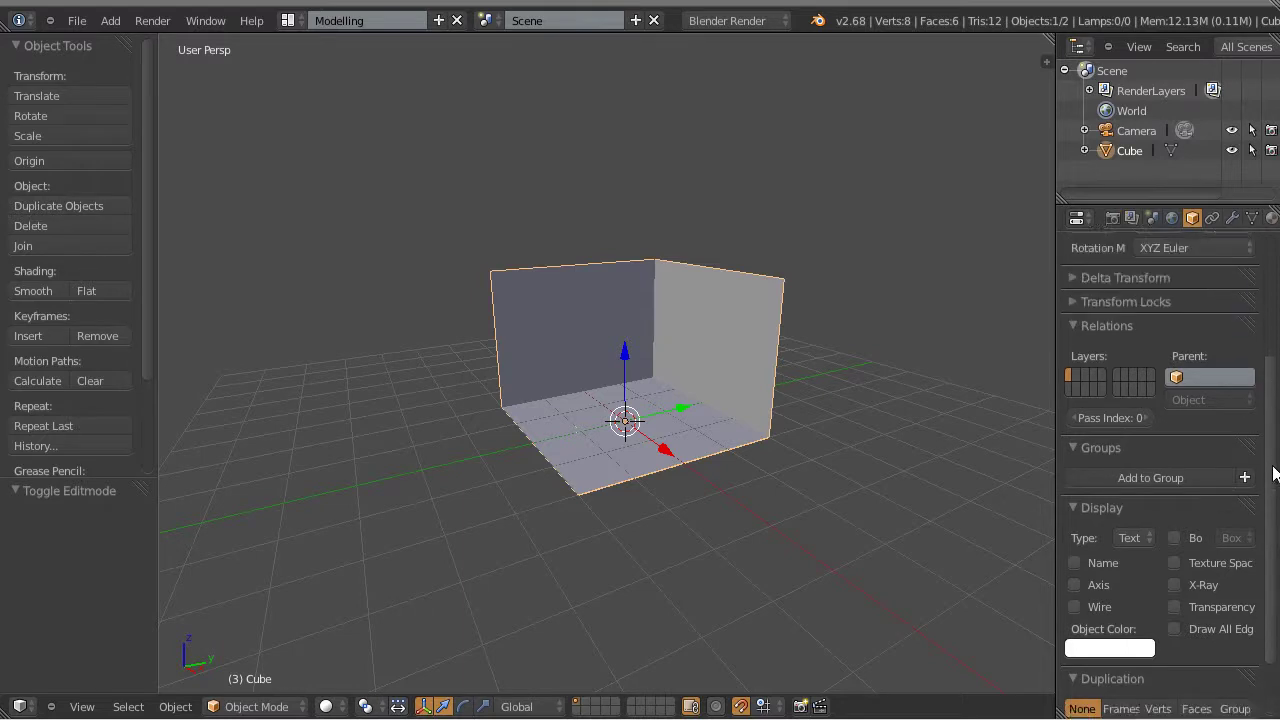
scroll(1140, 370, down, 2)
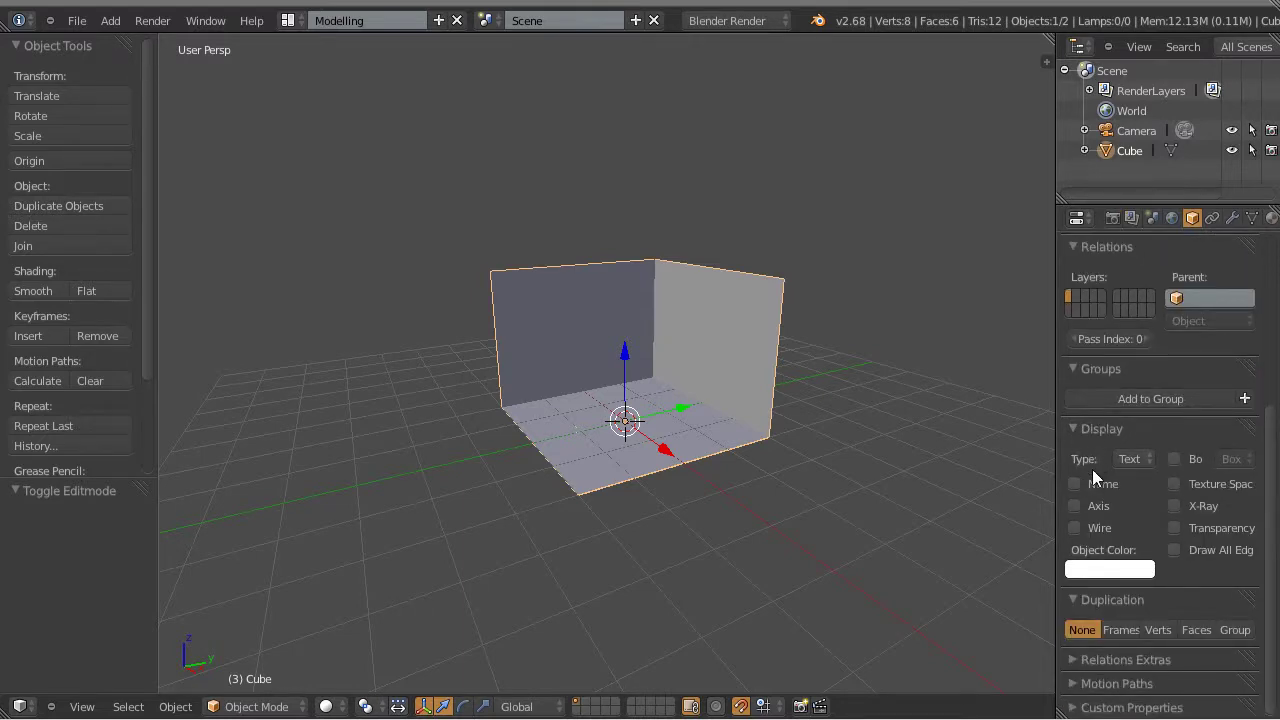
click(1073, 528)
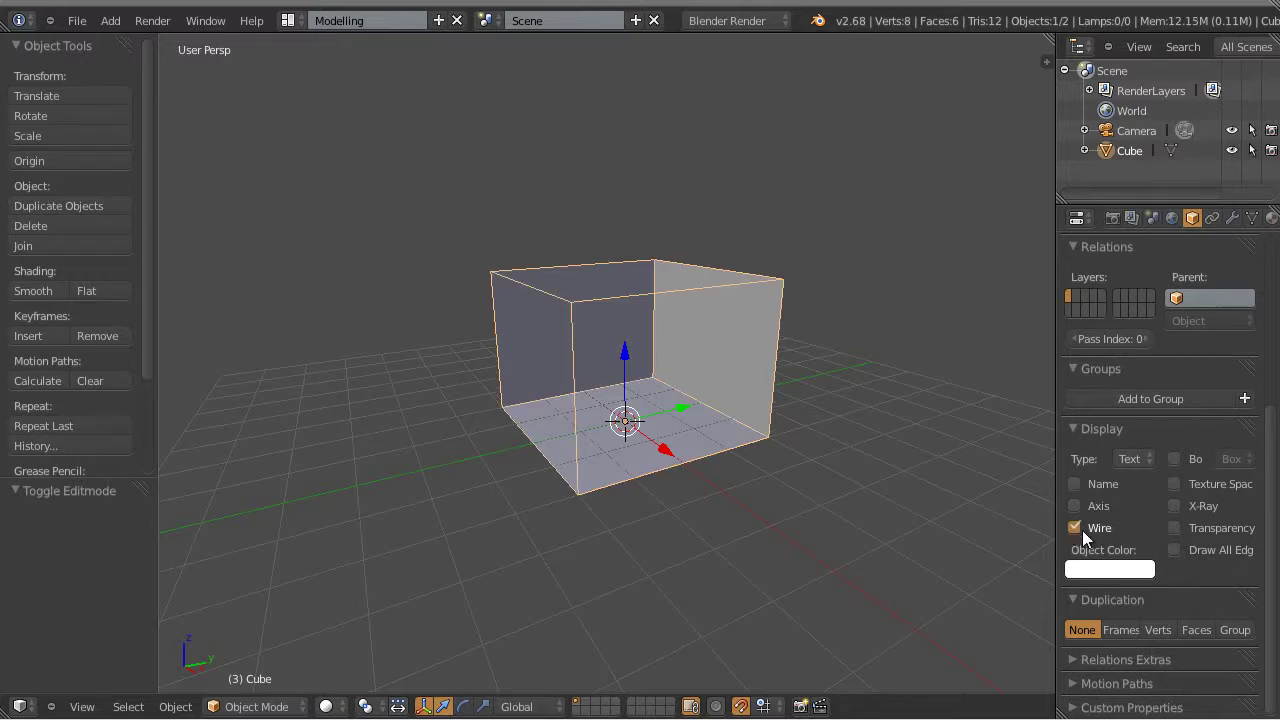
click(1173, 551)
key(a)
middle_drag(831, 524, 717, 425)
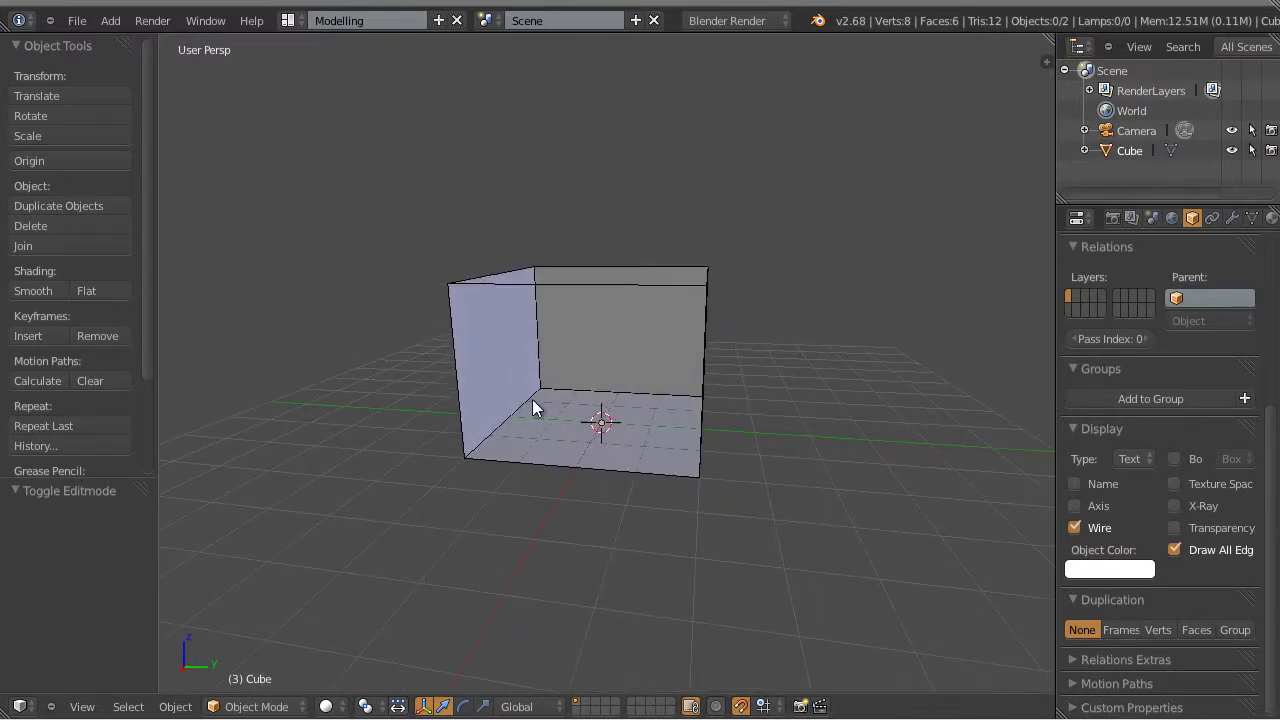
middle_drag(500, 348, 728, 362)
scroll(680, 418, up, 3)
key(Right)
scroll(720, 365, down, 2)
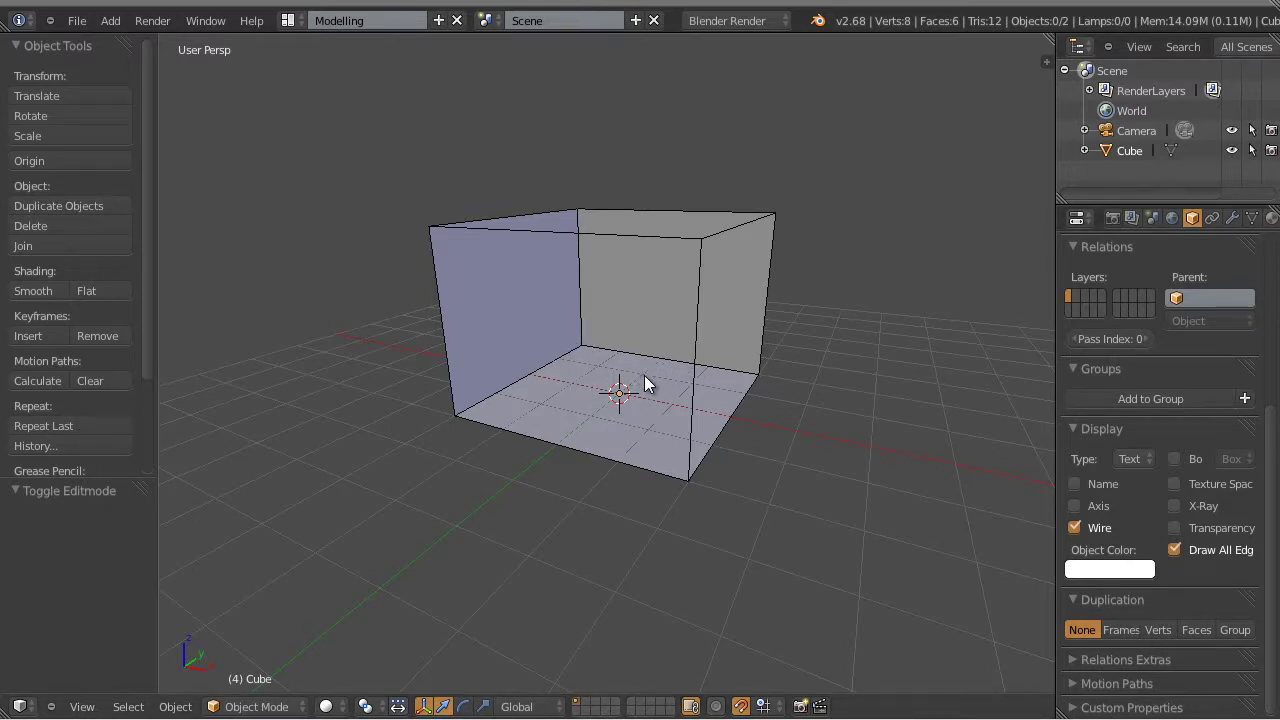
middle_drag(682, 389, 634, 374)
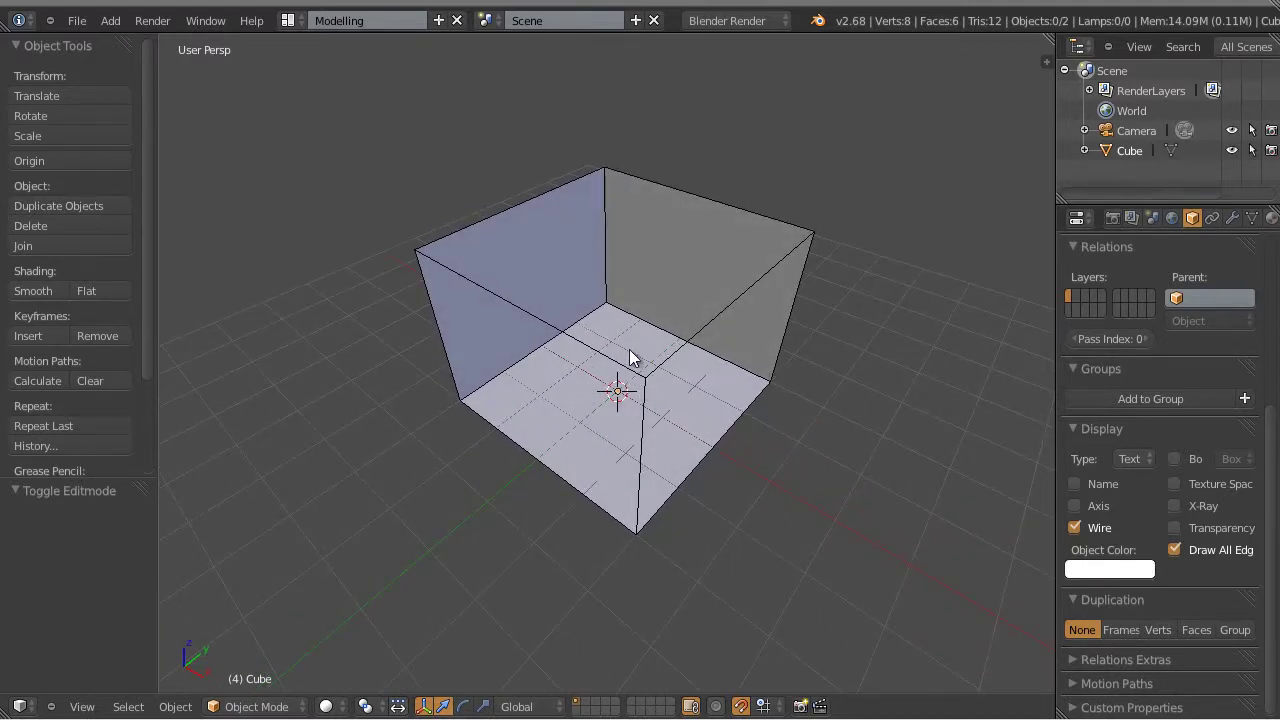
middle_drag(699, 459, 640, 229)
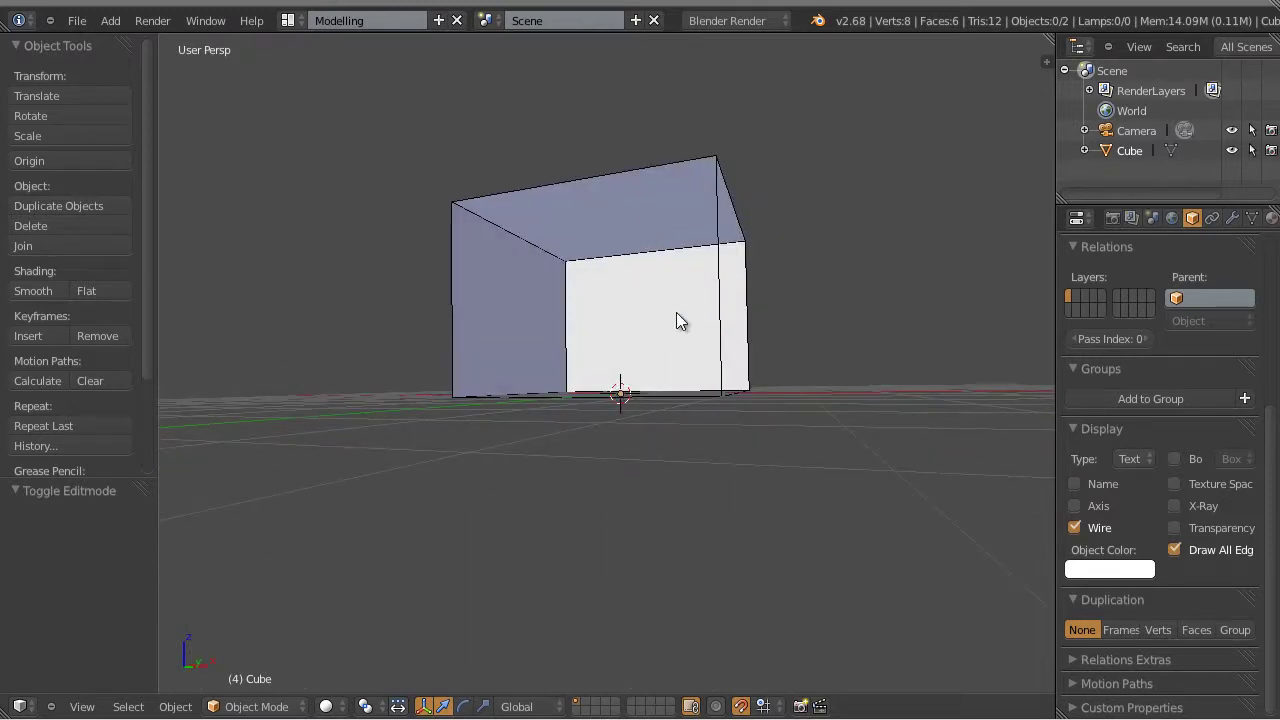
middle_drag(680, 320, 637, 257)
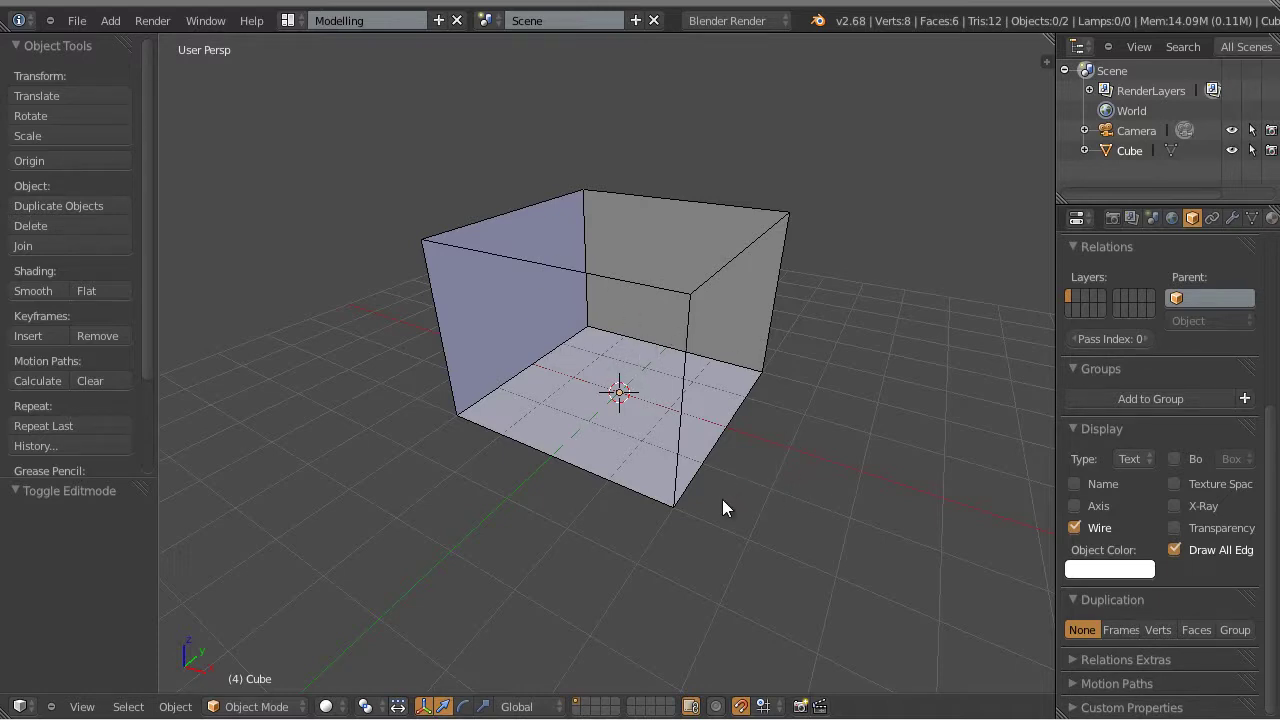
scroll(688, 518, up, 2)
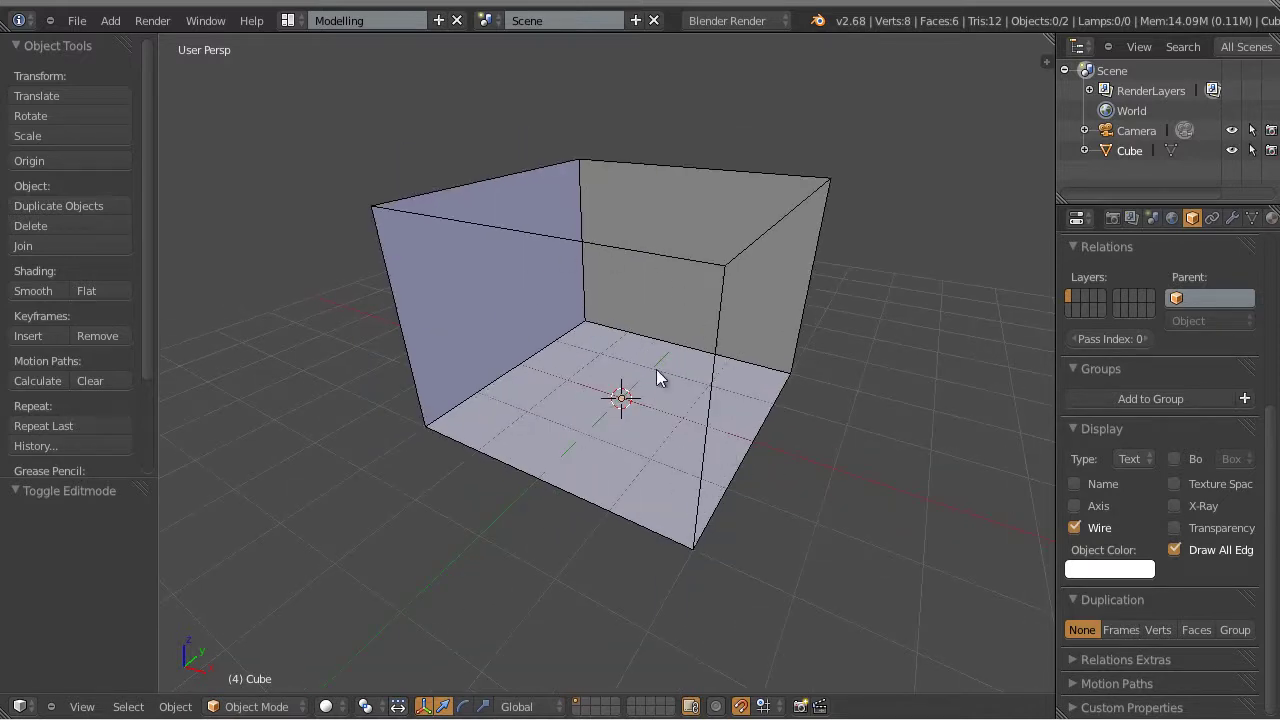
click(588, 704)
click(615, 704)
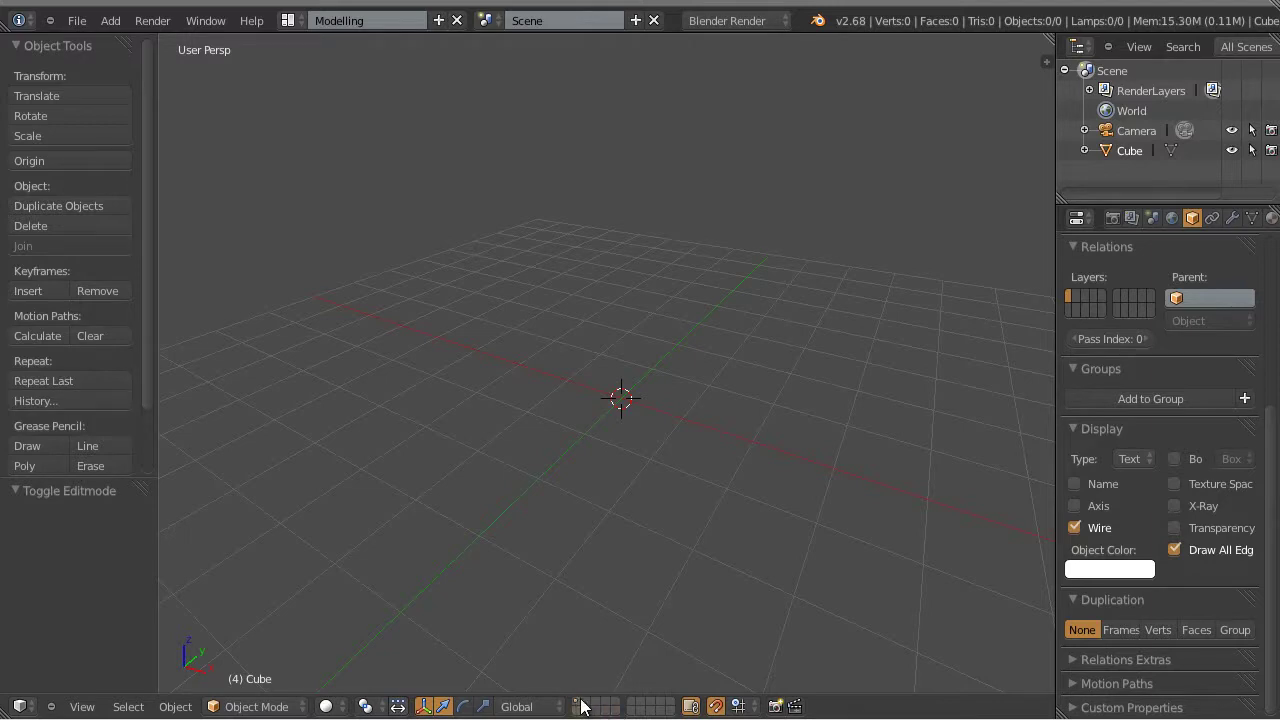
click(578, 706)
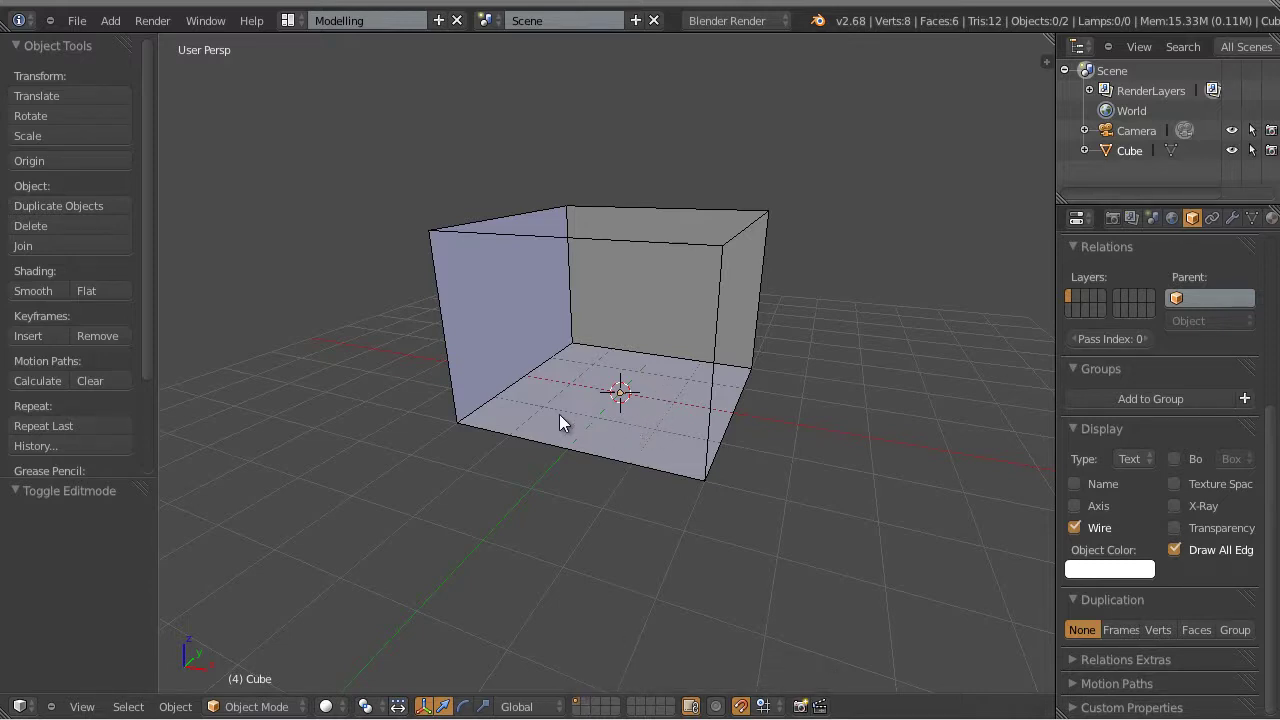
Duplicate the room cube as Cube.001, keeping it at the origin after undoing a trial move.
right_click(632, 294)
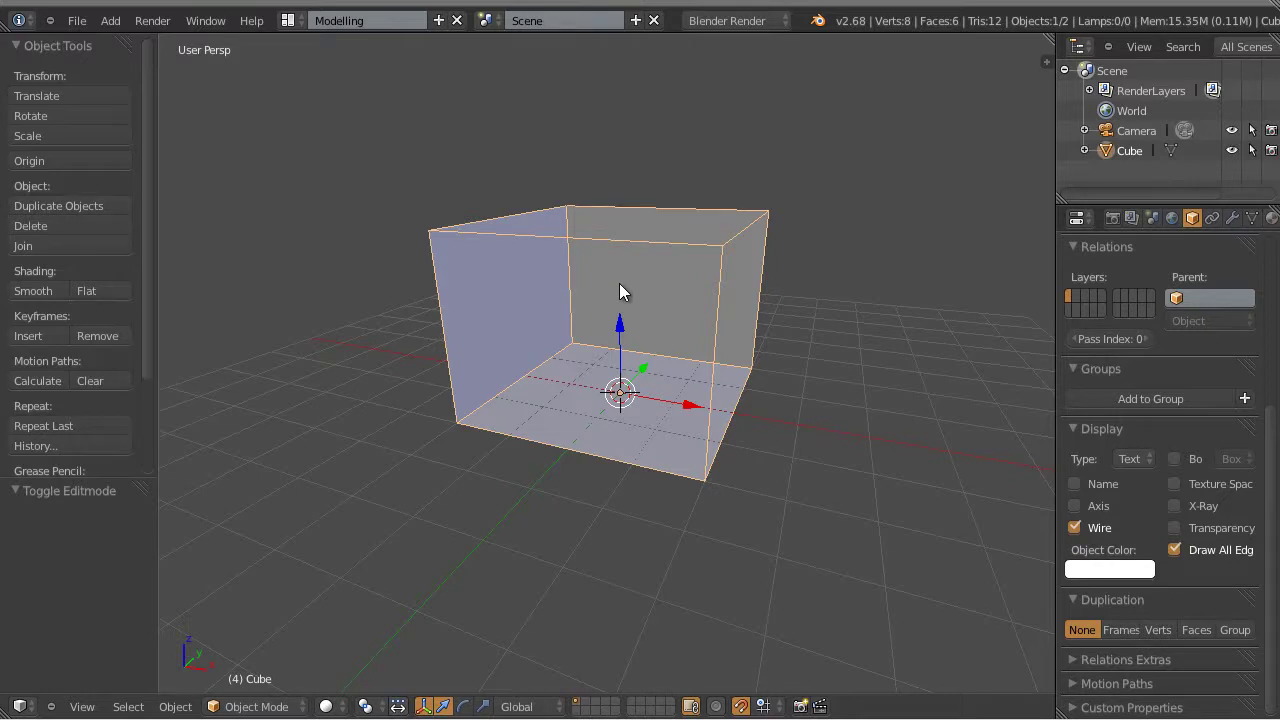
key(shift+d)
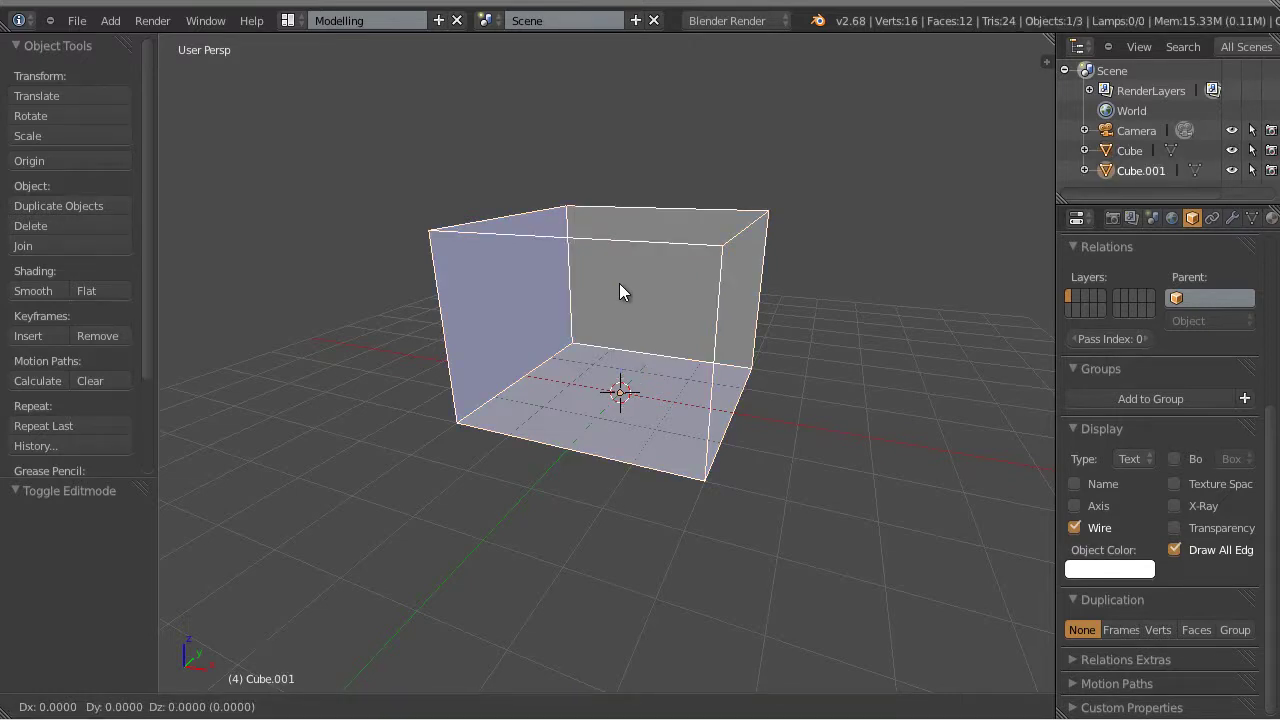
click(619, 284)
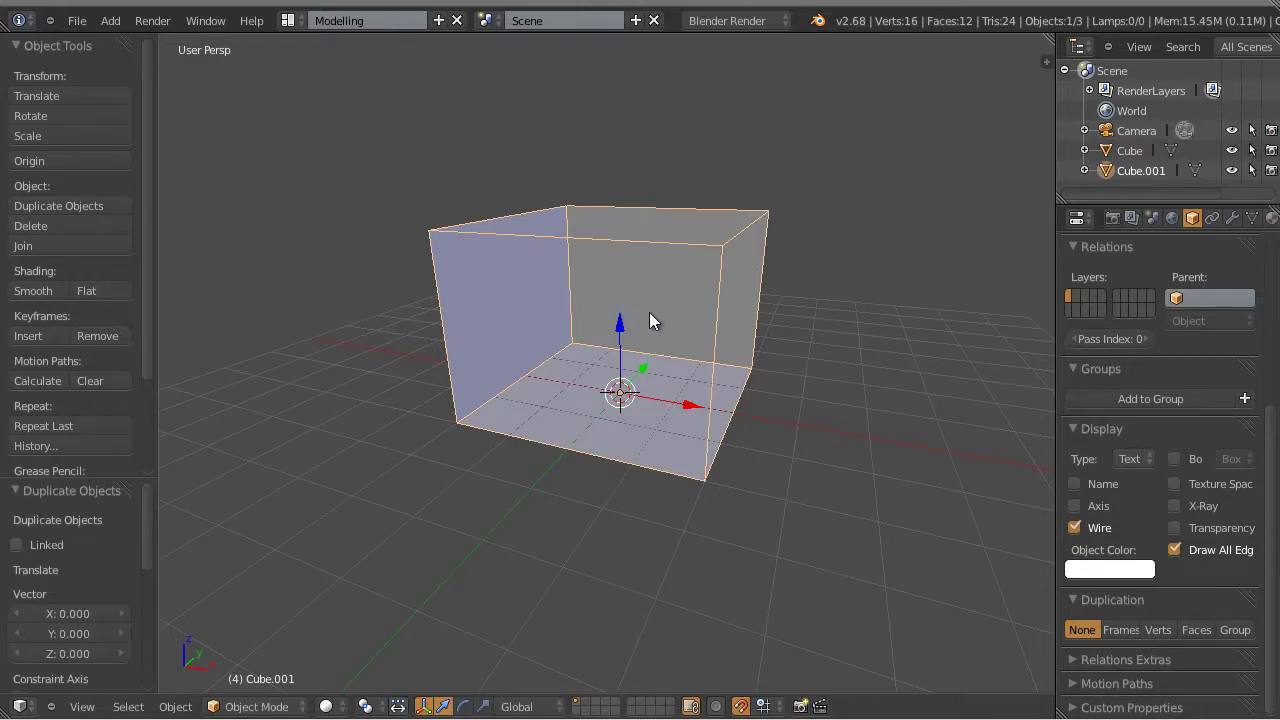
drag(668, 403, 923, 461)
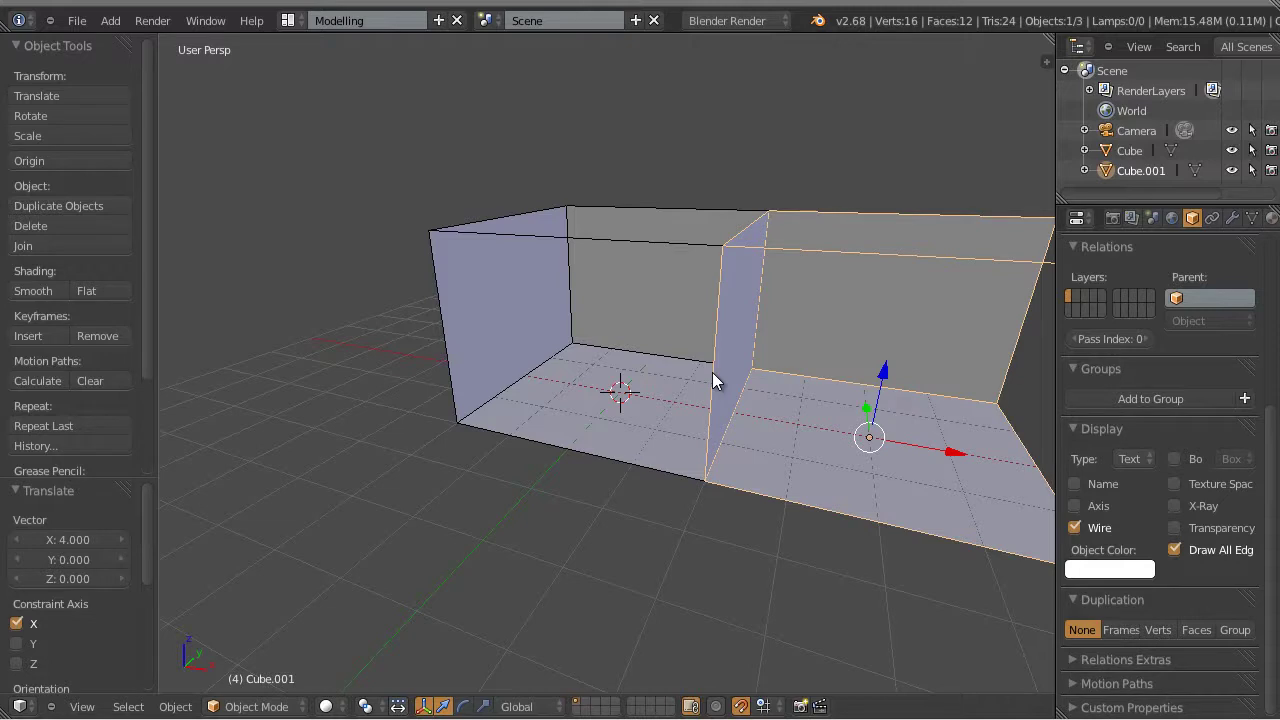
key(ctrl+z)
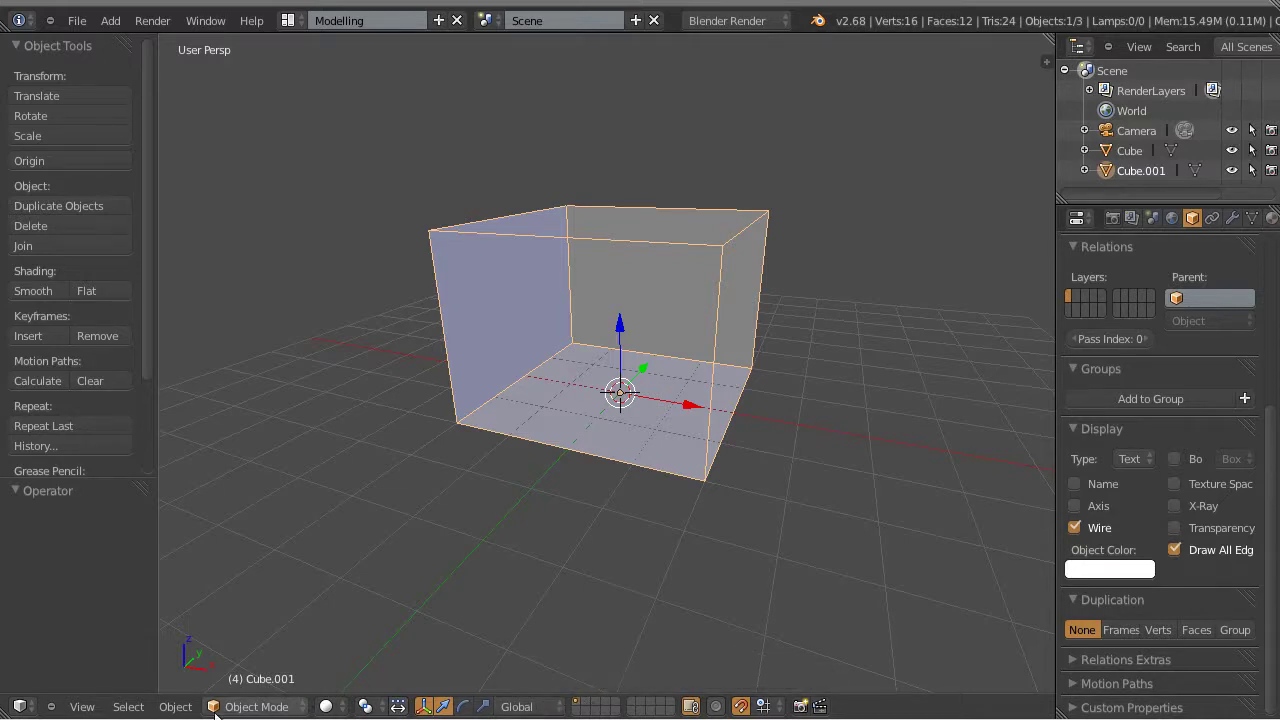
Move Cube.001 to layer 2 via Object > Move to Layer.
click(184, 710)
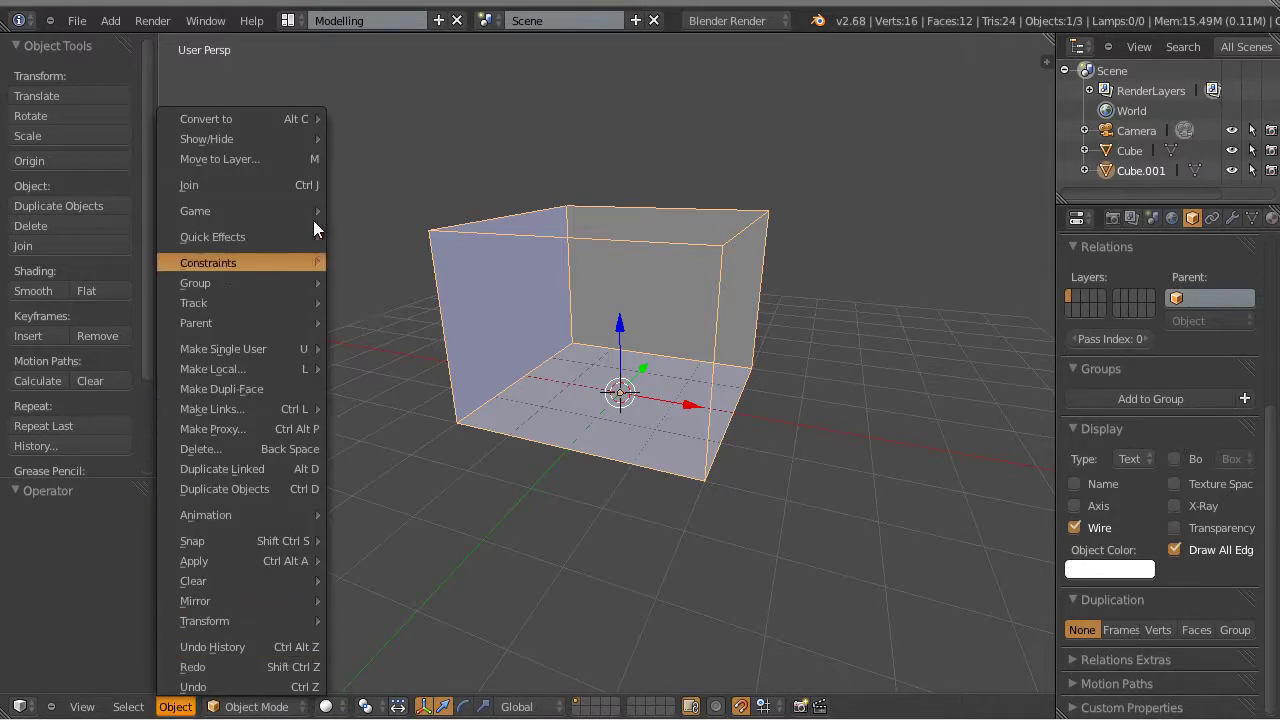
click(248, 159)
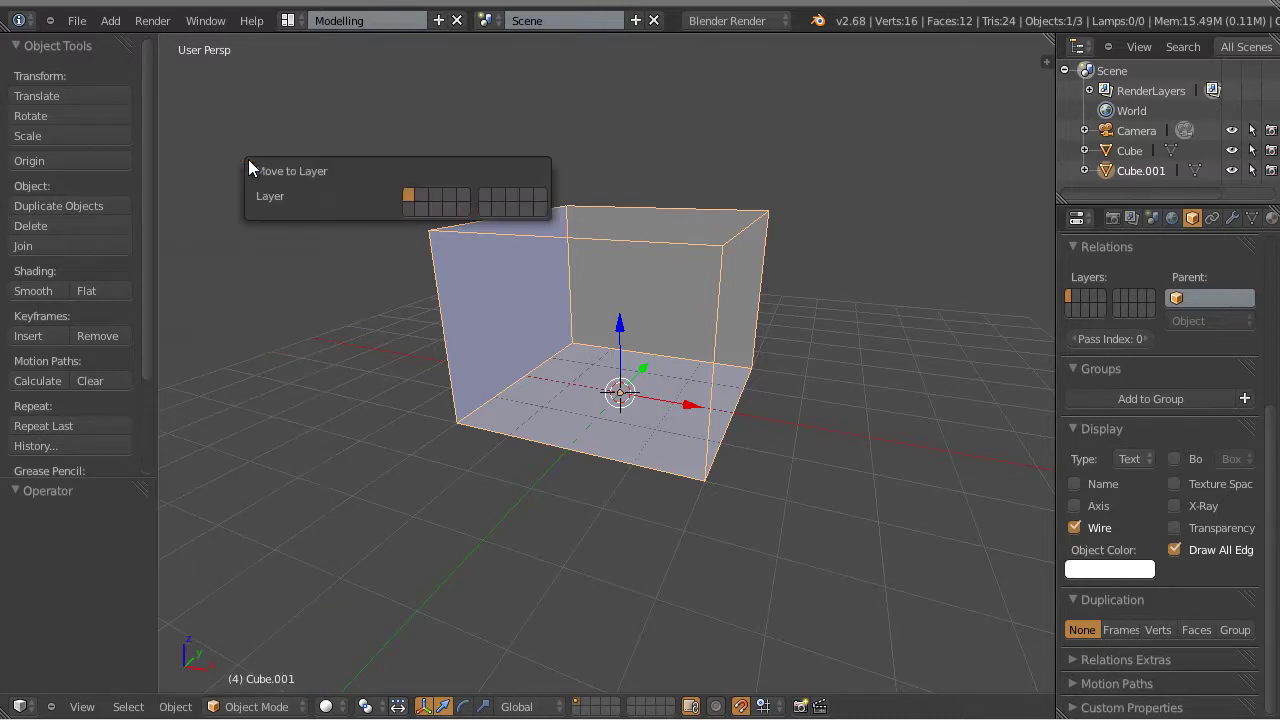
click(419, 197)
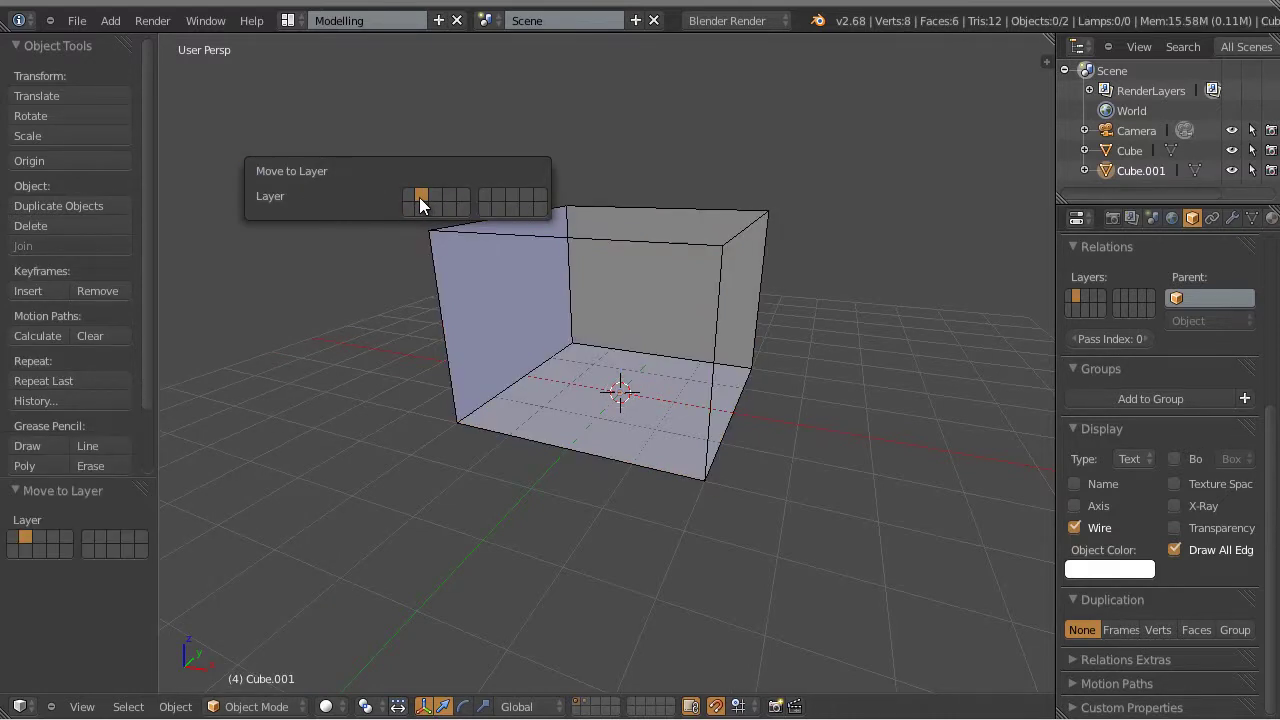
Switch between layers 1 and 2 to confirm each holds its own cube.
click(584, 703)
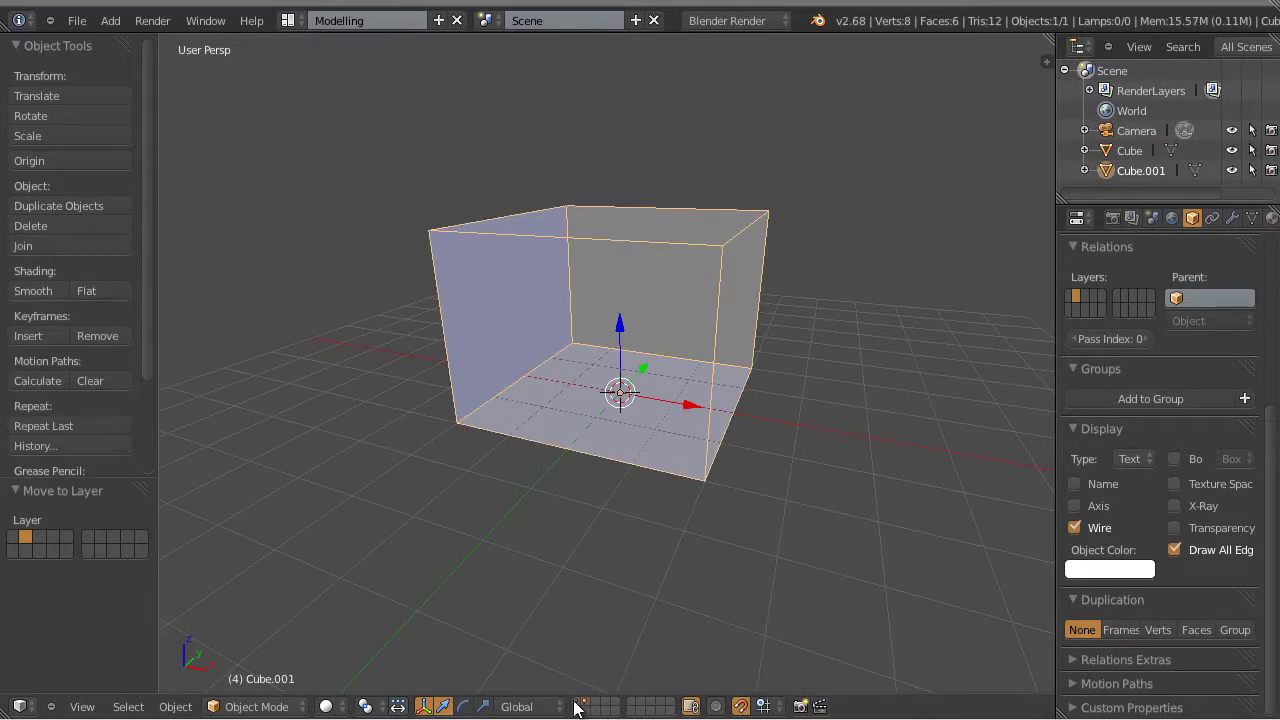
click(578, 702)
click(584, 703)
click(577, 702)
click(584, 702)
click(577, 702)
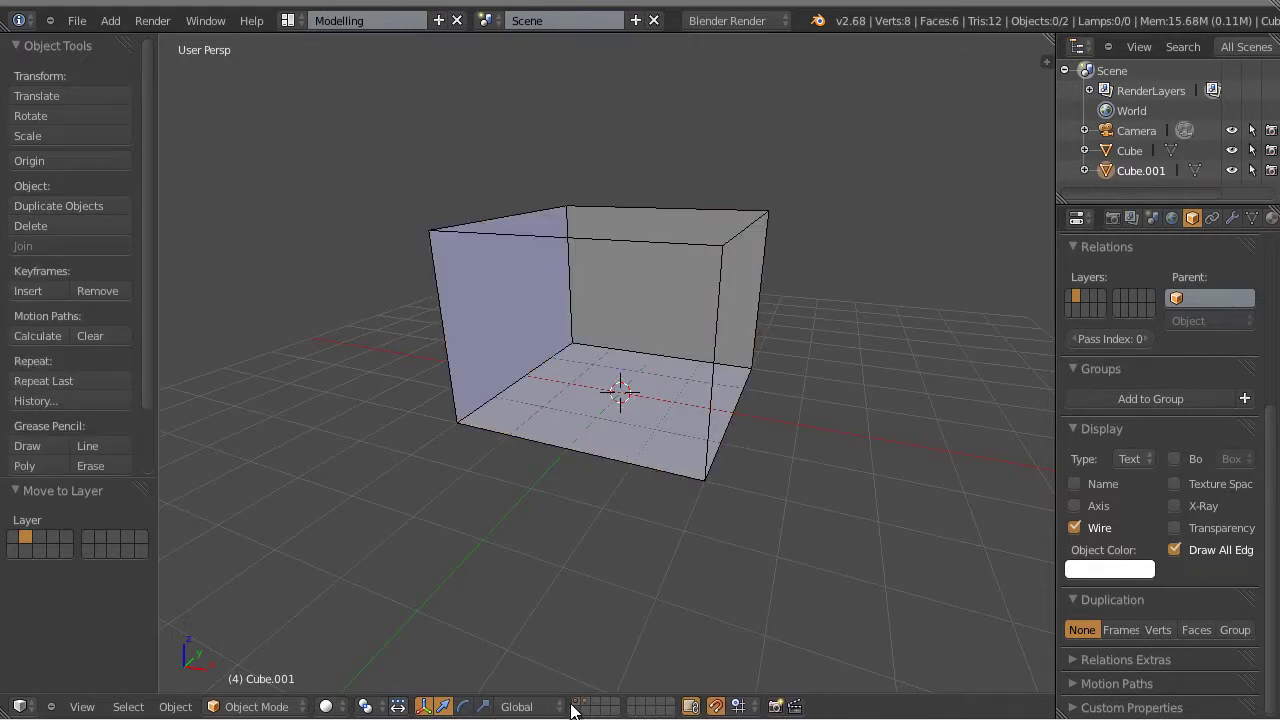
key(a)
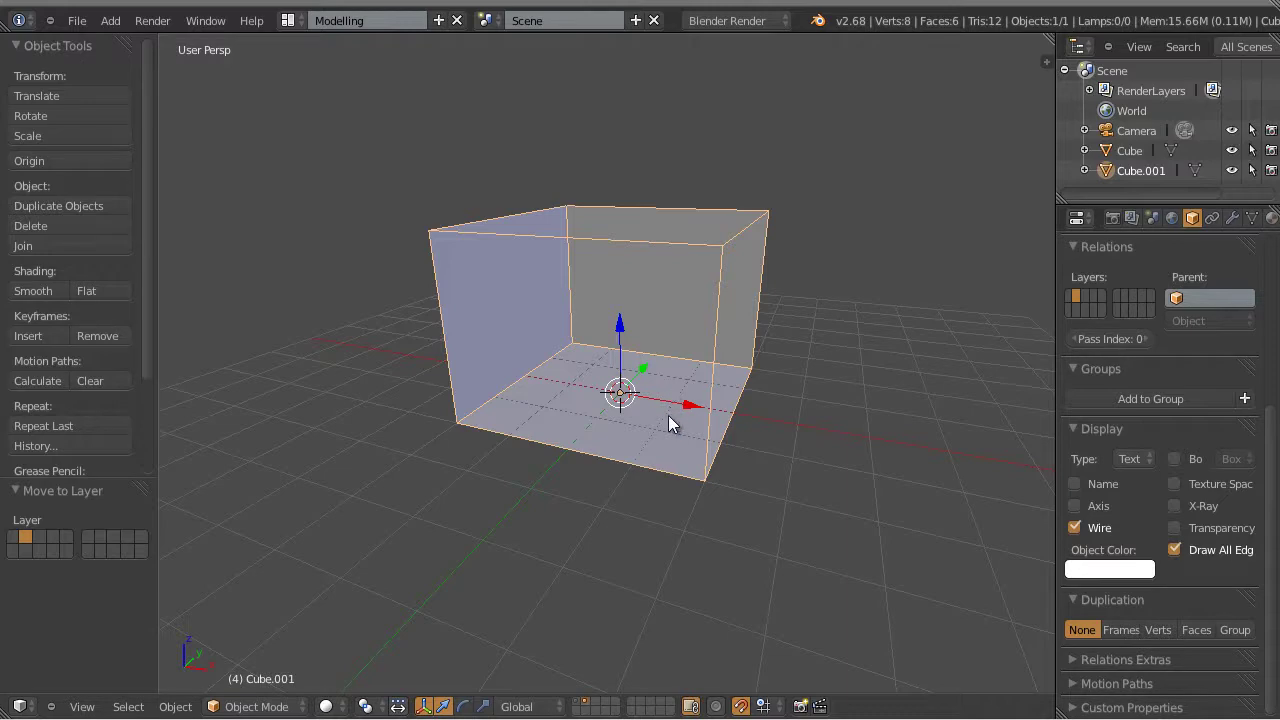
key(a)
middle_drag(834, 414, 643, 378)
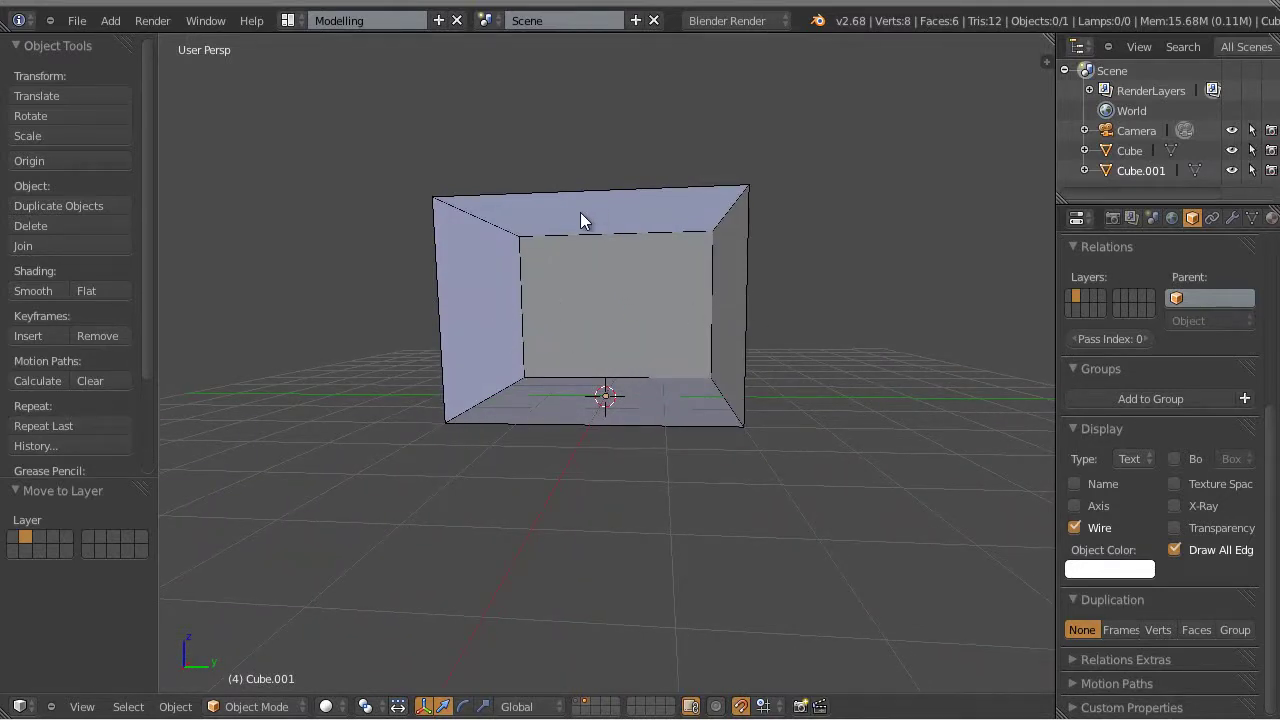
middle_drag(583, 220, 657, 280)
key(a)
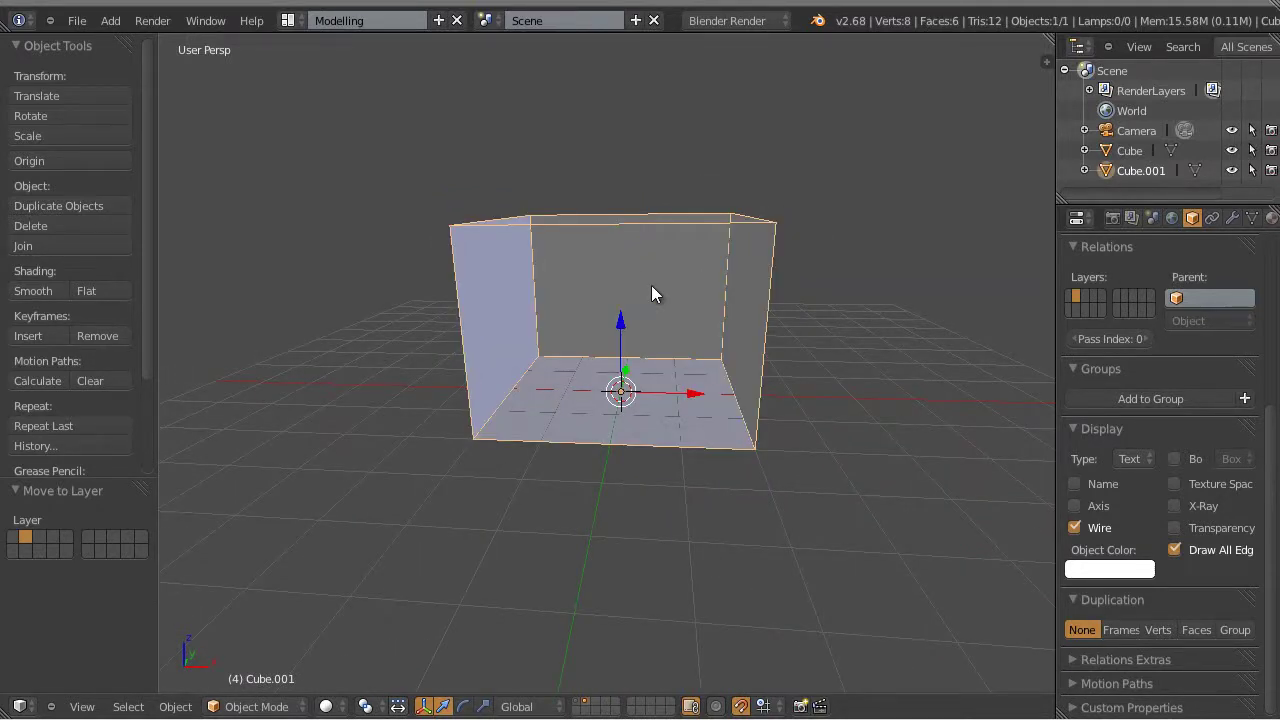
Enter Edit Mode on Cube.001 and box-select its top vertices, undoing an accidental shift.
key(Tab)
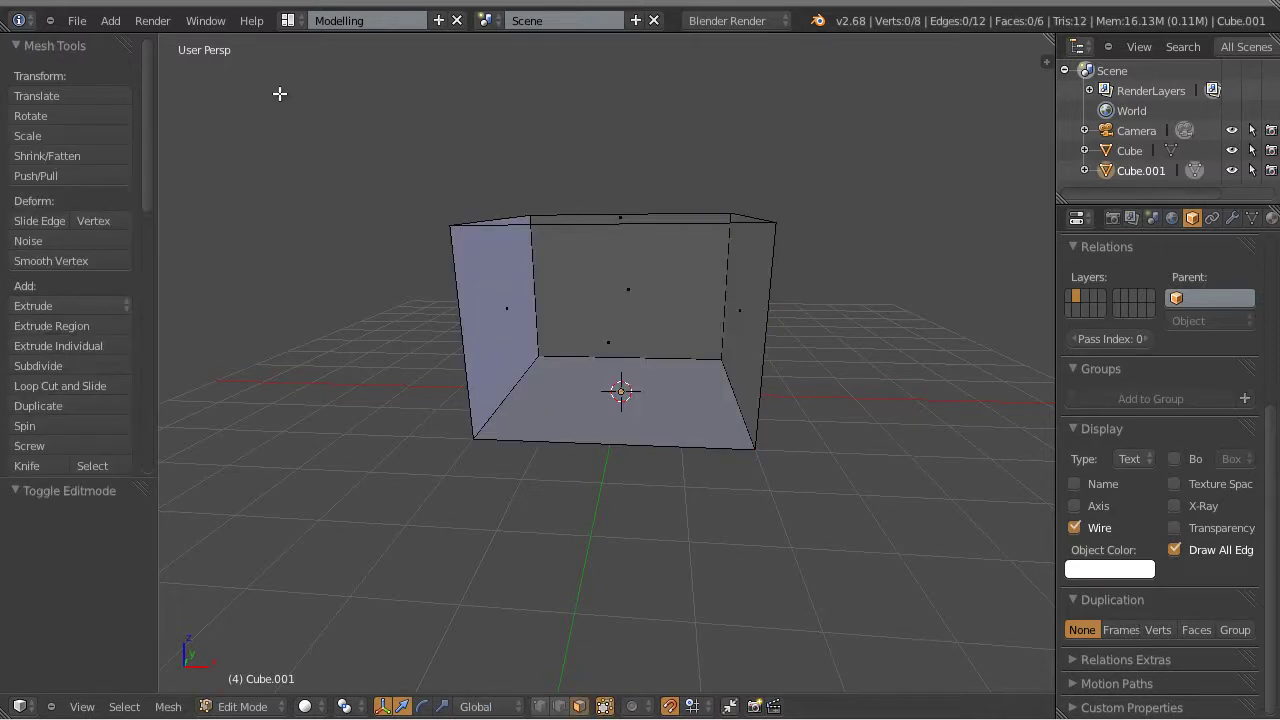
drag(285, 97, 903, 320)
middle_drag(917, 423, 561, 297)
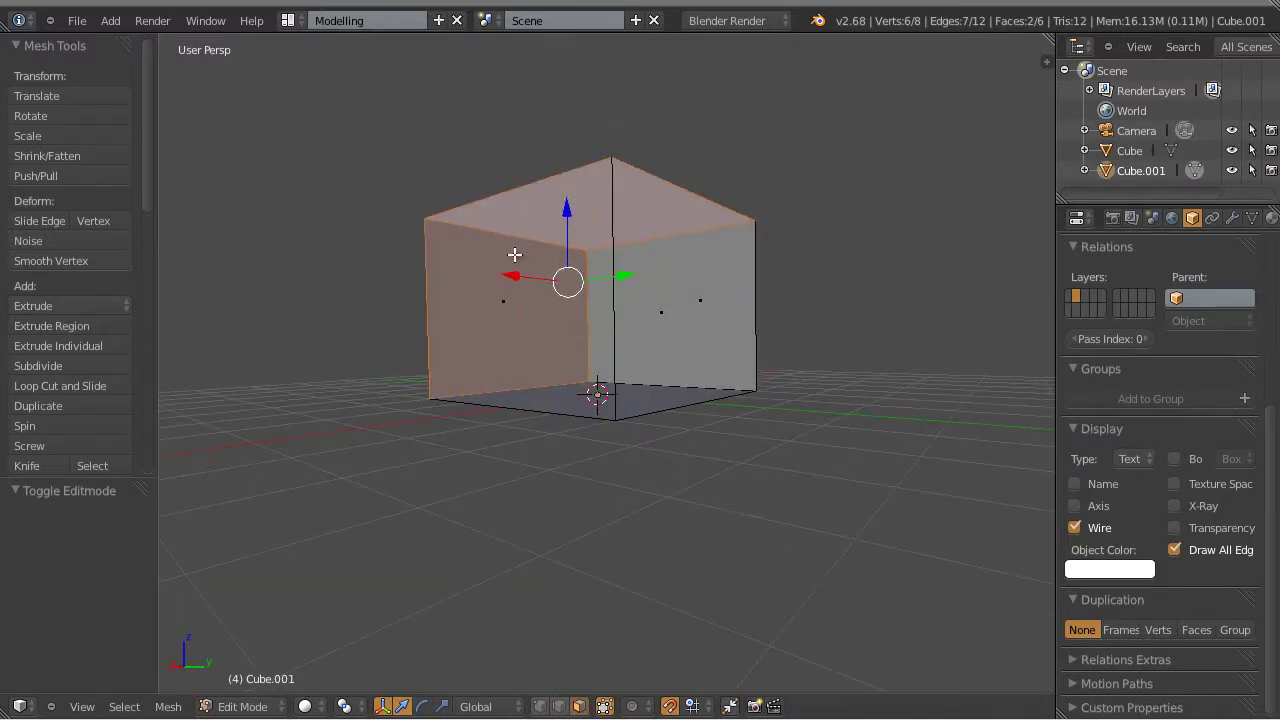
drag(512, 273, 617, 306)
key(ctrl+z)
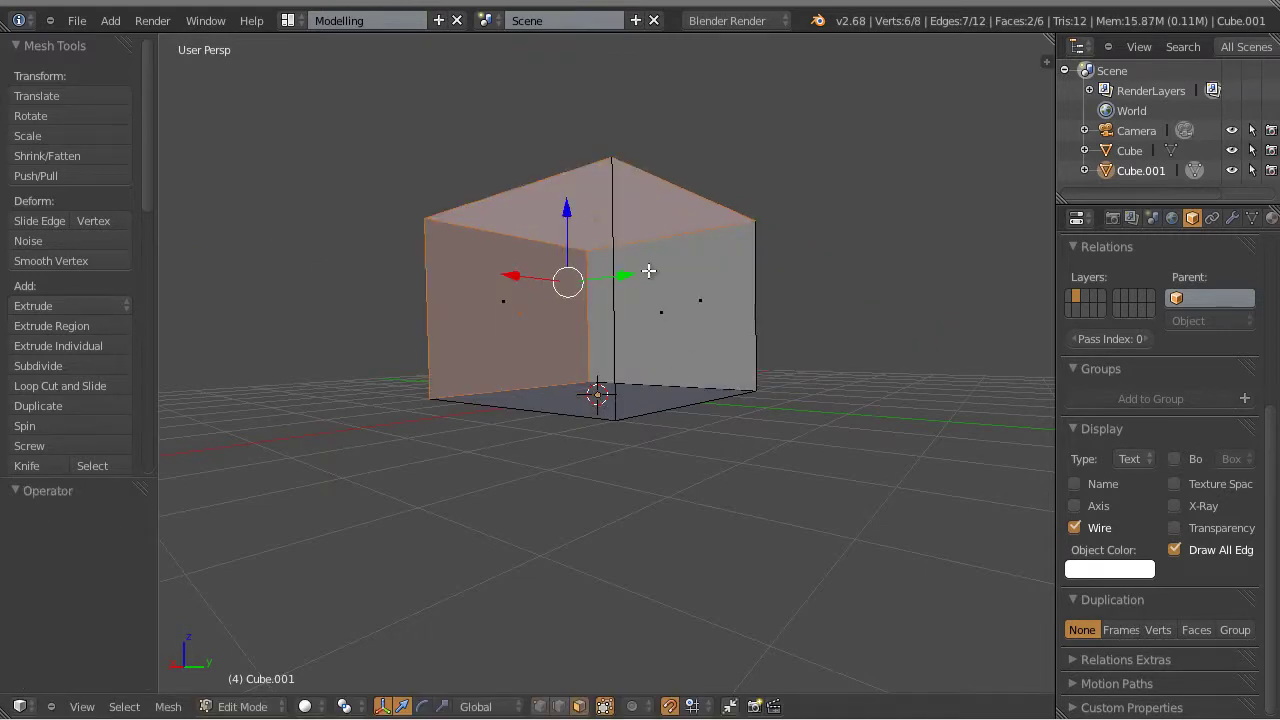
key(a)
middle_drag(731, 506, 700, 375)
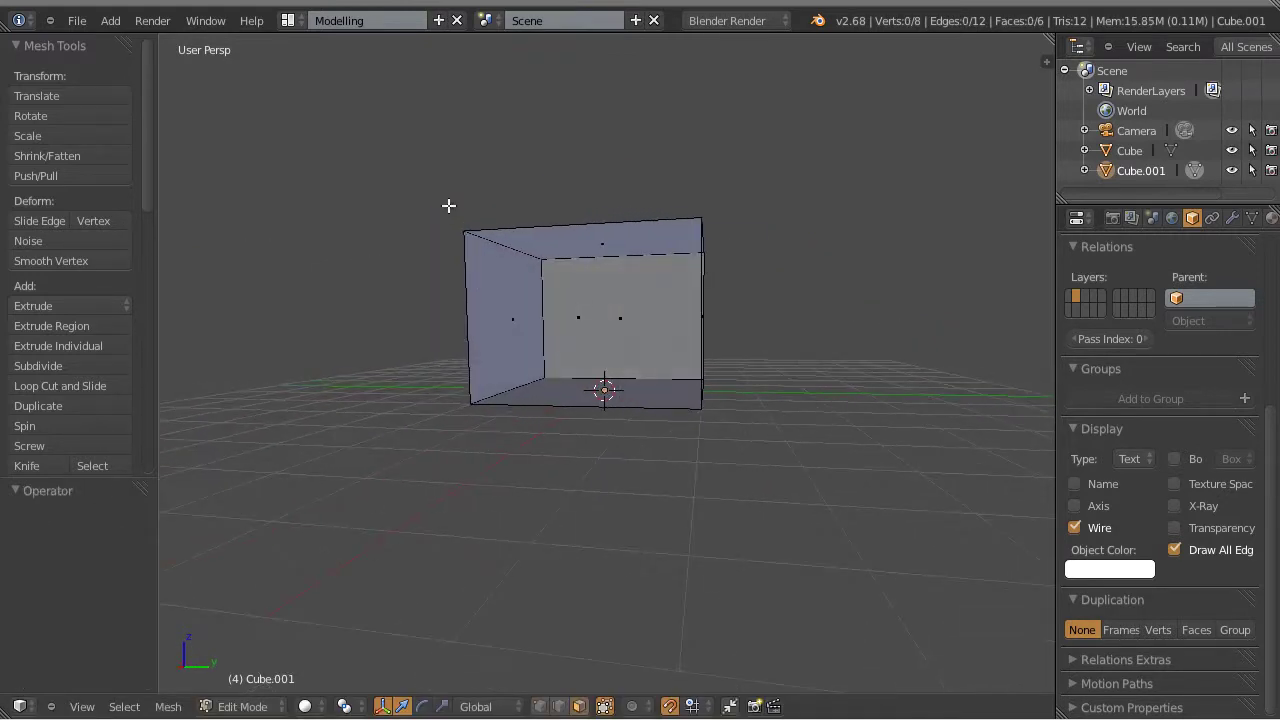
key(b)
drag(386, 164, 868, 362)
middle_drag(860, 374, 552, 277)
middle_drag(417, 358, 575, 302)
middle_drag(816, 400, 581, 259)
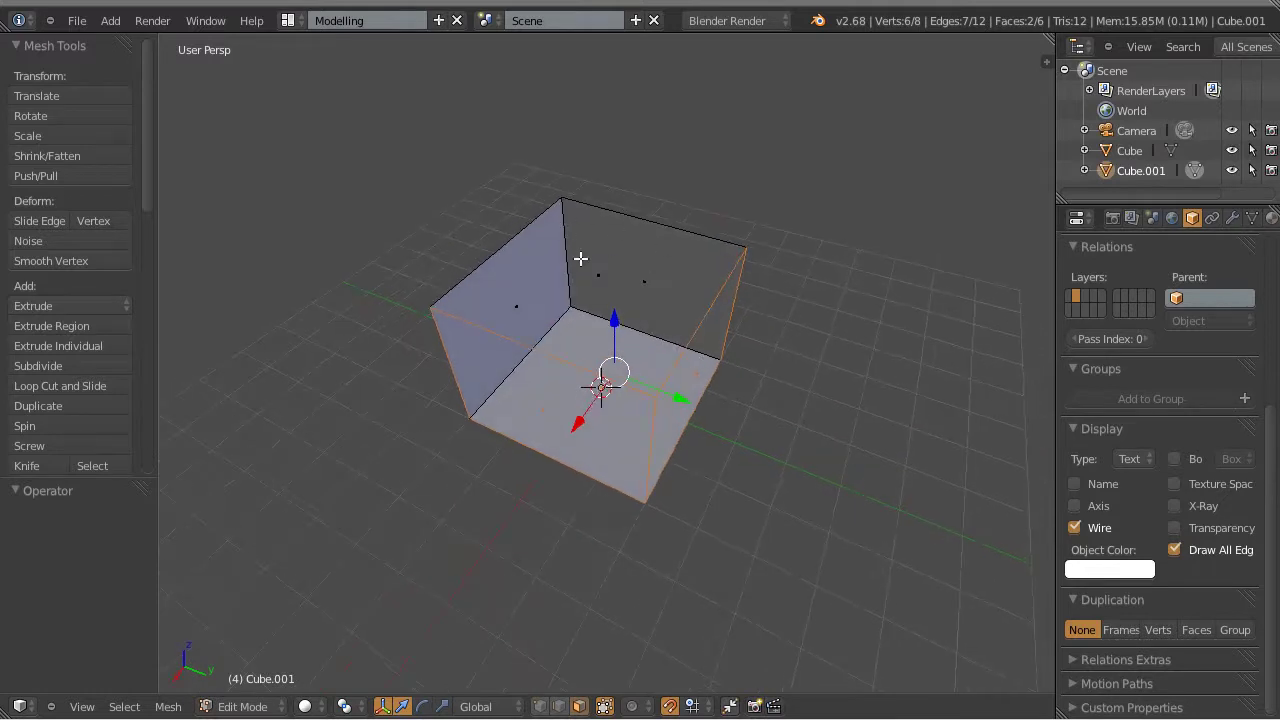
middle_drag(797, 420, 816, 355)
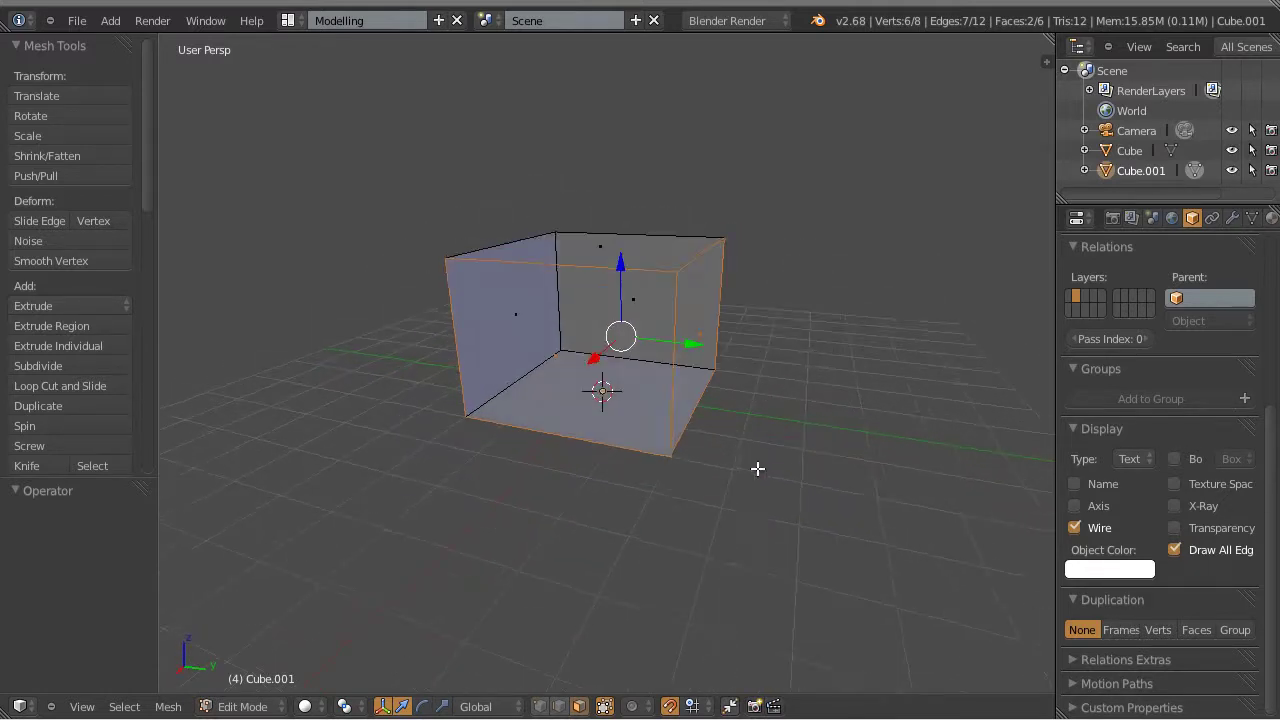
Turn off Limit selection to visible and select every face except the bottom.
click(605, 706)
drag(332, 156, 814, 354)
middle_drag(845, 460, 414, 414)
key(f)
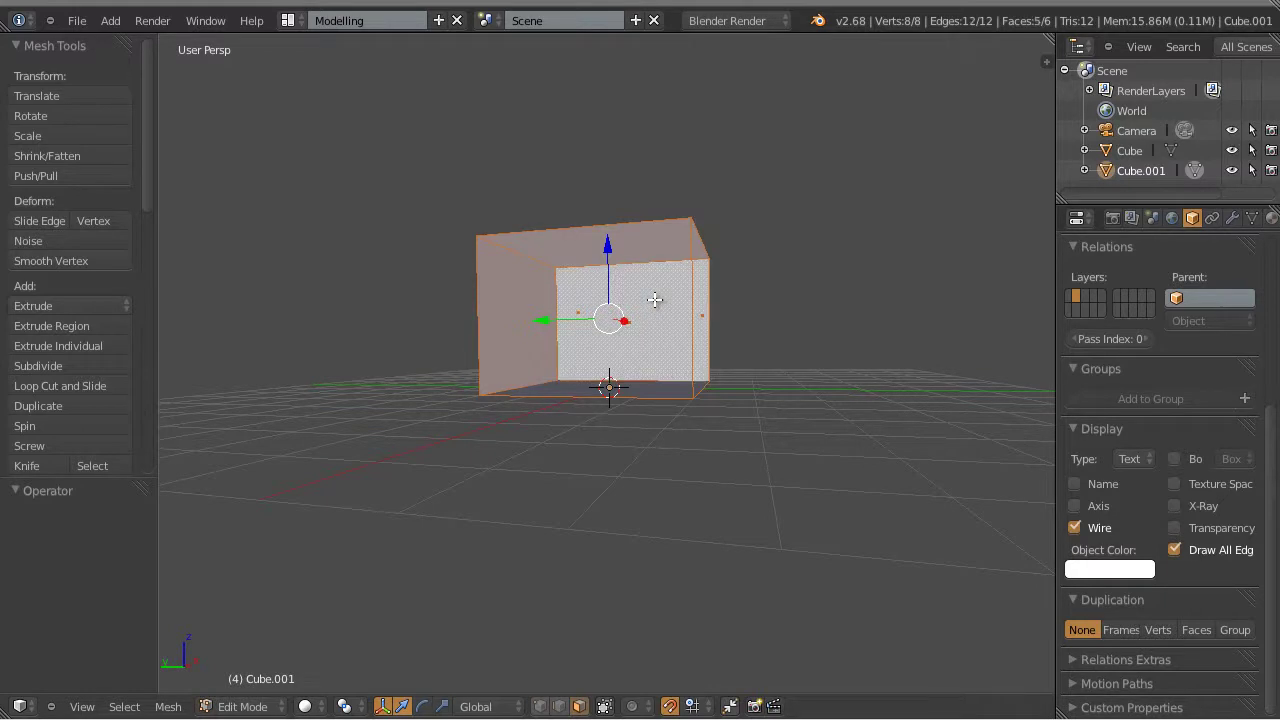
middle_drag(857, 451, 806, 423)
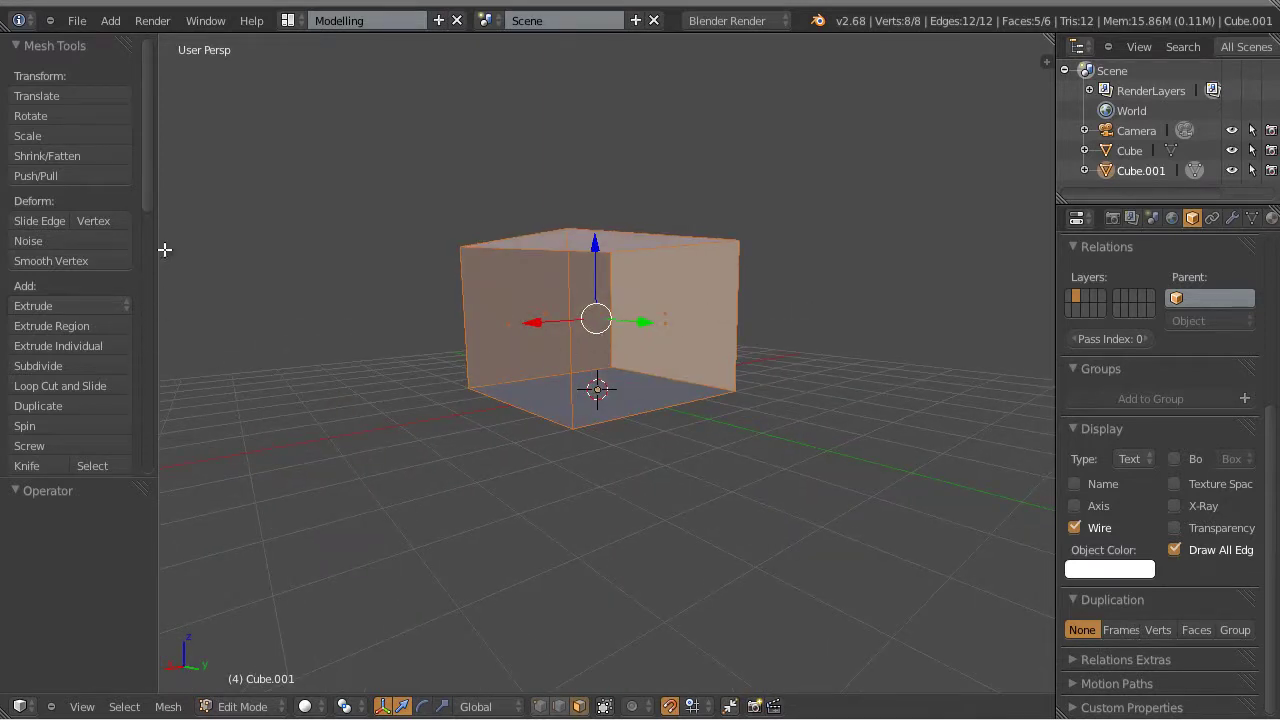
drag(147, 191, 160, 299)
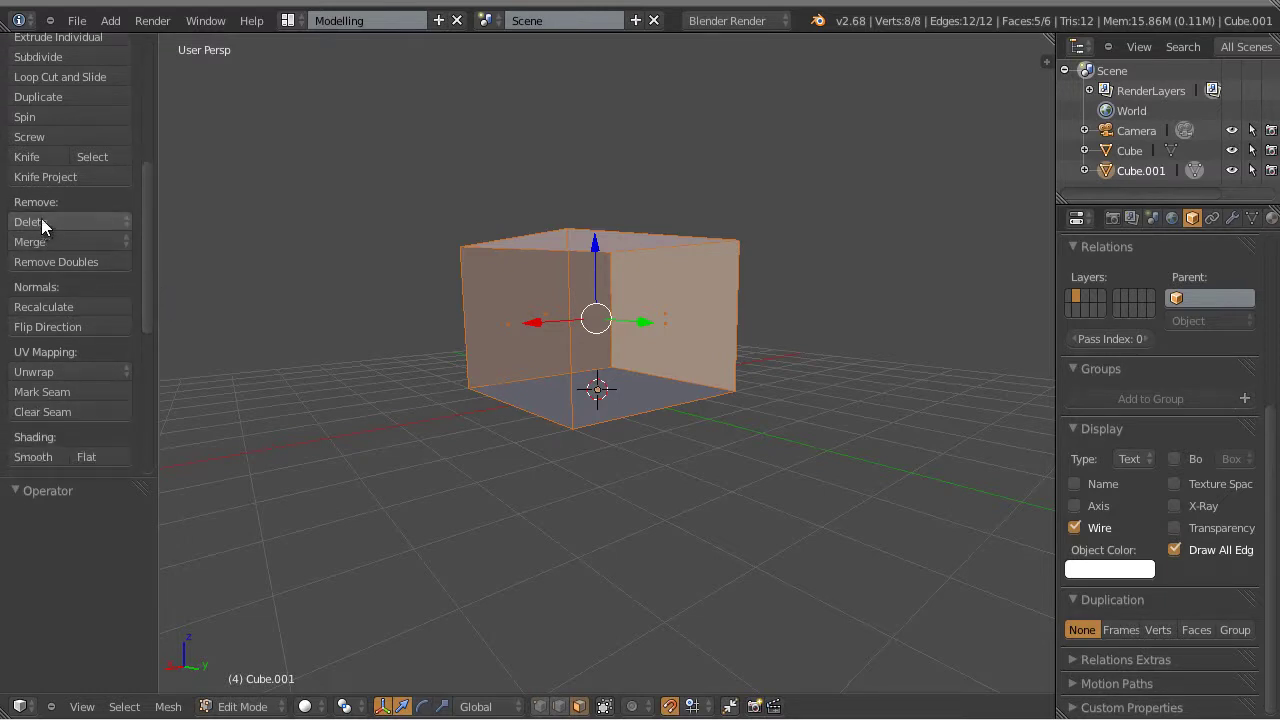
Delete the selected faces of Cube.001, leaving only the floor face.
click(41, 221)
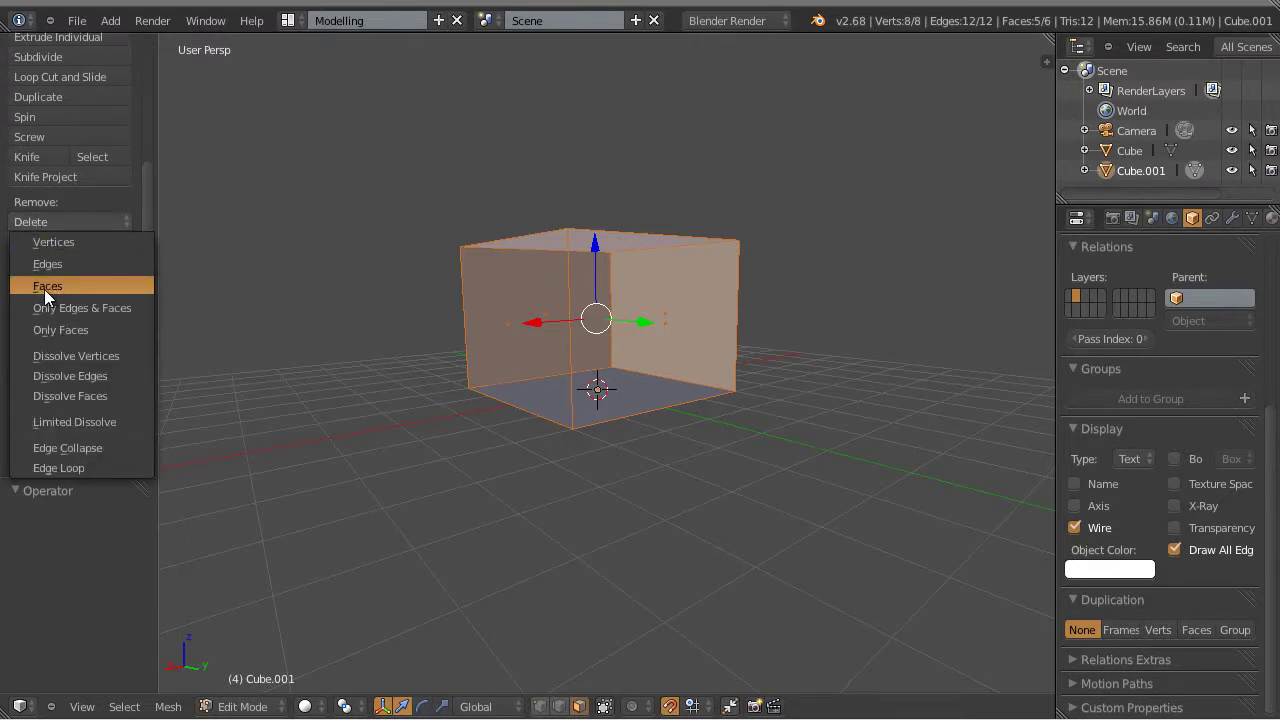
click(97, 285)
middle_drag(597, 290, 499, 481)
key(a)
scroll(634, 486, up, 3)
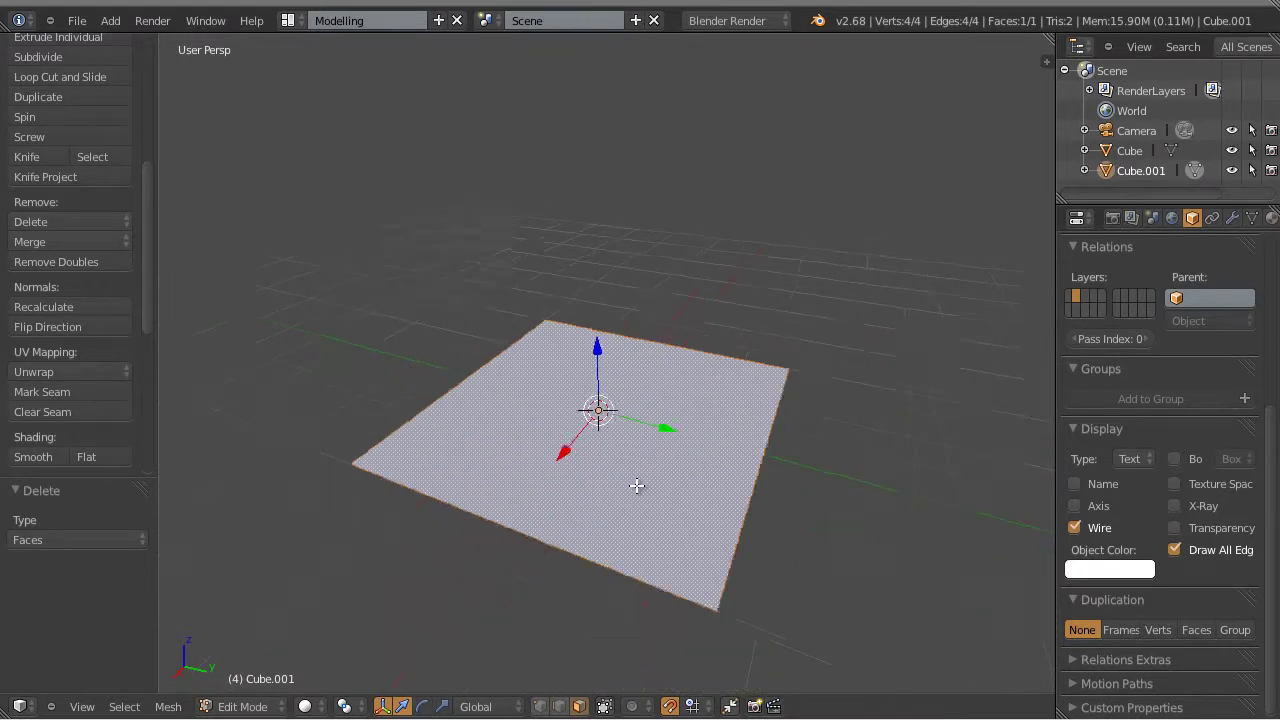
scroll(634, 484, down, 3)
Return the floor tile to Object Mode, deselect it, and orbit around it.
key(Tab)
key(a)
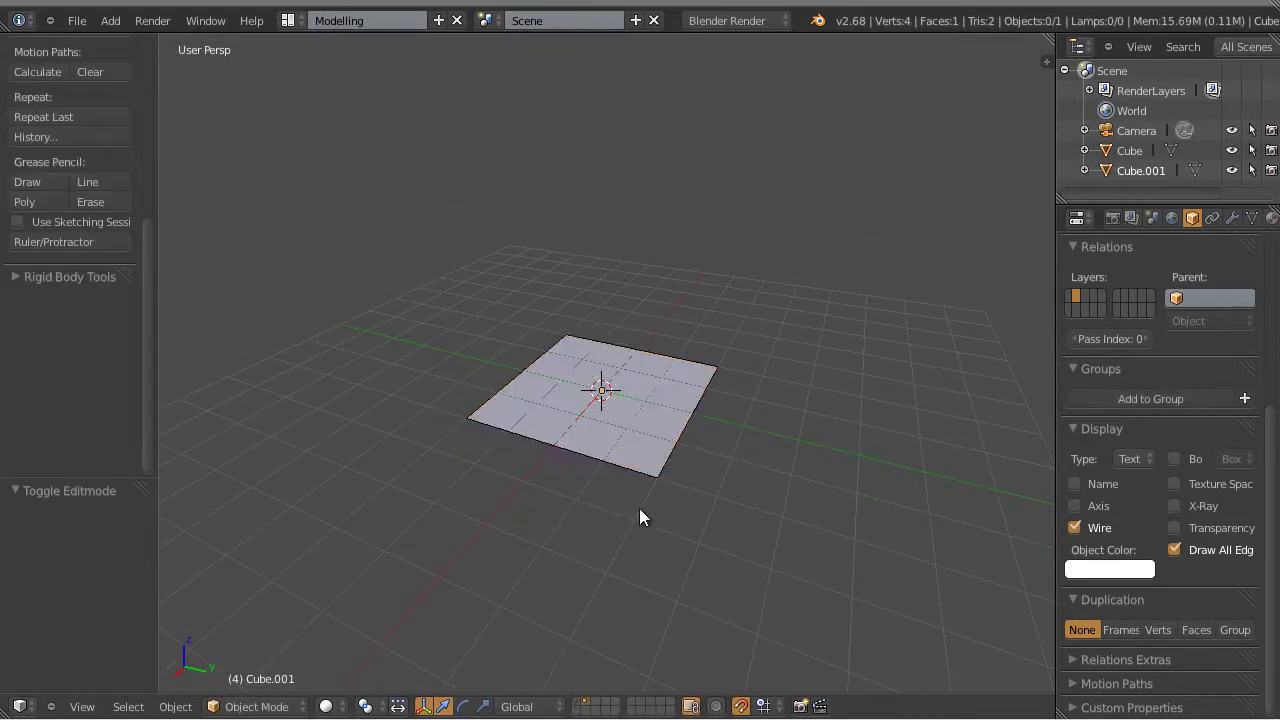
scroll(637, 505, down, 2)
scroll(637, 505, up, 4)
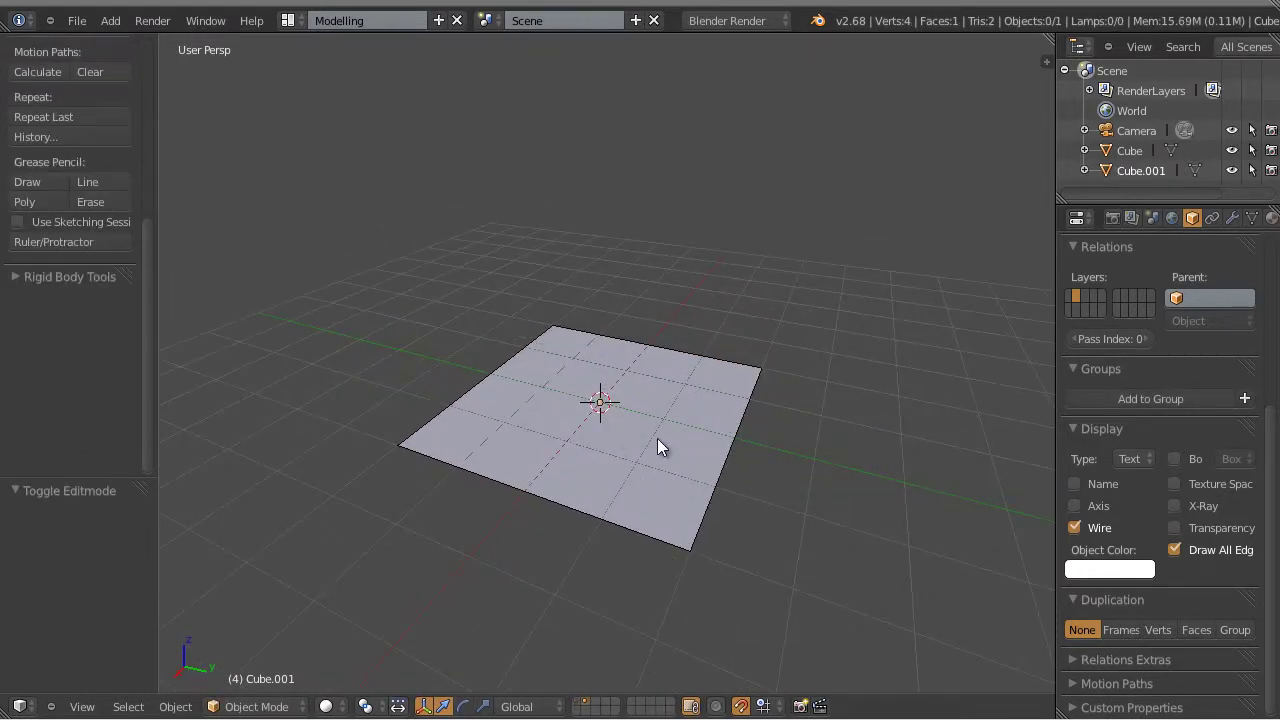
scroll(657, 438, down, 3)
middle_drag(622, 482, 625, 372)
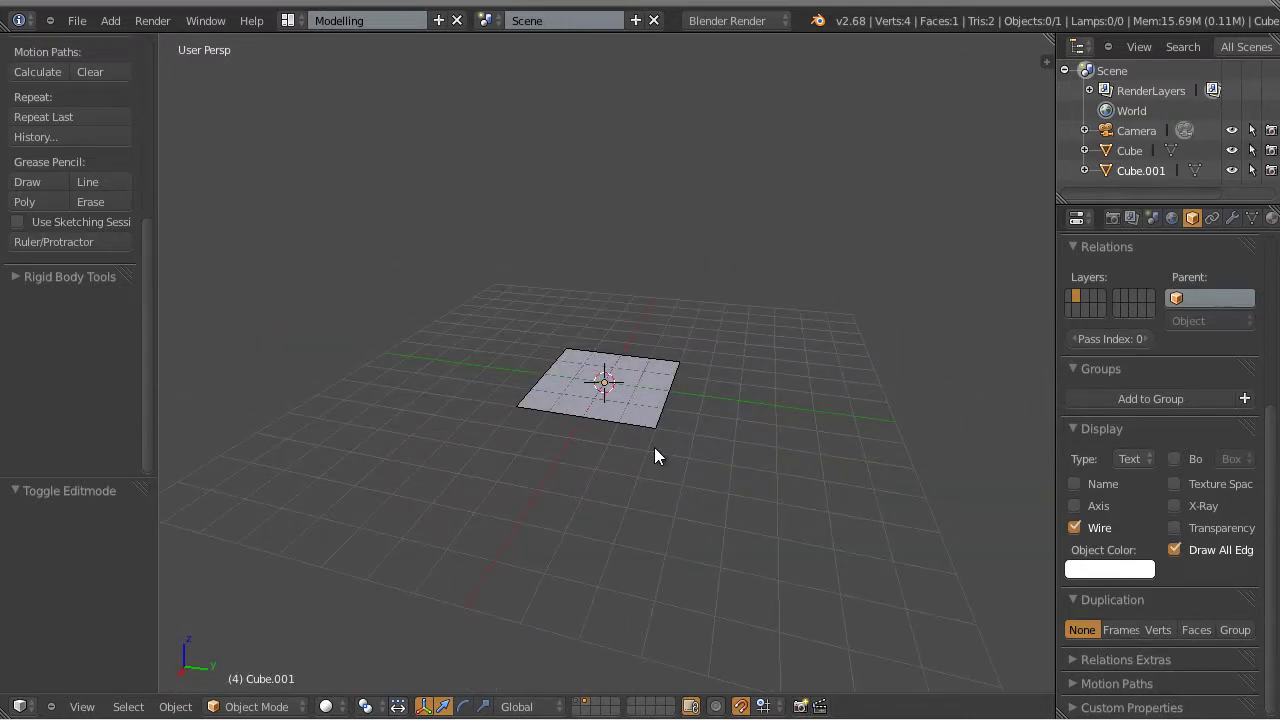
shift+click(577, 705)
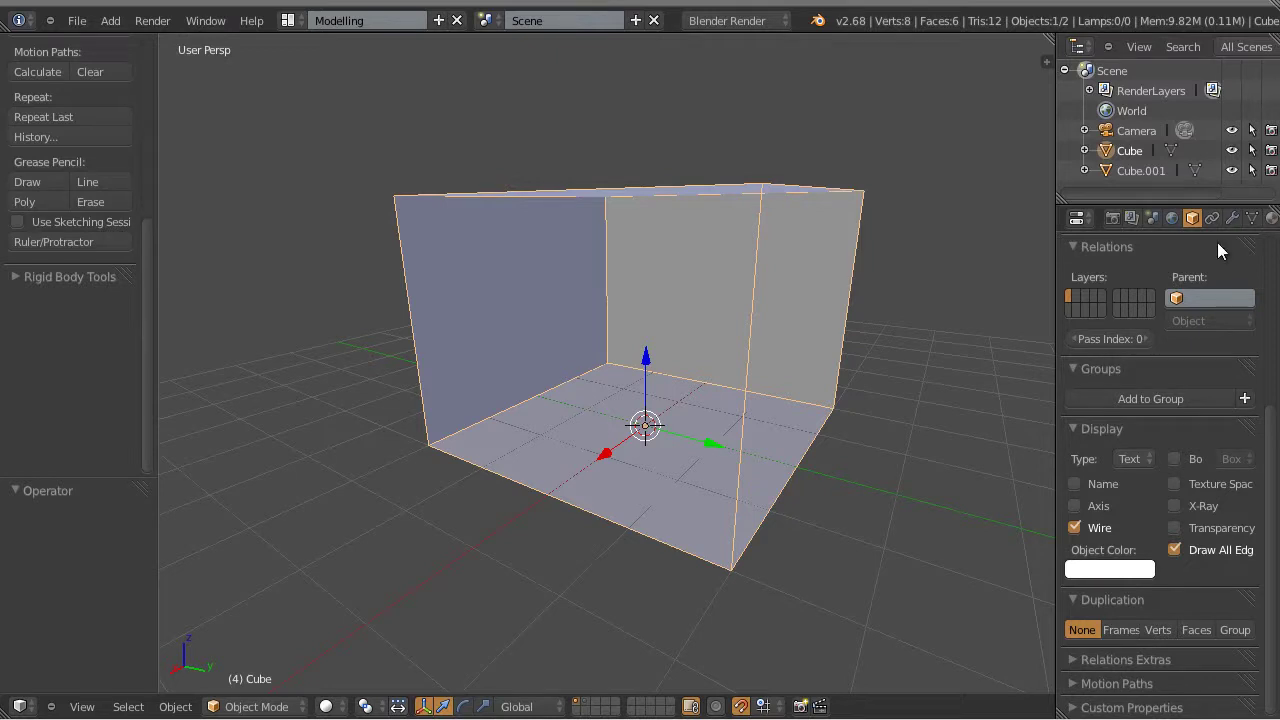
middle_drag(898, 408, 565, 410)
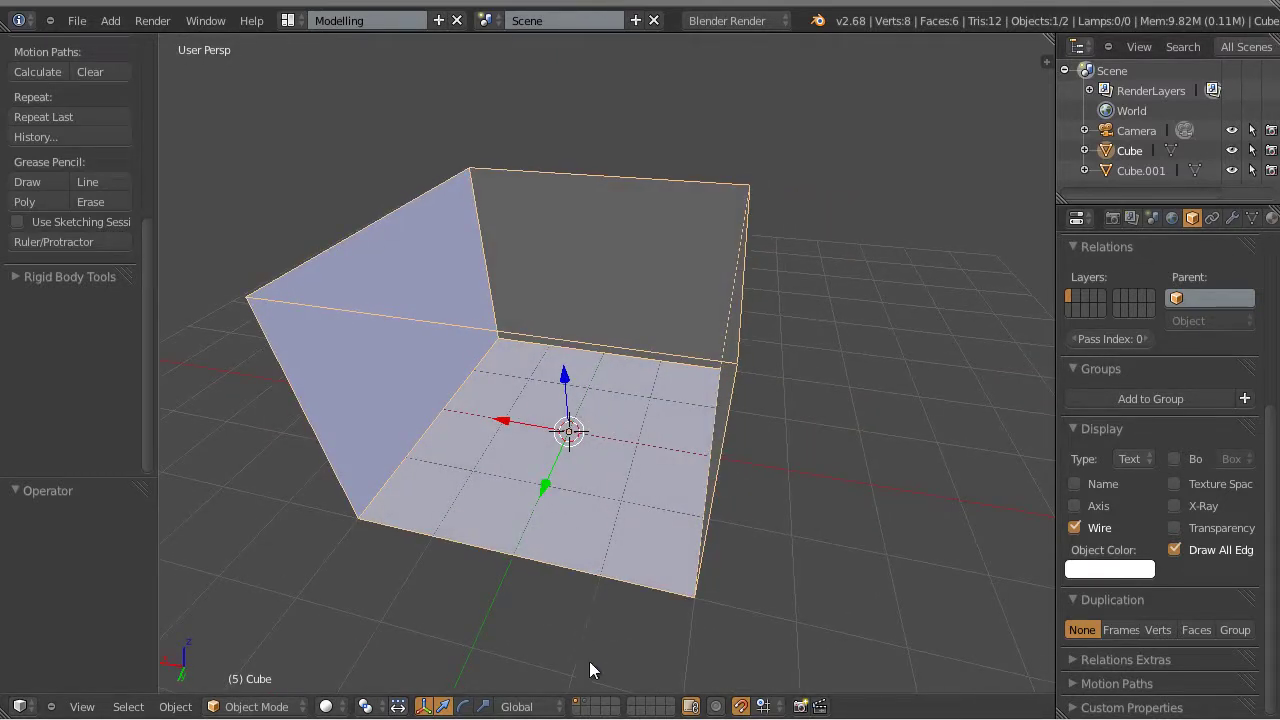
key(Delete)
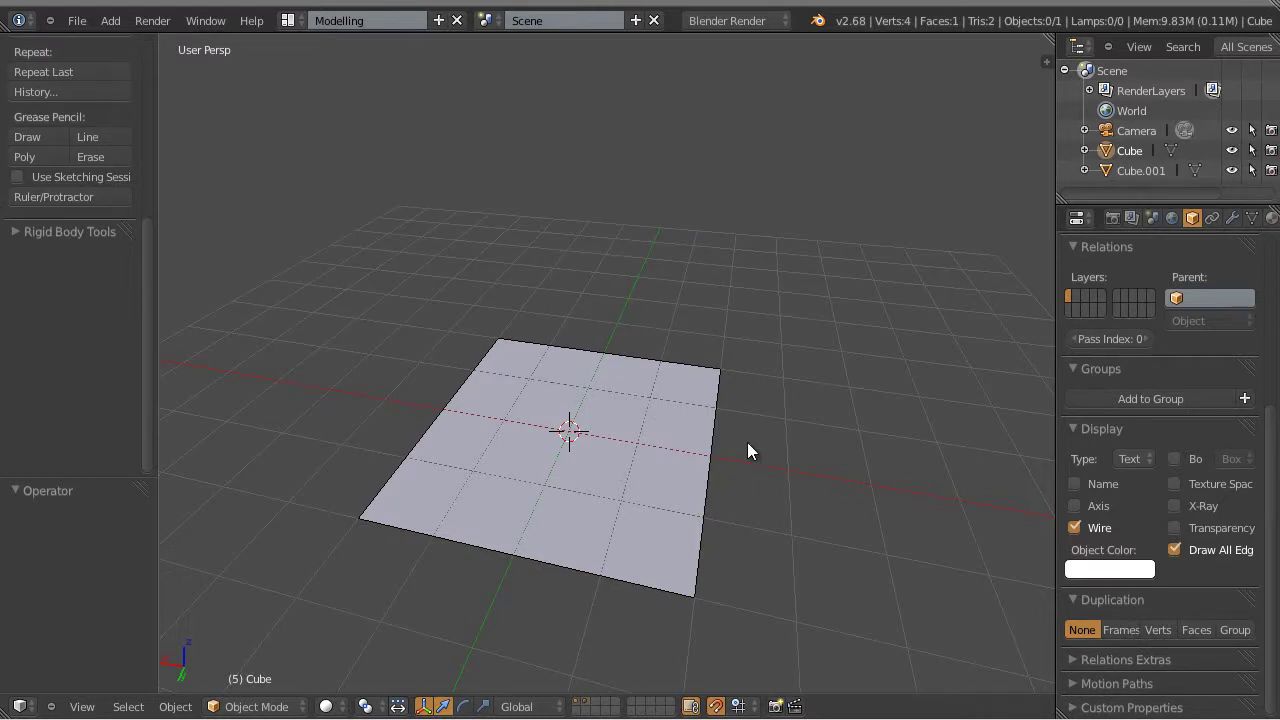
scroll(747, 442, down, 5)
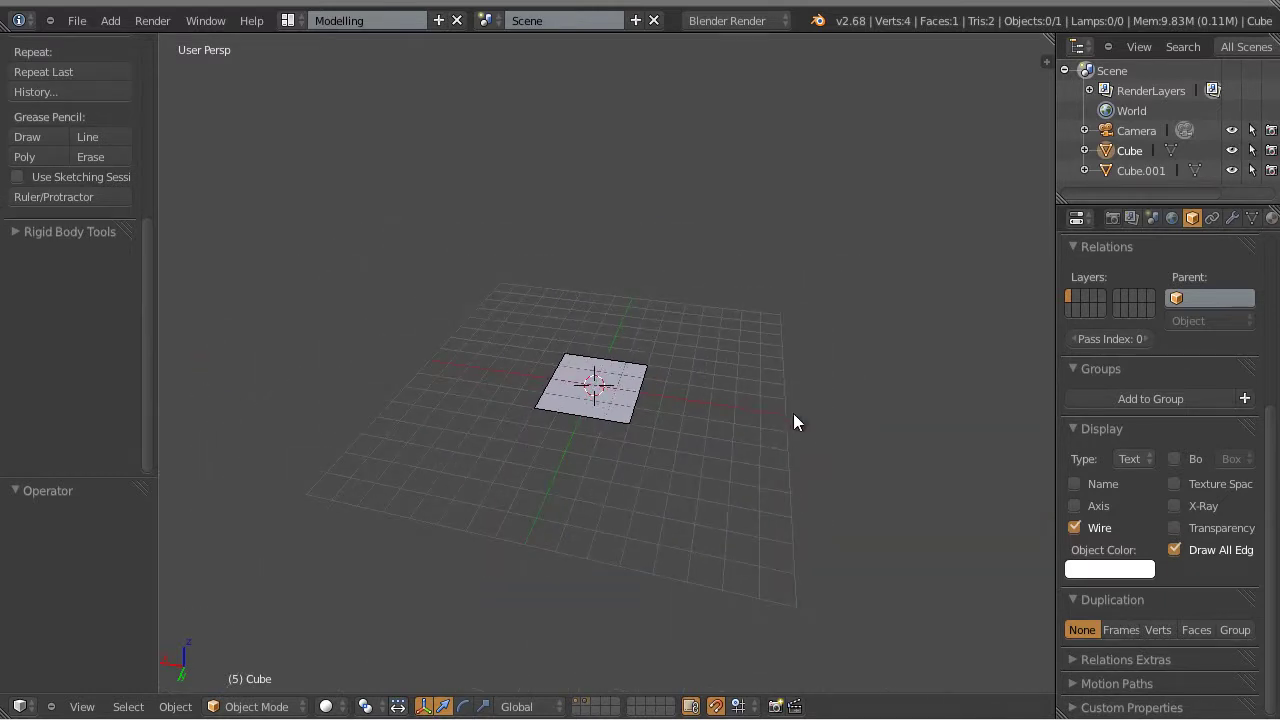
scroll(793, 413, up, 2)
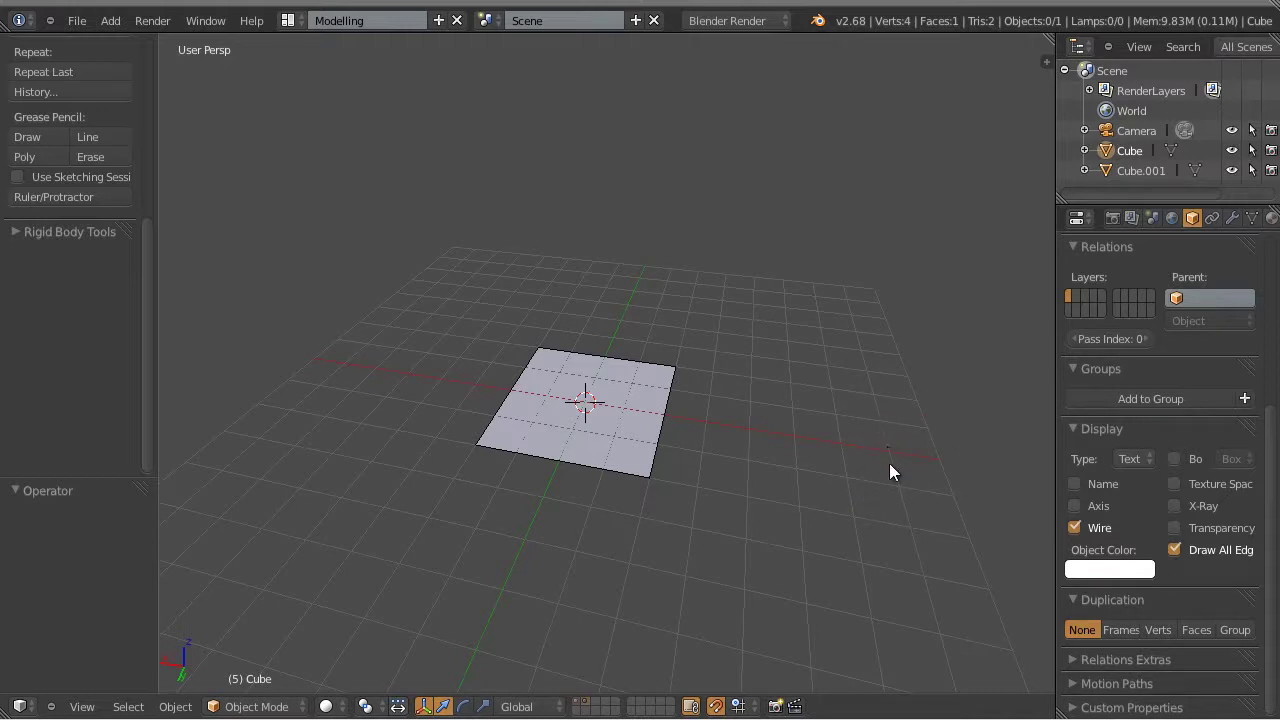
middle_drag(933, 515, 819, 340)
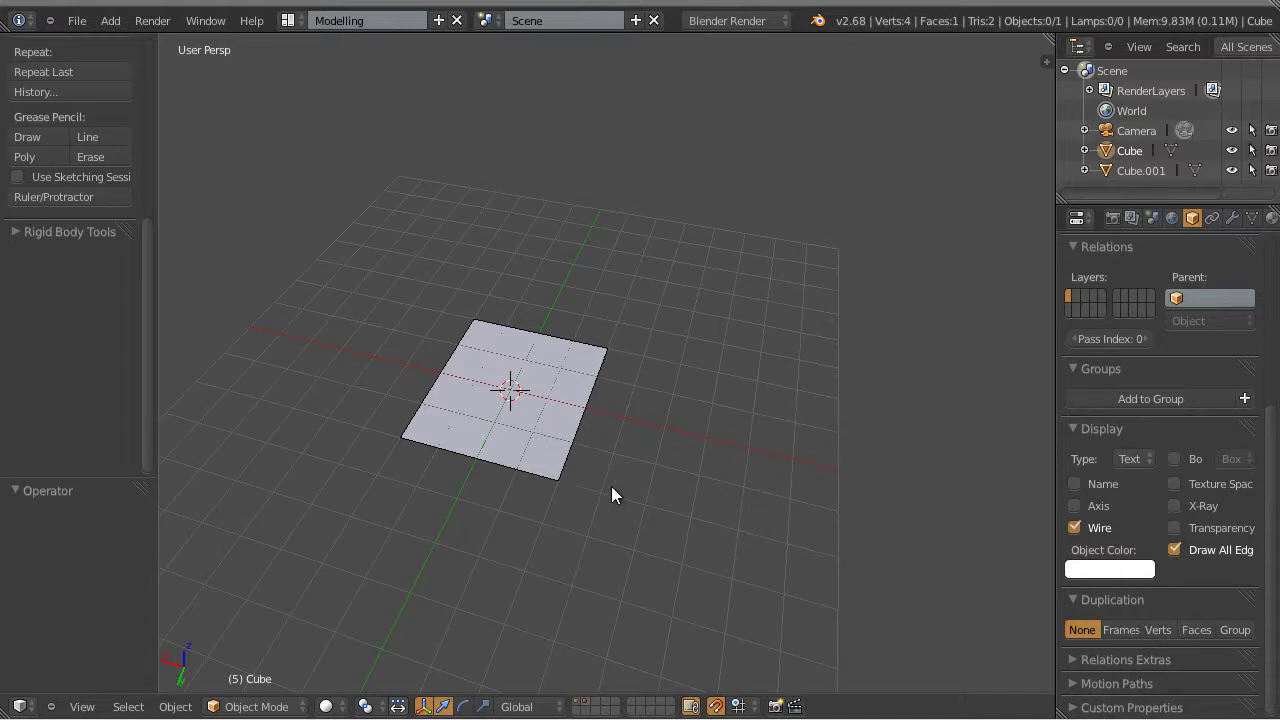
Show layer 1 and duplicate the room cube as Cube.002 in its original place.
click(578, 704)
middle_drag(667, 462, 671, 396)
scroll(594, 414, up, 3)
scroll(615, 440, down, 2)
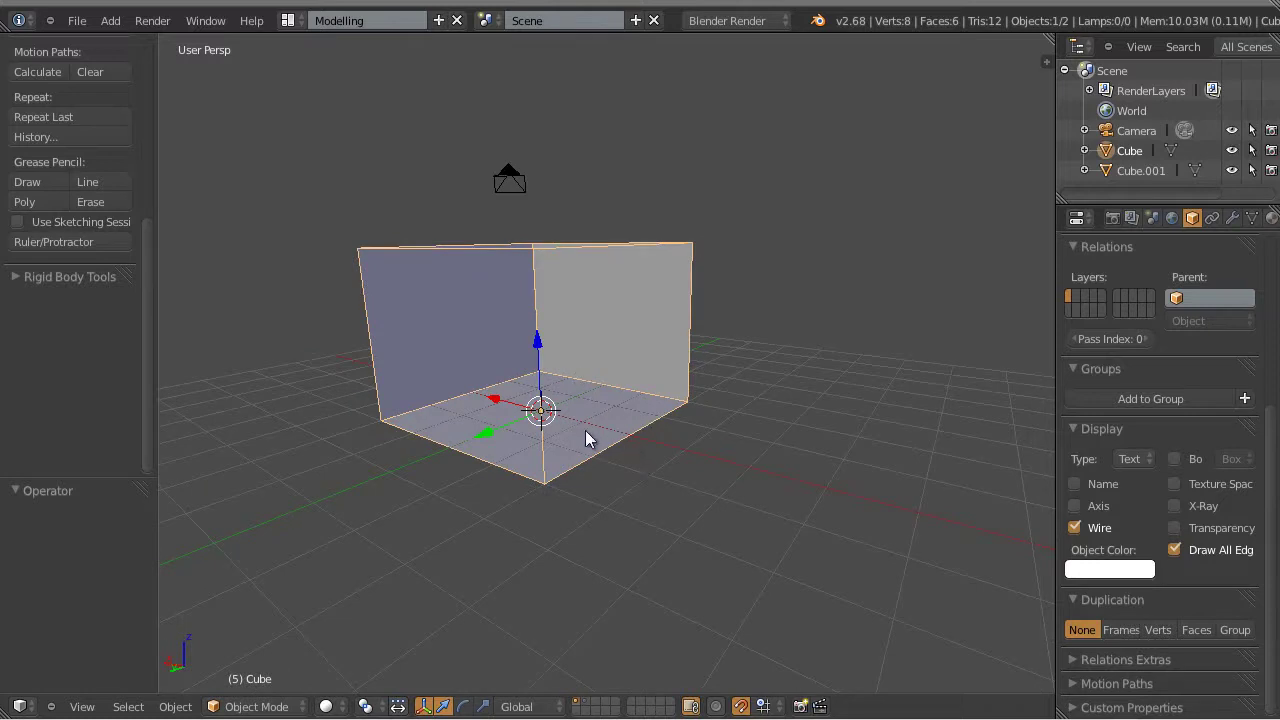
scroll(600, 450, up, 2)
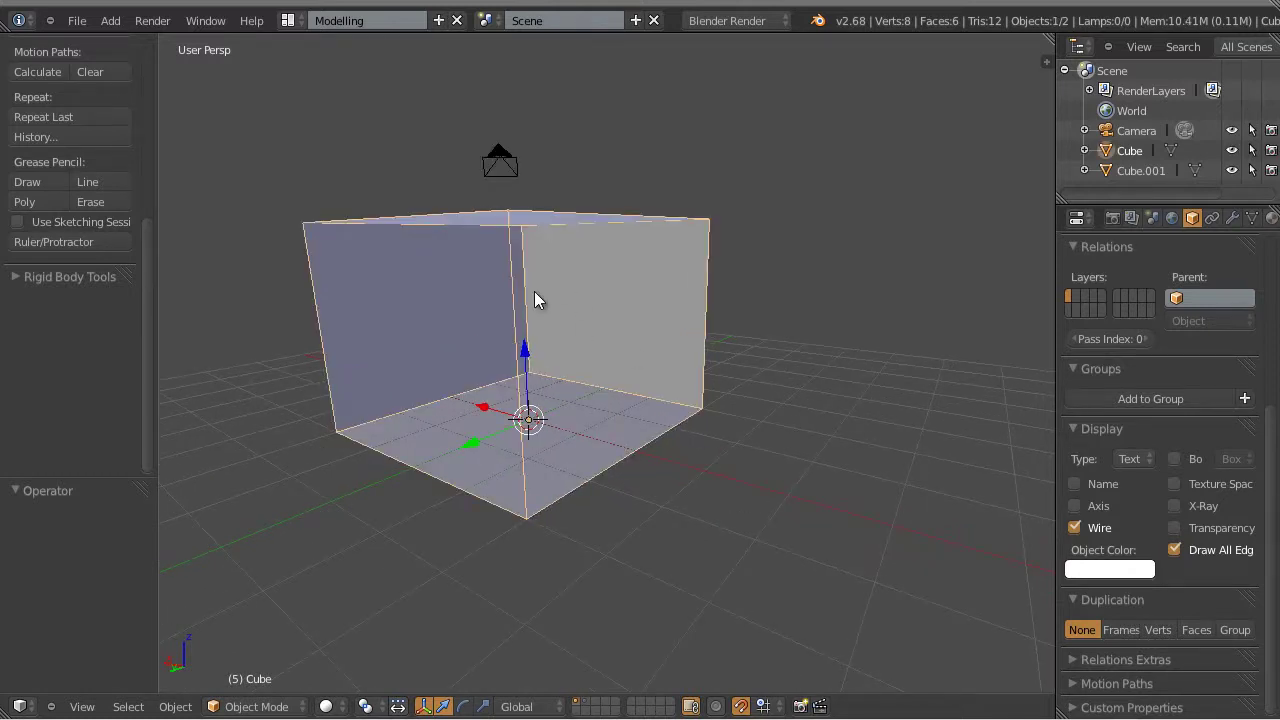
middle_drag(547, 313, 586, 300)
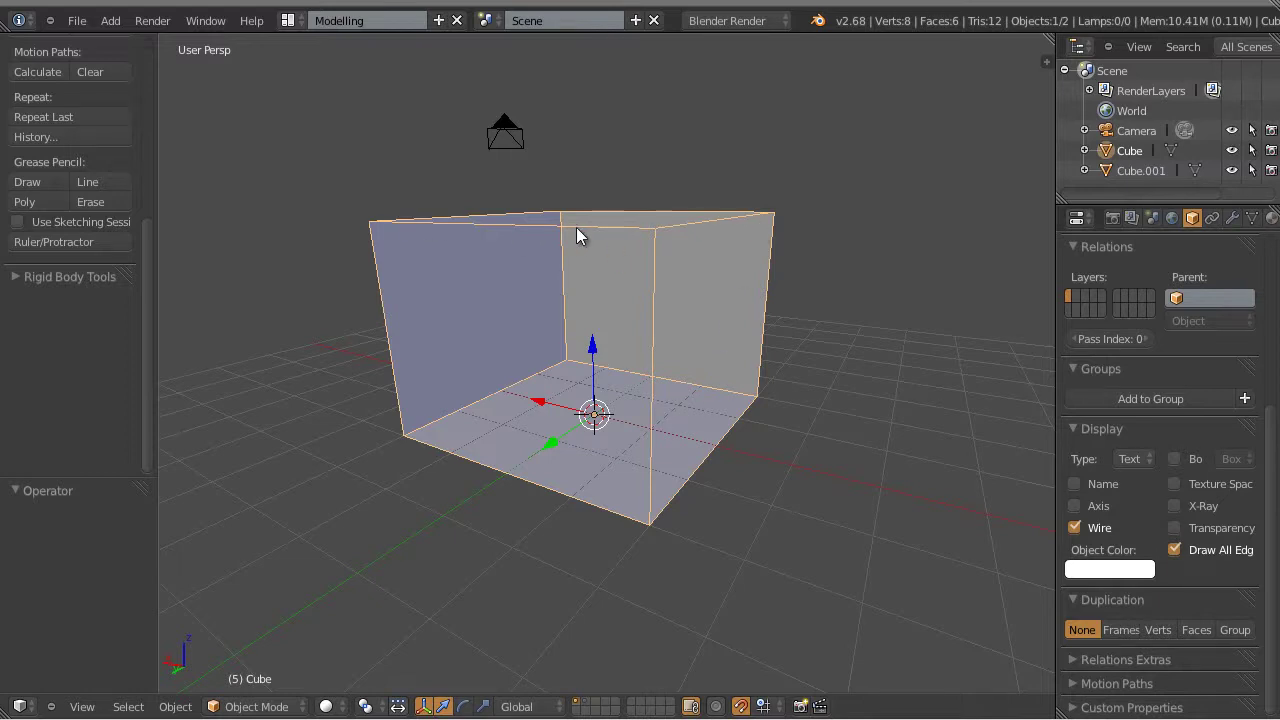
key(shift+d)
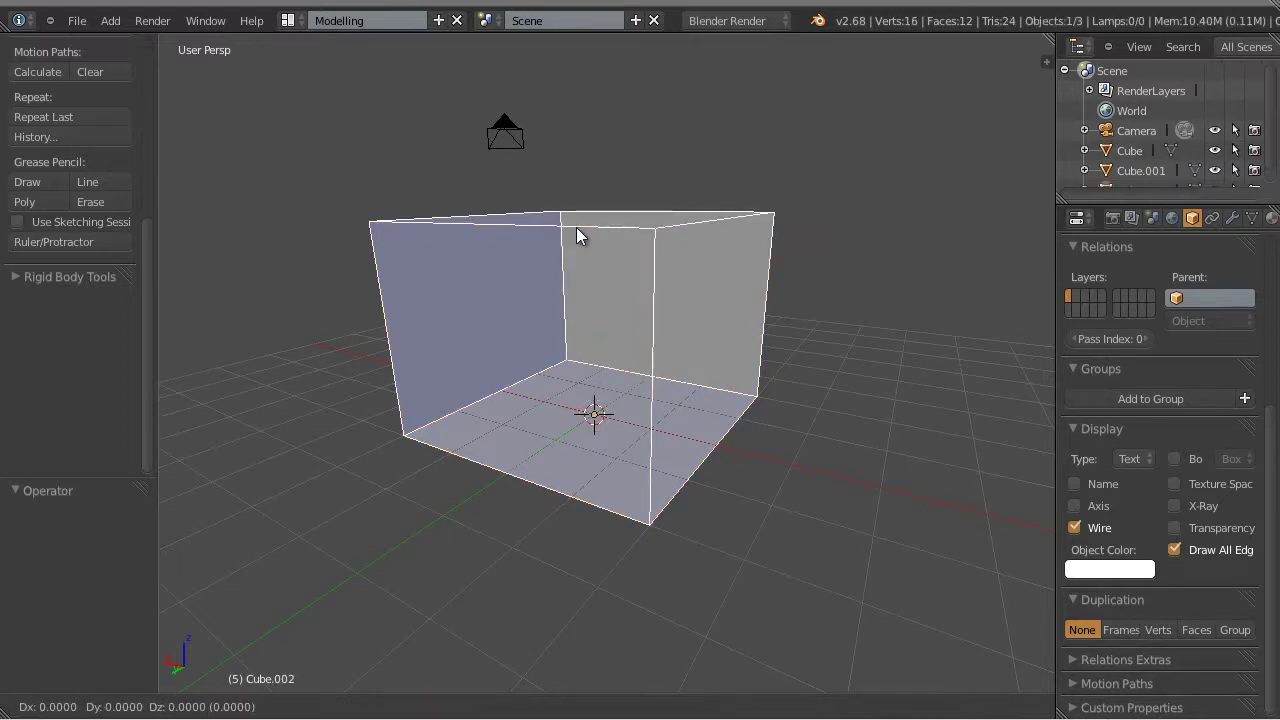
right_click(576, 235)
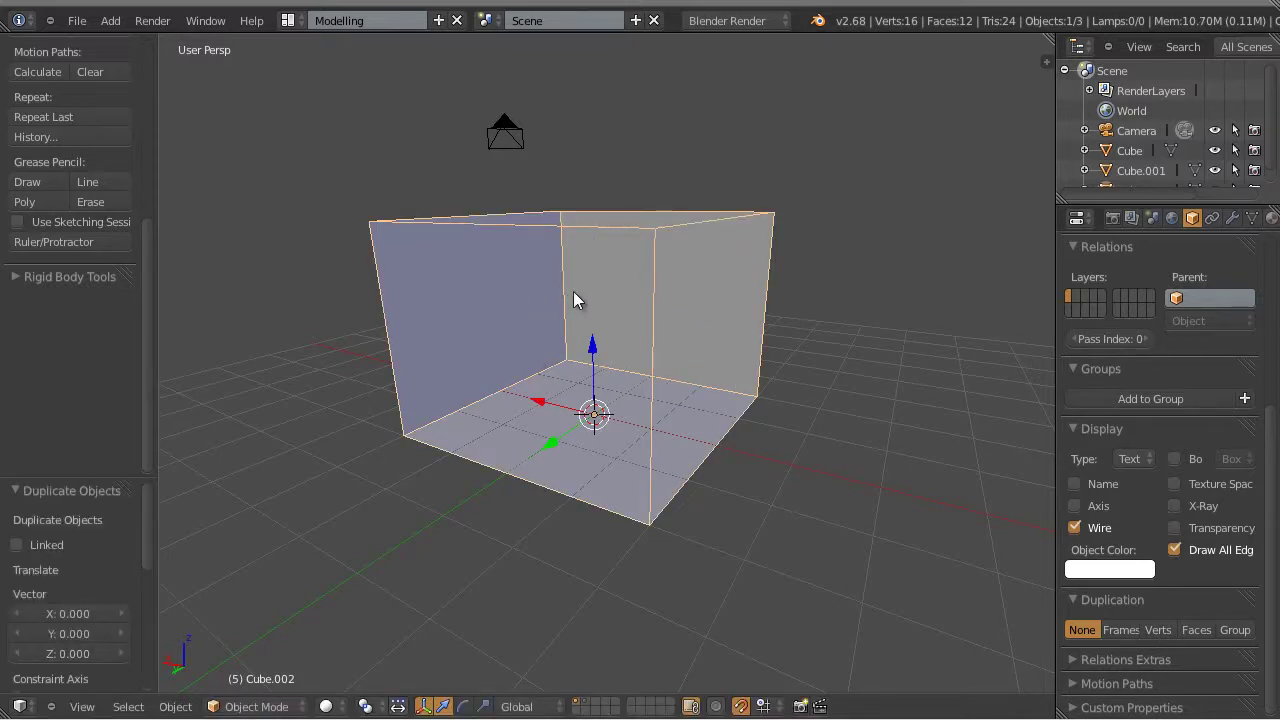
Move Cube.002 to X -3, then undo so it stays at the origin.
key(g)
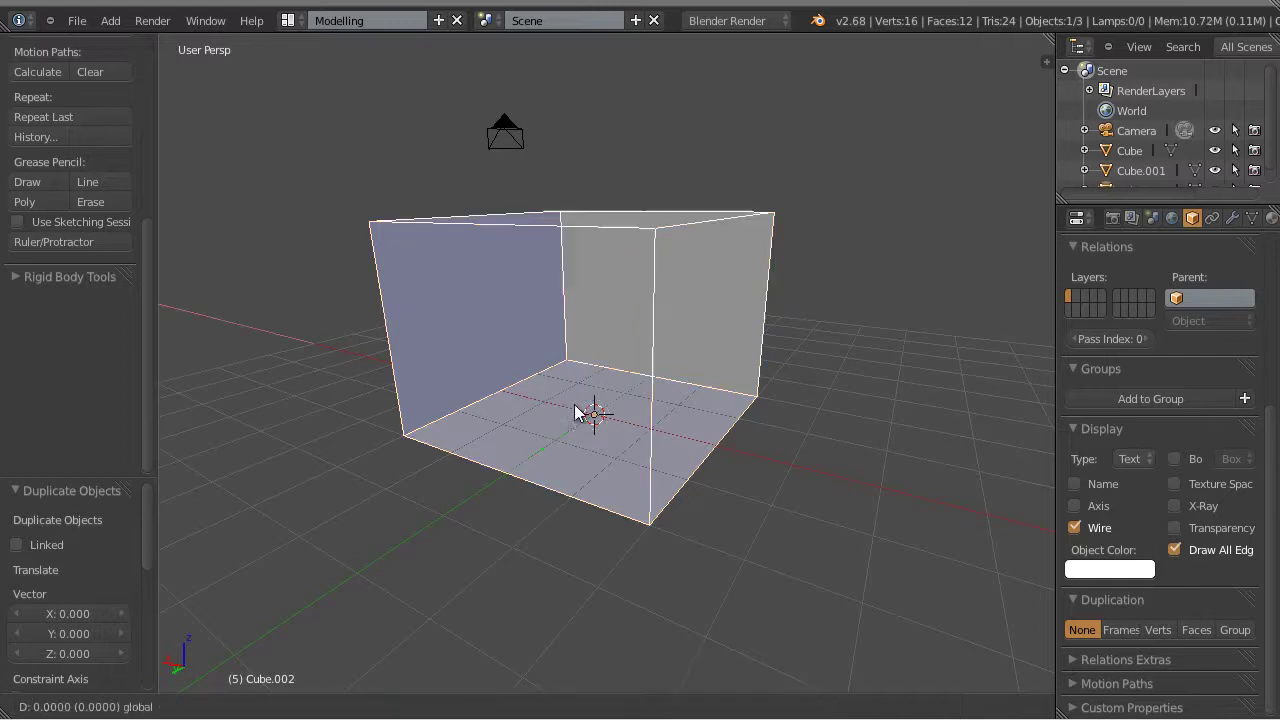
key(x)
key(minus)
key(3)
key(Return)
key(ctrl+z)
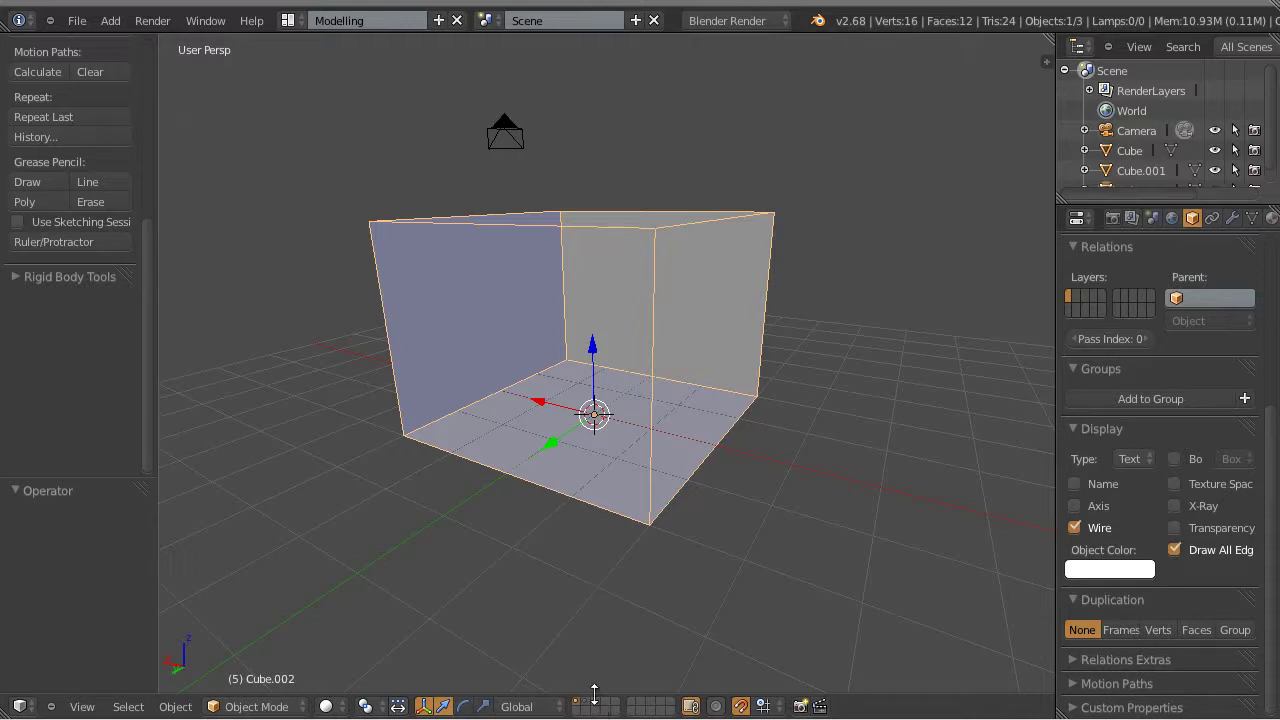
Send Cube.002 to layer 3 and display that layer.
click(187, 704)
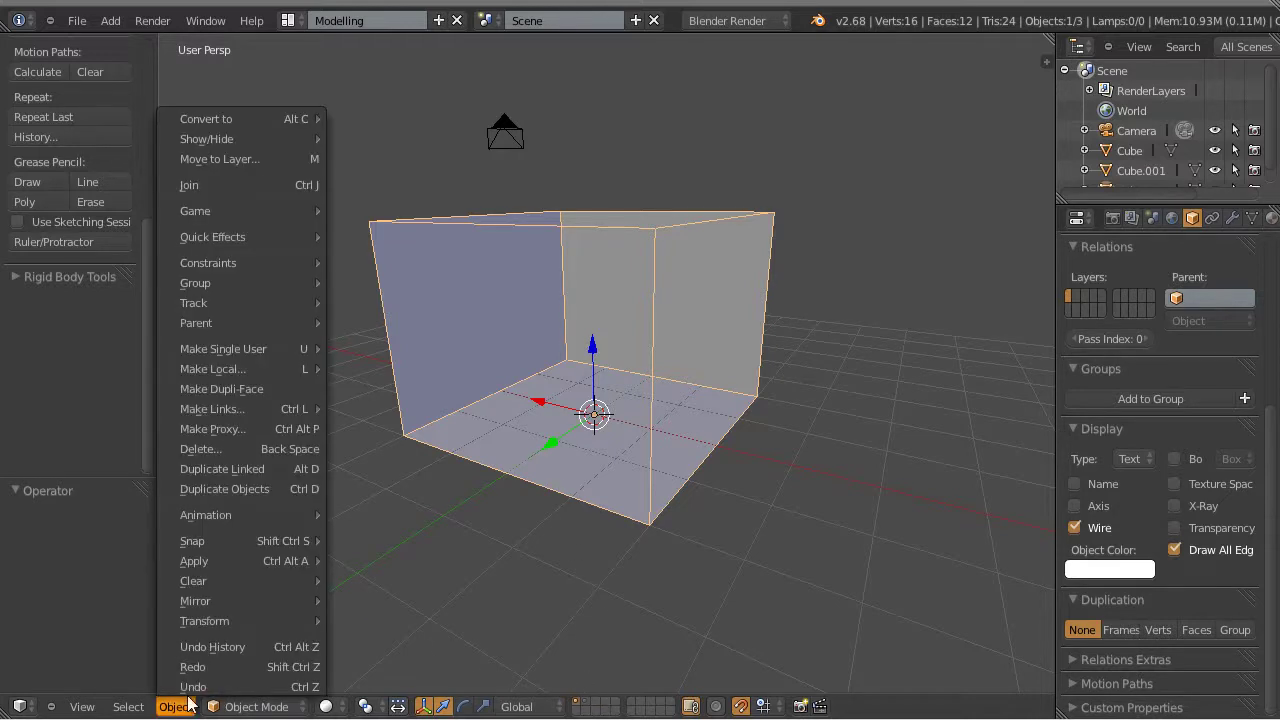
click(230, 160)
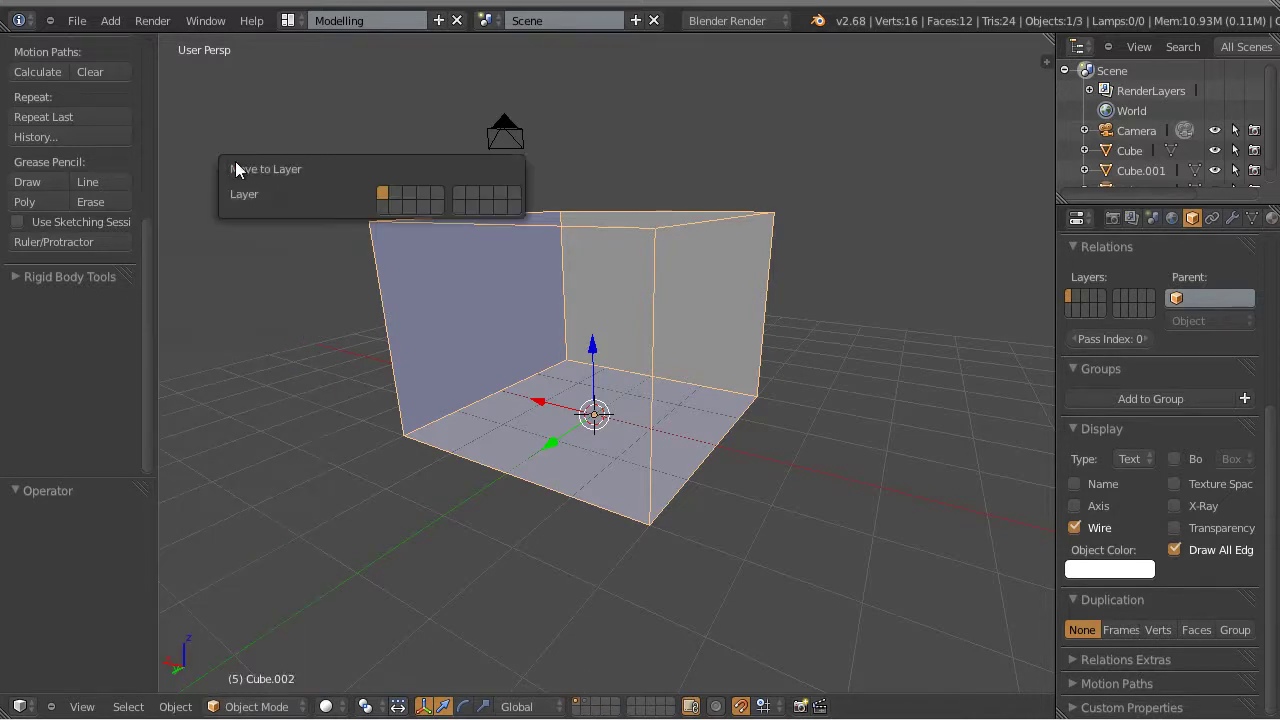
click(407, 191)
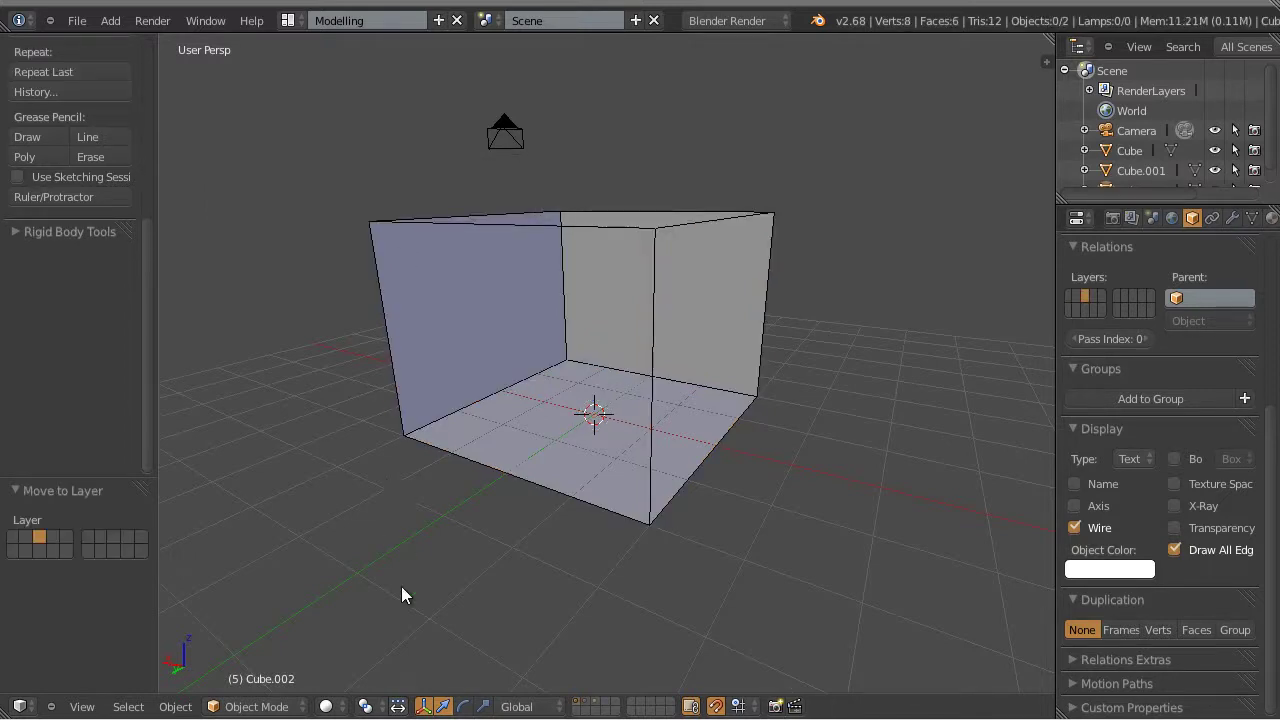
click(597, 702)
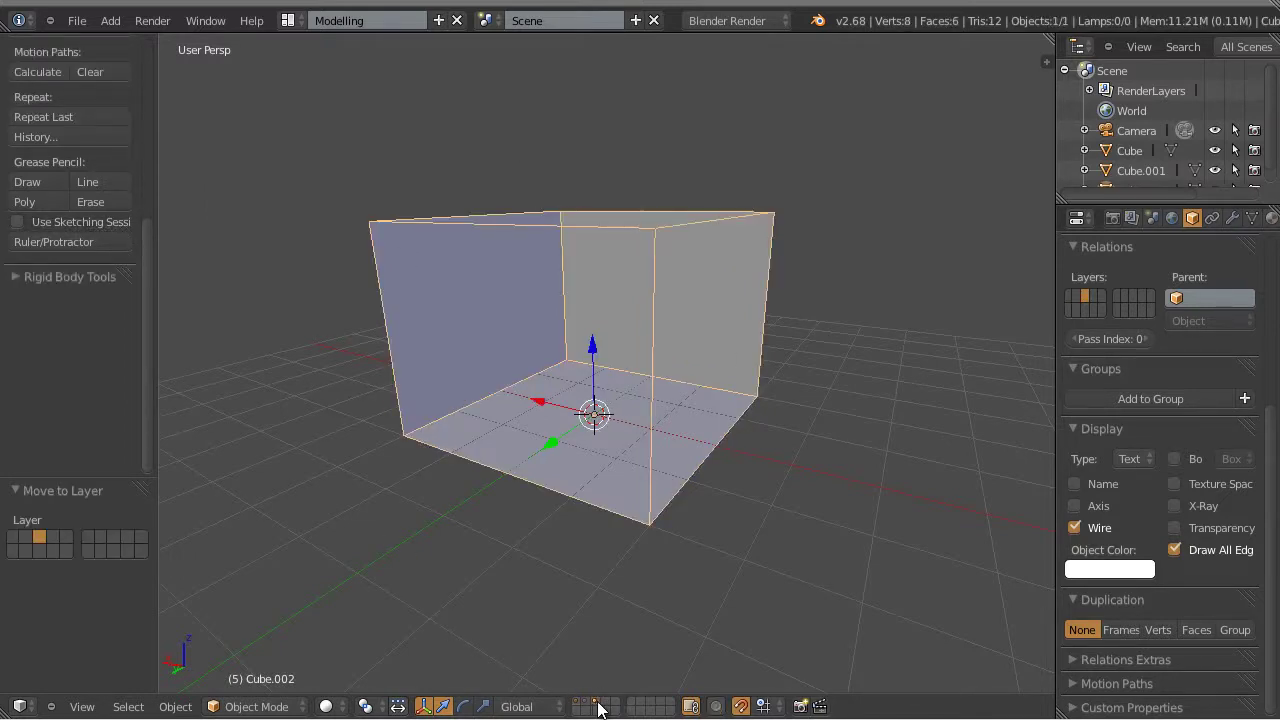
Deselect and reselect Cube.002, orbiting and zooming to inspect it from several angles.
key(a)
middle_drag(476, 404, 531, 238)
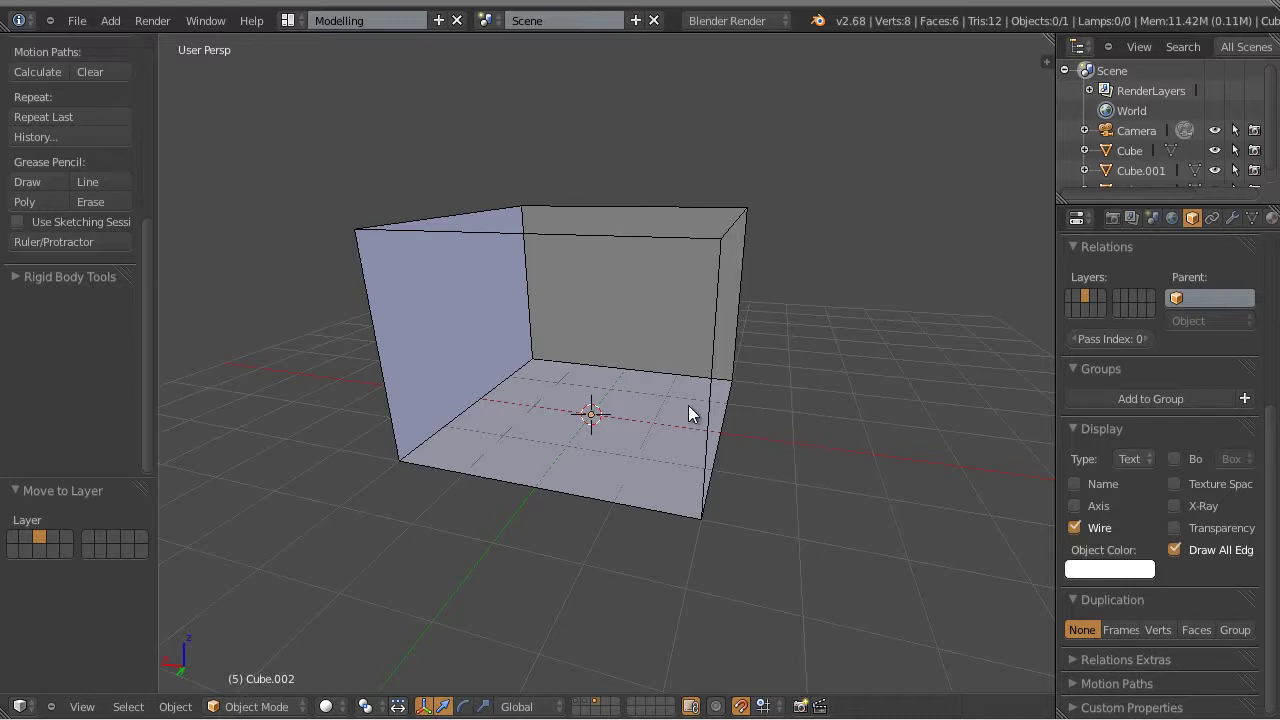
right_click(650, 385)
middle_drag(650, 385, 791, 411)
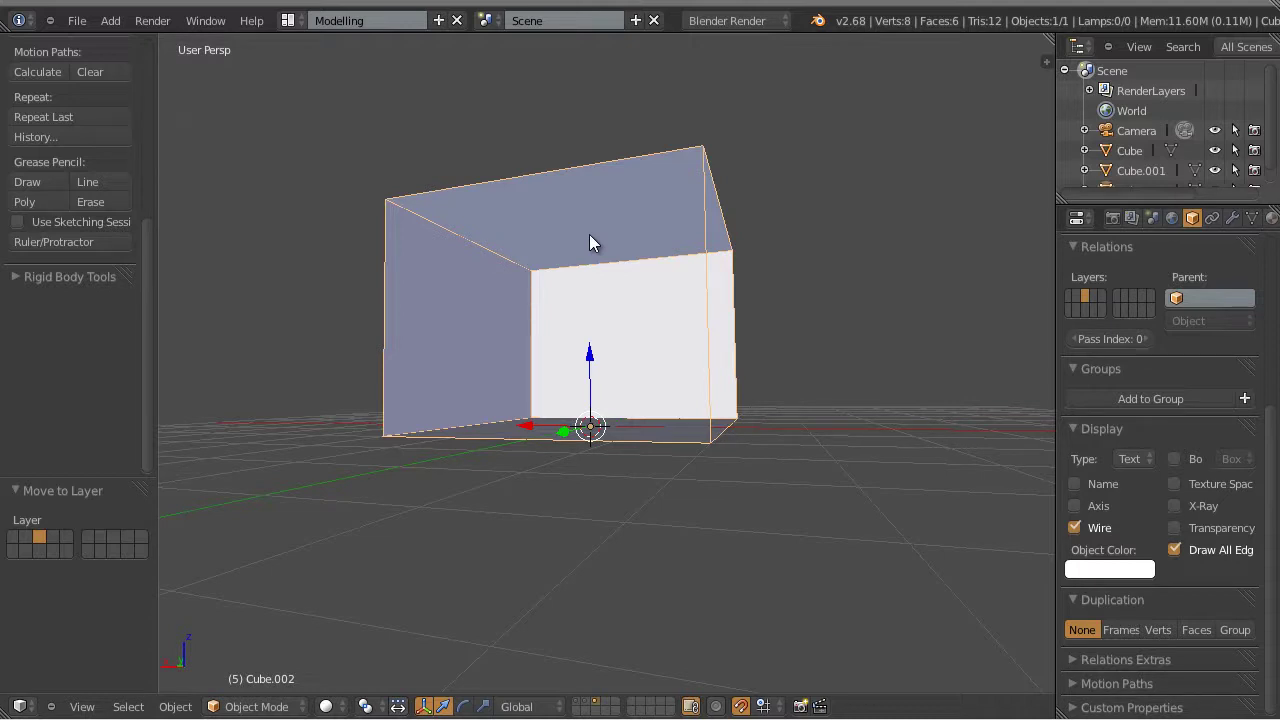
middle_drag(553, 274, 661, 385)
scroll(659, 383, down, 2)
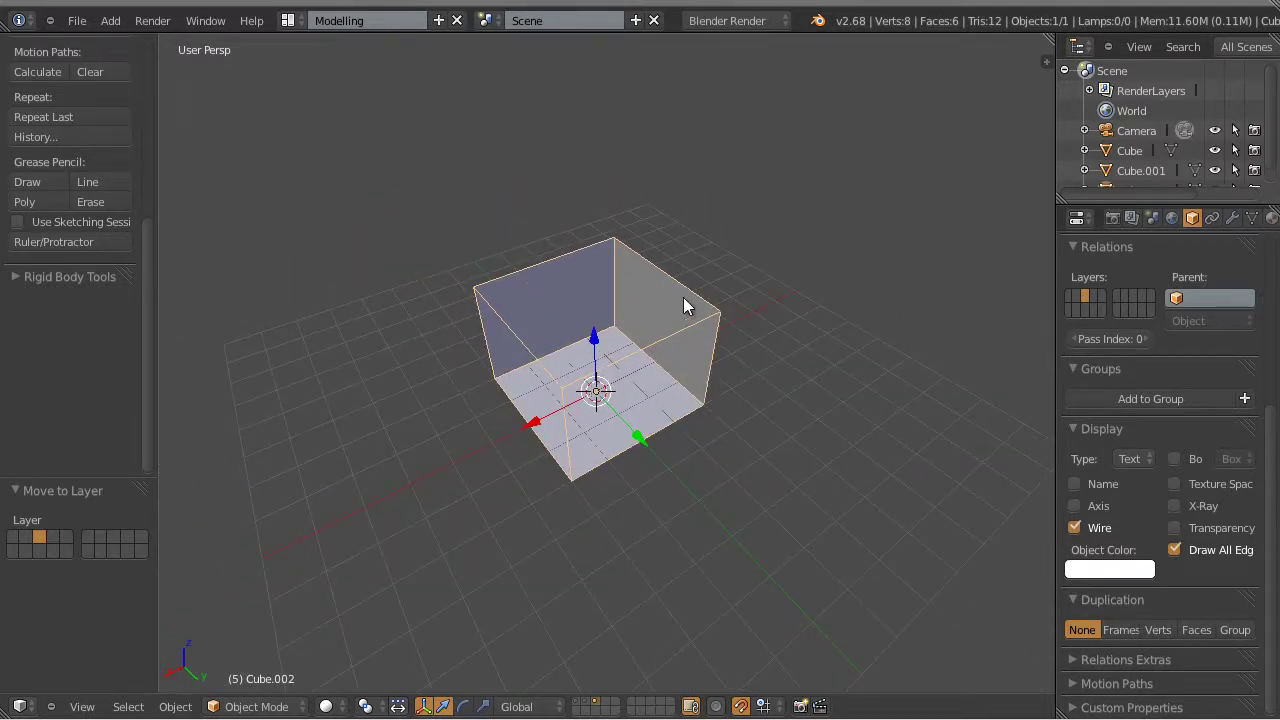
scroll(689, 420, up, 3)
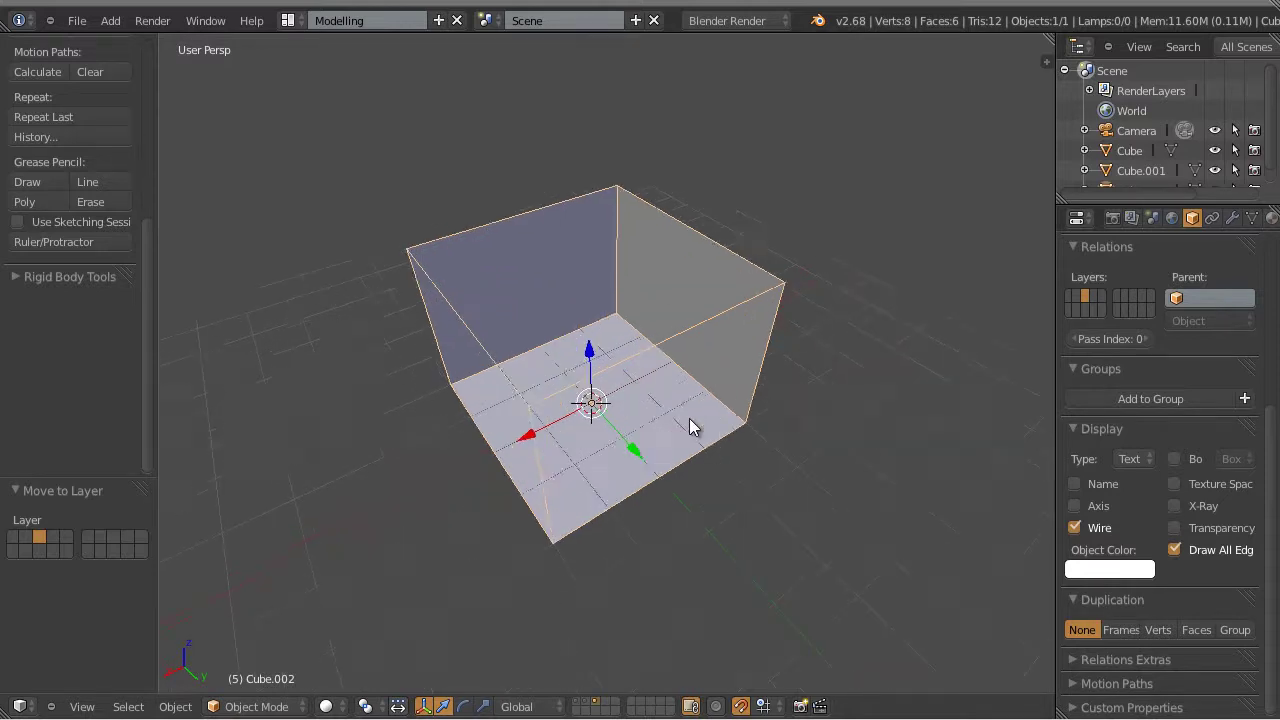
Delete Cube.002's top face in Edit Mode so the box is open at the top.
middle_drag(667, 418, 526, 263)
key(Tab)
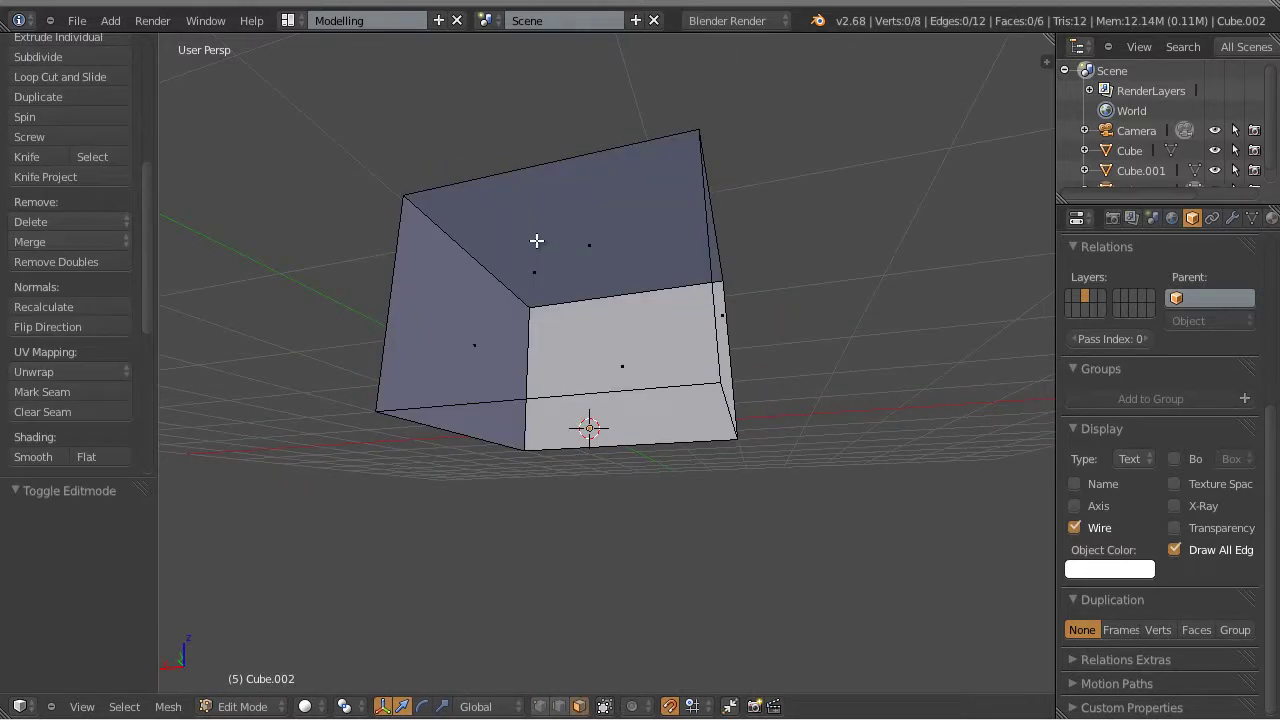
shift+middle_drag(624, 339, 580, 294)
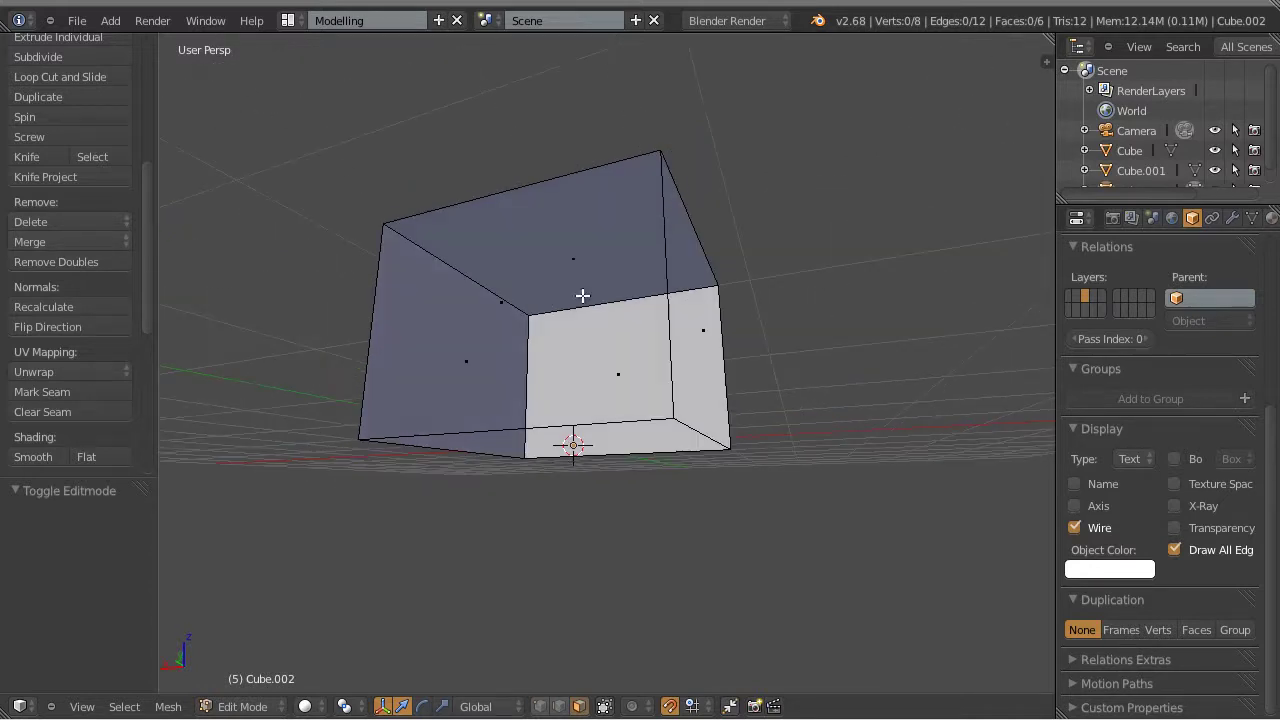
right_click(572, 257)
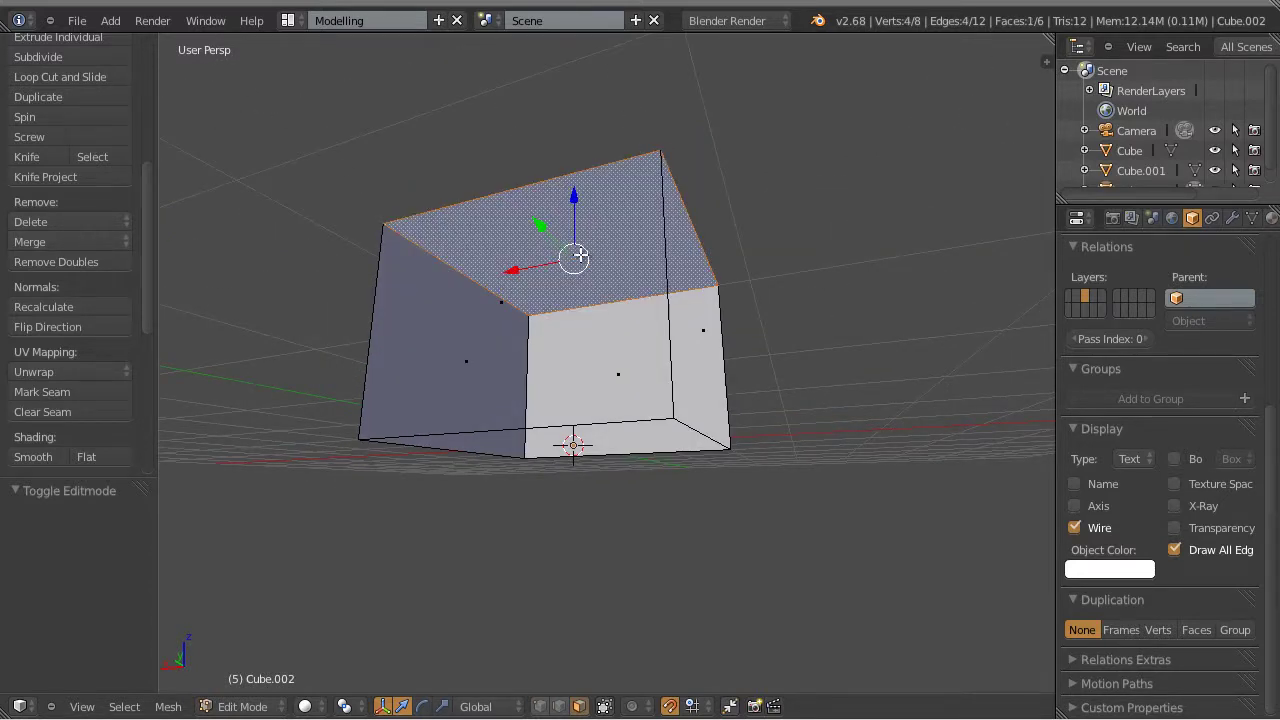
key(x)
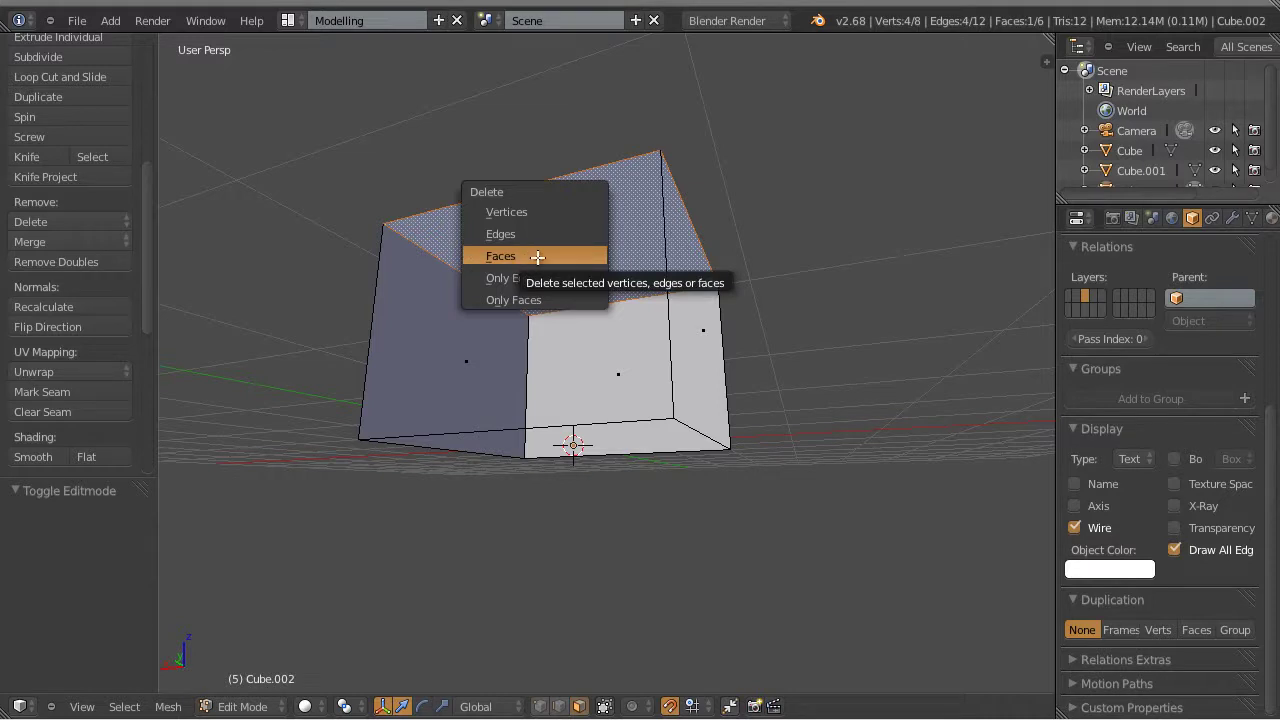
click(562, 259)
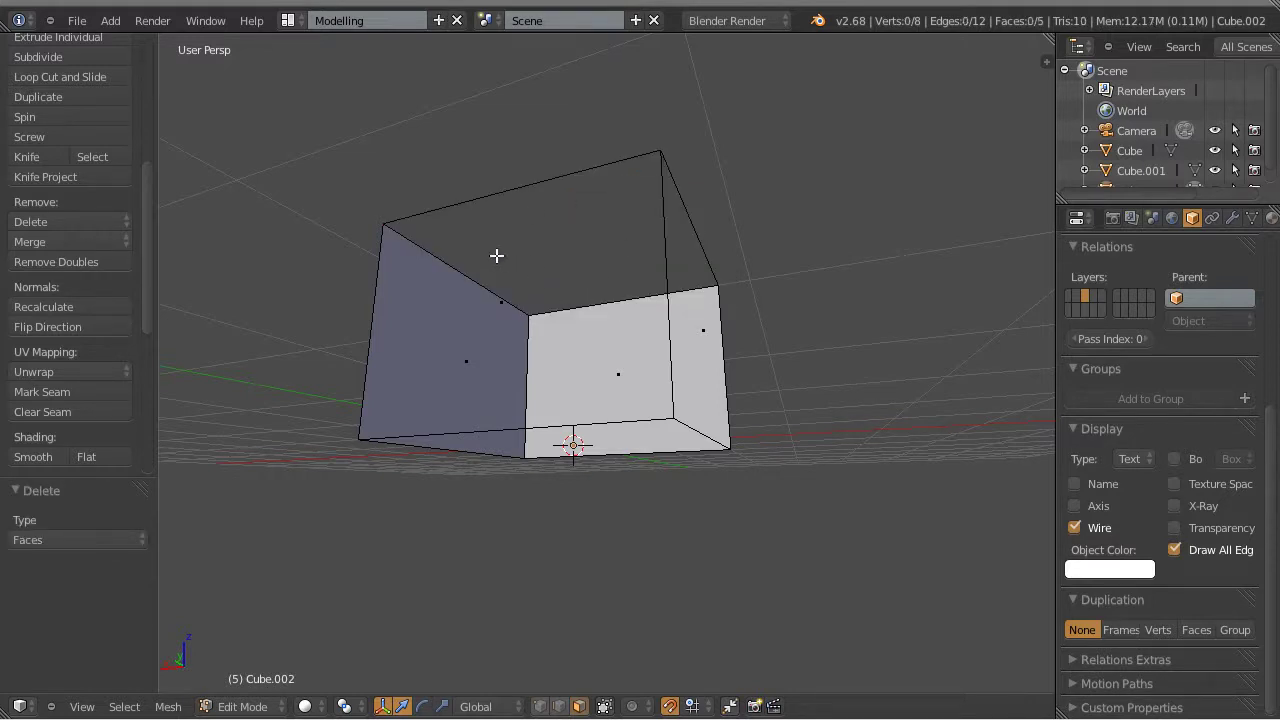
key(Tab)
middle_drag(628, 358, 646, 440)
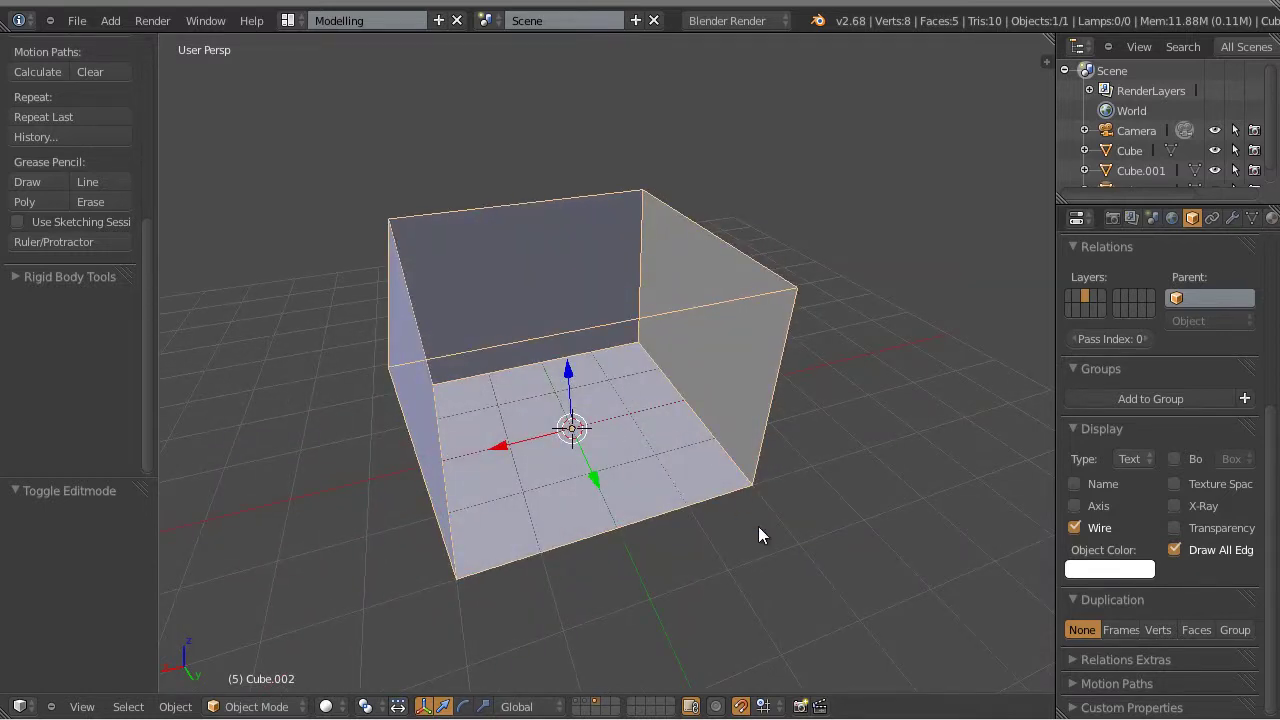
Orbit and zoom around Cube.002 to inspect the five-faced open room box from several angles.
scroll(758, 530, up, 2)
middle_drag(743, 520, 657, 437)
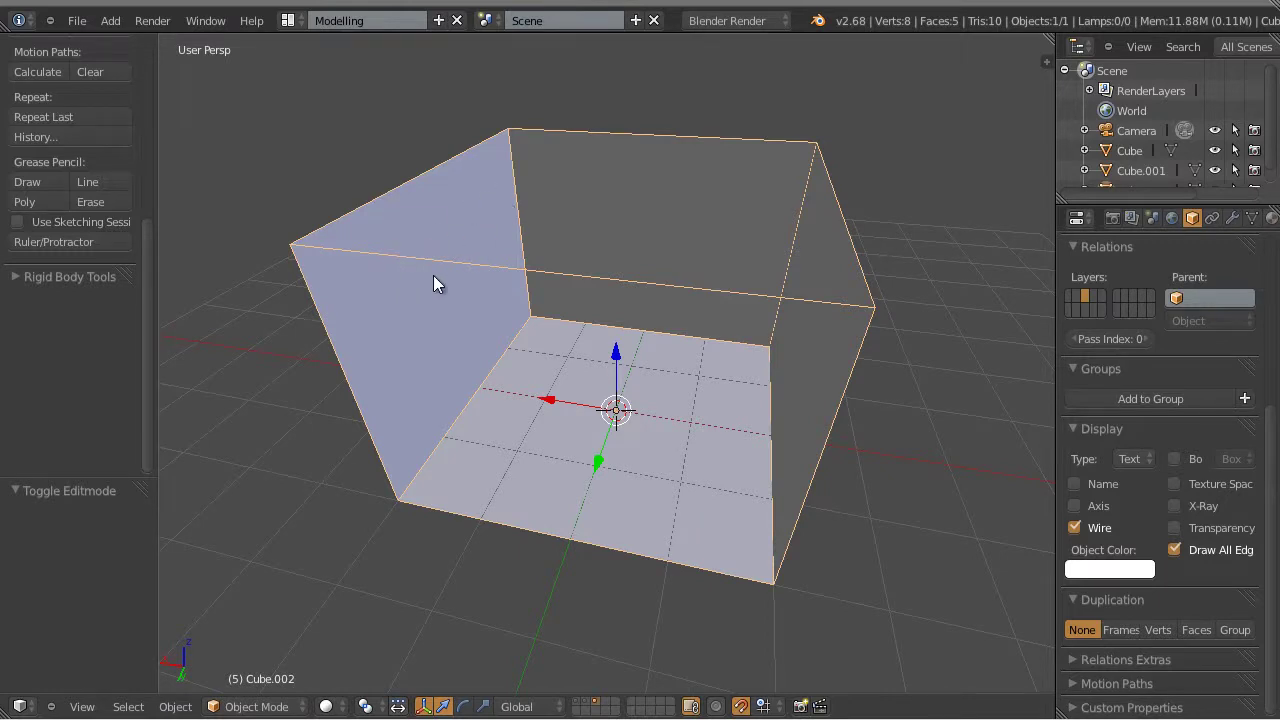
scroll(650, 498, down, 3)
middle_drag(677, 491, 691, 404)
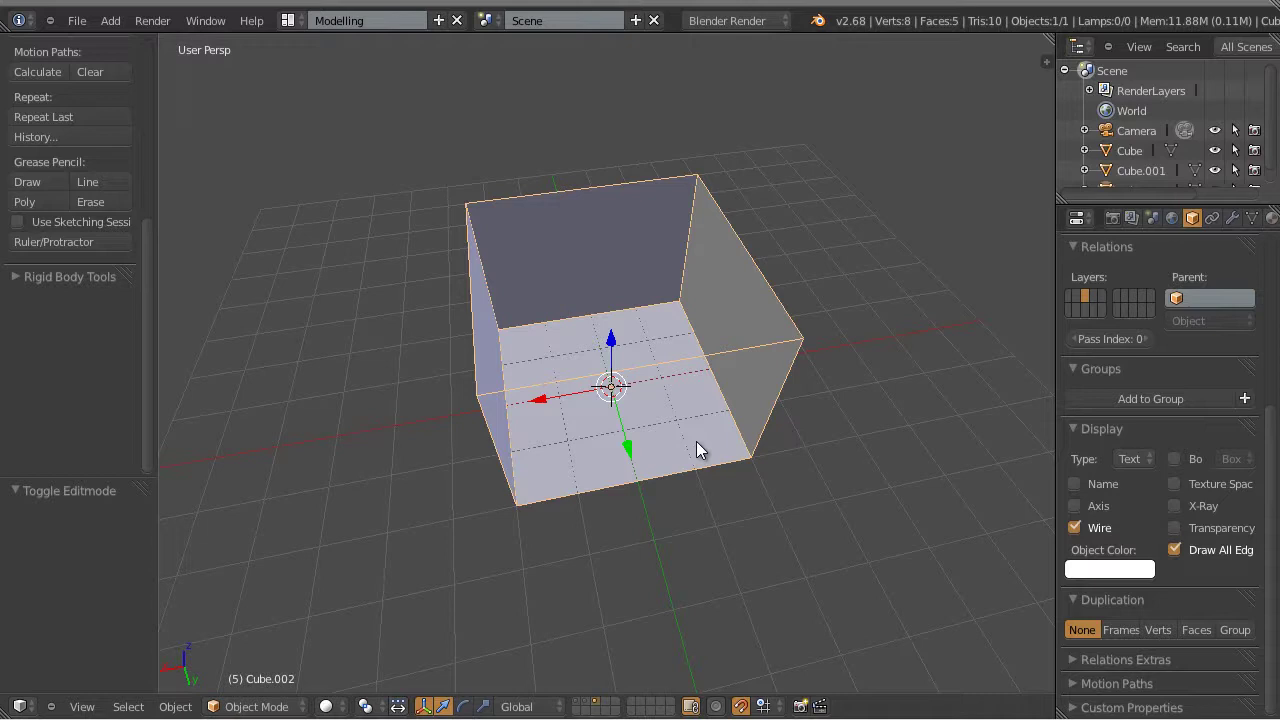
middle_drag(543, 431, 700, 466)
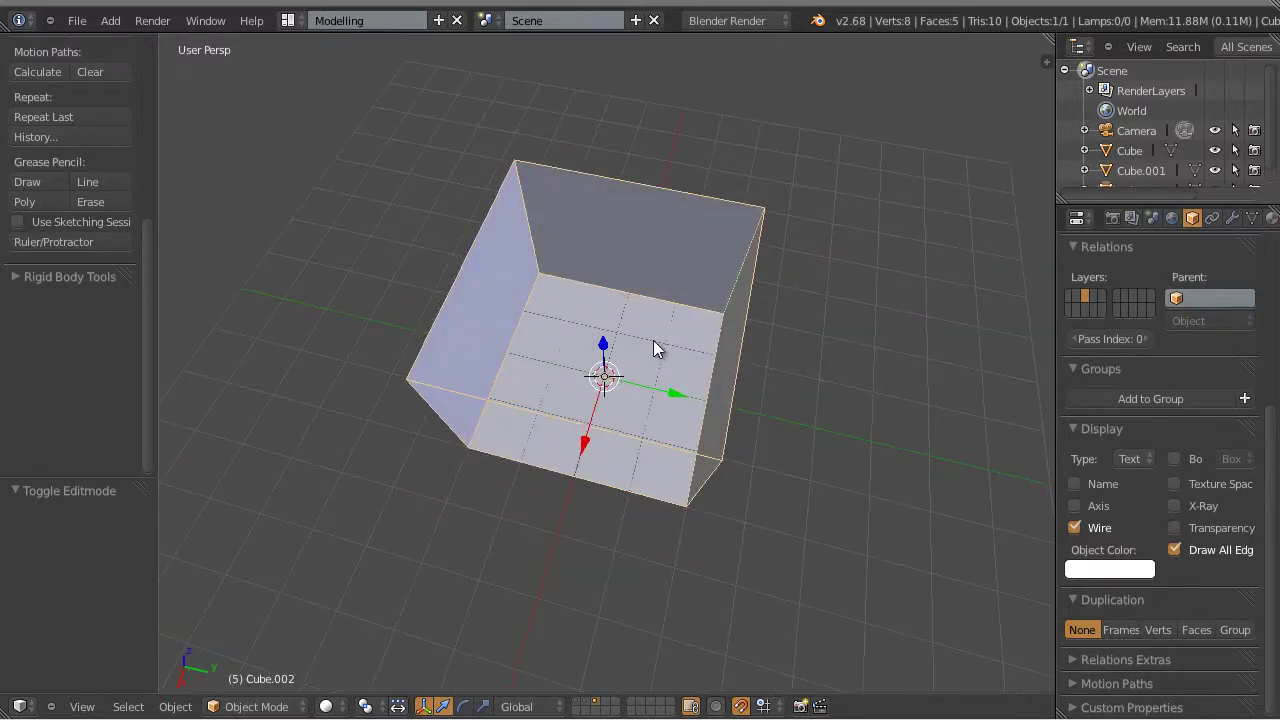
middle_drag(653, 347, 634, 414)
scroll(605, 425, up, 4)
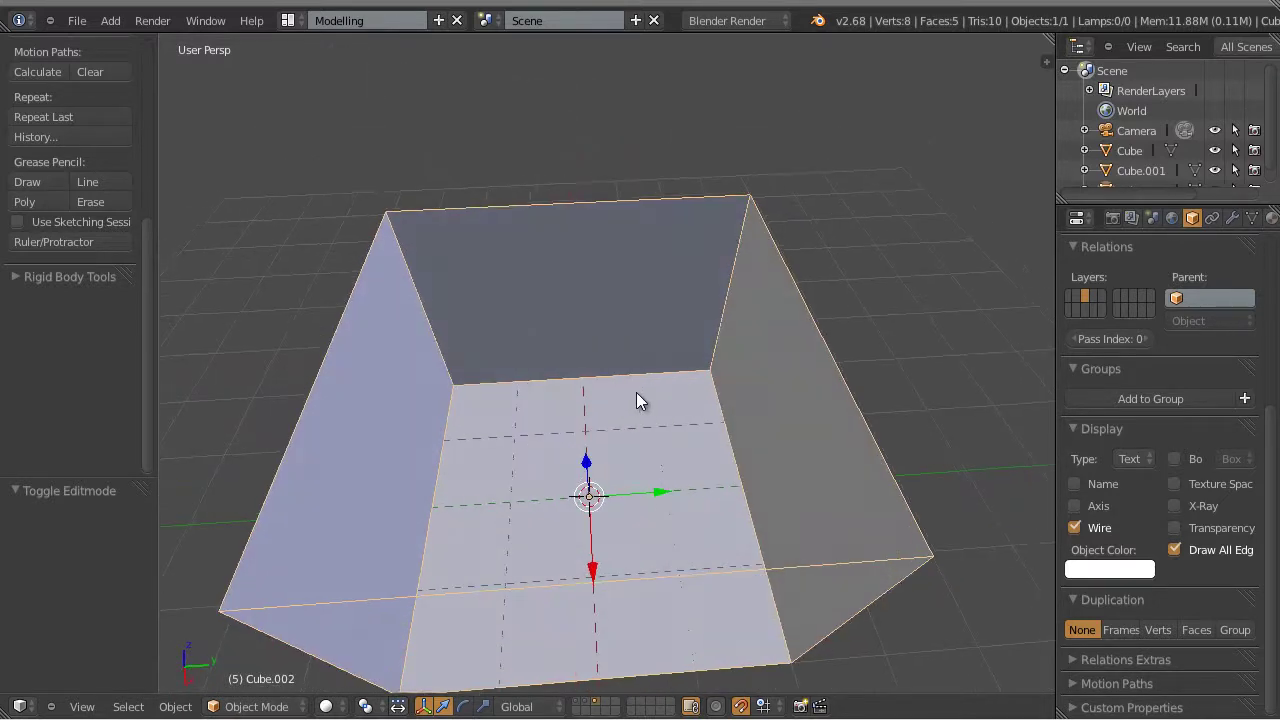
scroll(731, 538, up, 2)
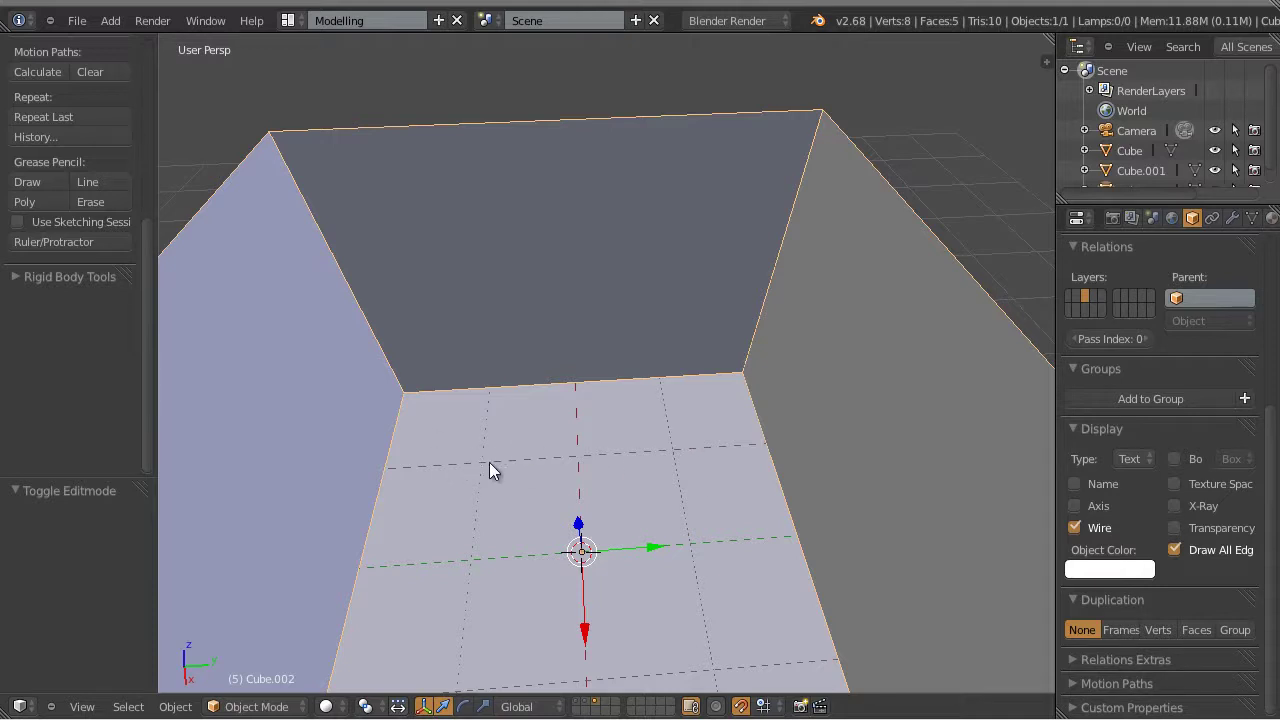
scroll(714, 503, down, 5)
middle_drag(760, 560, 624, 449)
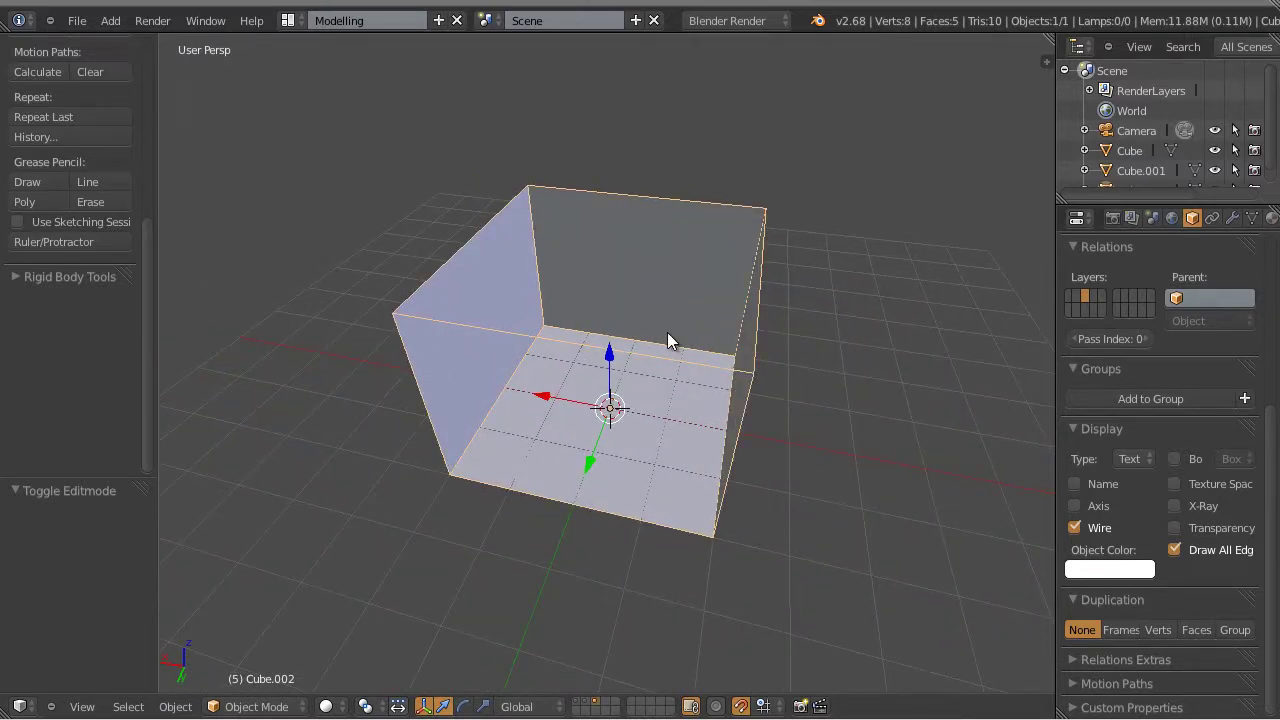
scroll(649, 205, down, 4)
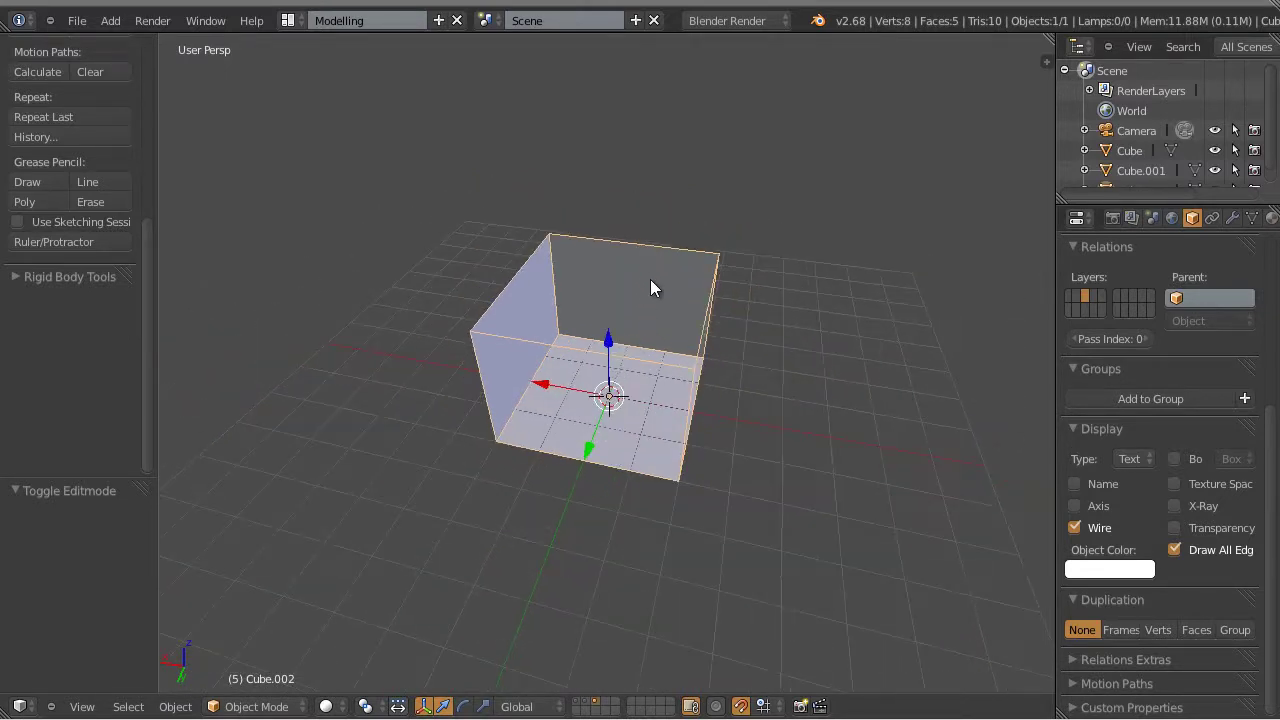
middle_drag(650, 283, 649, 289)
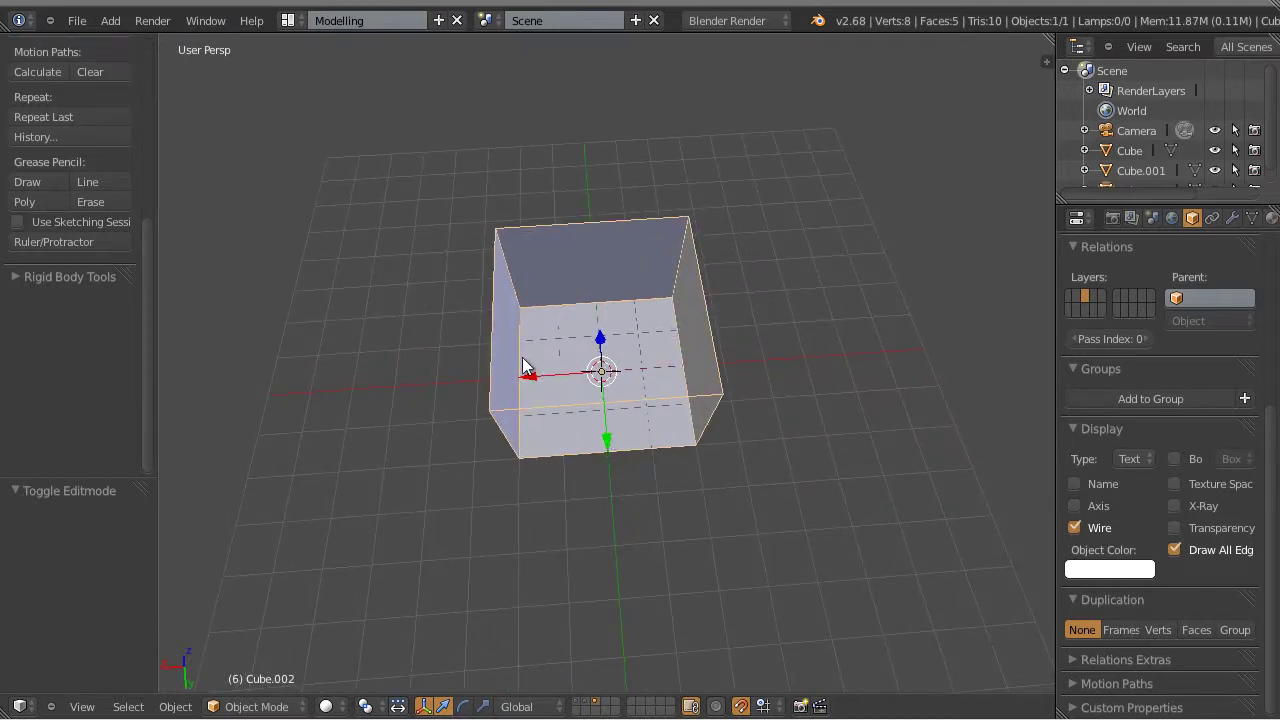
middle_drag(759, 461, 657, 387)
scroll(656, 388, up, 3)
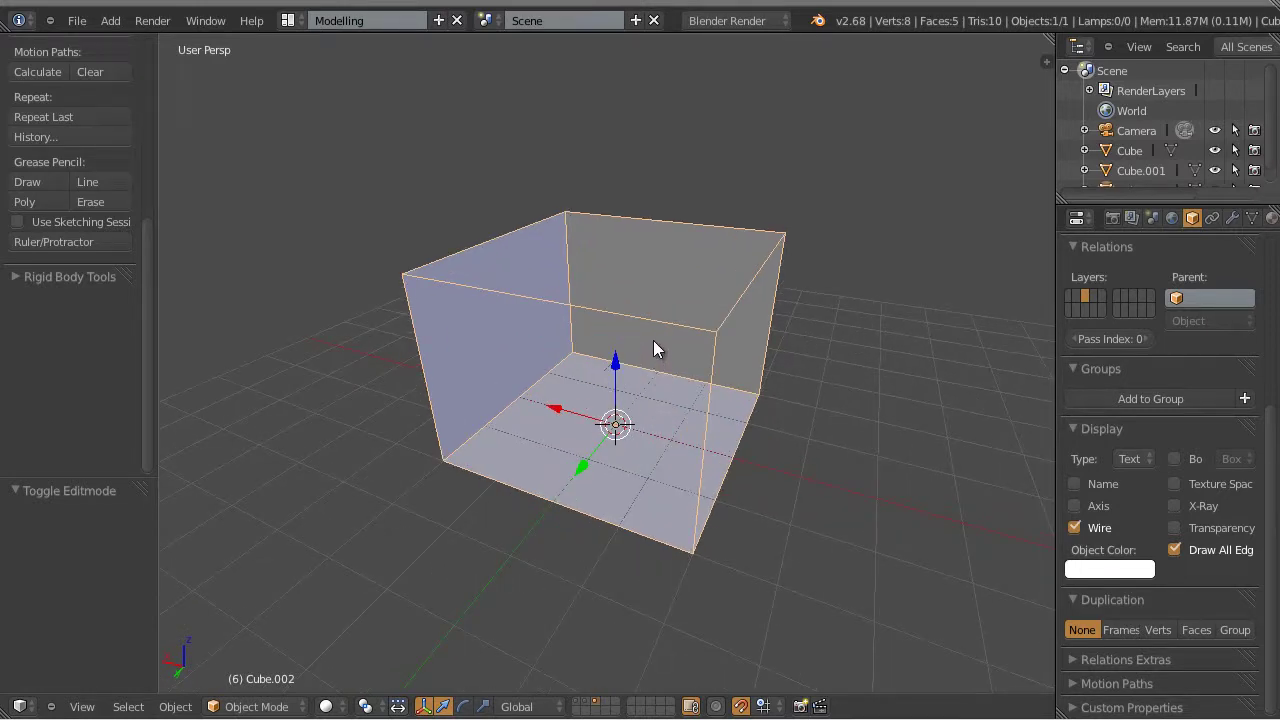
Add a loop cut across the floor and two opposite walls, centred with Edge Slide Factor 0.
key(Tab)
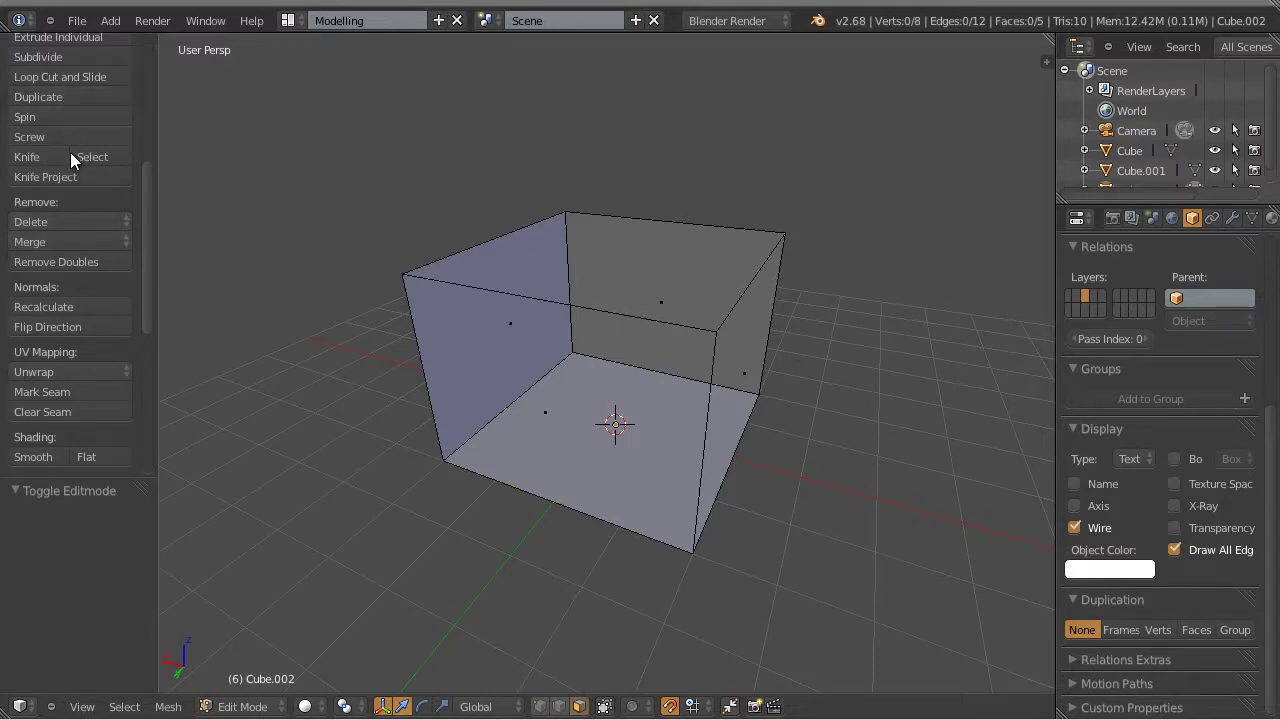
drag(151, 264, 155, 173)
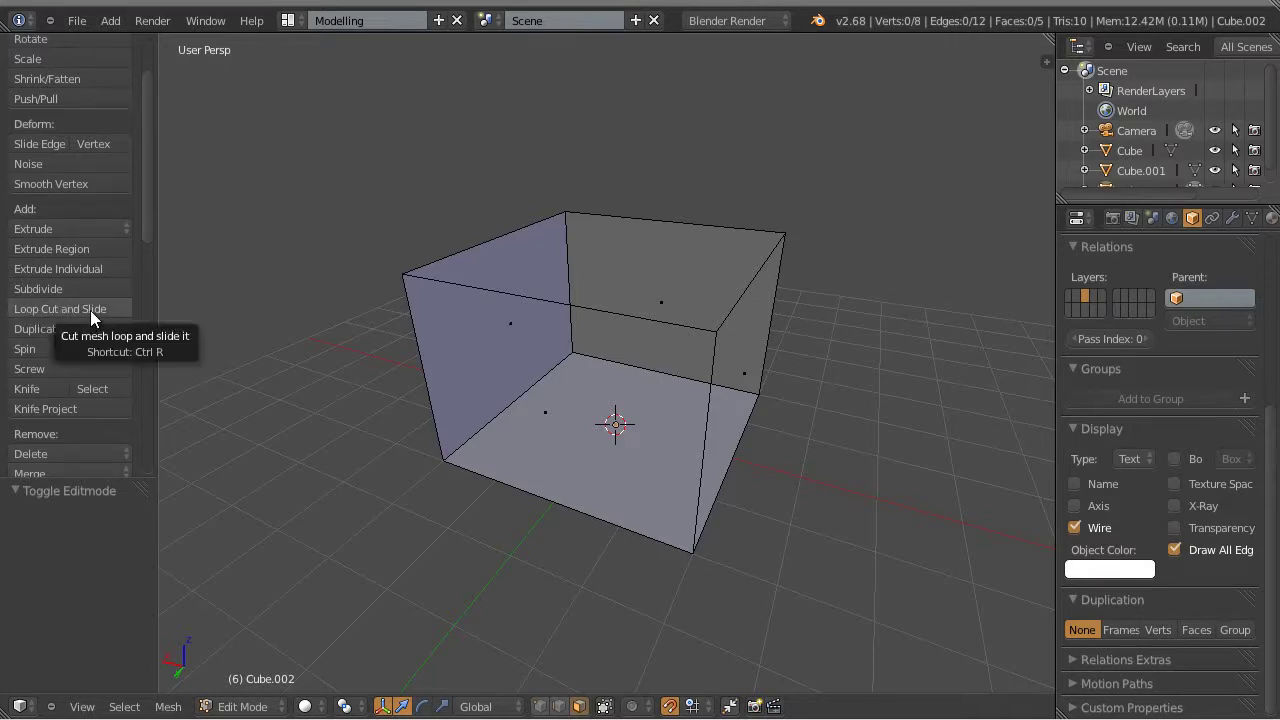
mouse_move(521, 517)
middle_down()
mouse_move(598, 517)
mouse_move(525, 536)
middle_up()
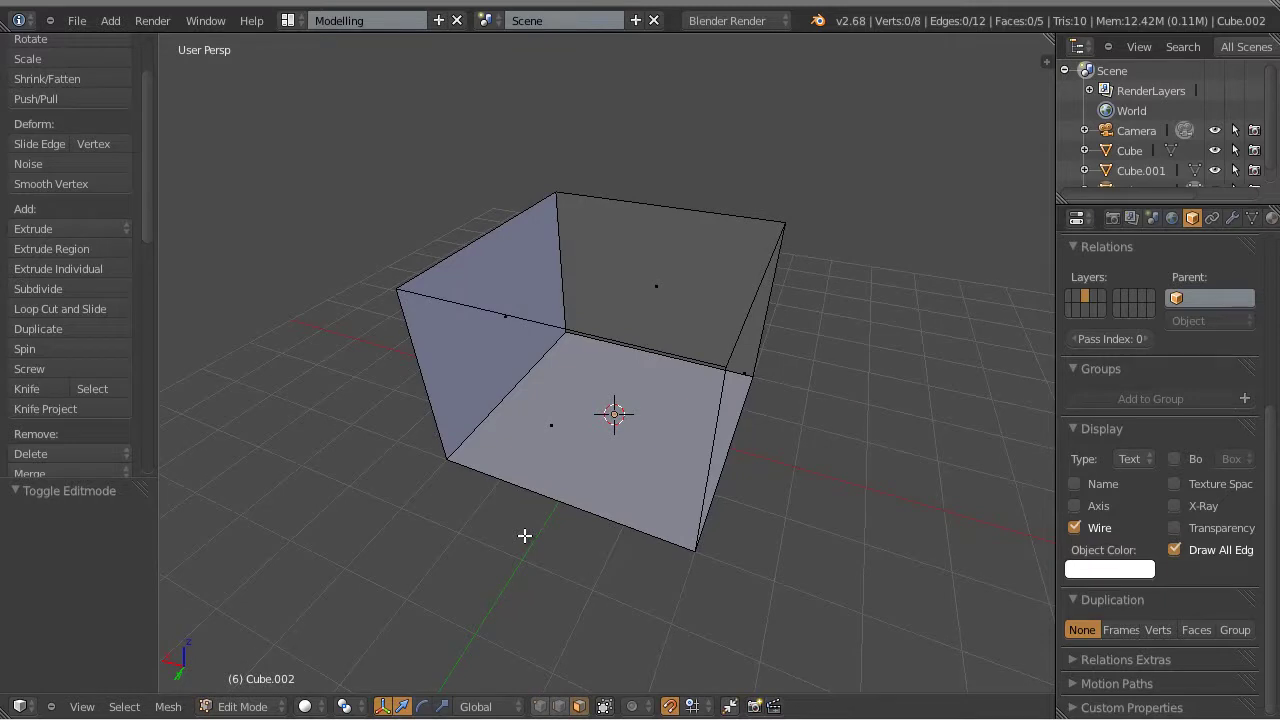
click(57, 312)
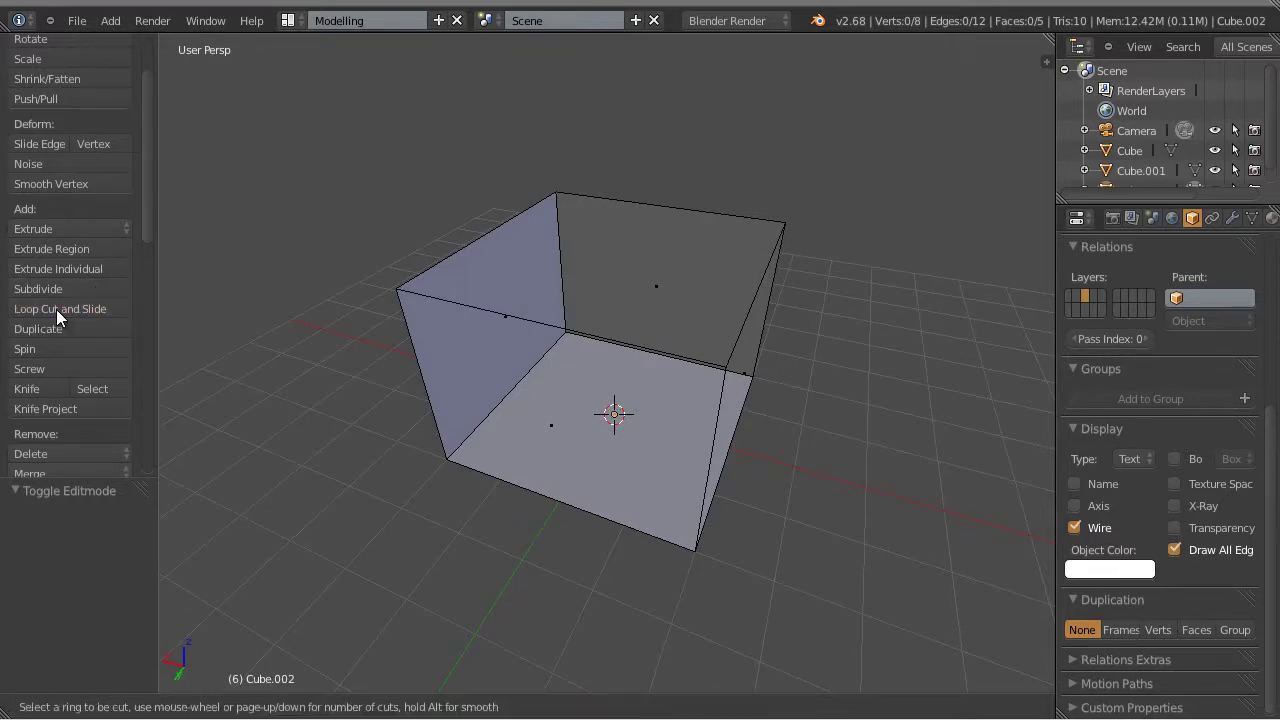
click(560, 337)
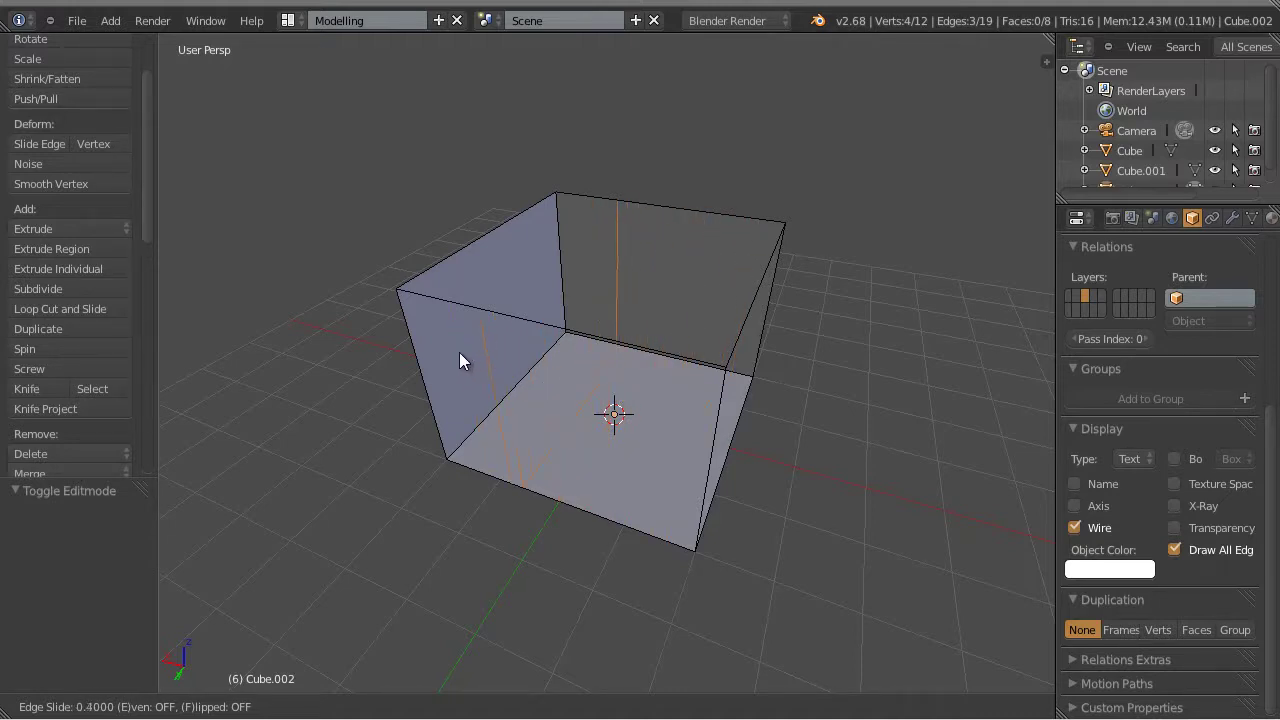
click(648, 399)
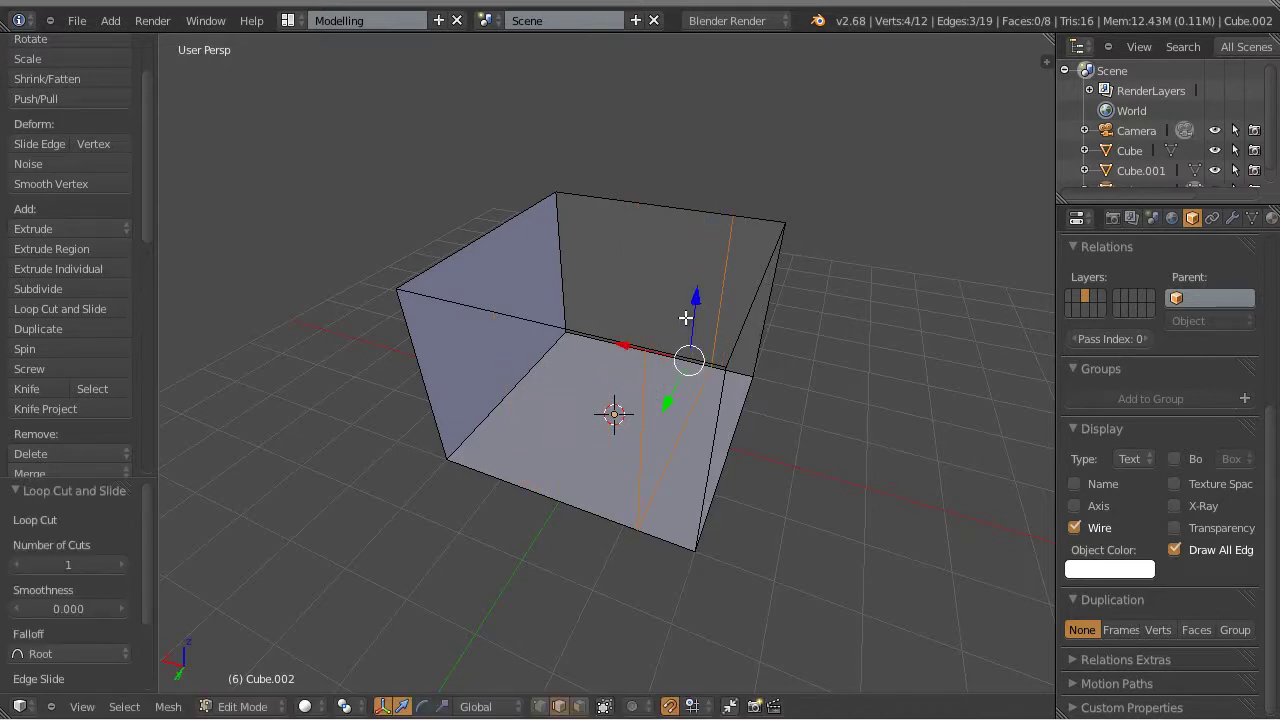
drag(147, 605, 146, 658)
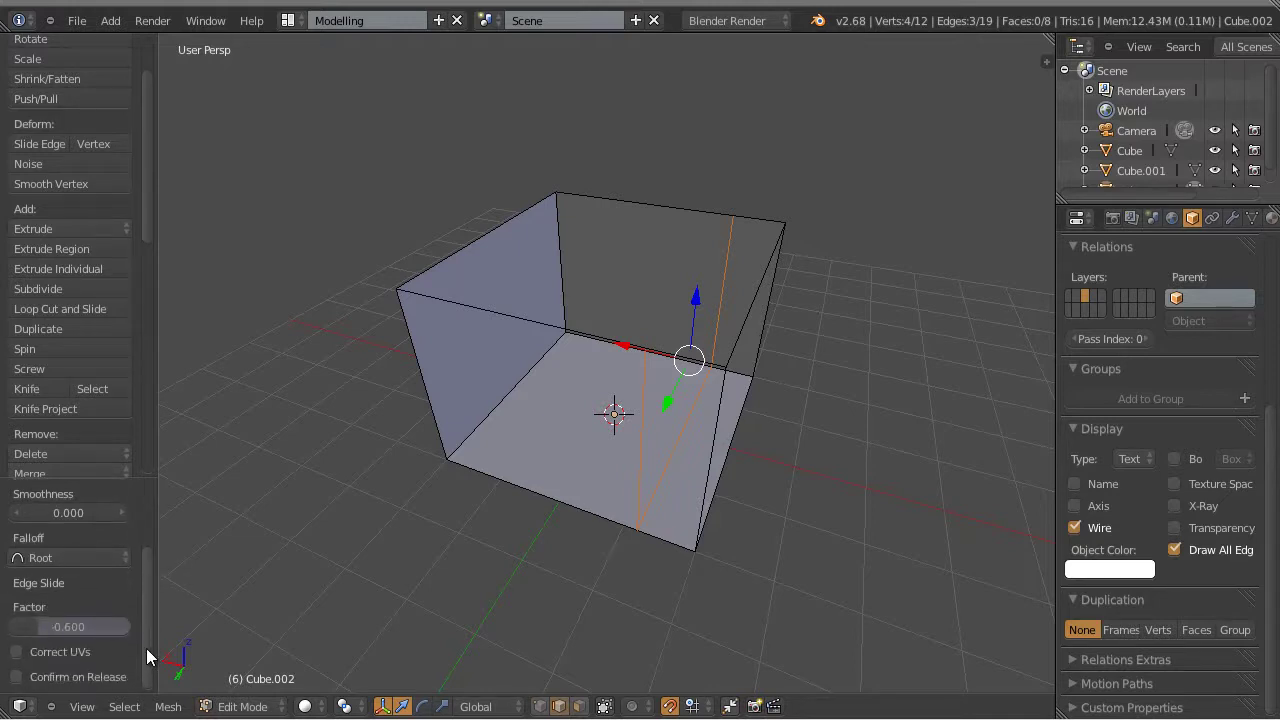
click(38, 624)
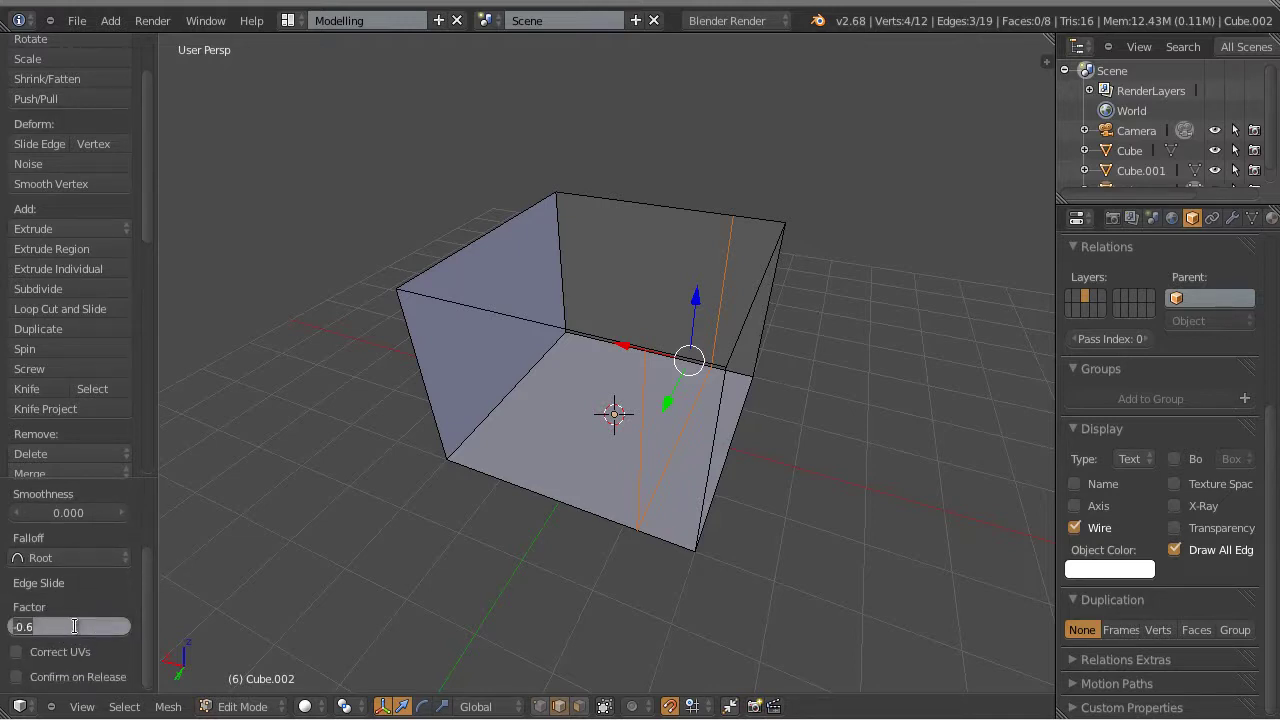
text(0)
key(Return)
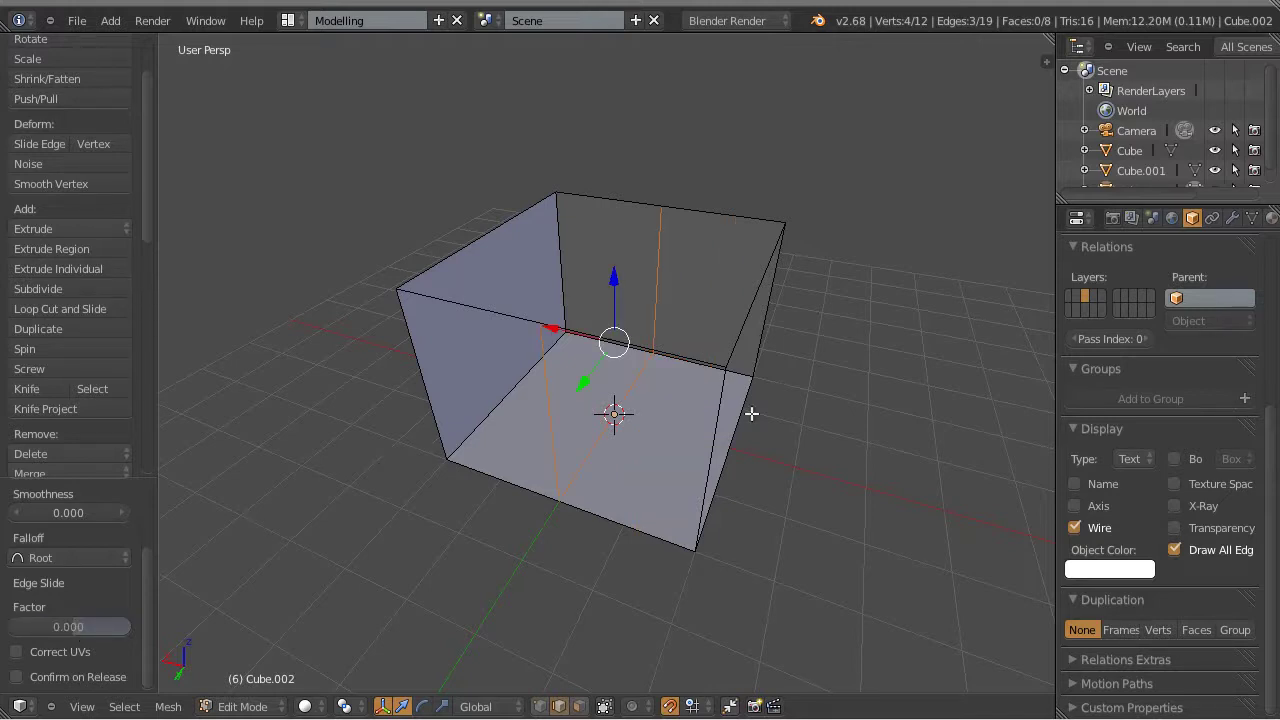
key(ctrl+z)
key(ctrl+z)
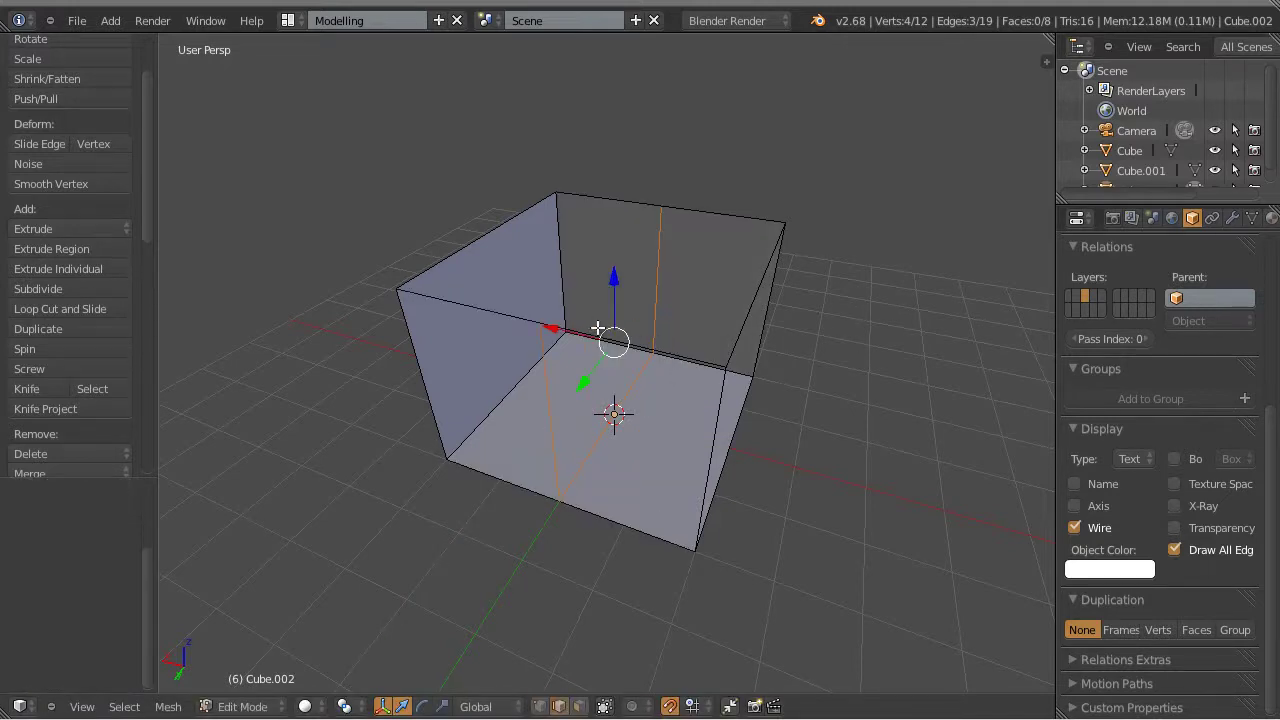
middle_drag(660, 400, 635, 221)
key(ctrl+shift+z)
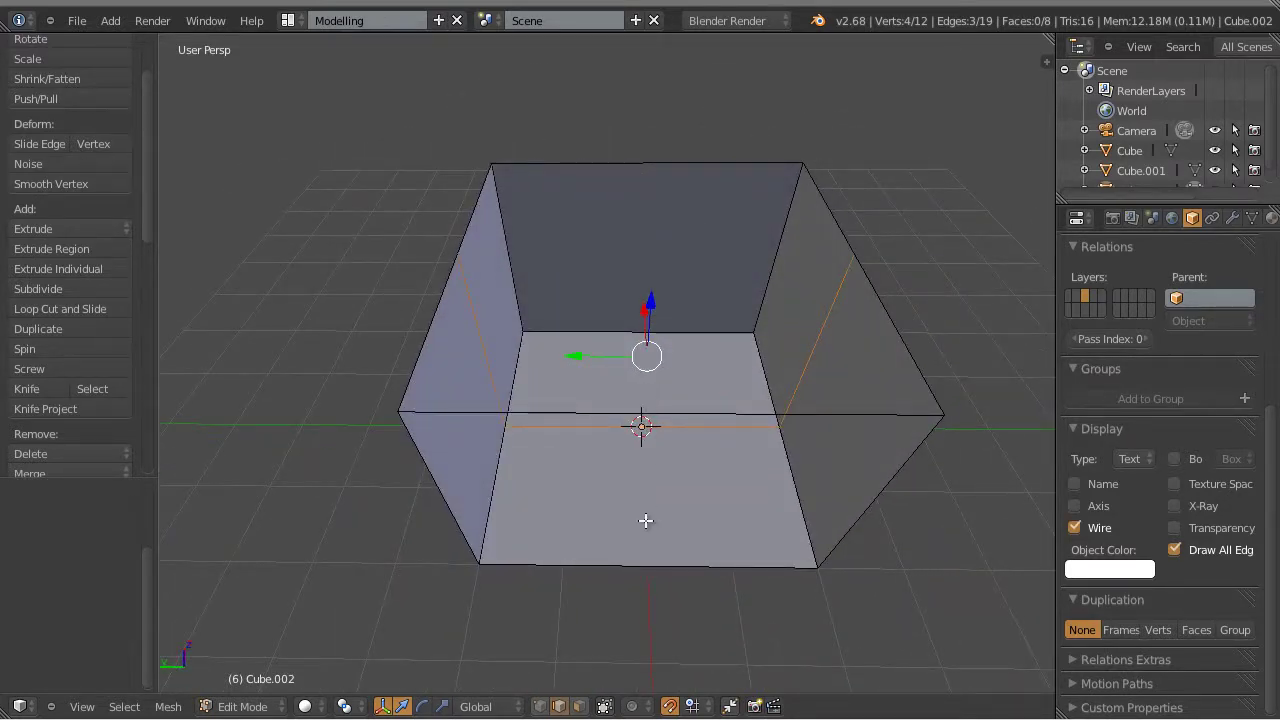
Cut a second centred edge loop running the other direction across the box.
middle_drag(632, 503, 683, 511)
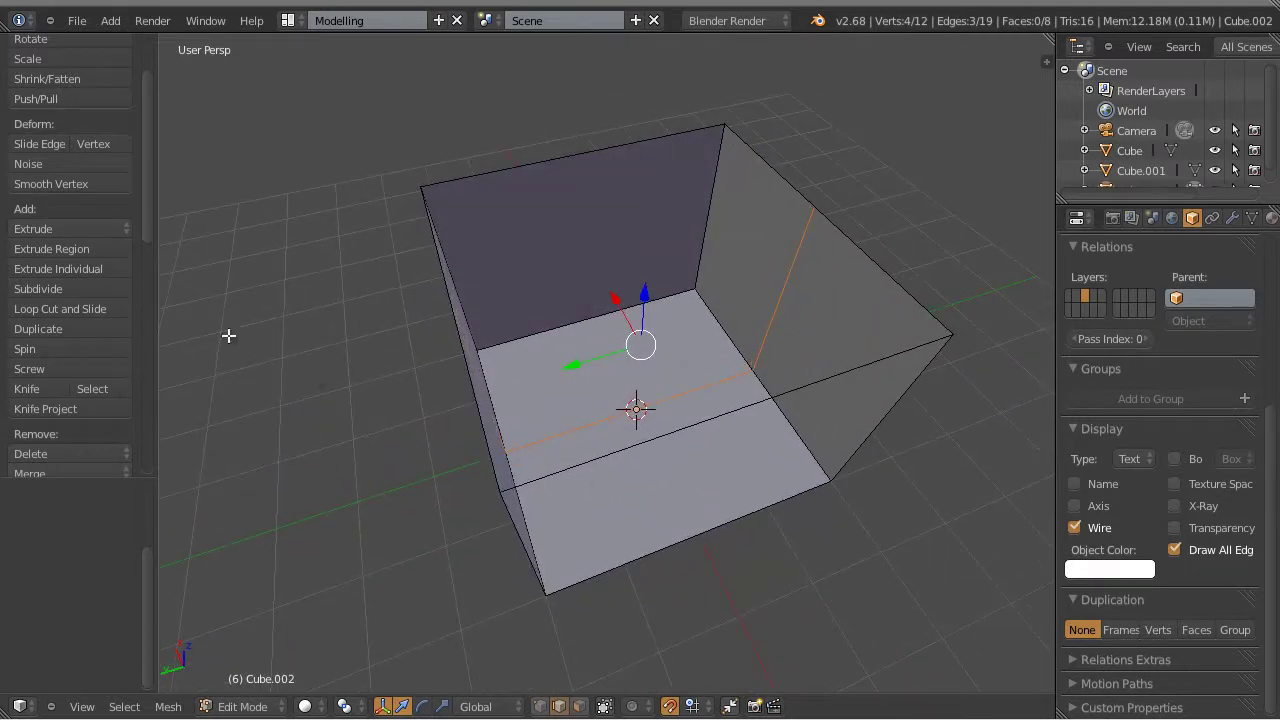
click(95, 310)
click(697, 406)
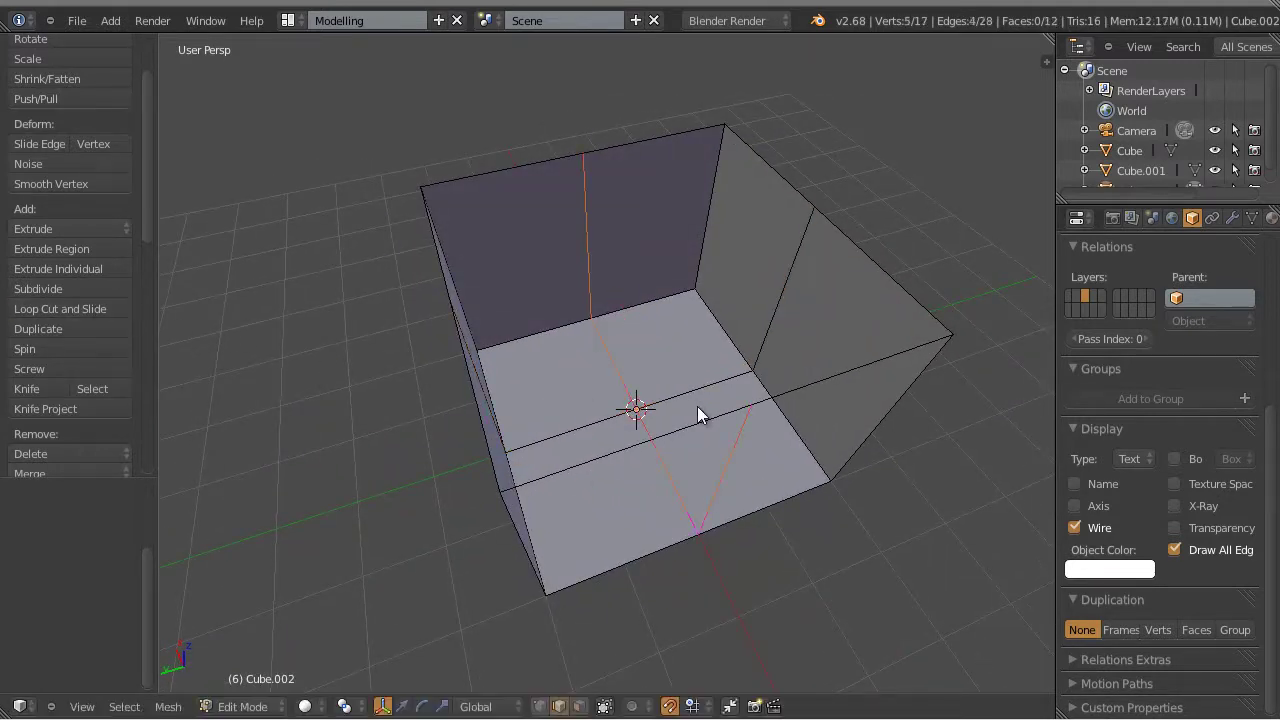
click(697, 406)
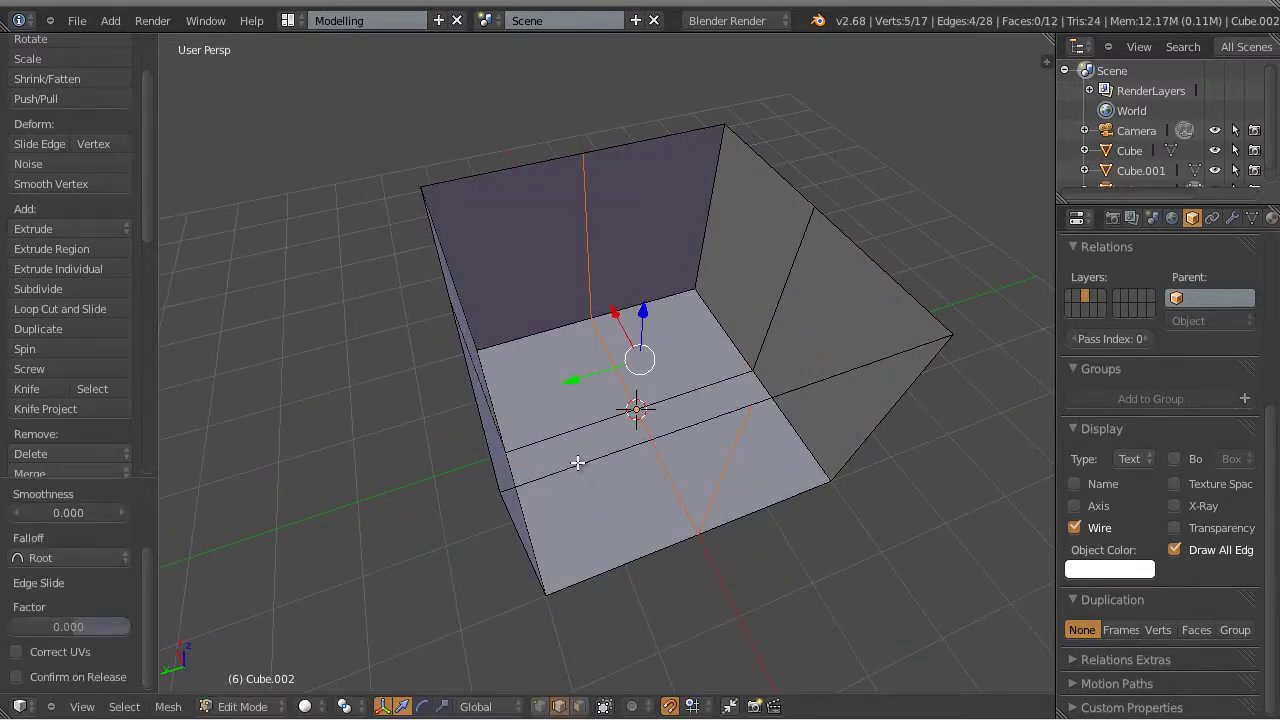
middle_drag(577, 460, 660, 303)
In face select mode, border-select and delete all the faces on the box's left half.
scroll(734, 508, down, 4)
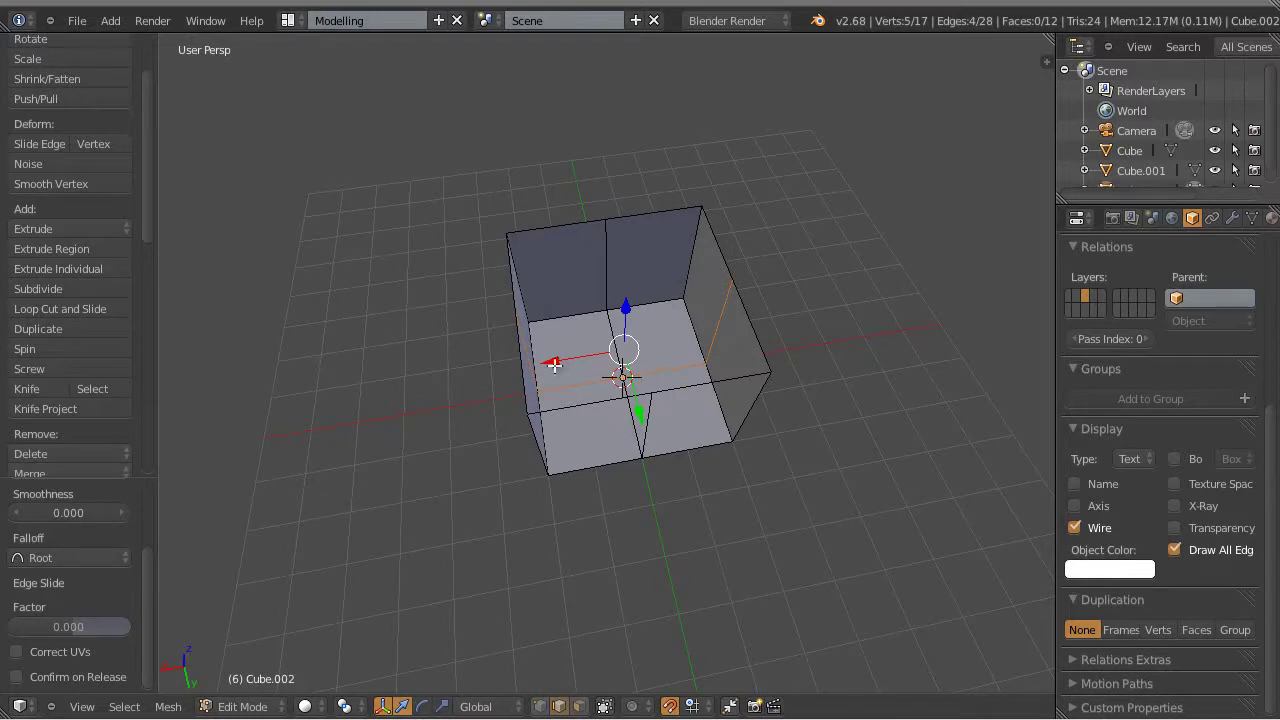
middle_drag(706, 500, 743, 443)
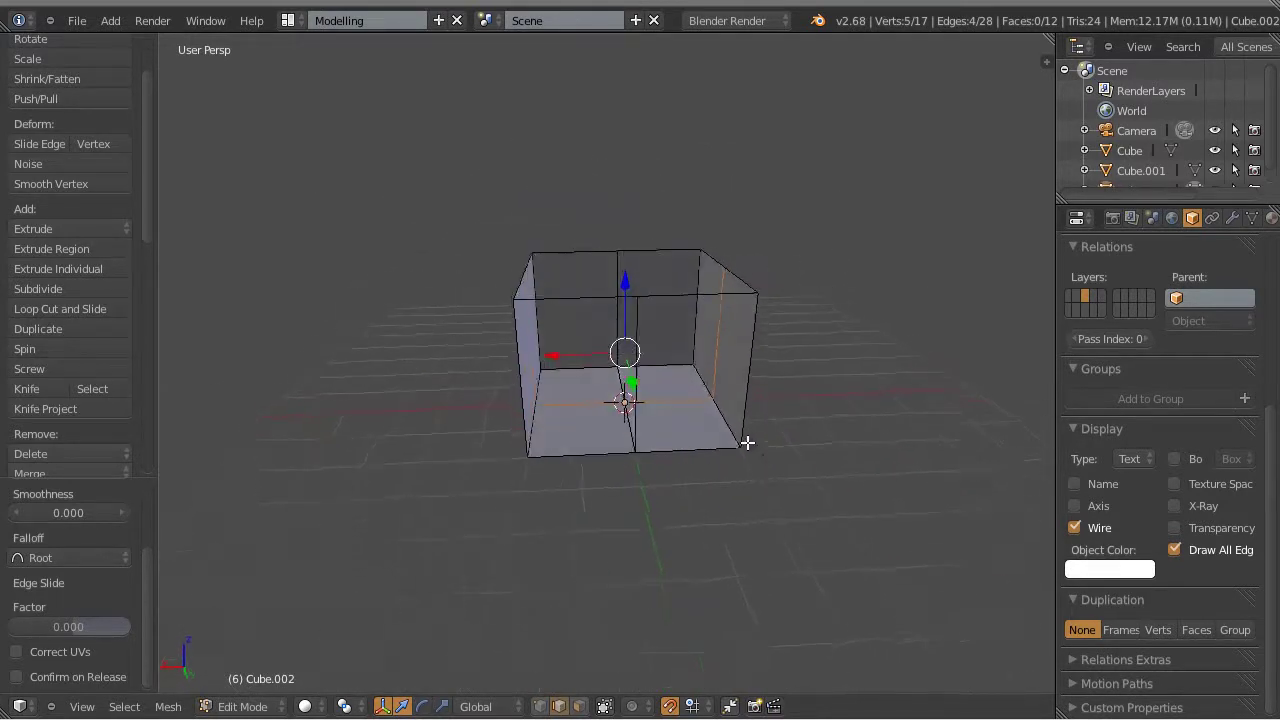
key(ctrl+Tab)
click(666, 303)
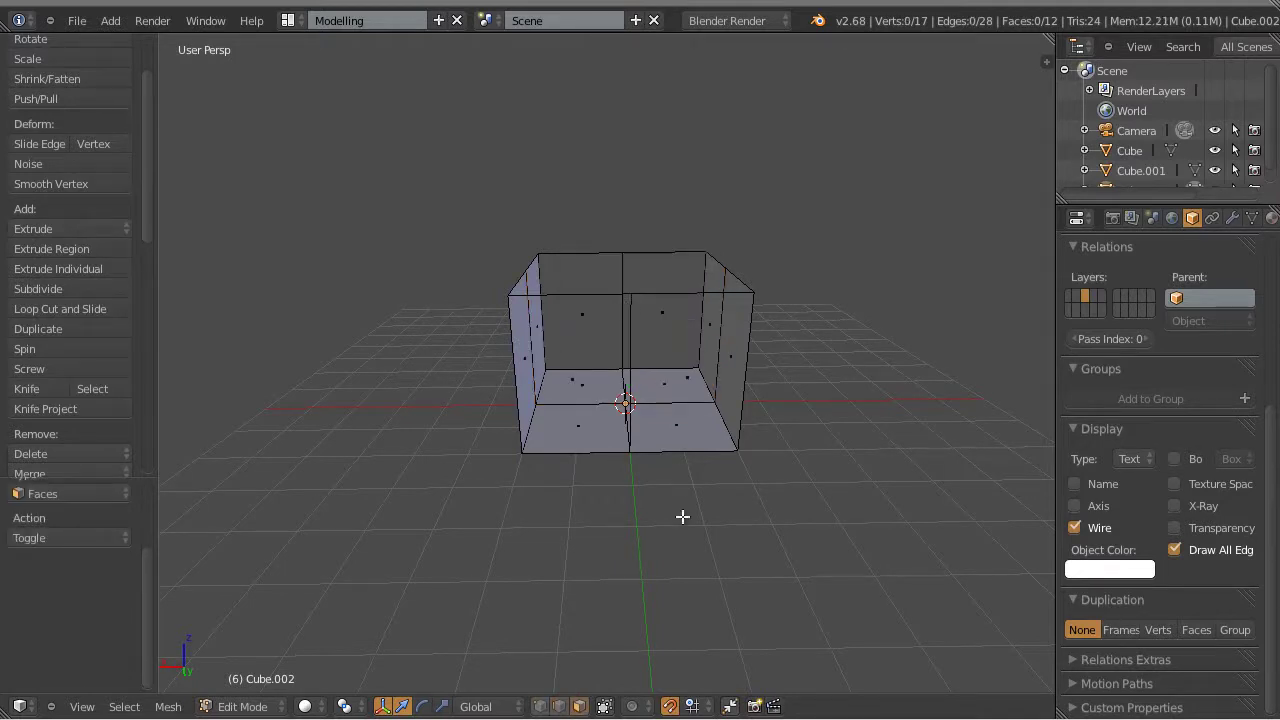
middle_drag(683, 517, 620, 411)
drag(423, 209, 599, 538)
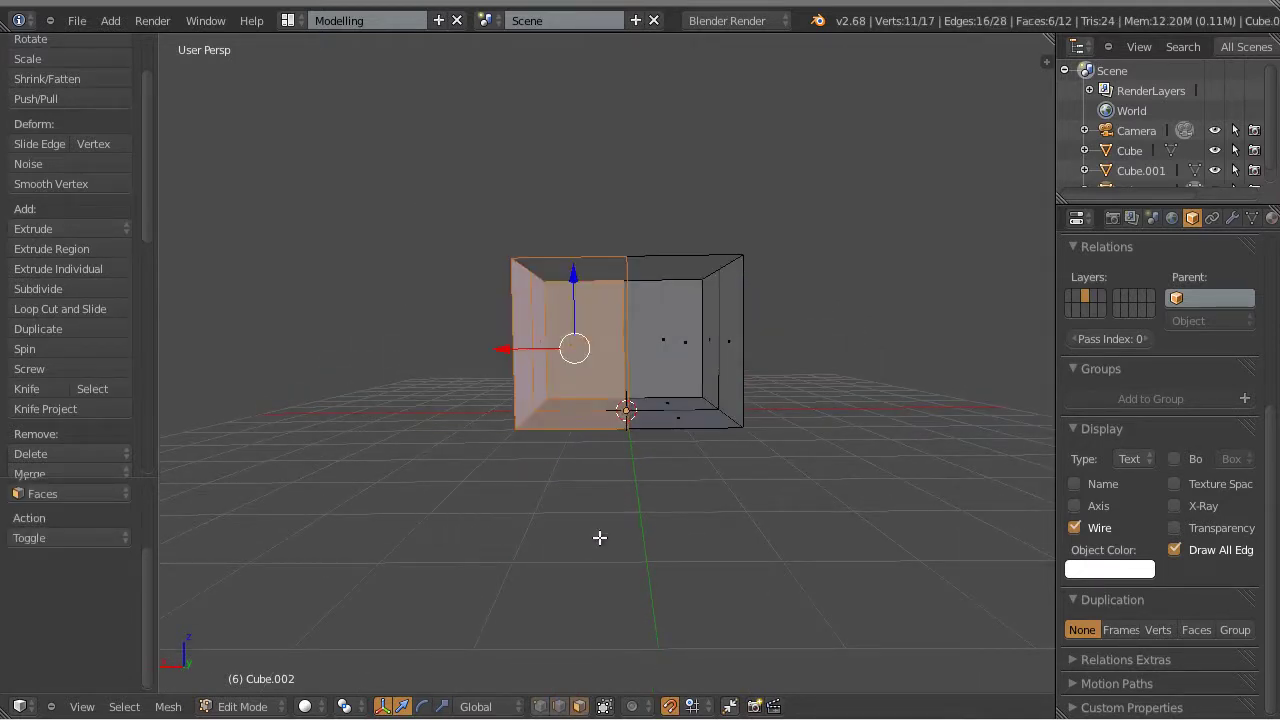
key(x)
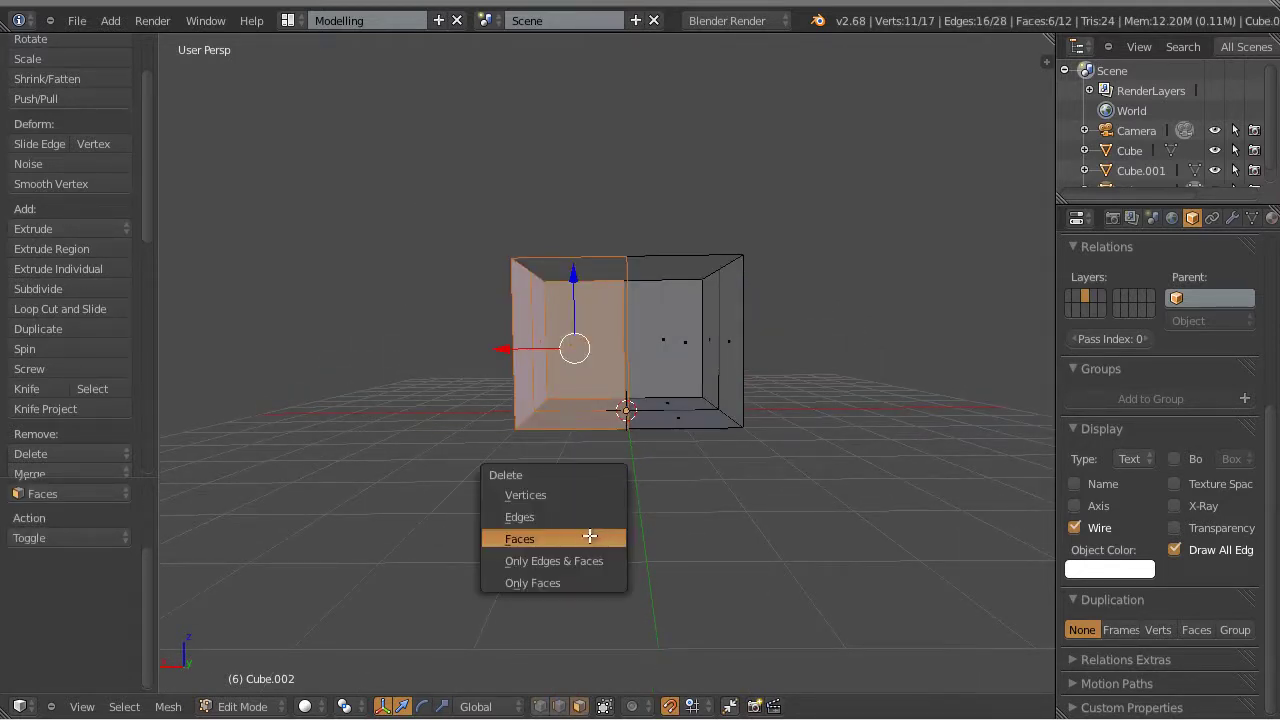
click(575, 535)
middle_drag(484, 411, 677, 460)
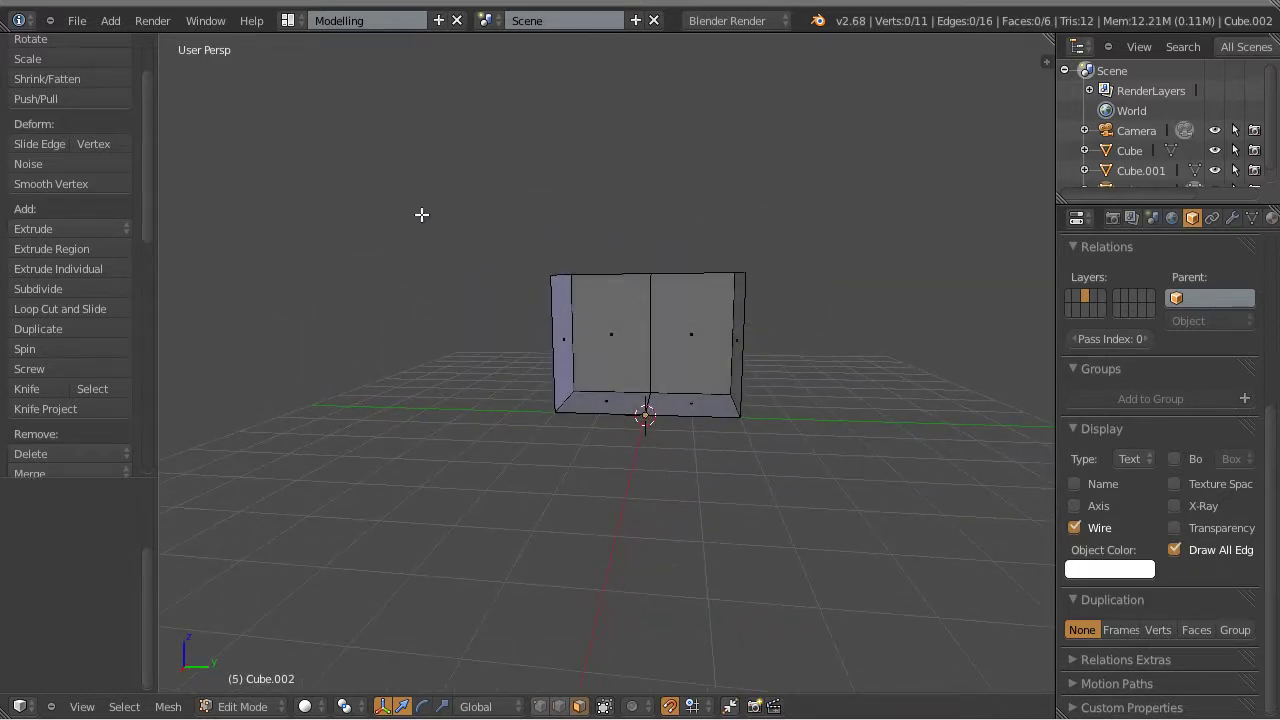
drag(446, 205, 617, 447)
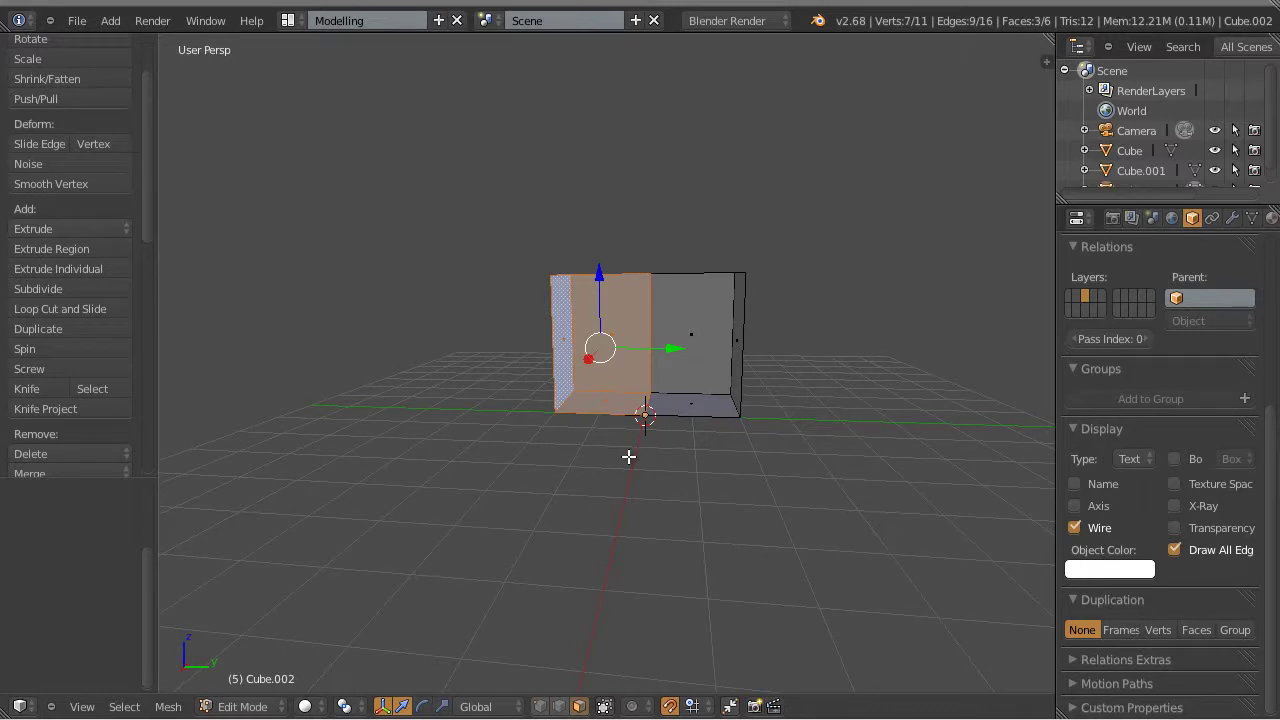
key(x)
click(624, 454)
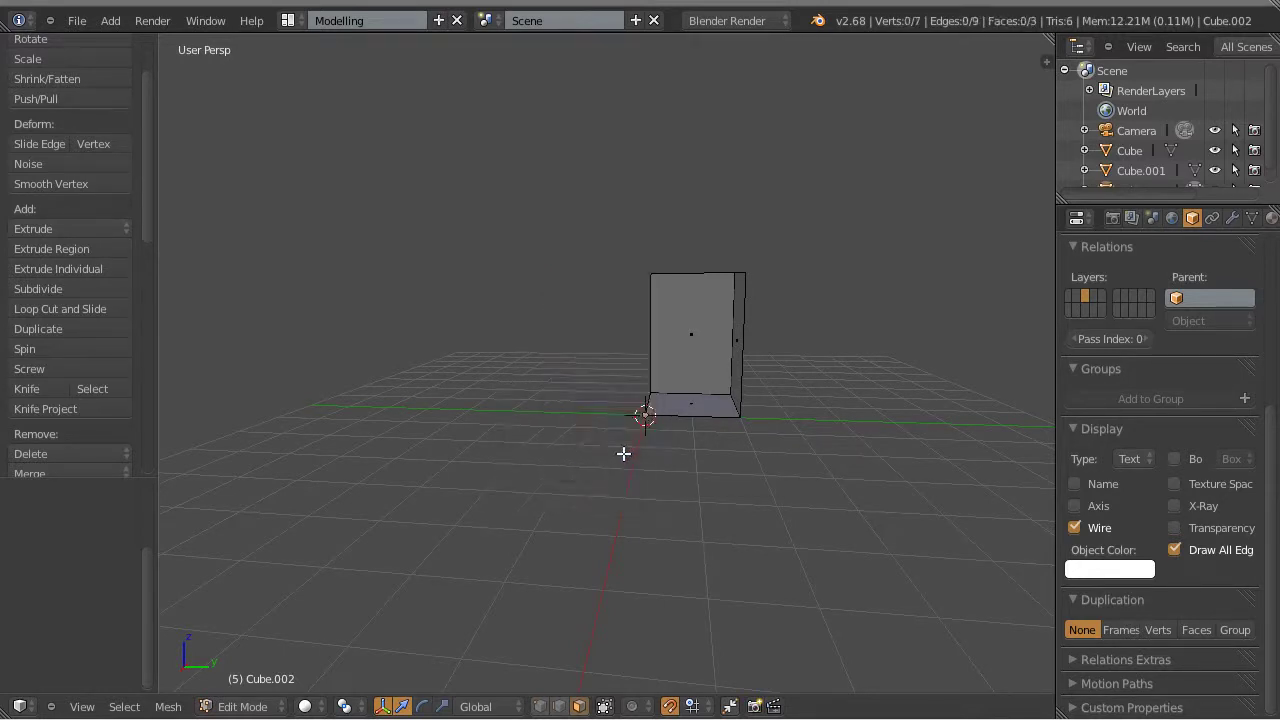
Delete the right wall face, leaving one floor square and its wall, and return to Object Mode.
middle_drag(624, 454, 701, 458)
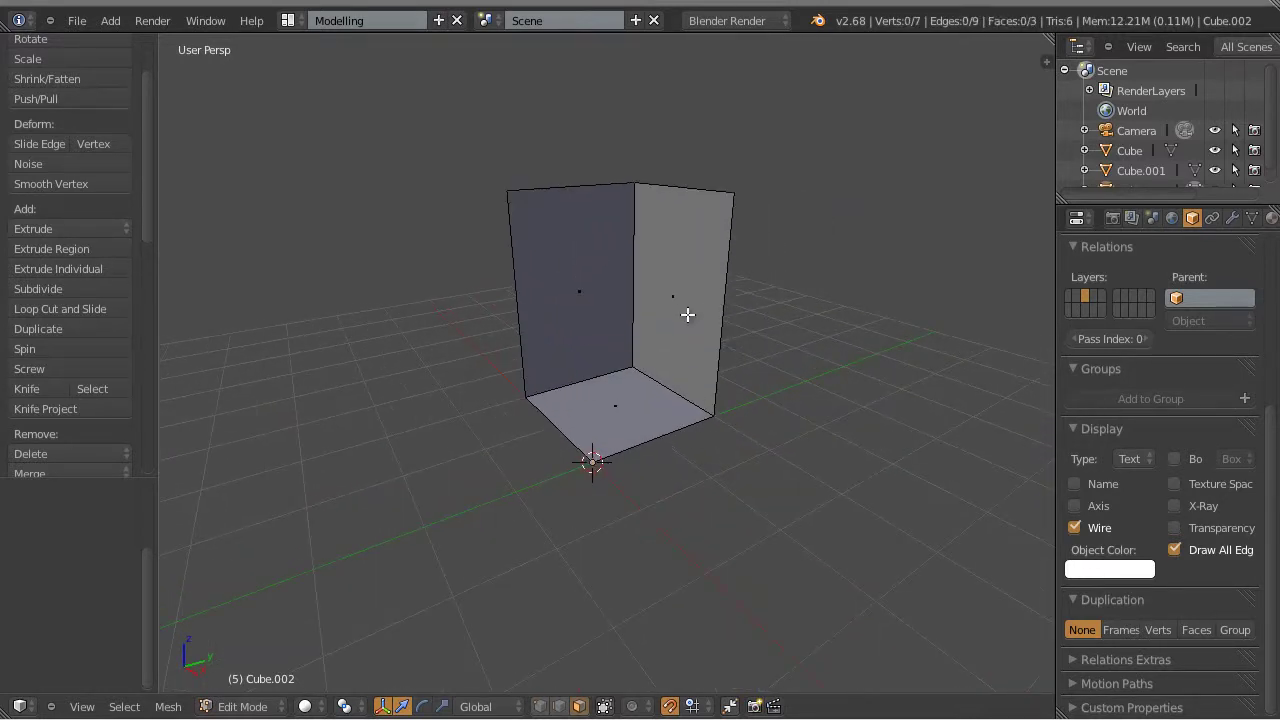
right_click(688, 314)
key(x)
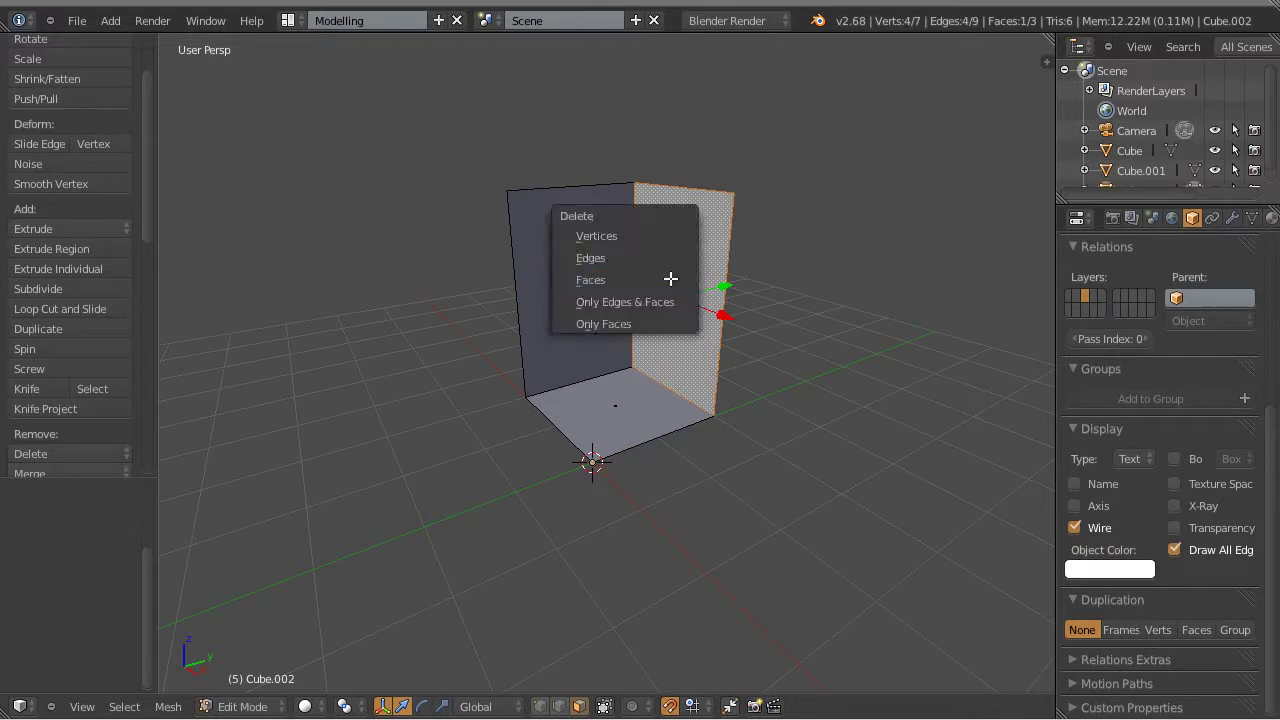
click(630, 280)
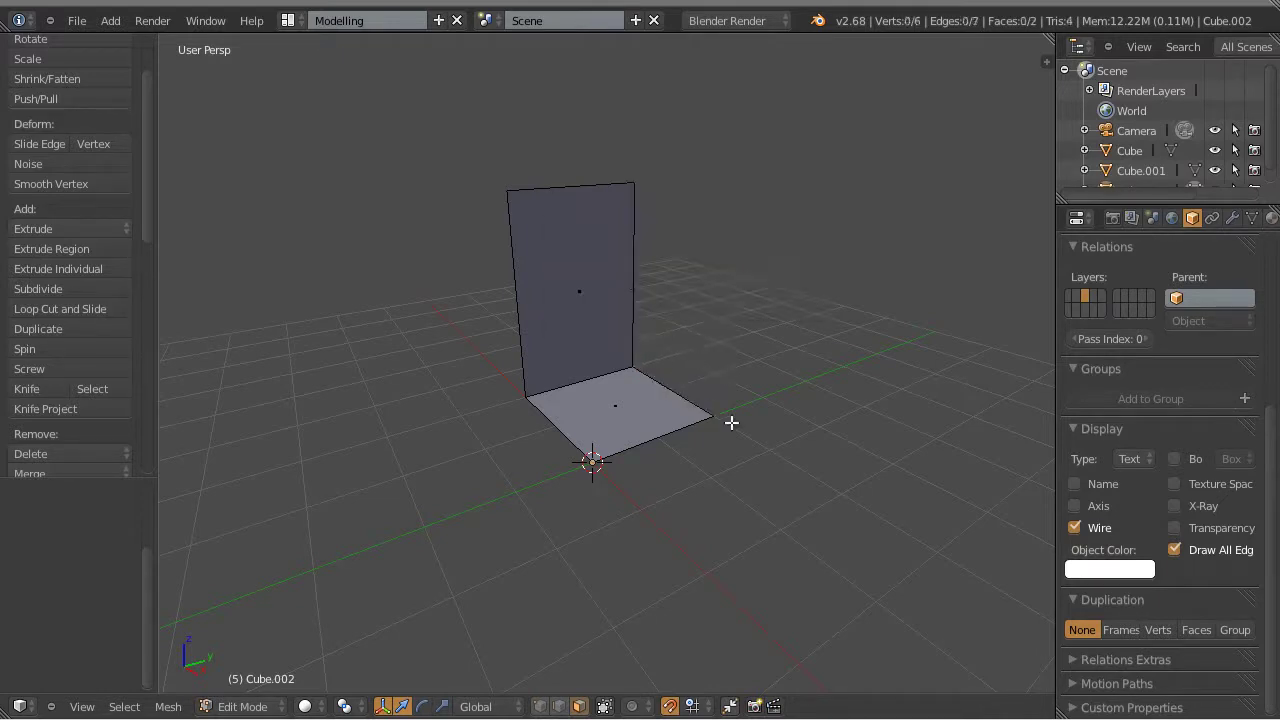
middle_drag(731, 423, 669, 357)
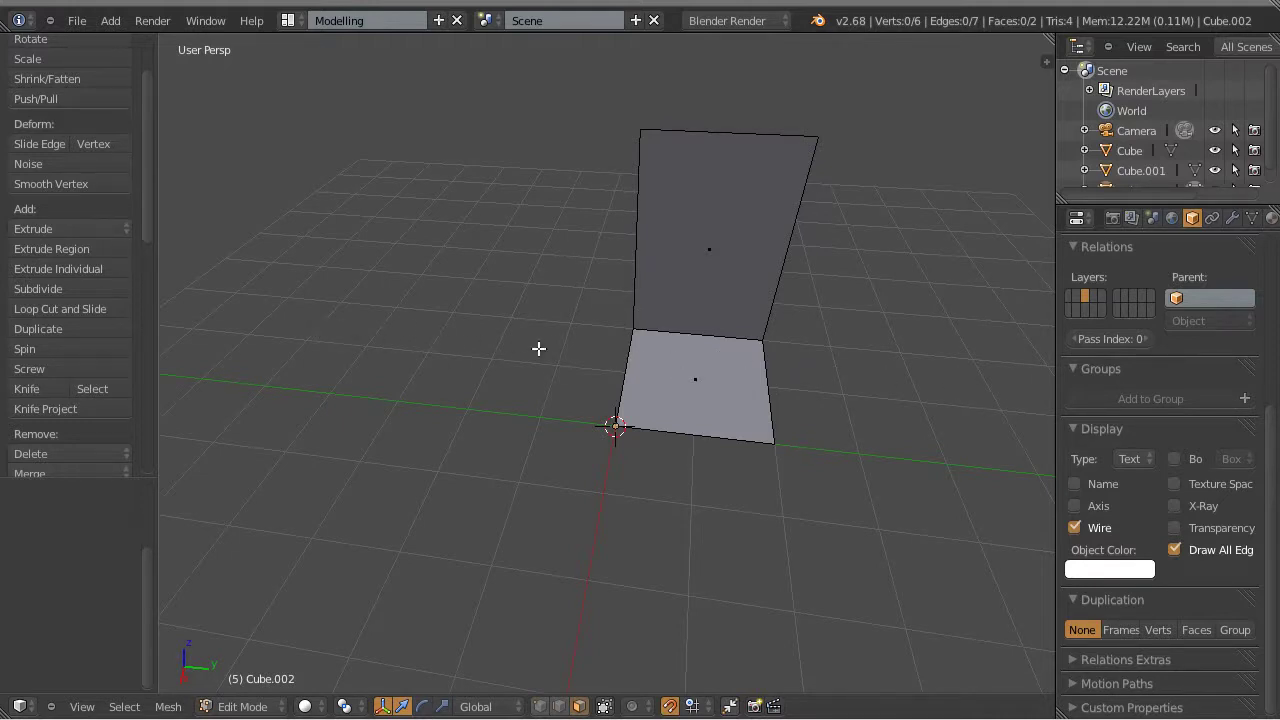
middle_drag(820, 397, 429, 411)
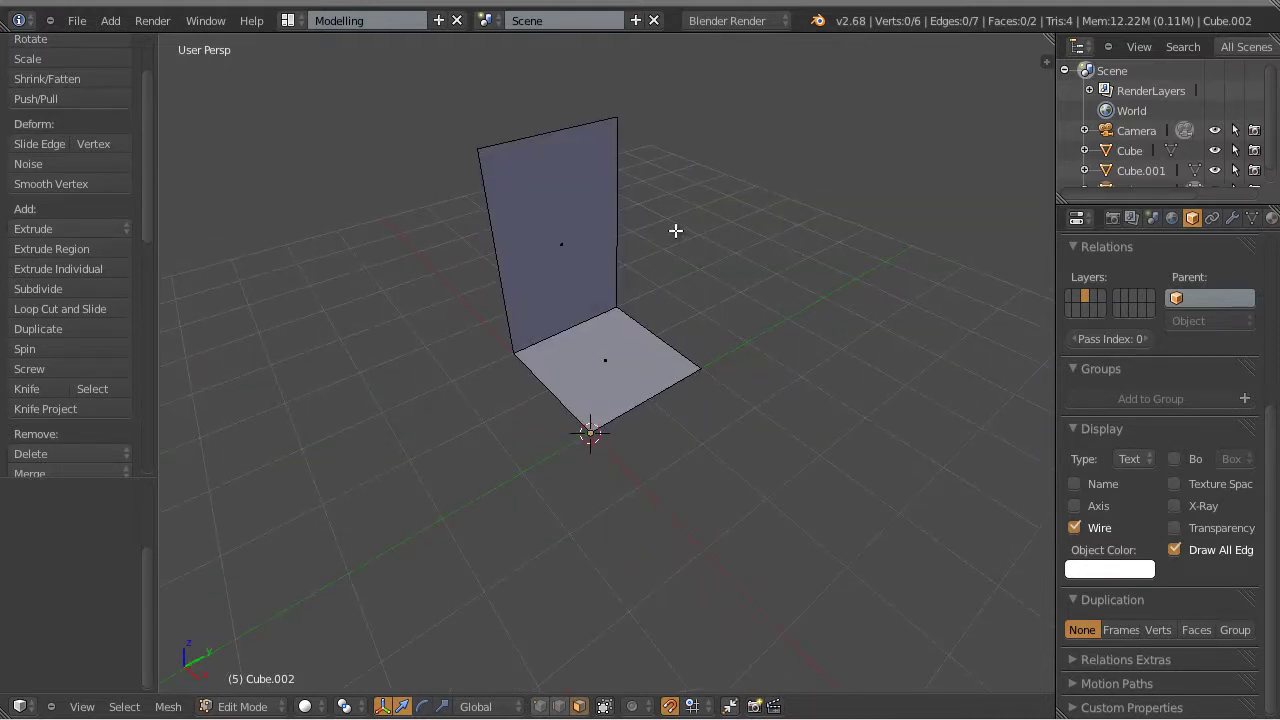
key(Tab)
middle_drag(703, 300, 688, 374)
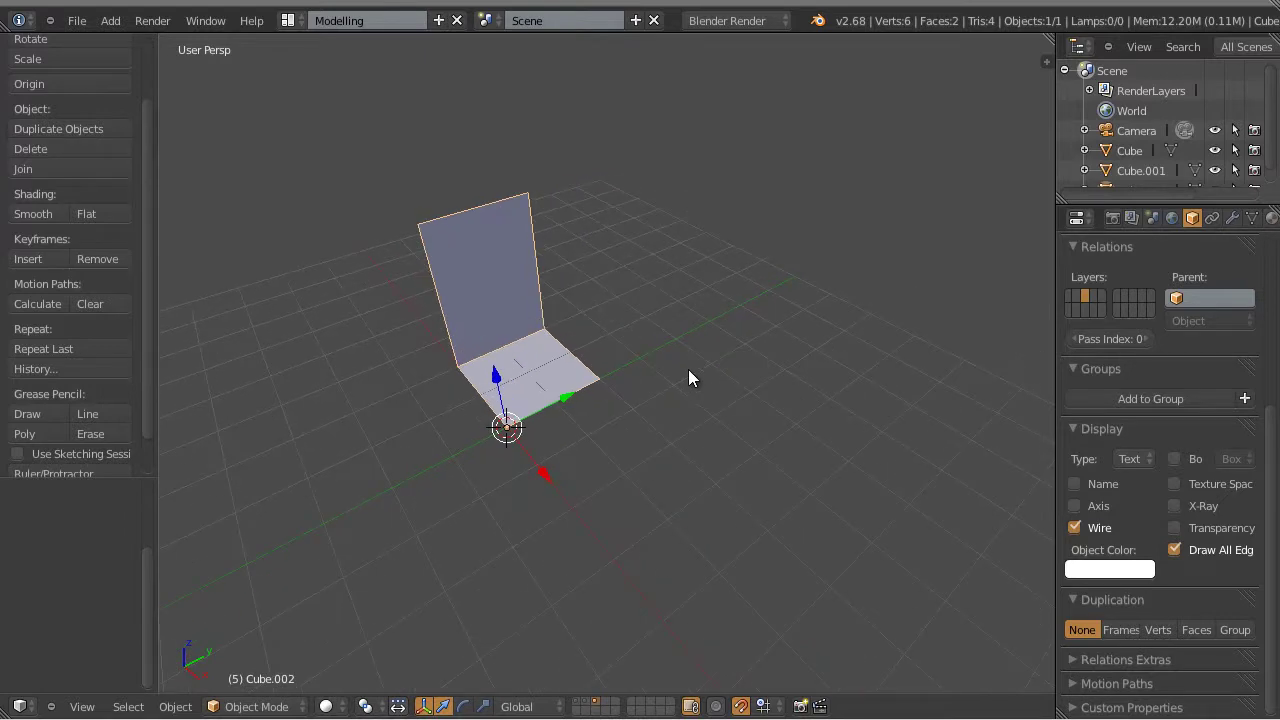
scroll(688, 374, up, 3)
middle_drag(768, 402, 587, 437)
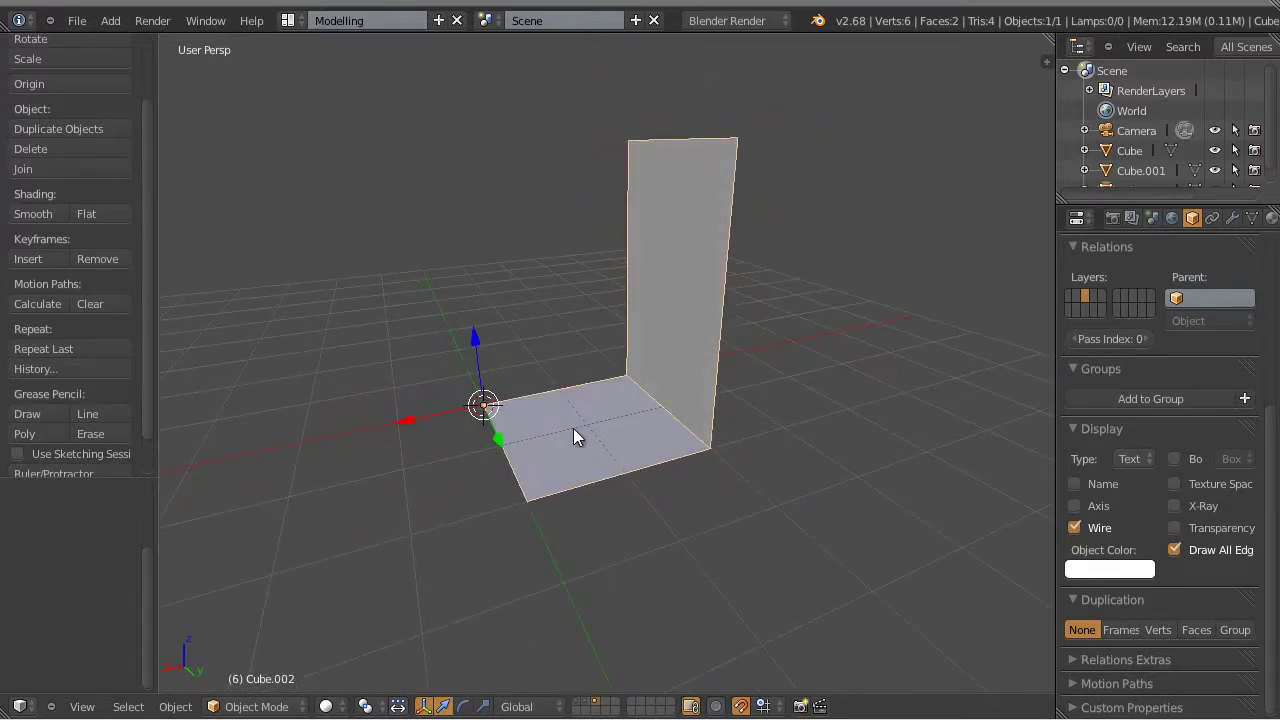
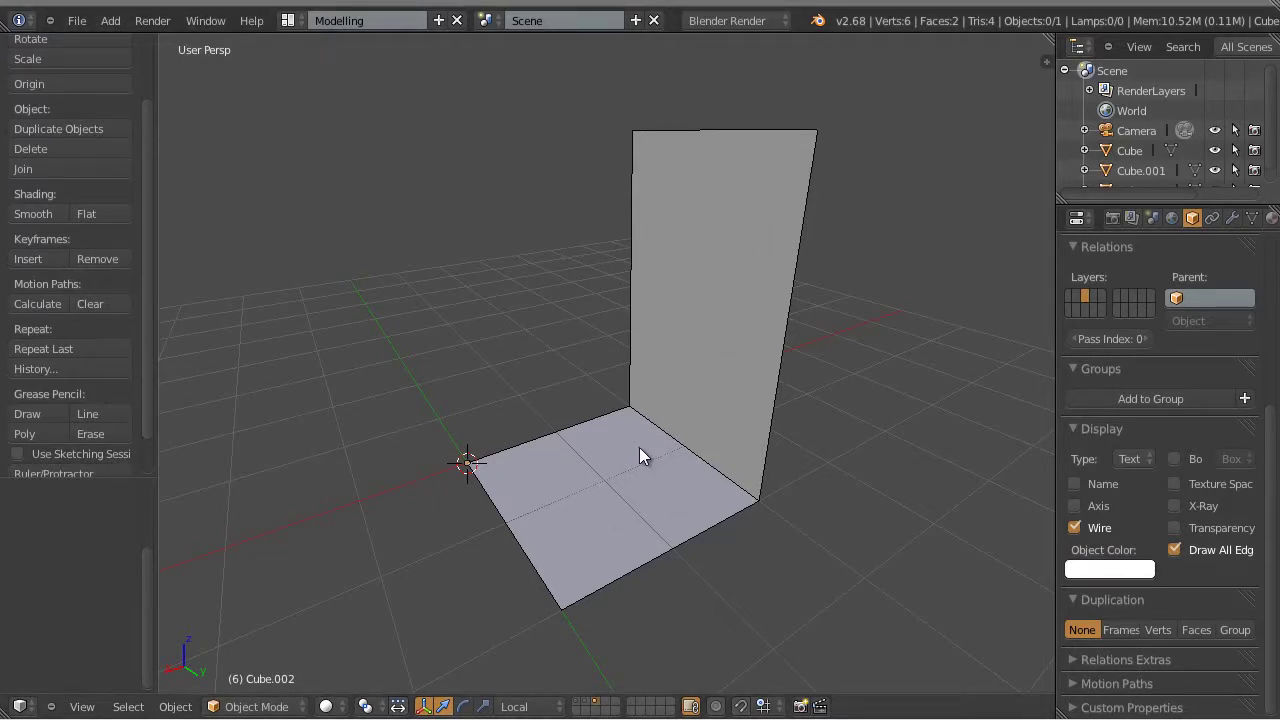
Select the floor-and-wall object Cube.002, try rotating it, then undo the rotation.
right_click(680, 410)
shift+middle_drag(619, 433, 646, 440)
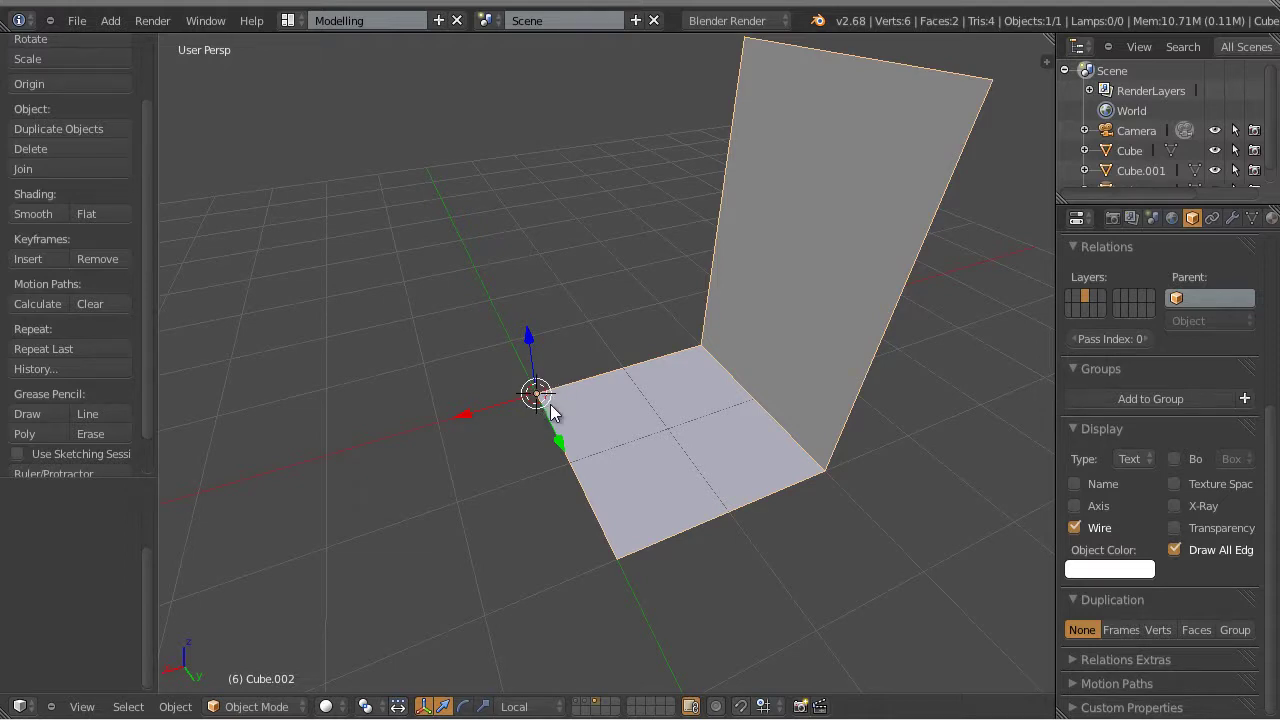
scroll(550, 411, down, 2)
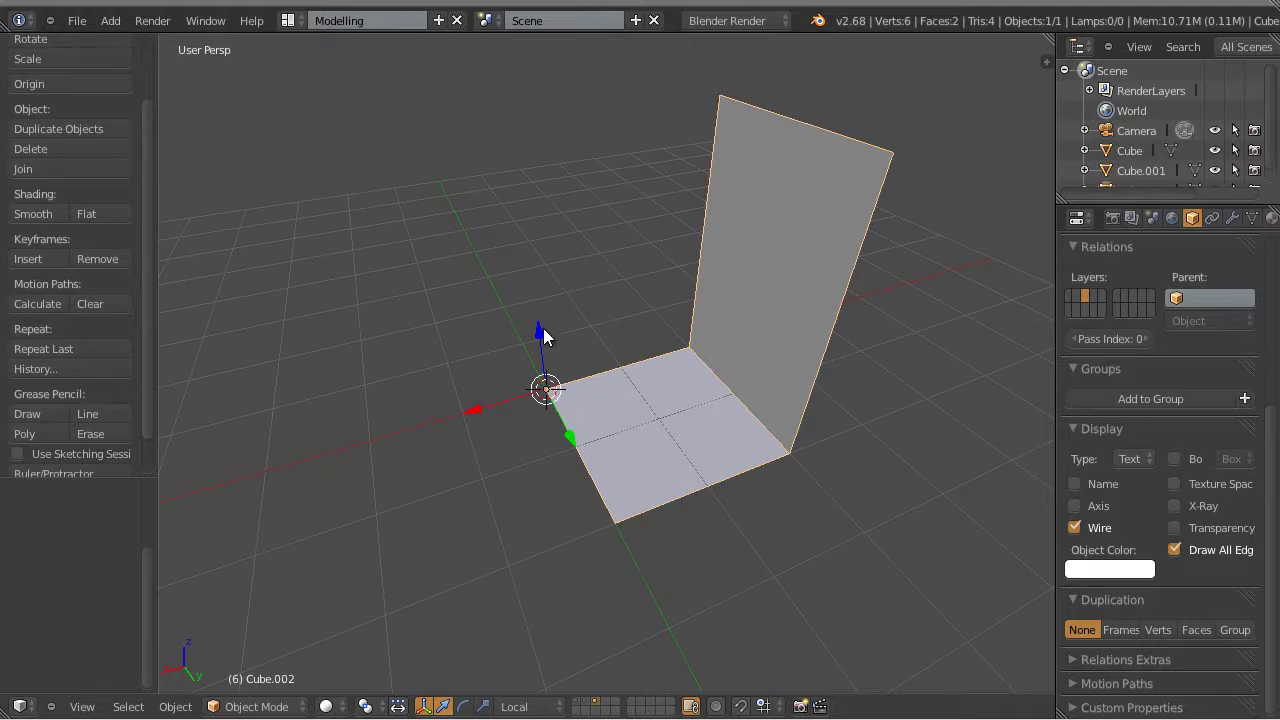
key(ctrl+alt+r)
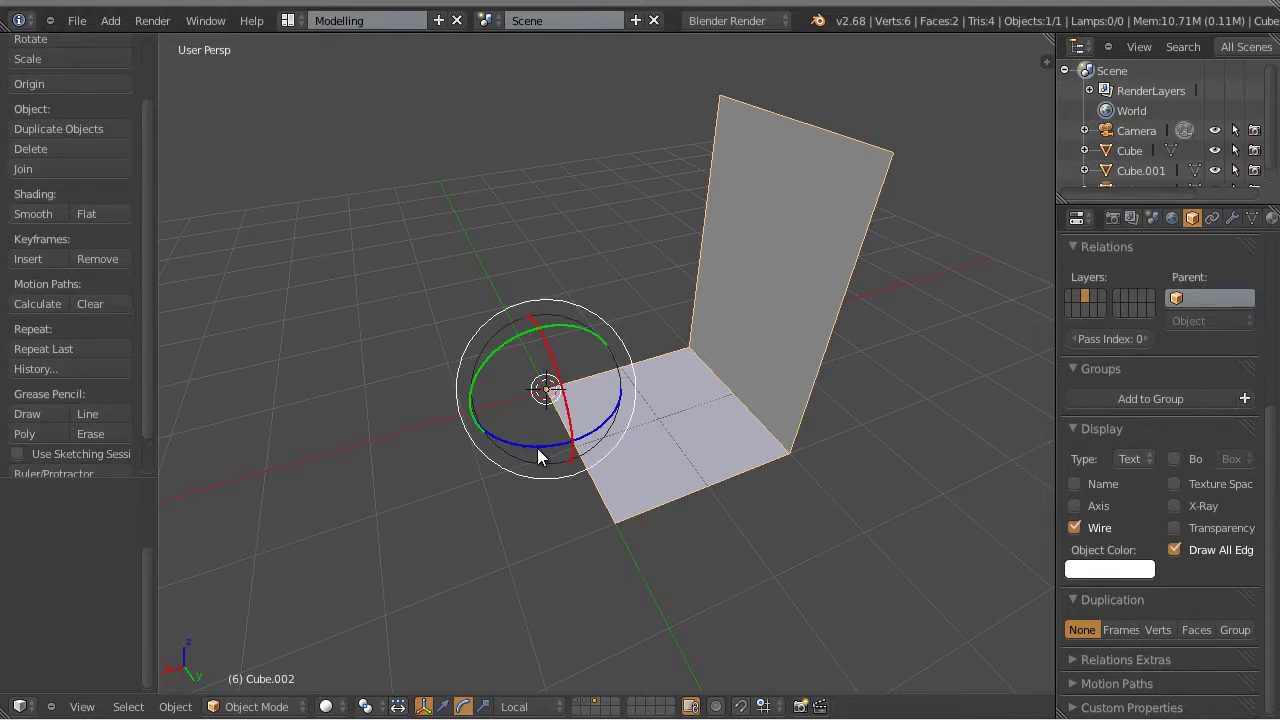
drag(537, 455, 705, 387)
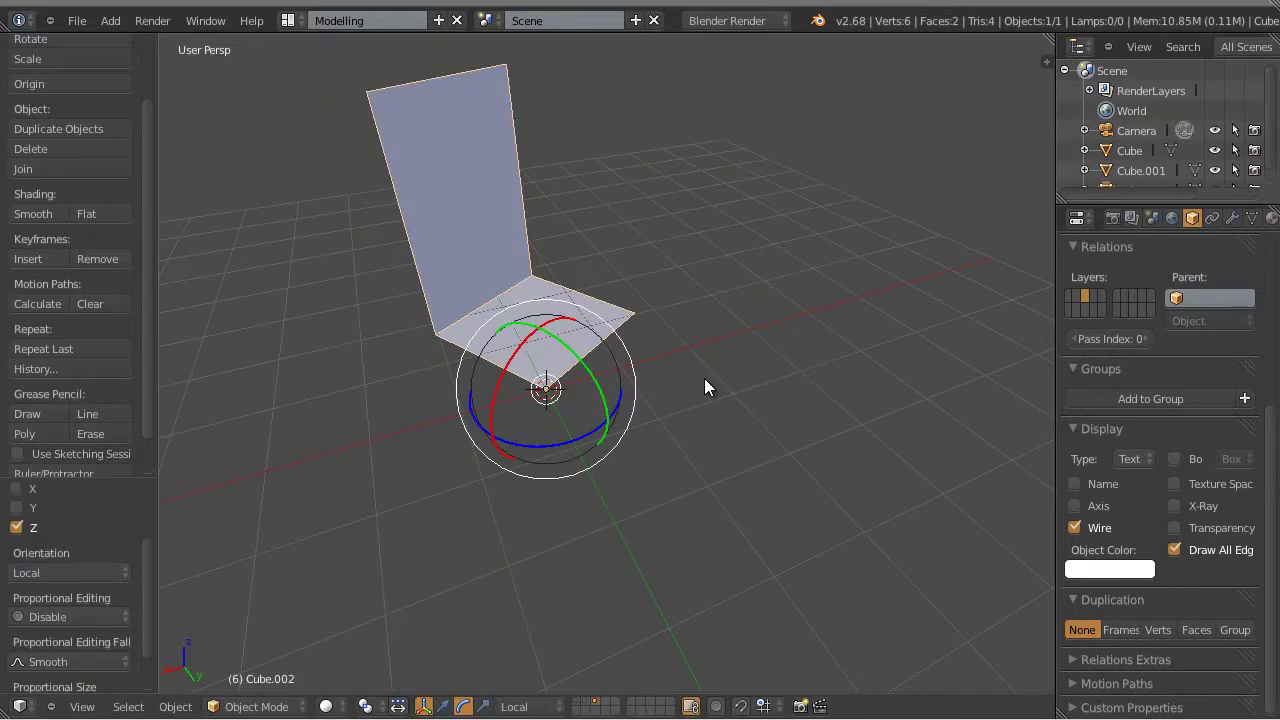
key(ctrl+z)
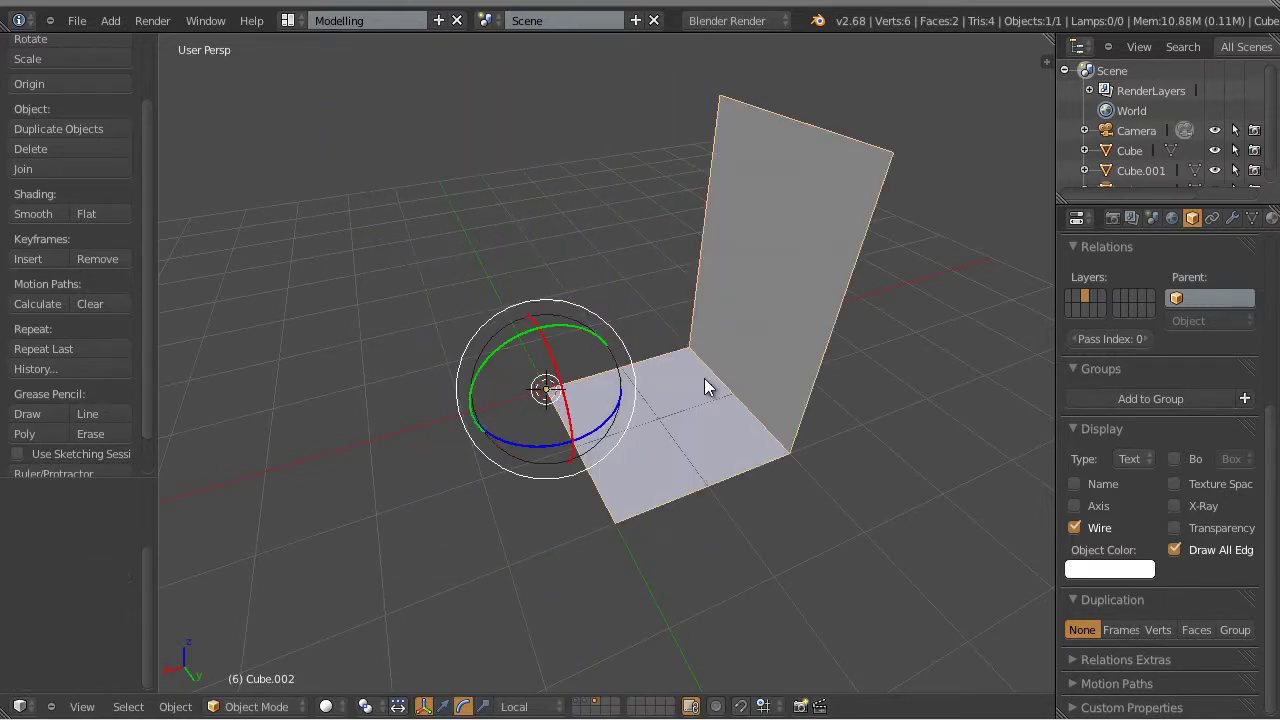
Enter Edit Mode on Cube.002 with its original orientation kept.
scroll(706, 454, up, 2)
key(Right)
scroll(704, 429, down, 5)
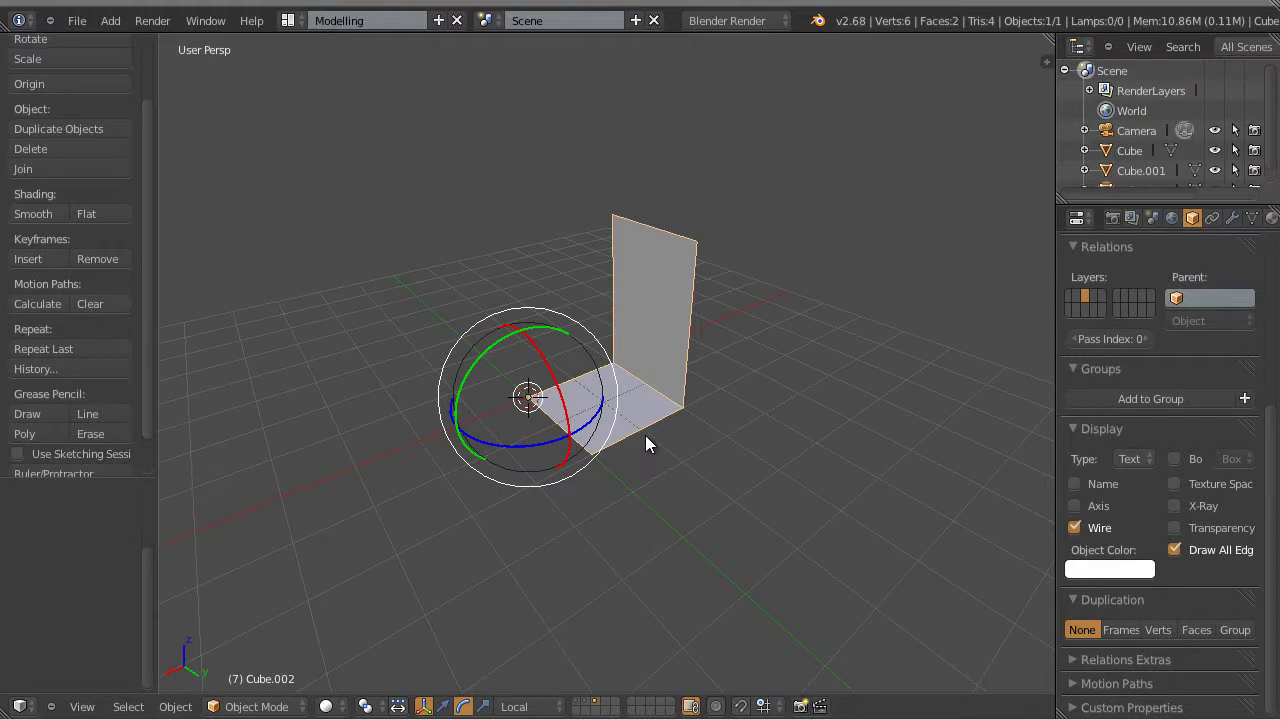
key(Tab)
scroll(648, 407, up, 3)
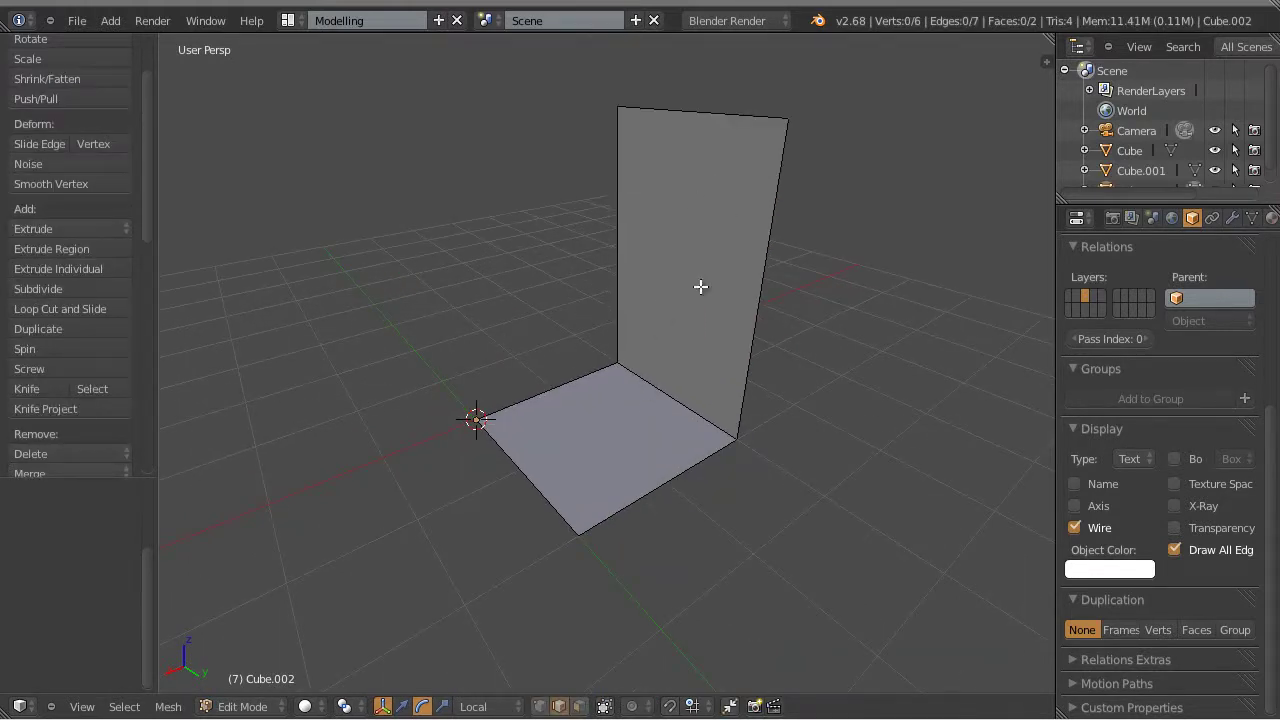
Switch to edge select mode and select the edge where seat meets backrest.
middle_drag(706, 377, 645, 430)
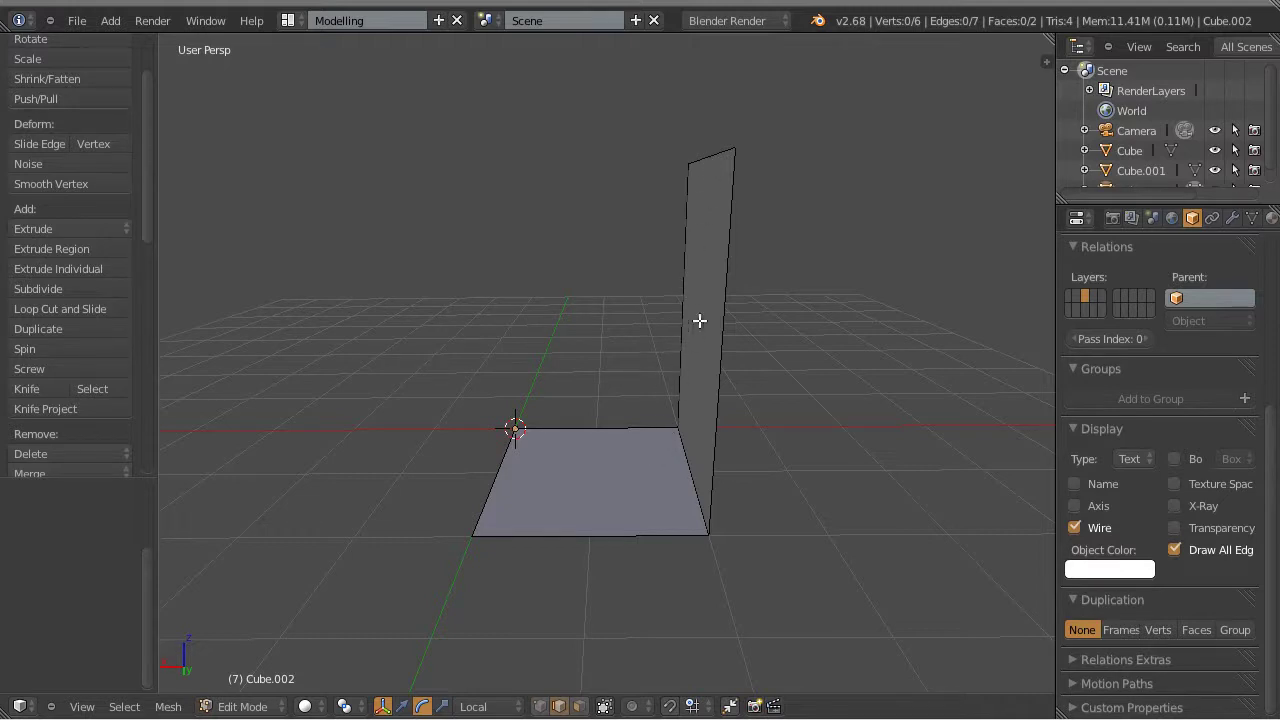
key(ctrl+Tab)
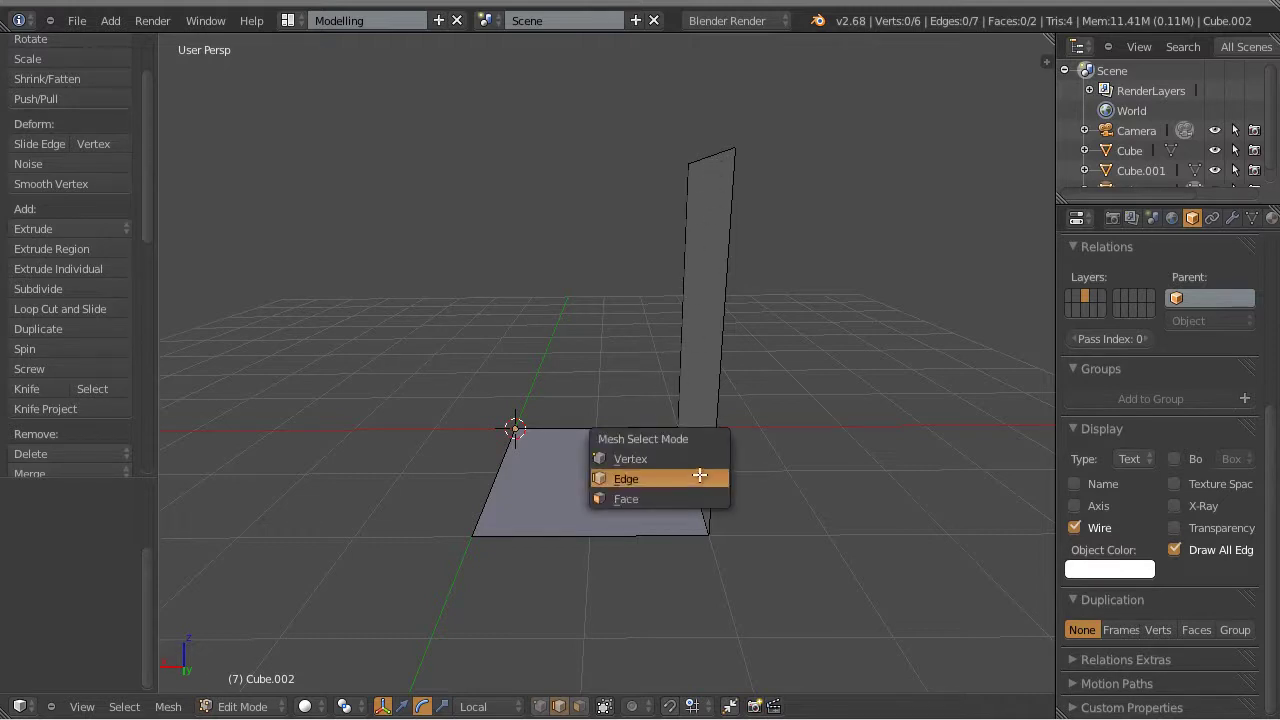
click(641, 480)
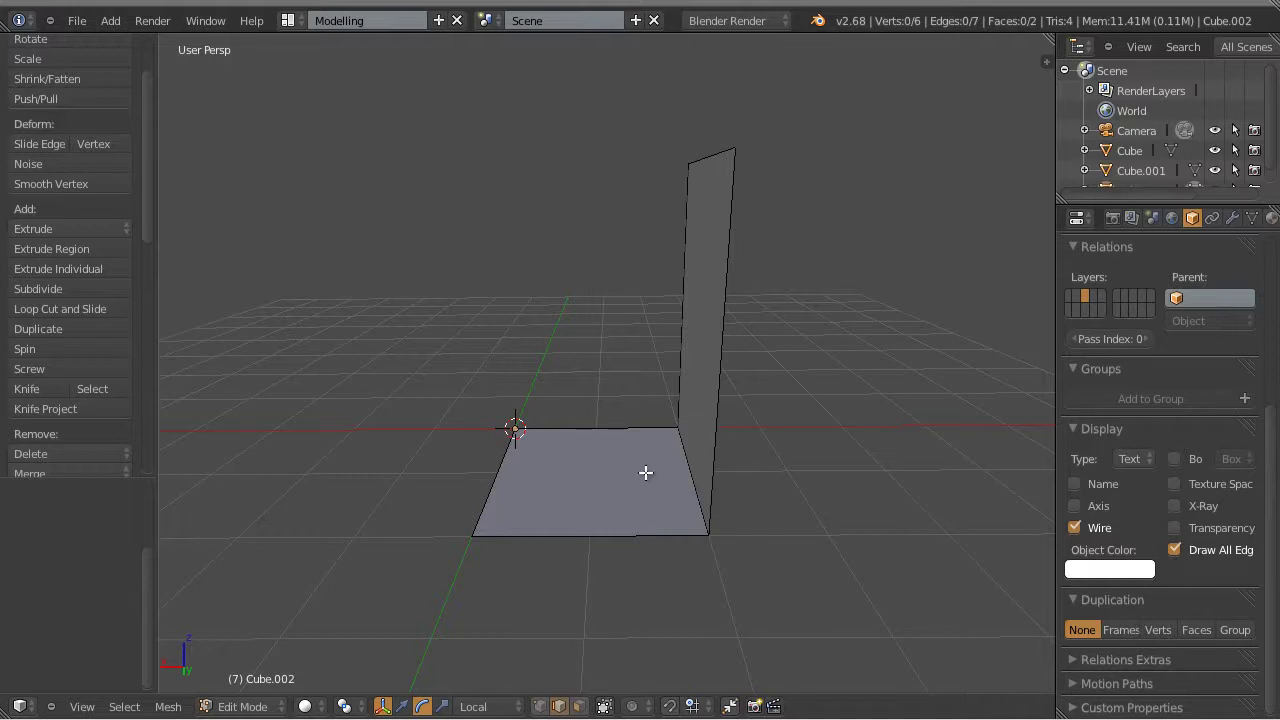
middle_drag(646, 471, 683, 454)
right_click(681, 443)
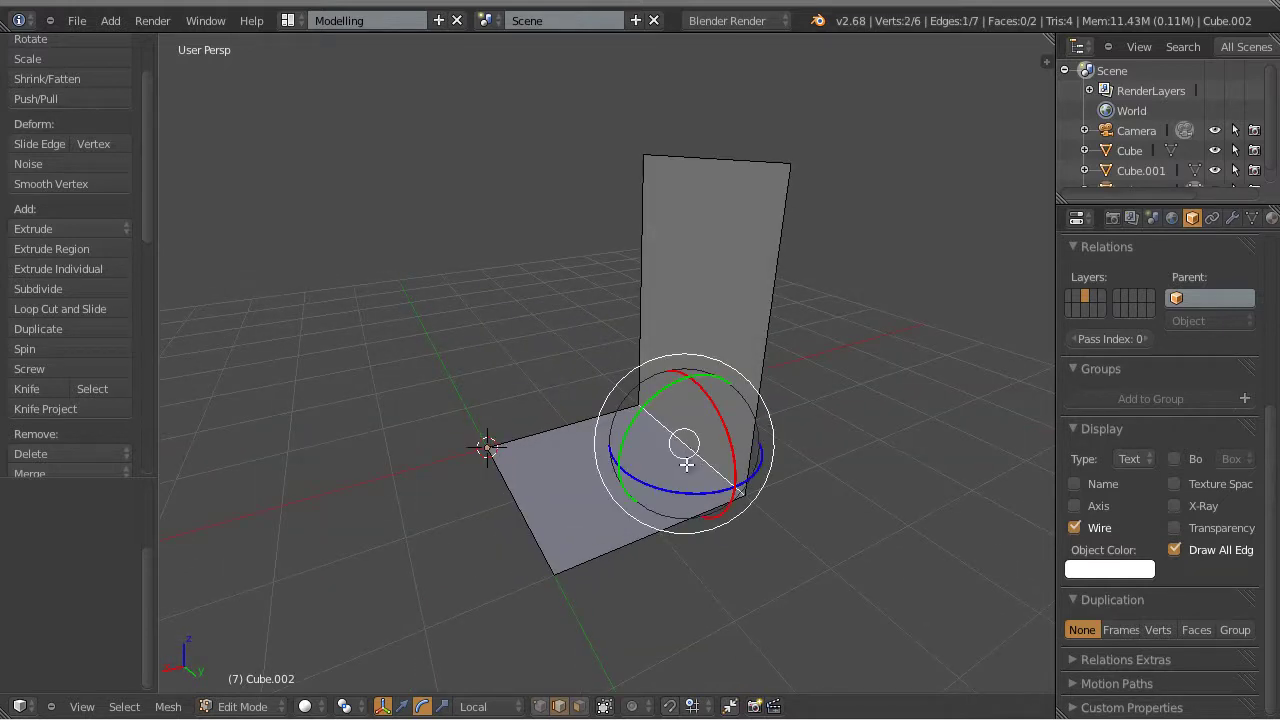
Slide the seat–backrest edge about 0.319 along local X.
key(ctrl+space)
middle_drag(703, 480, 628, 425)
drag(620, 419, 591, 430)
middle_drag(591, 430, 683, 457)
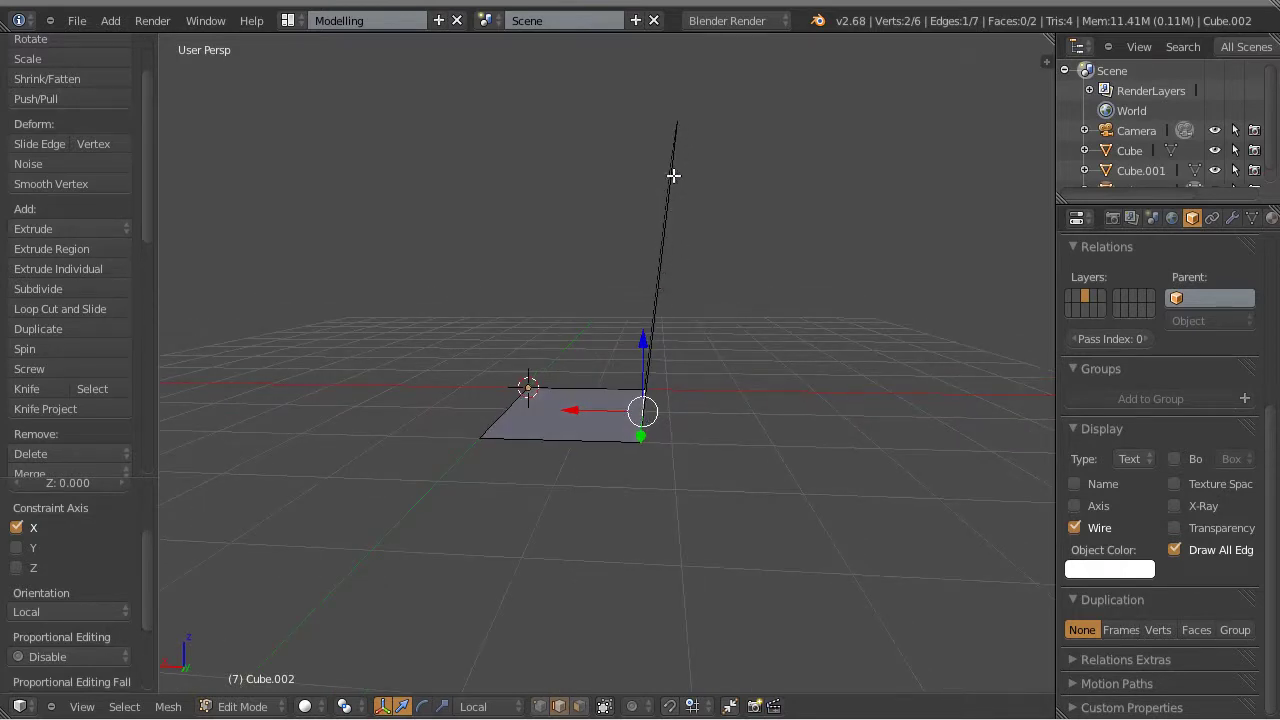
middle_drag(774, 426, 710, 450)
middle_drag(527, 422, 593, 407)
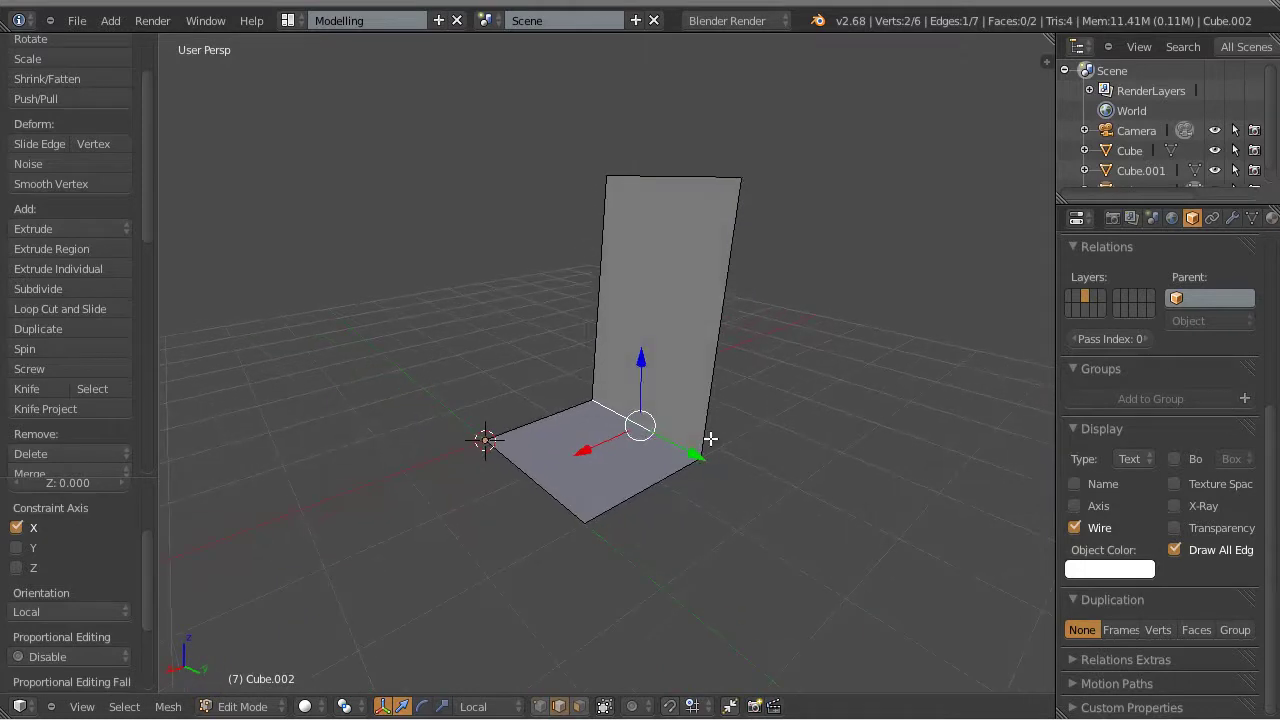
scroll(650, 405, up, 2)
scroll(700, 418, up, 2)
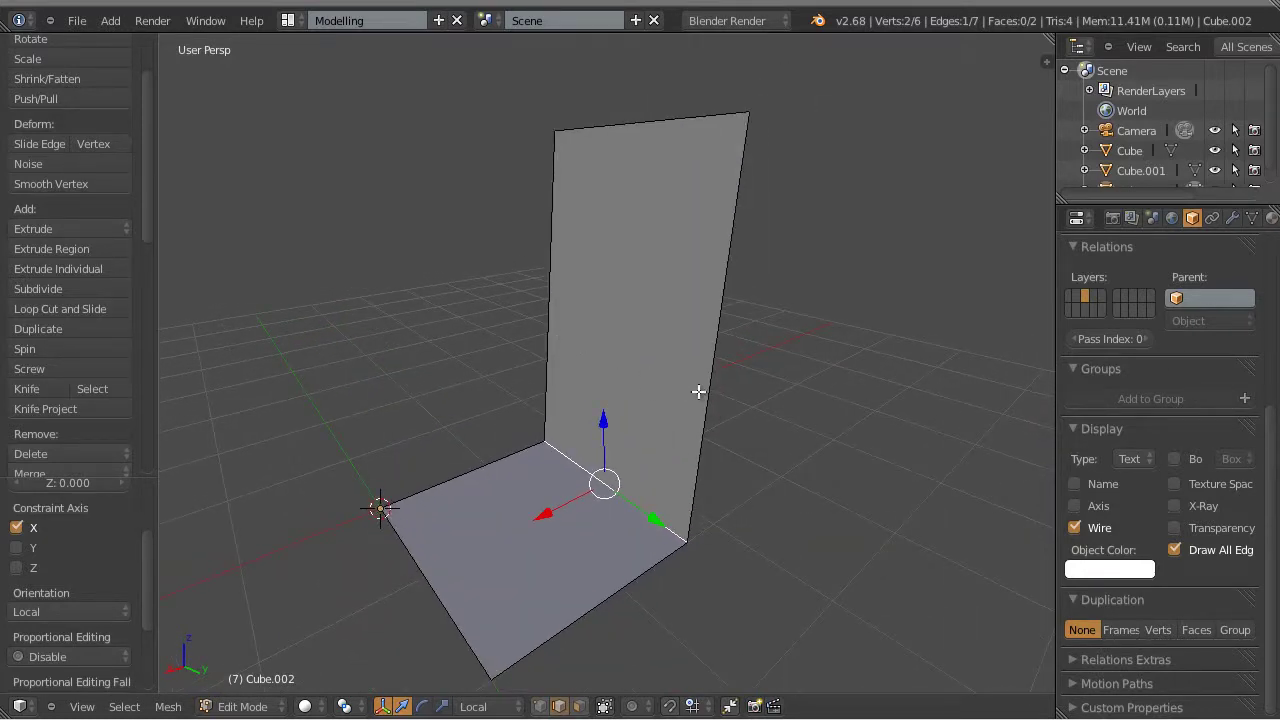
middle_drag(796, 428, 666, 269)
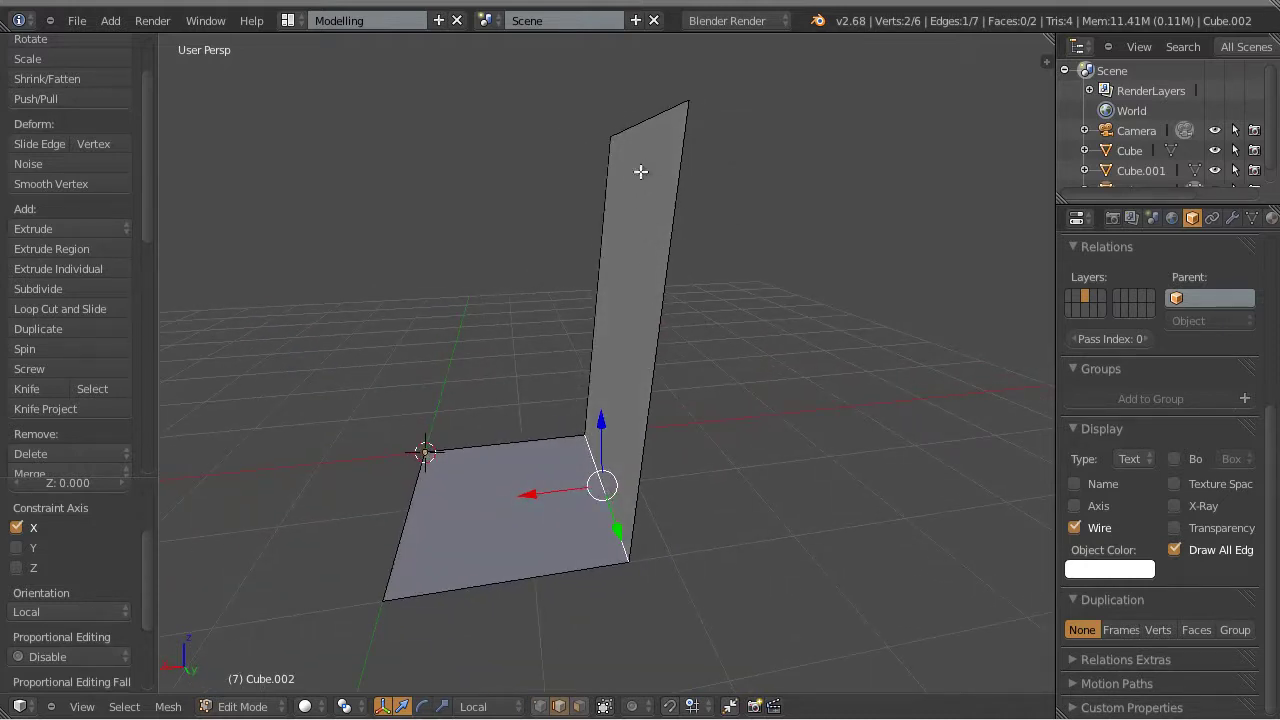
middle_drag(767, 469, 846, 469)
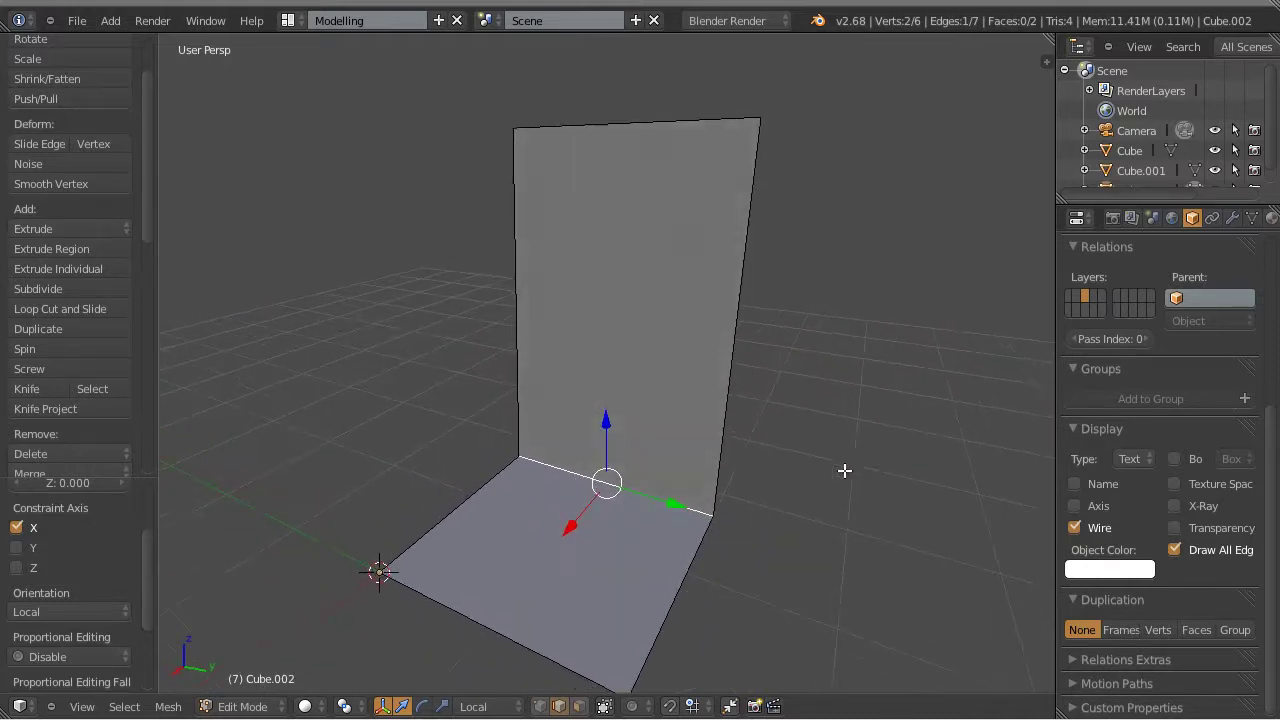
click(63, 314)
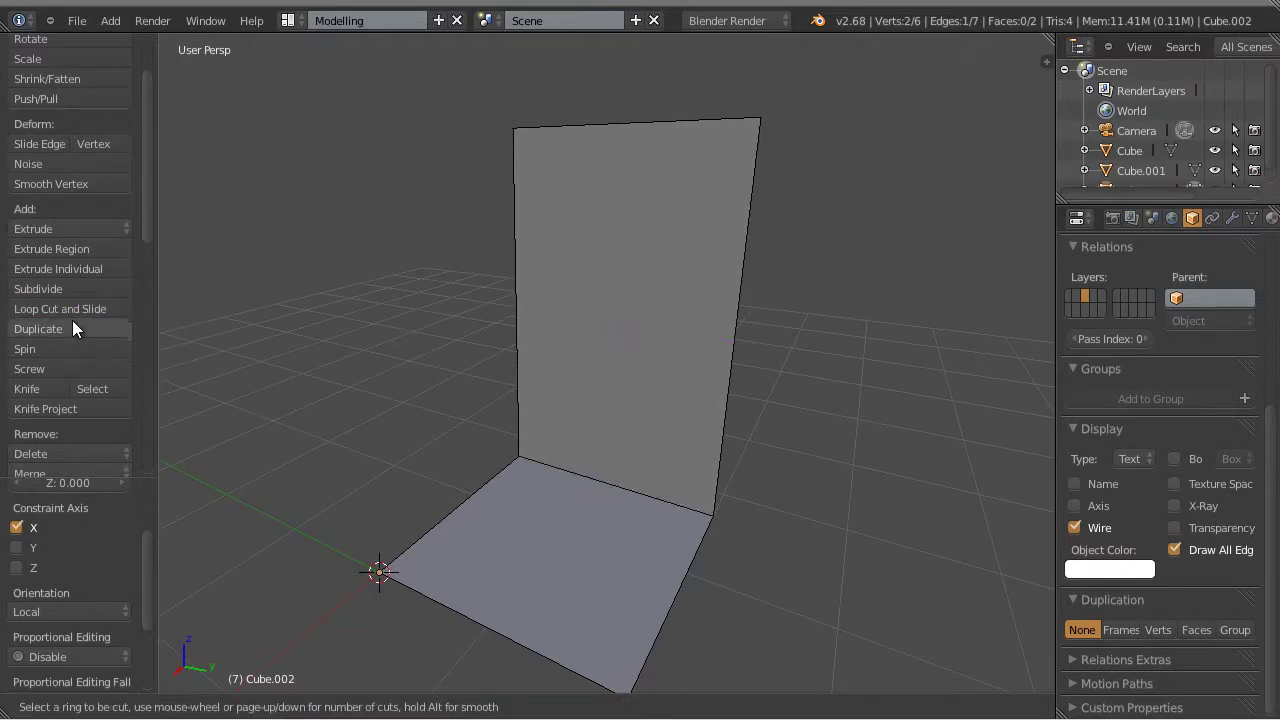
Cut a horizontal edge loop across the backrest at factor 0.330.
click(516, 314)
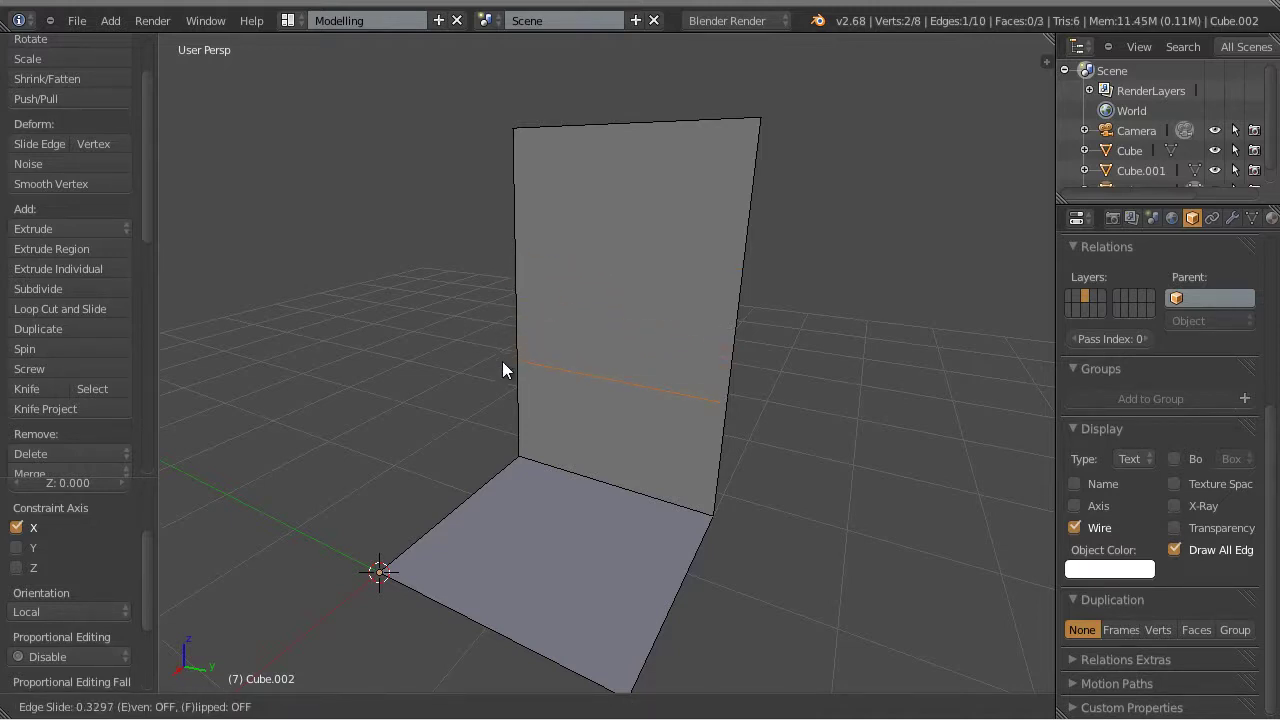
click(502, 364)
middle_drag(497, 383, 754, 409)
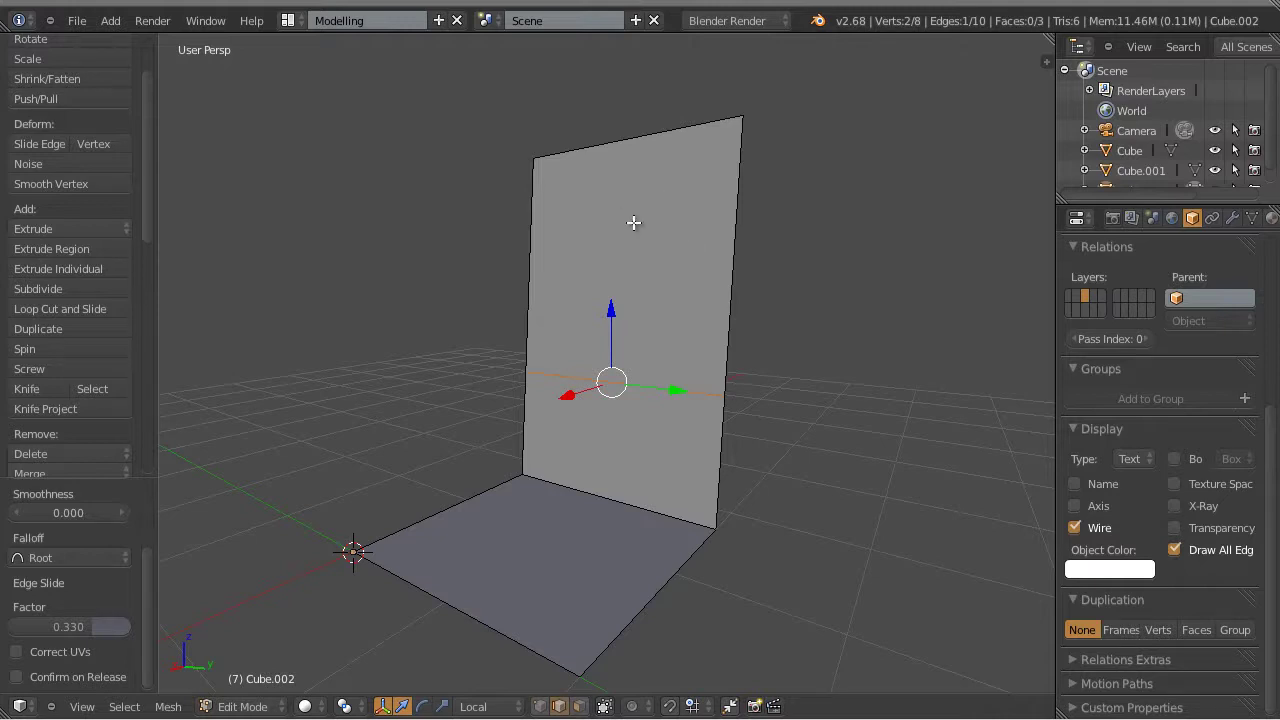
scroll(777, 460, up, 3)
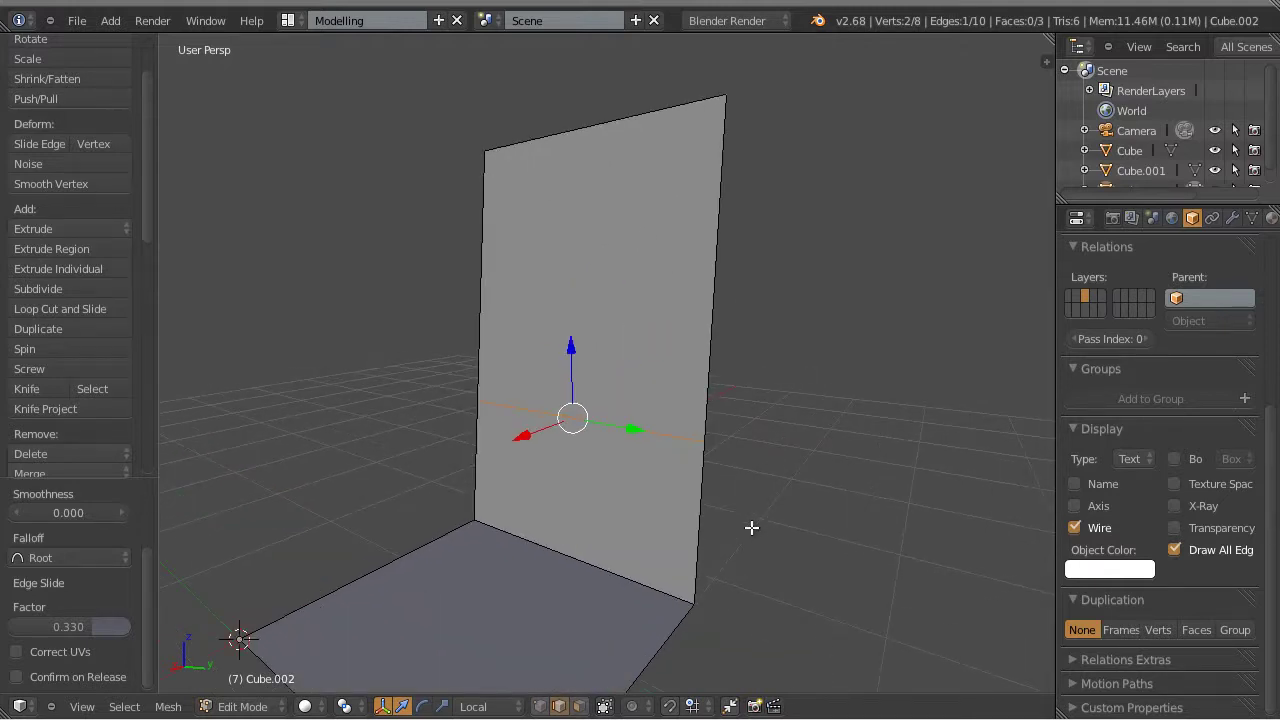
Cut a second horizontal backrest loop, slid to factor 0.914.
click(55, 314)
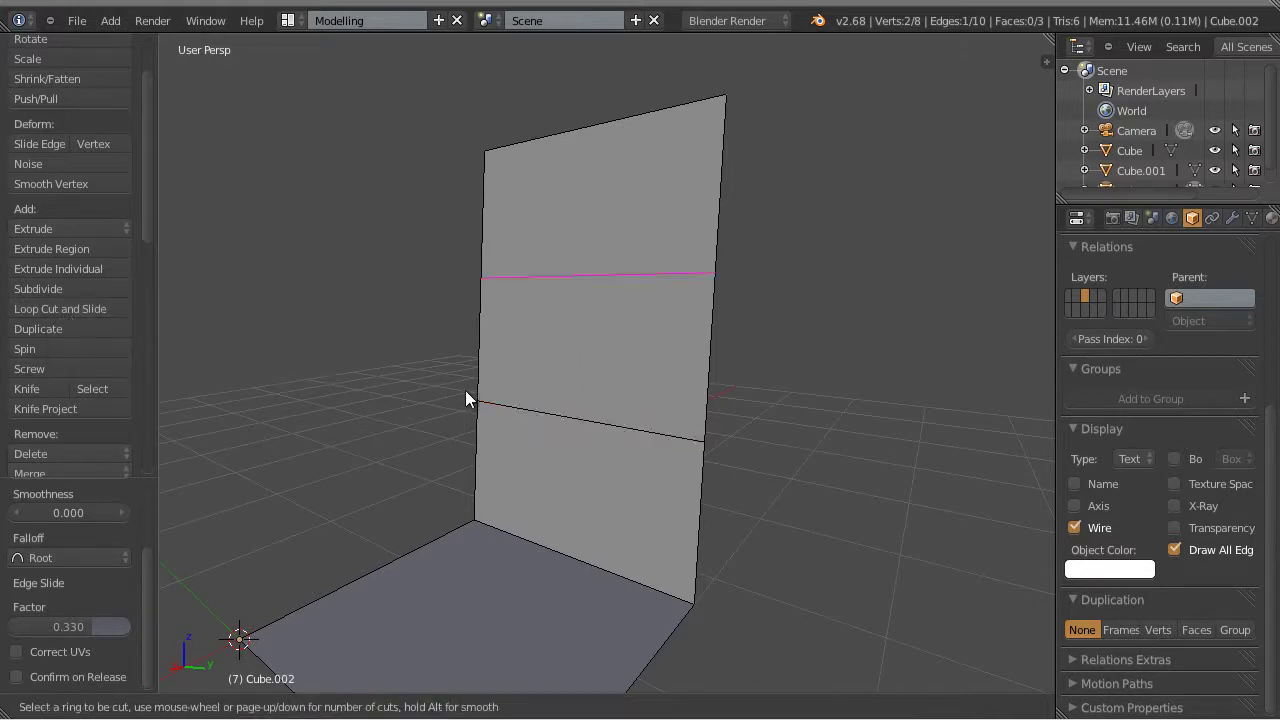
click(491, 288)
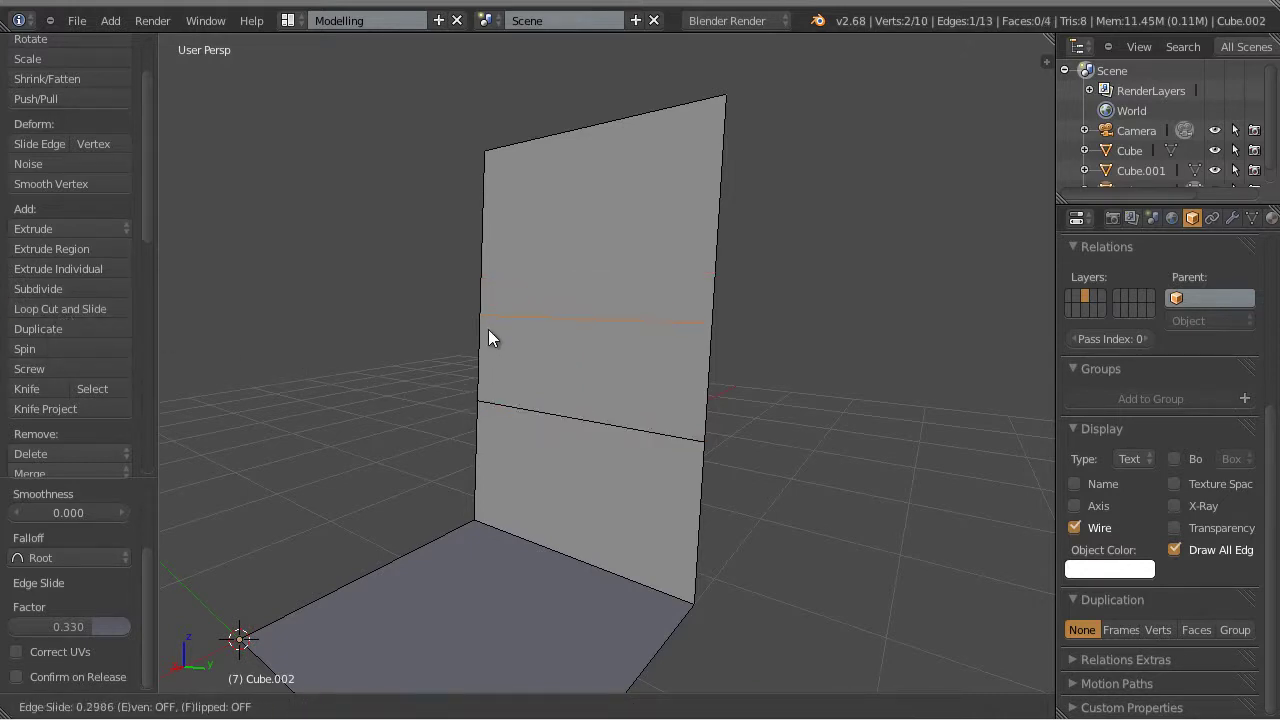
click(476, 406)
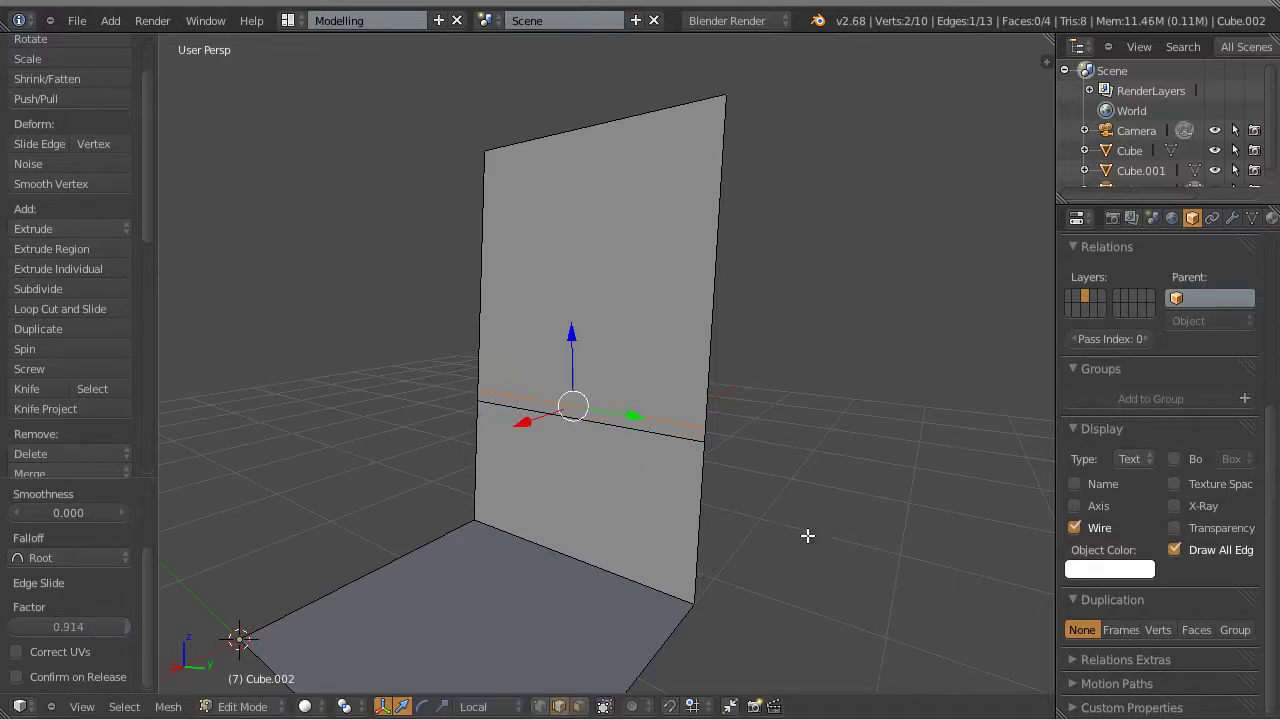
middle_drag(808, 534, 722, 530)
scroll(722, 530, up, 2)
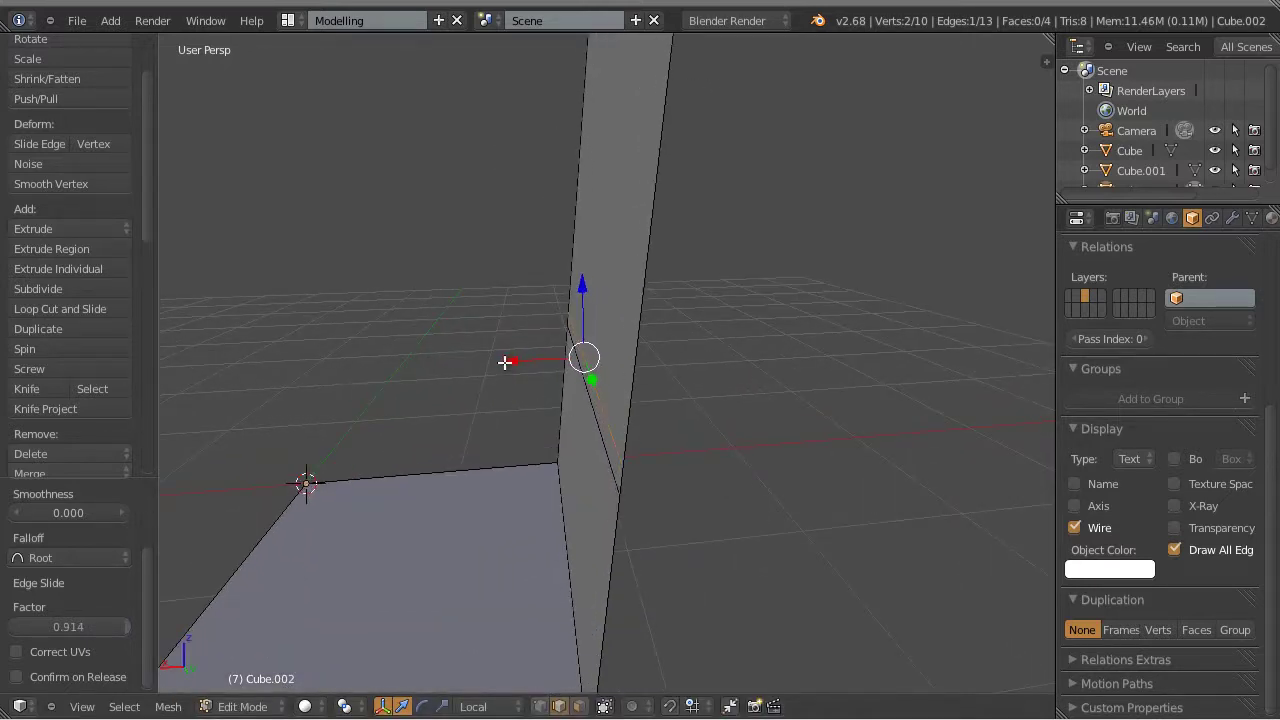
Nudge the new loop along local X, then enable snapping with Vertex as the snap element.
drag(505, 362, 577, 374)
middle_drag(817, 466, 582, 390)
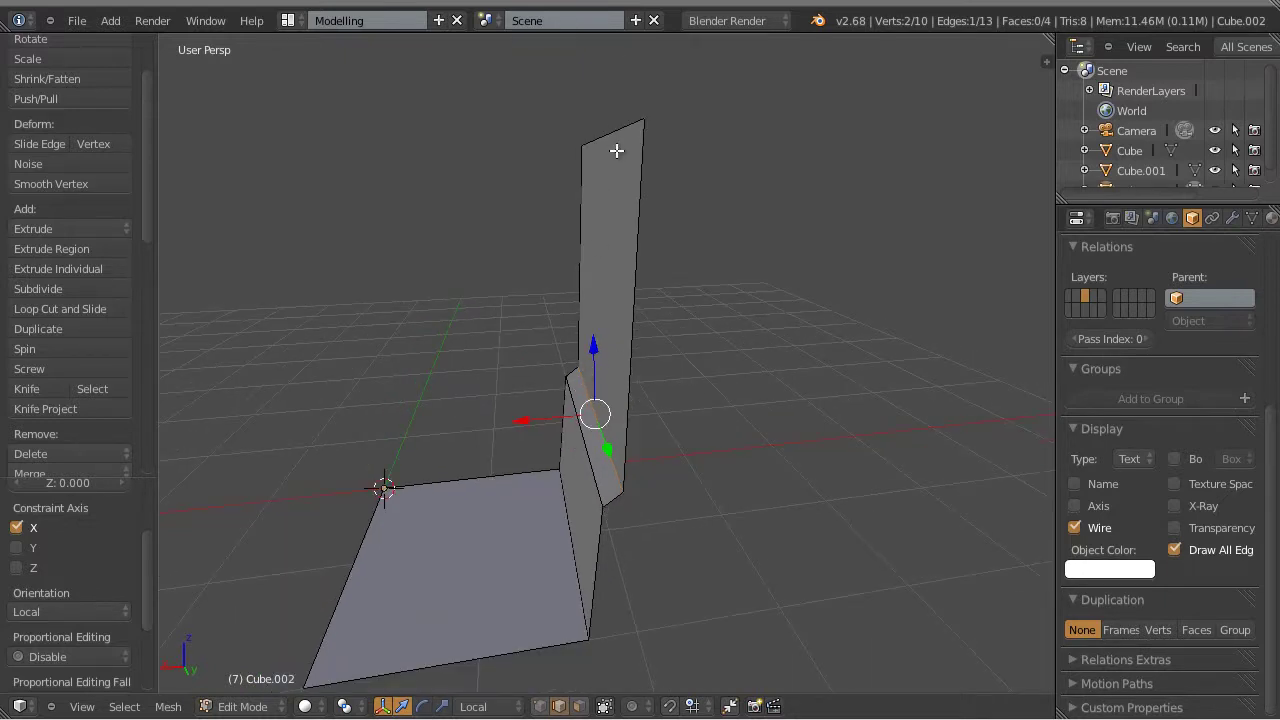
middle_drag(697, 420, 704, 420)
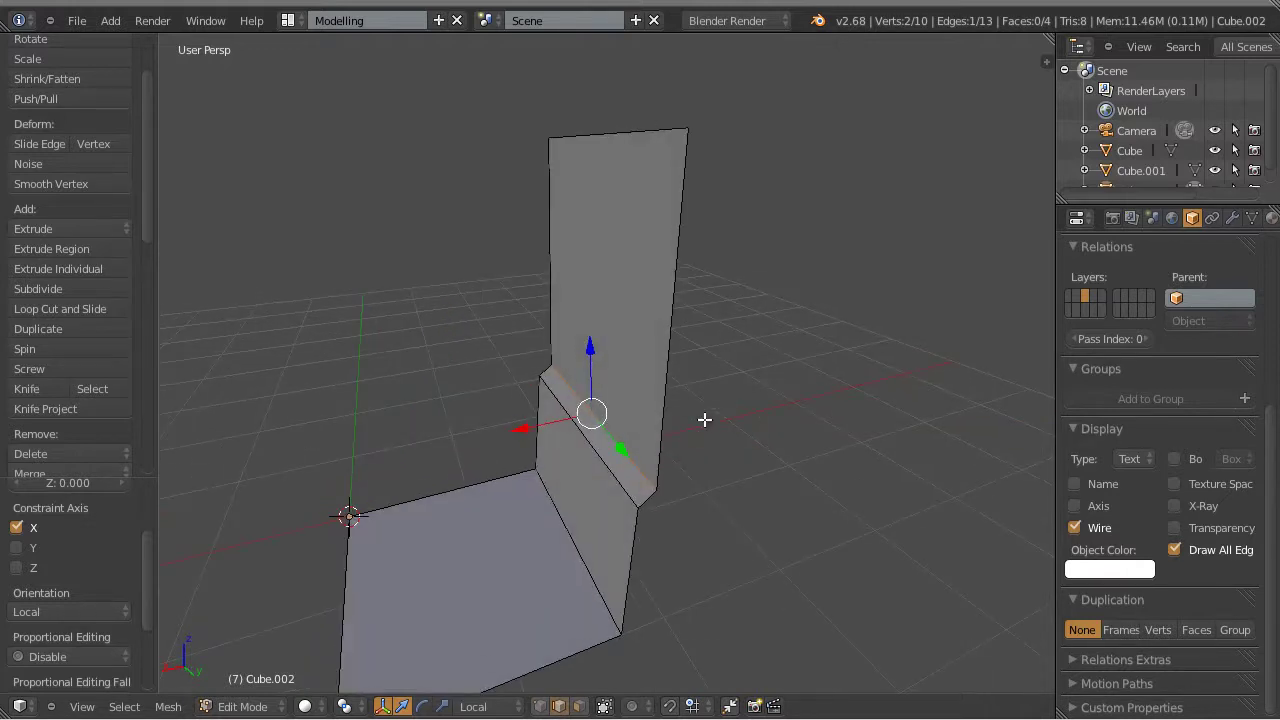
click(670, 706)
click(692, 706)
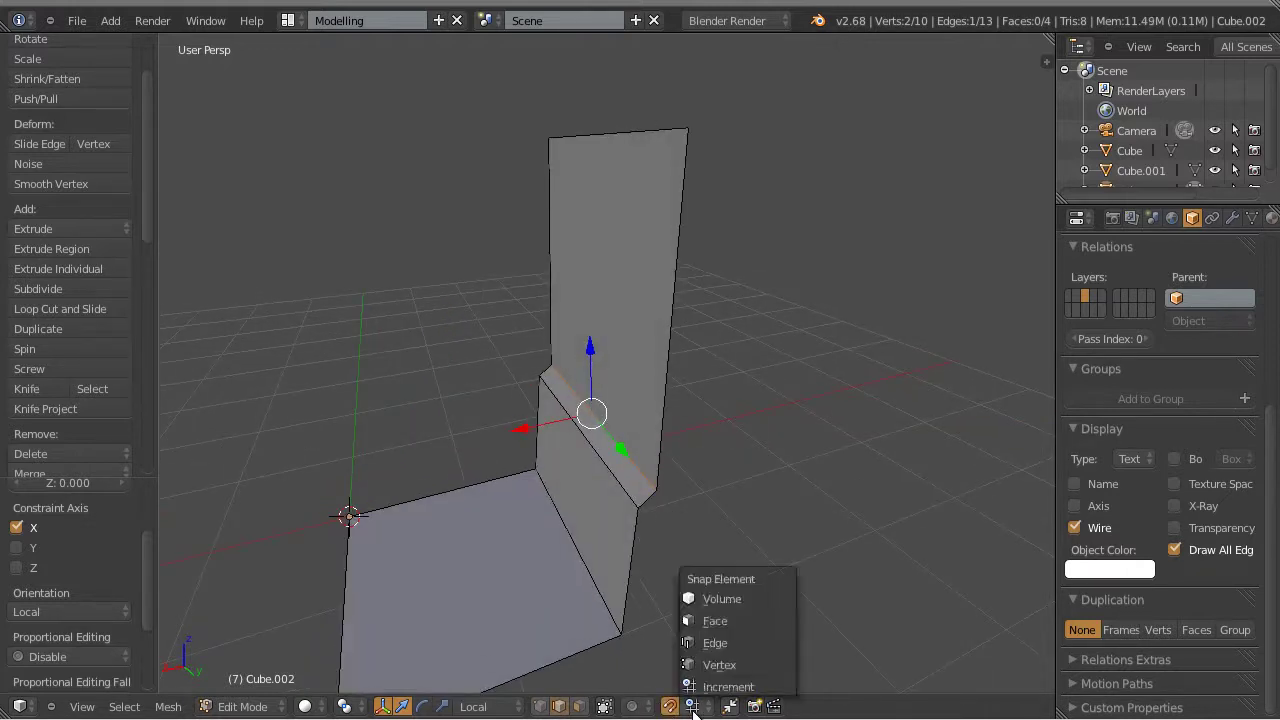
click(720, 665)
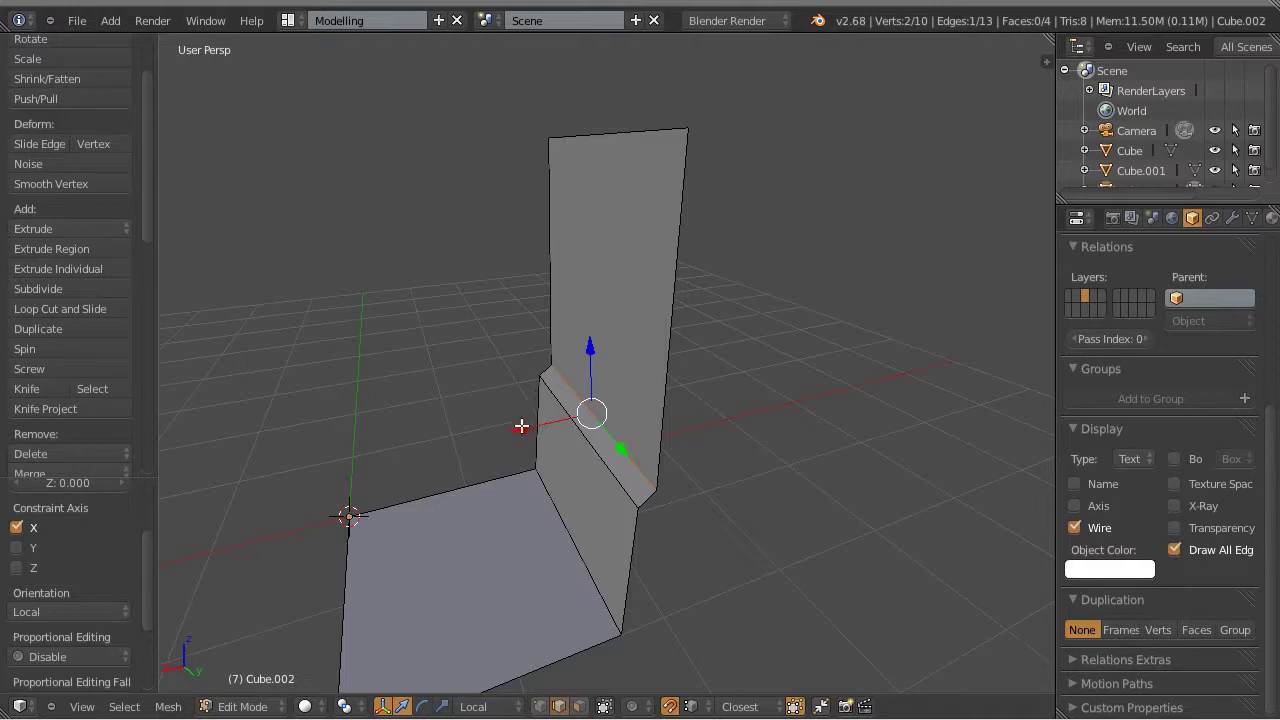
Slide the upper backrest face along X with the move gizmo.
drag(521, 426, 686, 138)
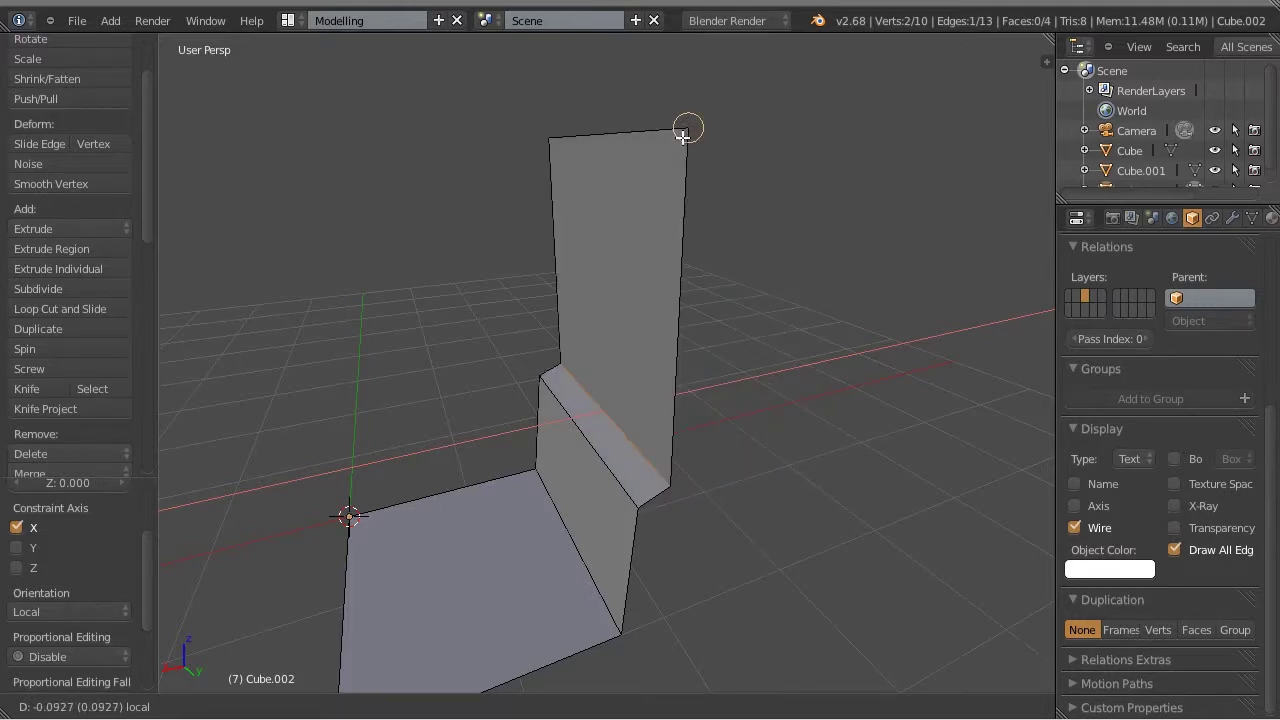
drag(682, 135, 682, 136)
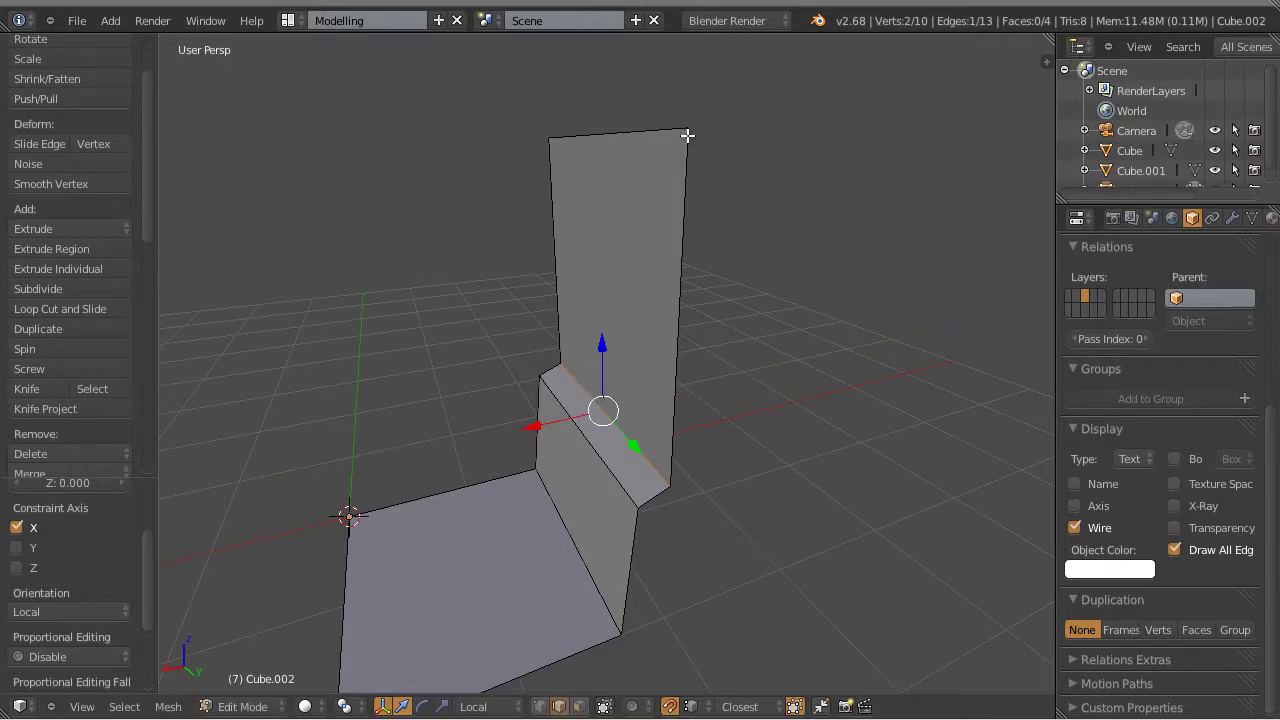
middle_drag(774, 474, 741, 462)
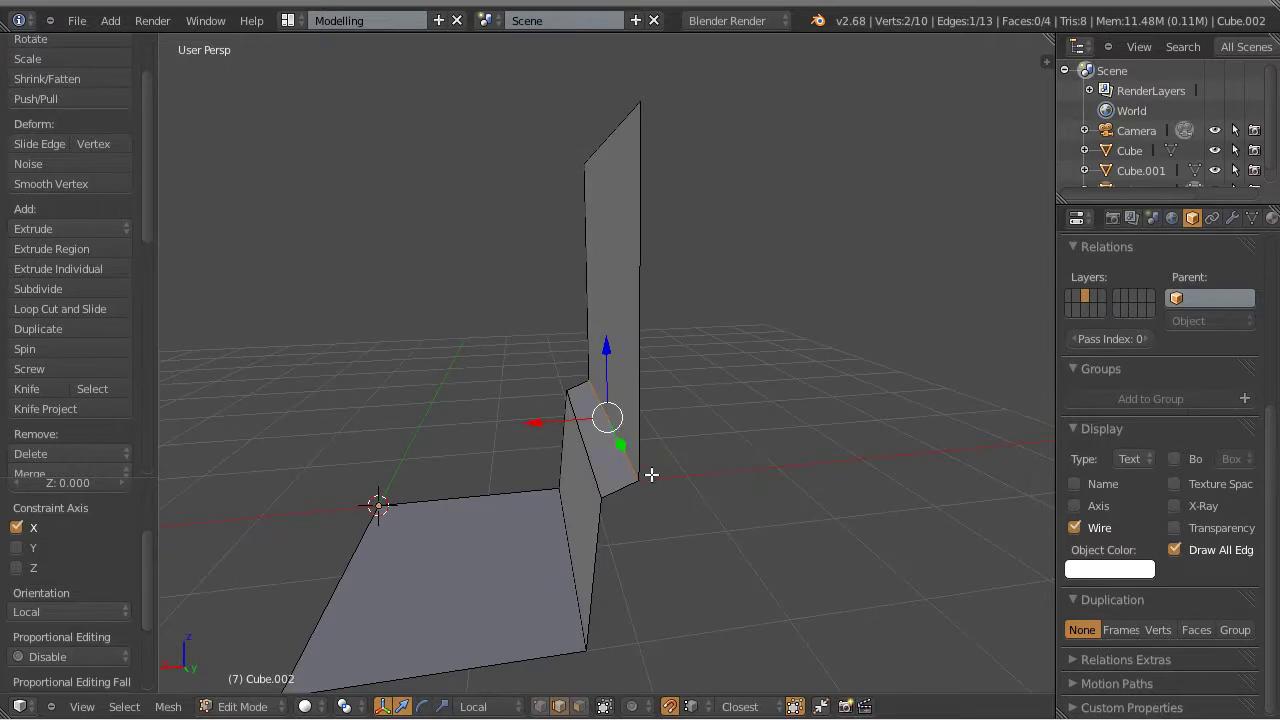
middle_drag(651, 474, 682, 240)
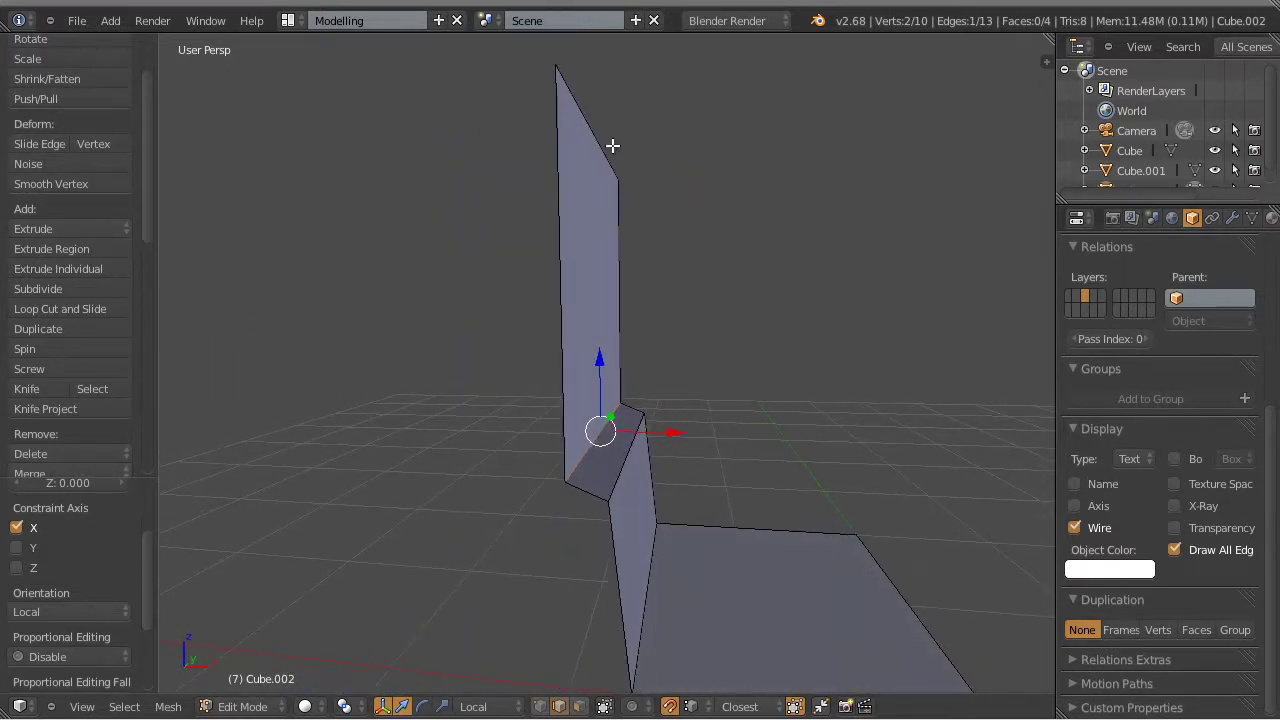
middle_drag(811, 345, 470, 344)
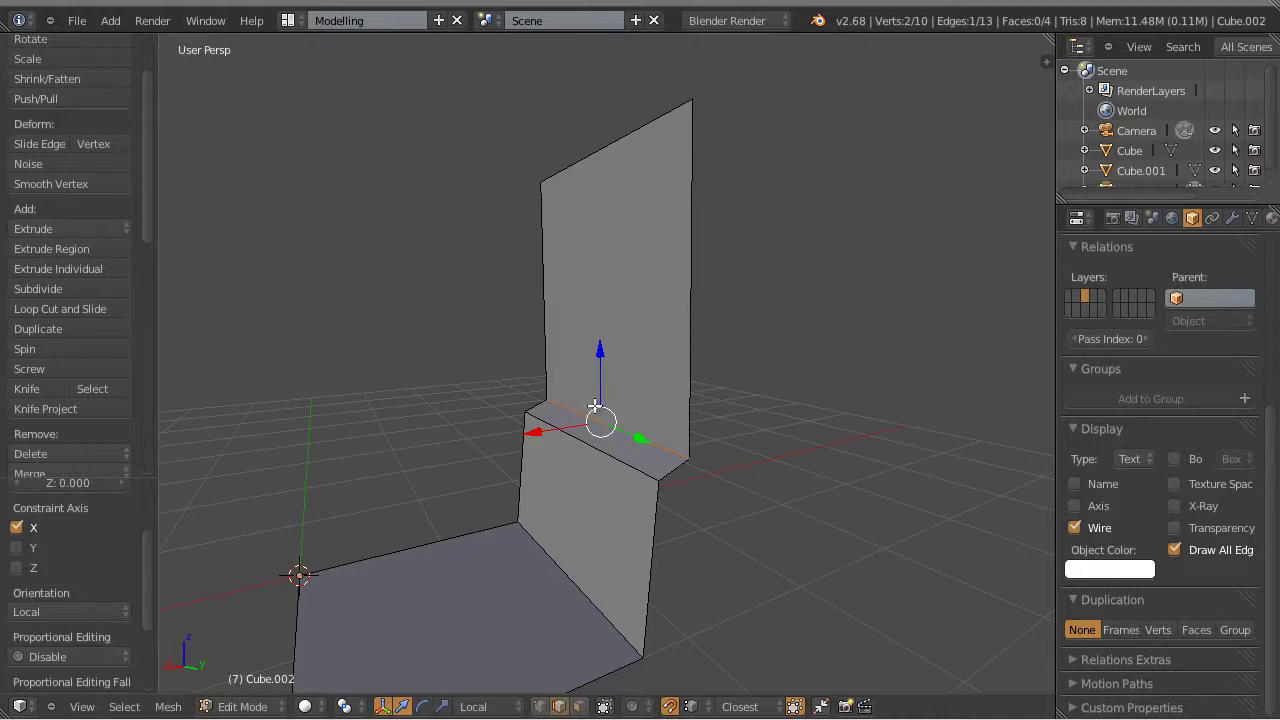
middle_drag(674, 703, 730, 561)
Switch to edge select, shift the bend edge along X and raise it along Z.
key(ctrl+Tab)
key(Escape)
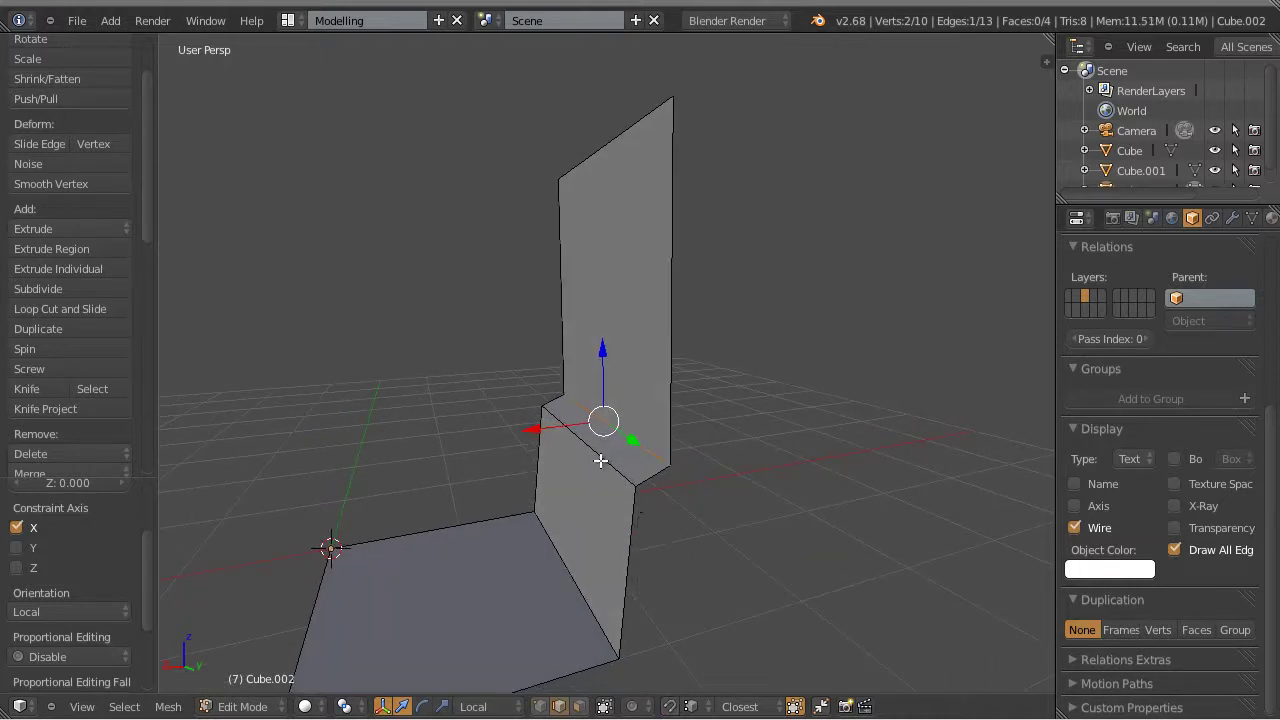
middle_drag(744, 564, 690, 523)
drag(517, 437, 536, 430)
middle_drag(737, 549, 608, 403)
drag(592, 383, 594, 372)
middle_drag(594, 372, 707, 512)
Lower the bend edge along Z to form the narrow crease, then deselect everything.
middle_drag(626, 446, 643, 393)
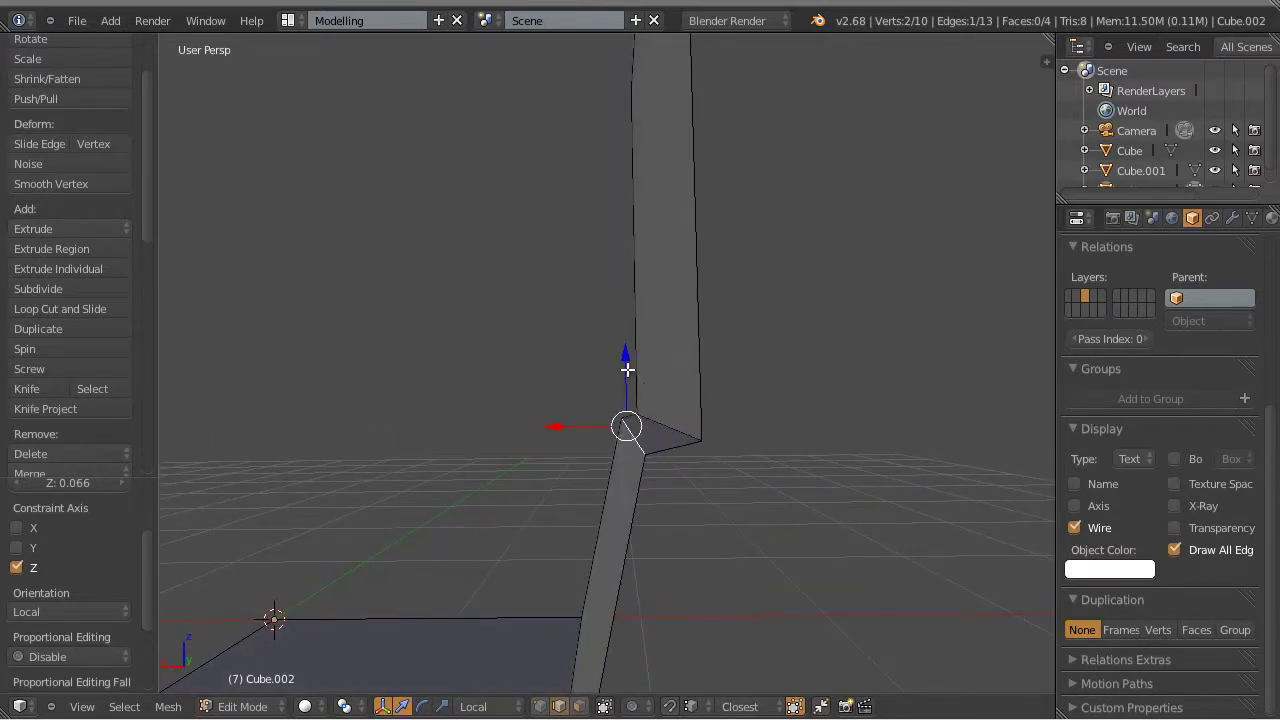
drag(625, 360, 625, 380)
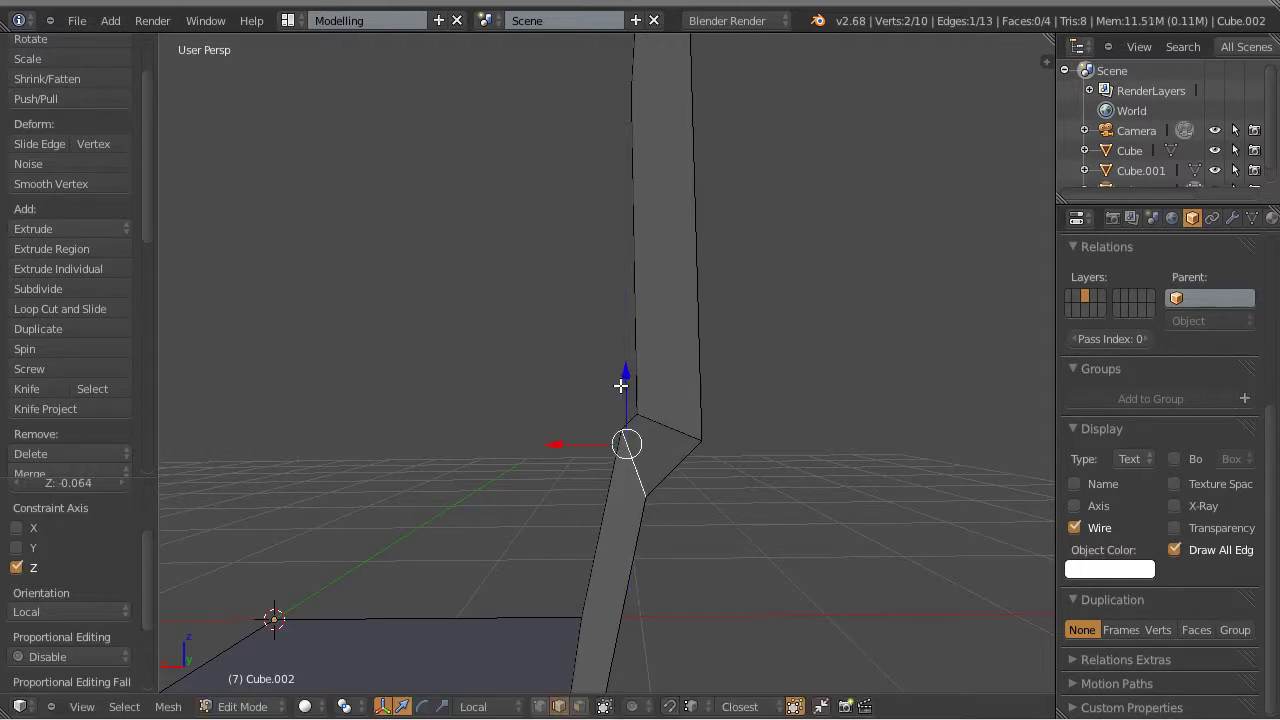
middle_drag(625, 380, 657, 640)
scroll(814, 519, down, 4)
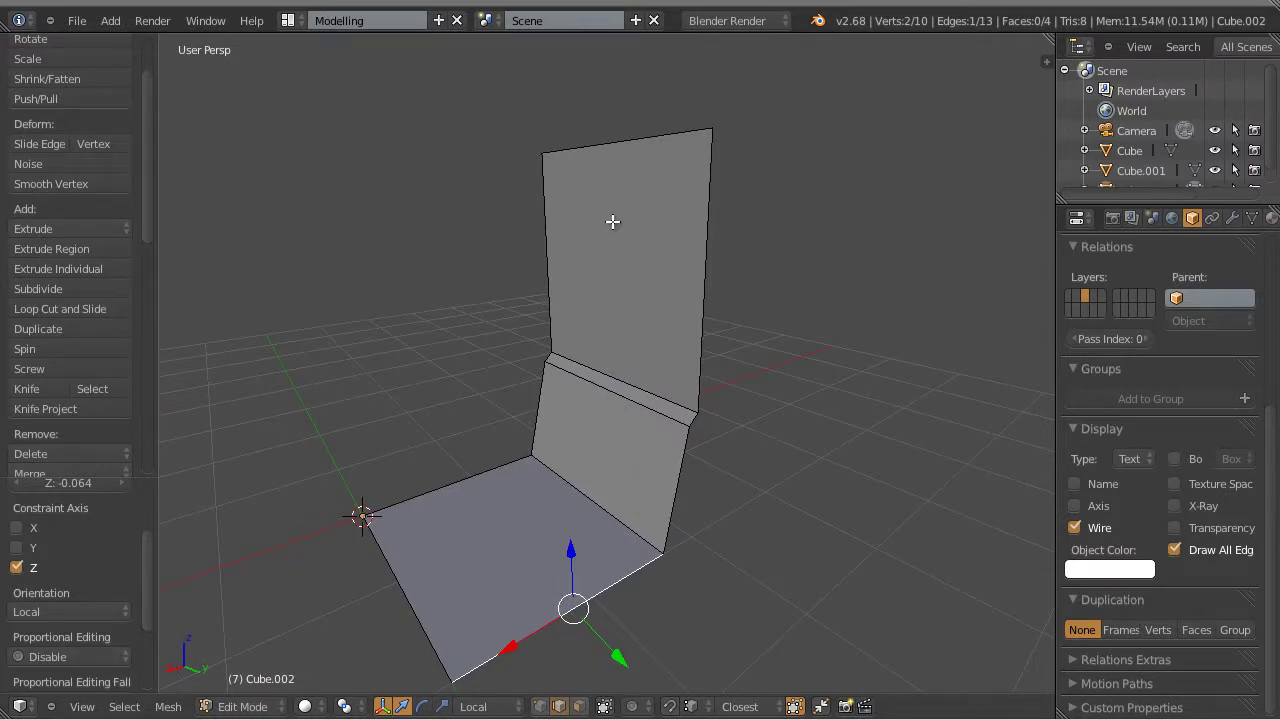
key(a)
middle_drag(808, 420, 754, 449)
scroll(735, 531, up, 2)
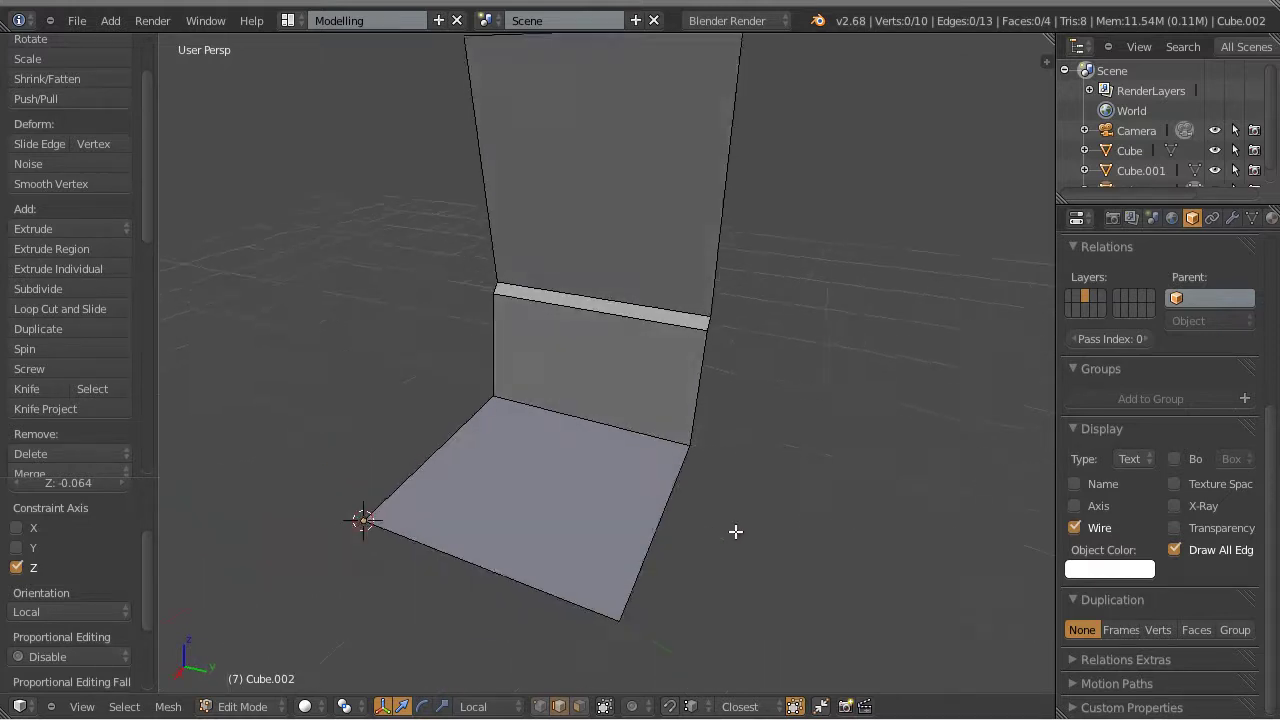
scroll(735, 531, up, 3)
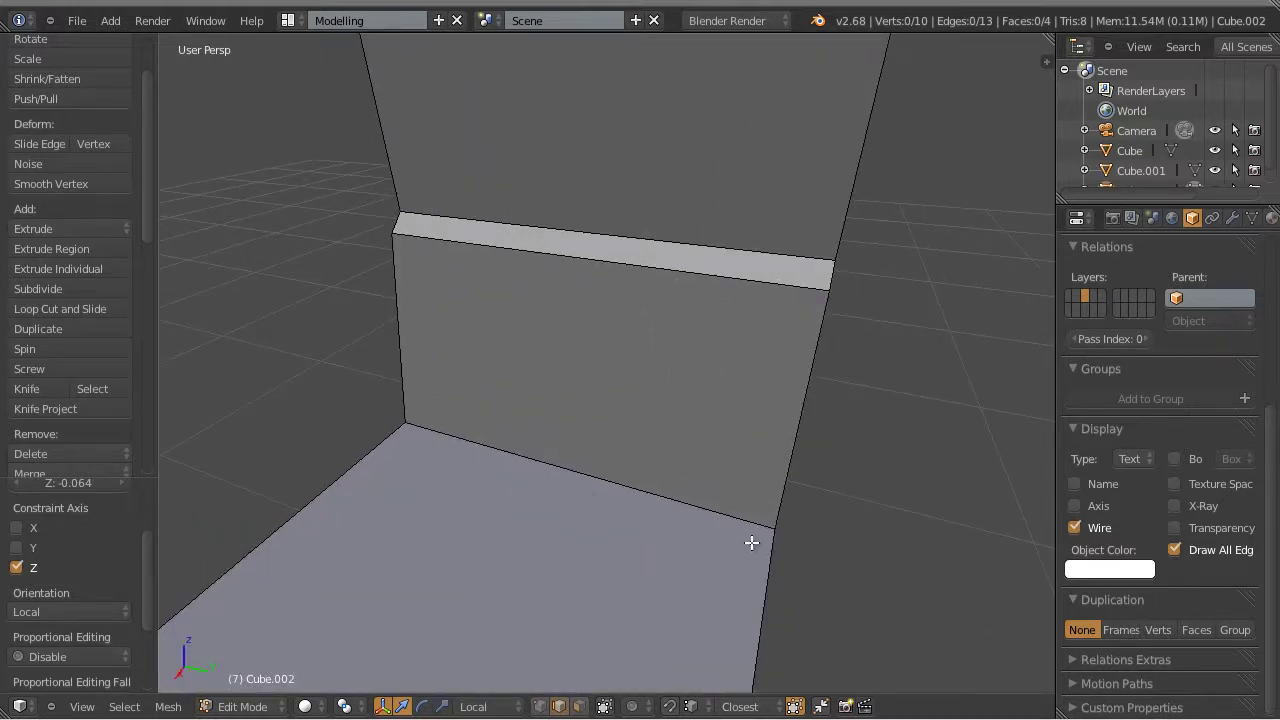
middle_drag(850, 570, 612, 507)
Cut two edge loops across the lower backrest near the wall base.
click(106, 311)
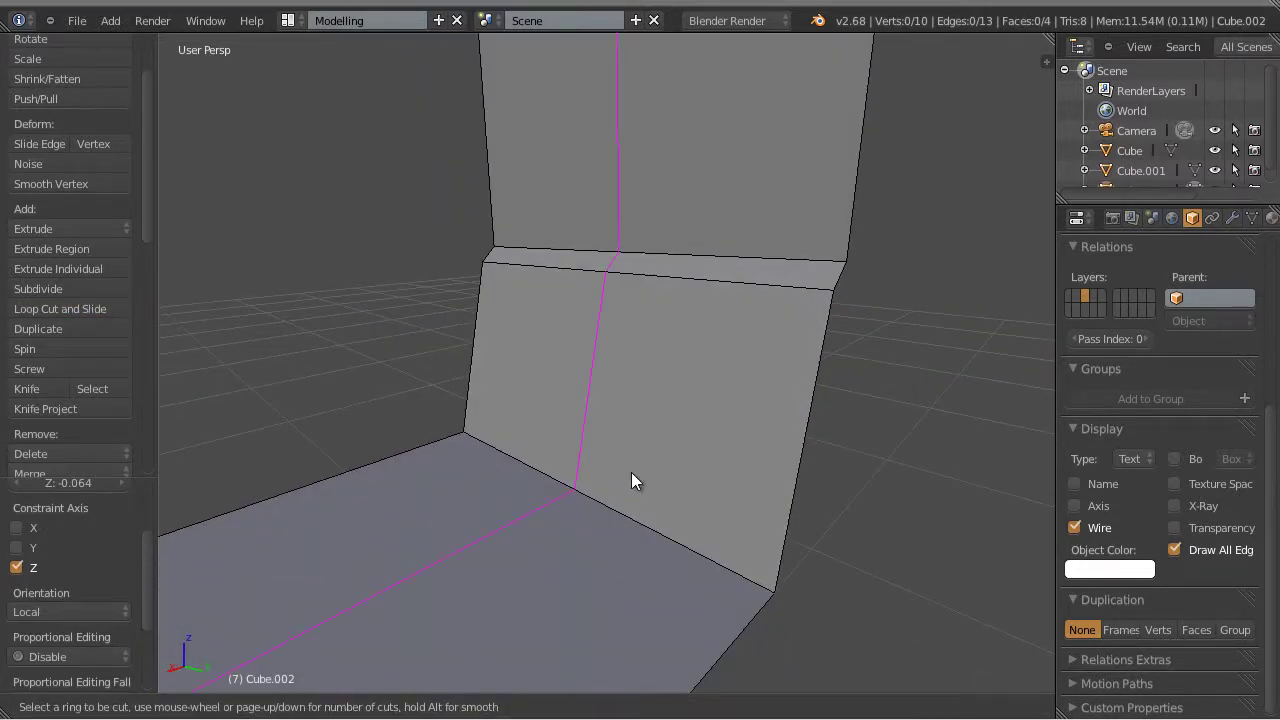
click(780, 570)
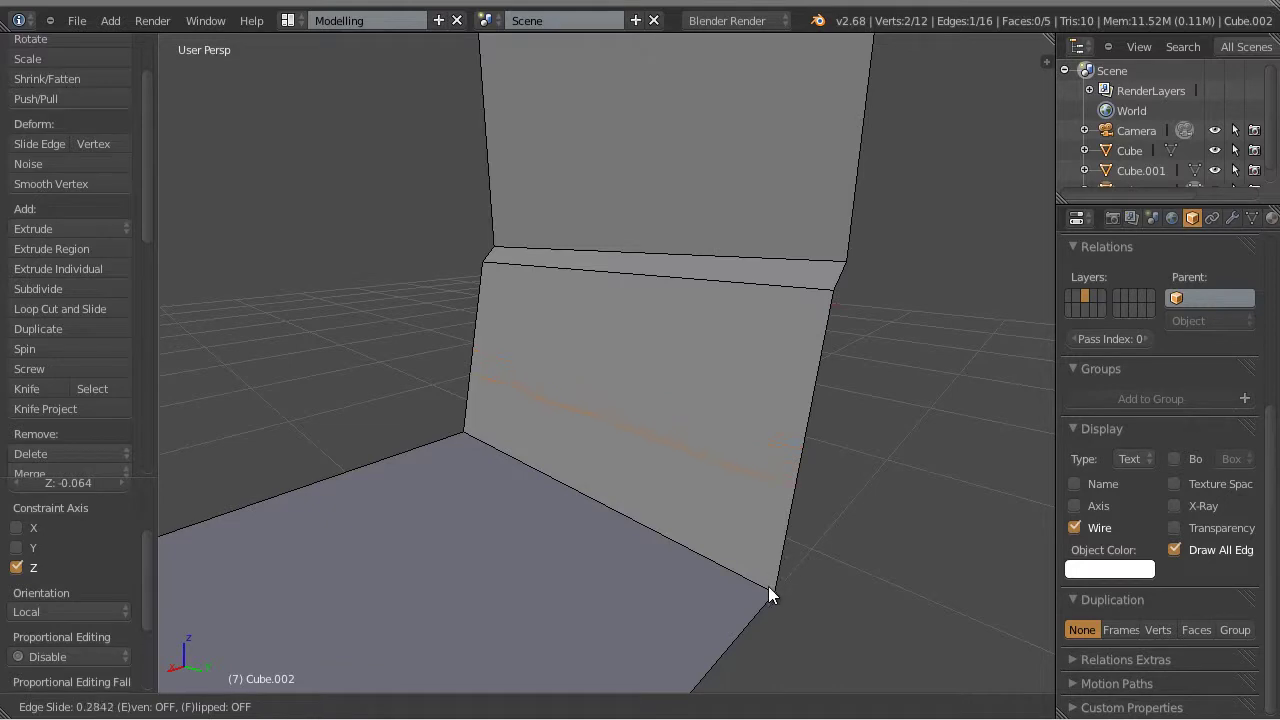
click(736, 645)
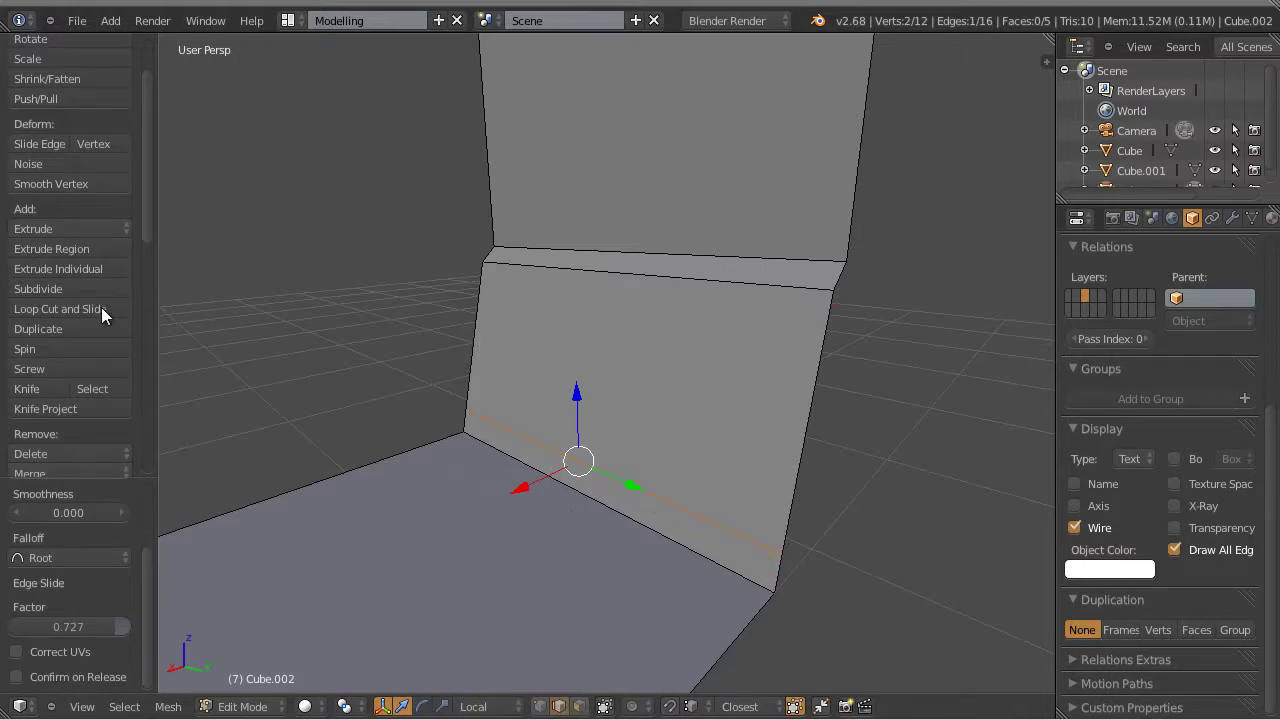
click(70, 306)
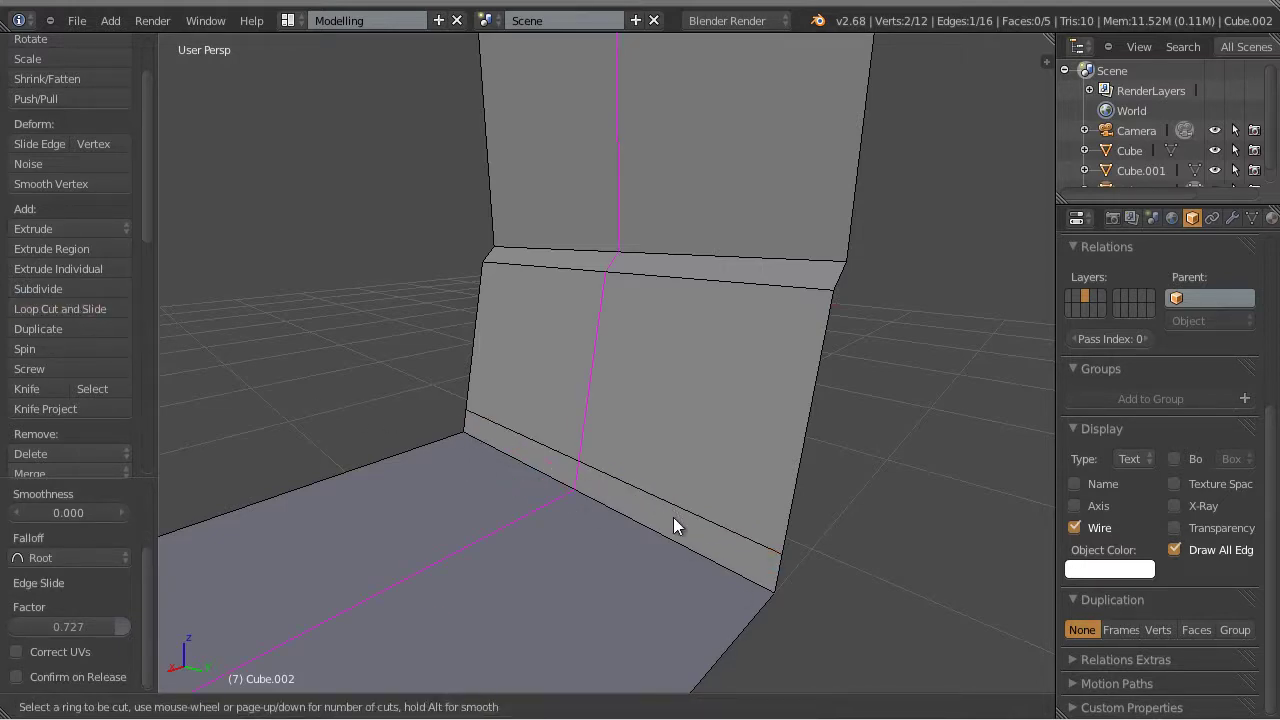
click(783, 570)
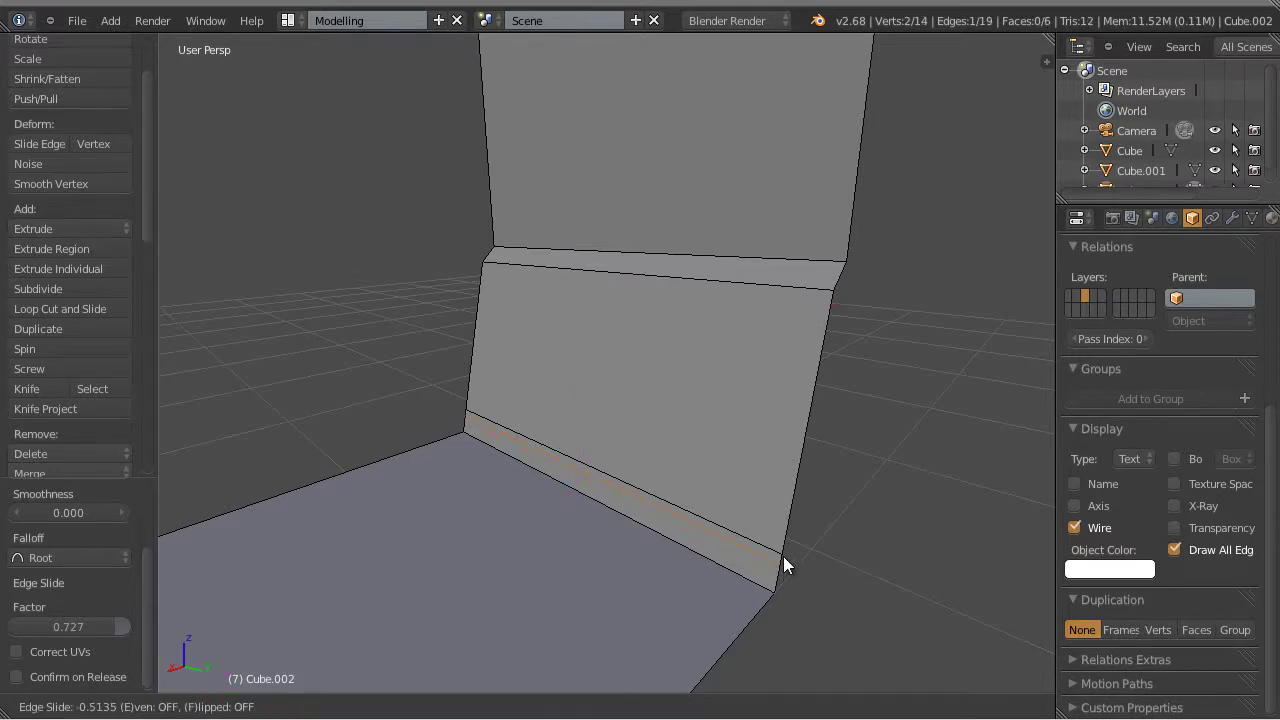
click(781, 553)
Switch to edge select and select the crease edge at the backrest base.
middle_drag(837, 646, 762, 381)
scroll(795, 578, up, 2)
key(ctrl+Tab)
click(737, 369)
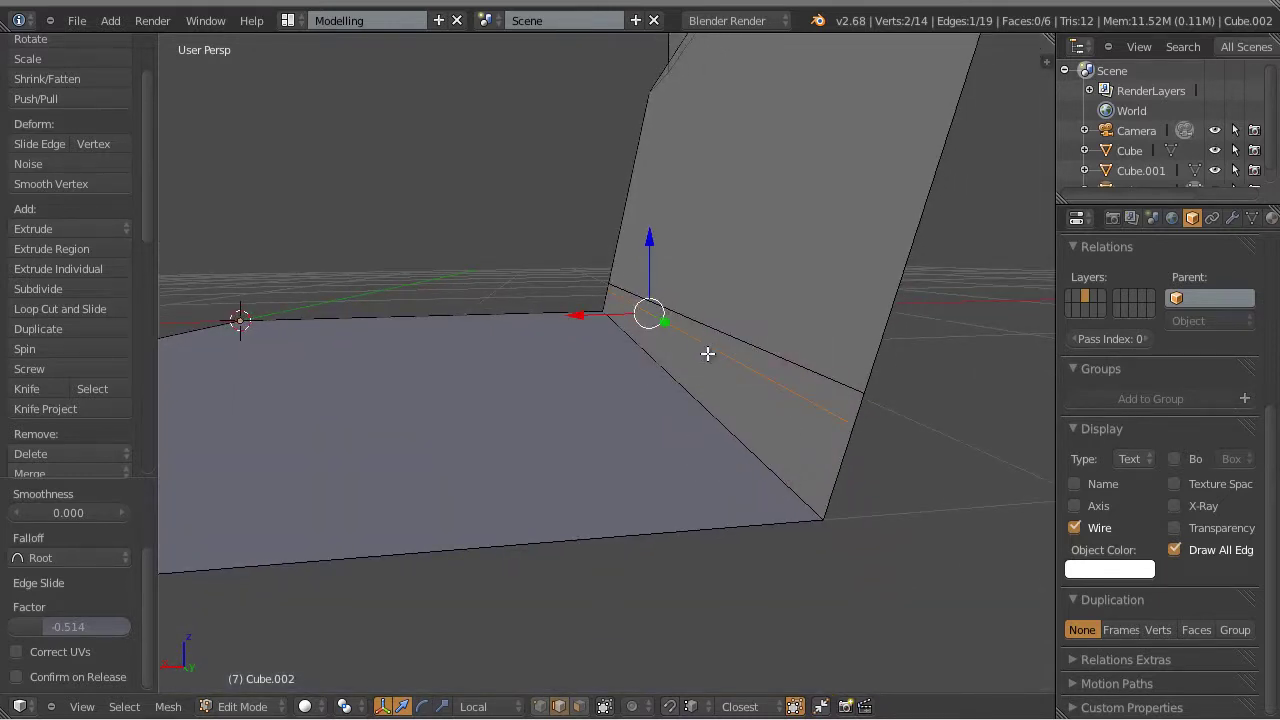
shift+right_click(706, 405)
middle_drag(871, 537, 820, 535)
shift+right_click(735, 367)
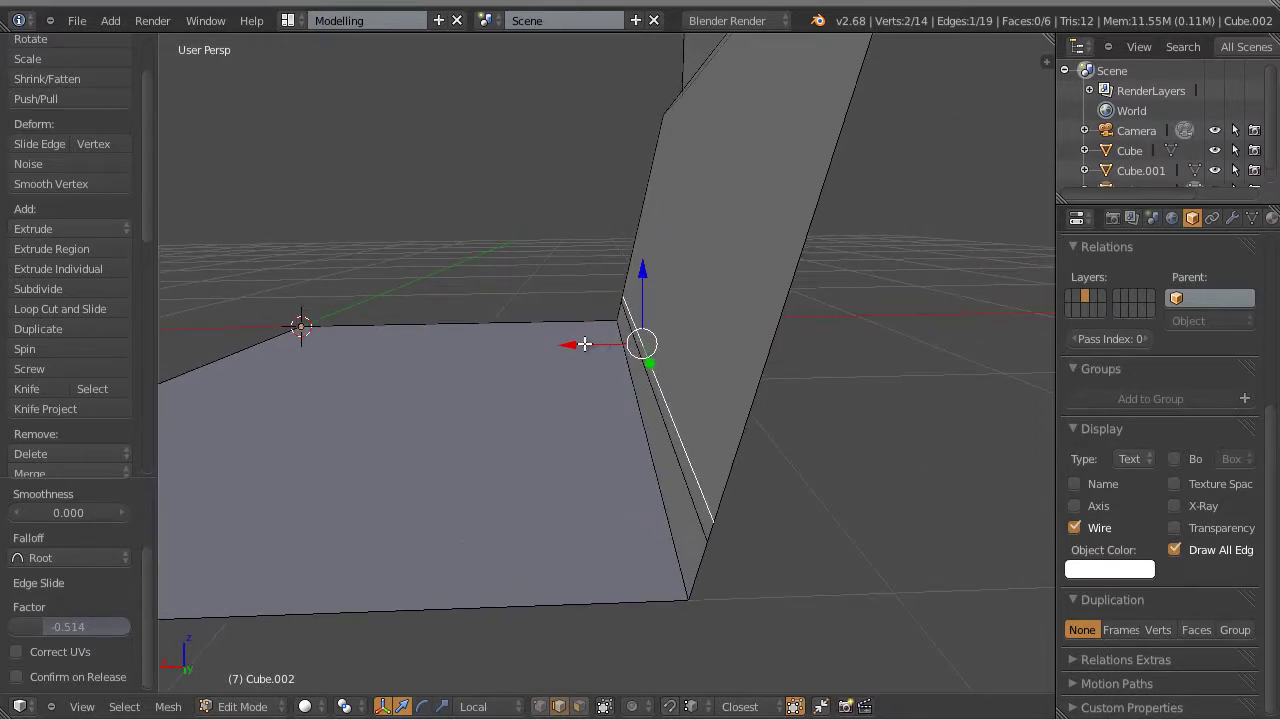
Move the base crease edge along X and lower it along Z.
drag(584, 343, 629, 391)
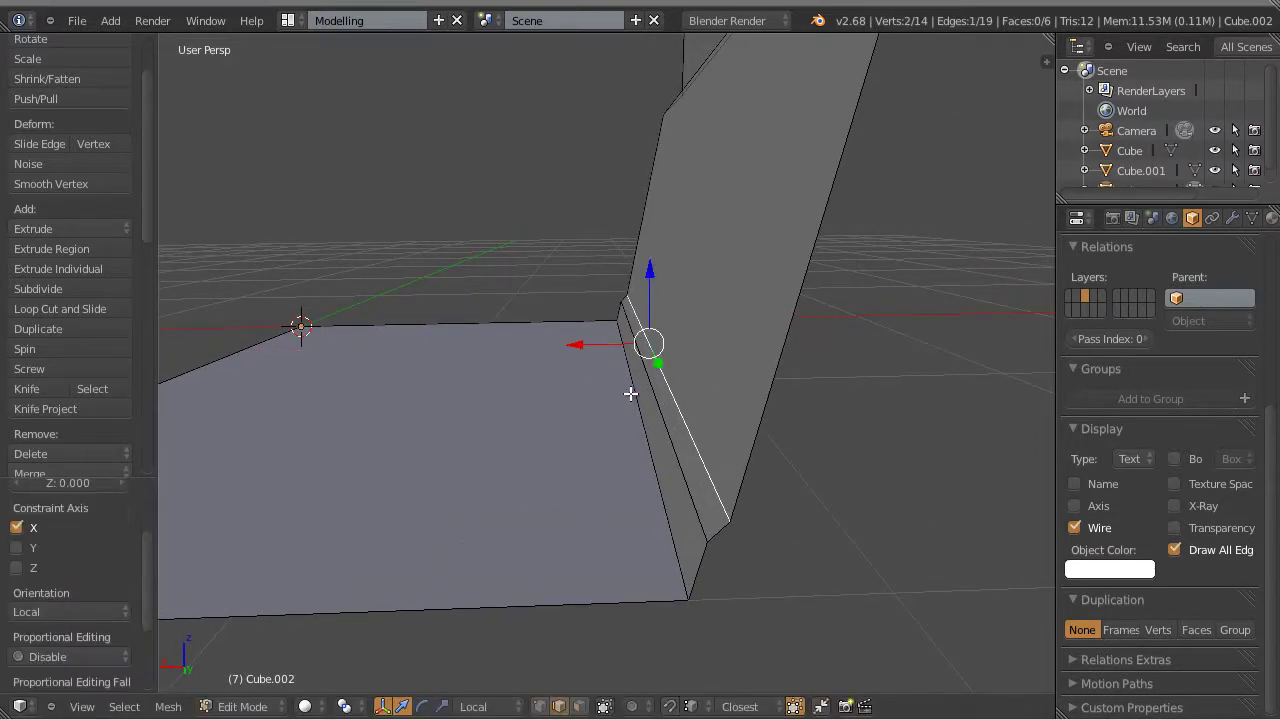
middle_drag(629, 391, 901, 498)
drag(660, 290, 629, 309)
middle_drag(629, 309, 608, 329)
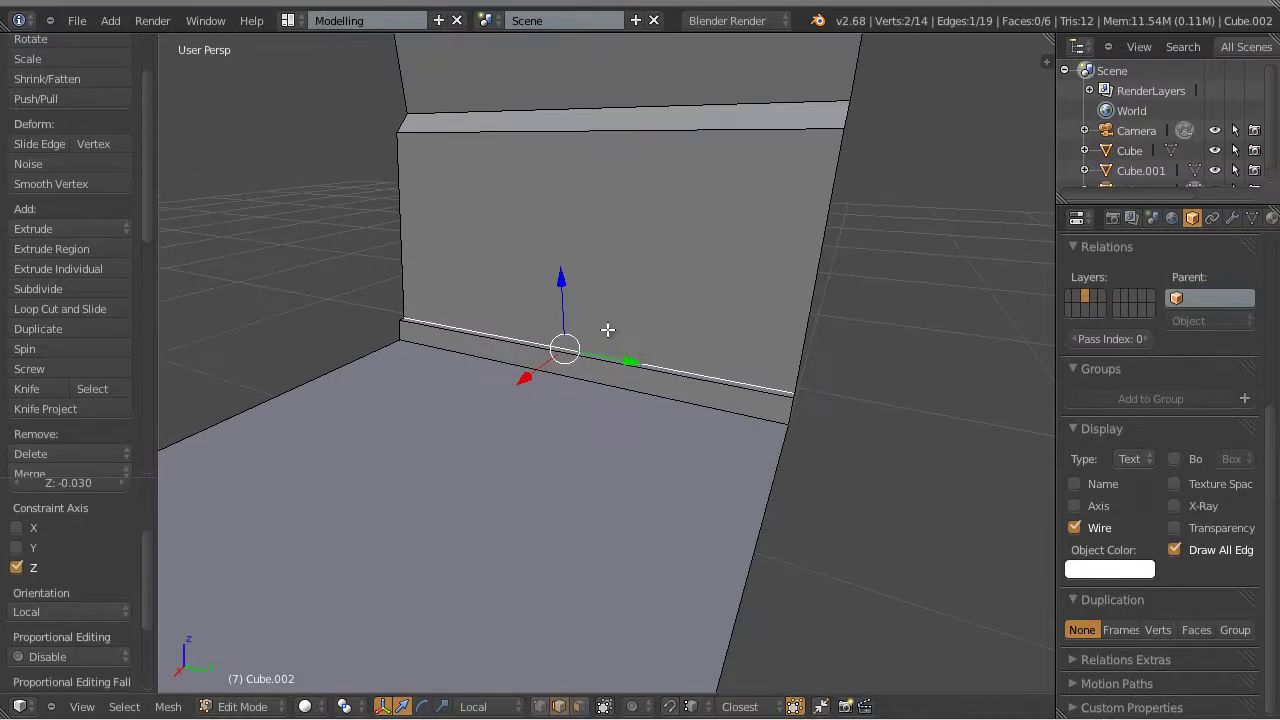
drag(535, 375, 537, 372)
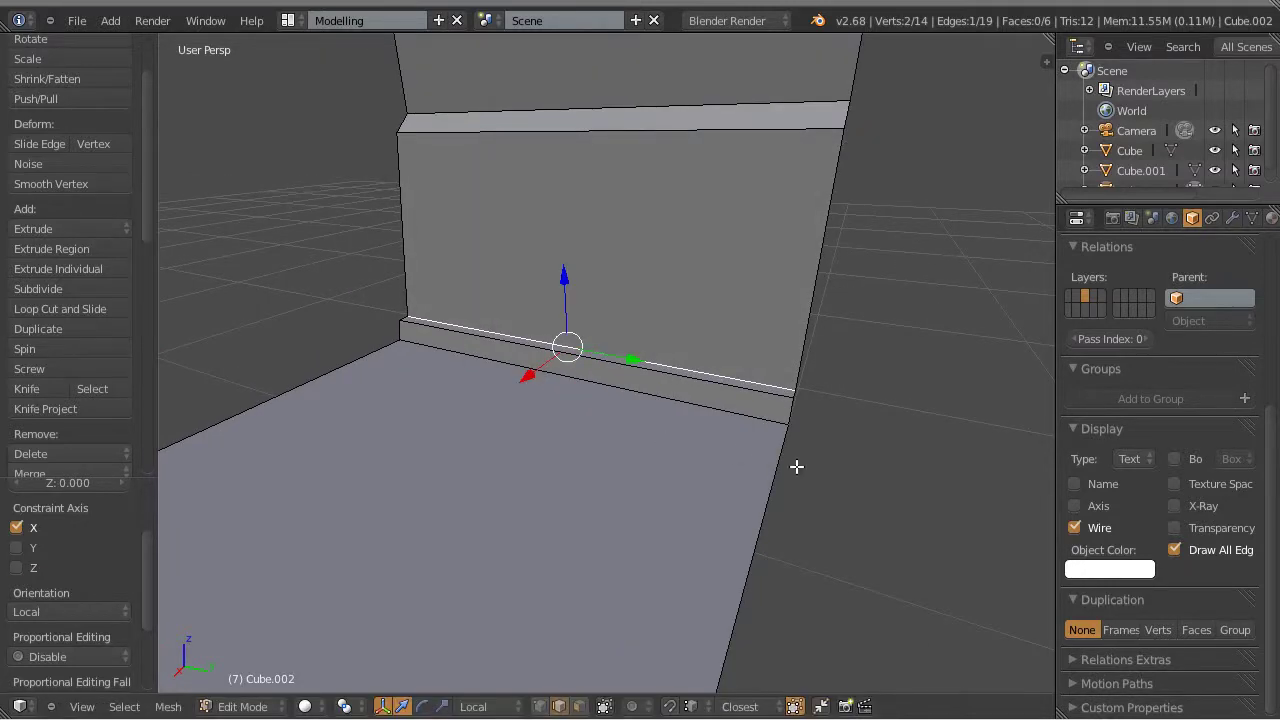
middle_drag(794, 466, 802, 415)
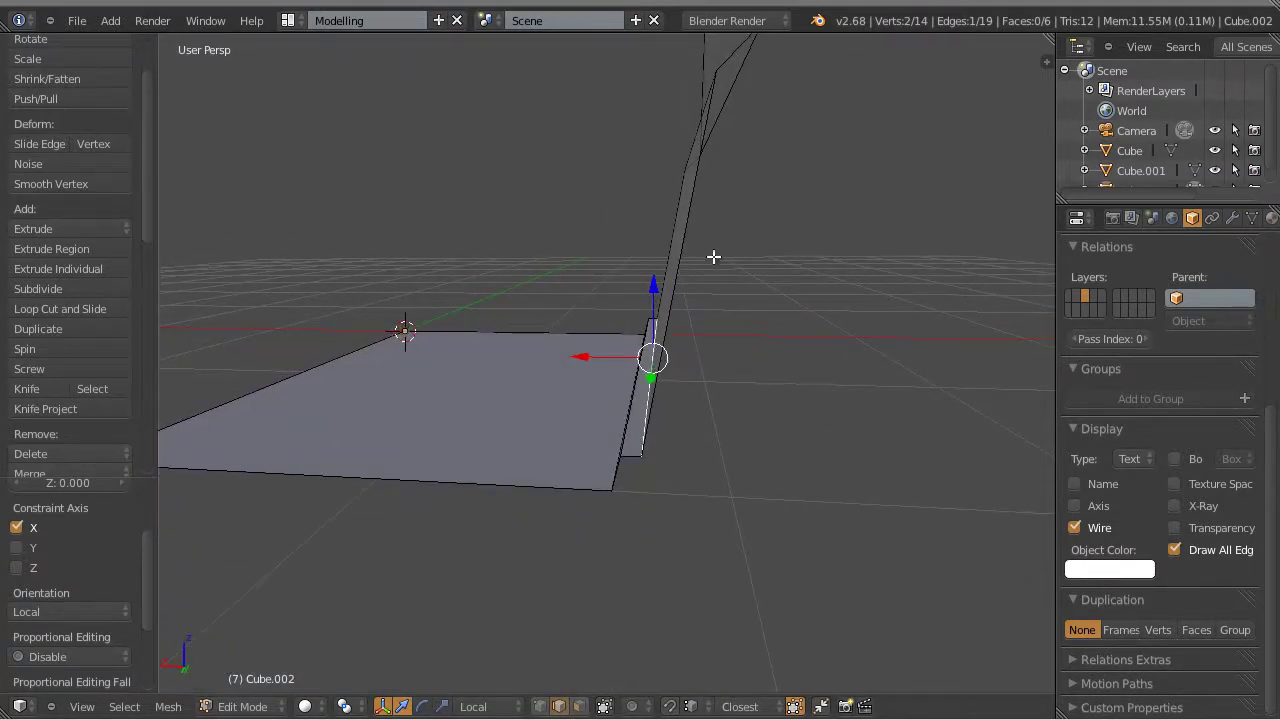
Inspect the chair walls in Object Mode, then return to Edit Mode on the mesh.
scroll(648, 464, down, 2)
key(Tab)
middle_drag(503, 478, 694, 540)
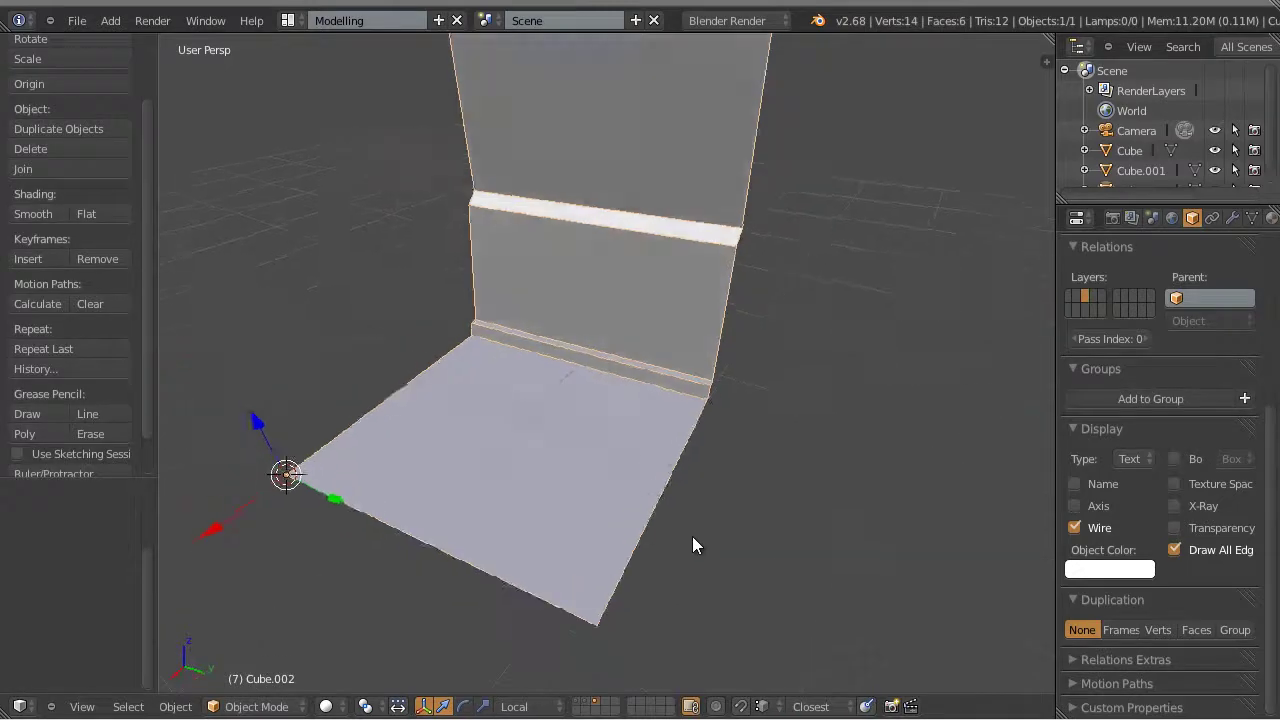
scroll(631, 409, up, 3)
middle_drag(631, 401, 752, 542)
key(a)
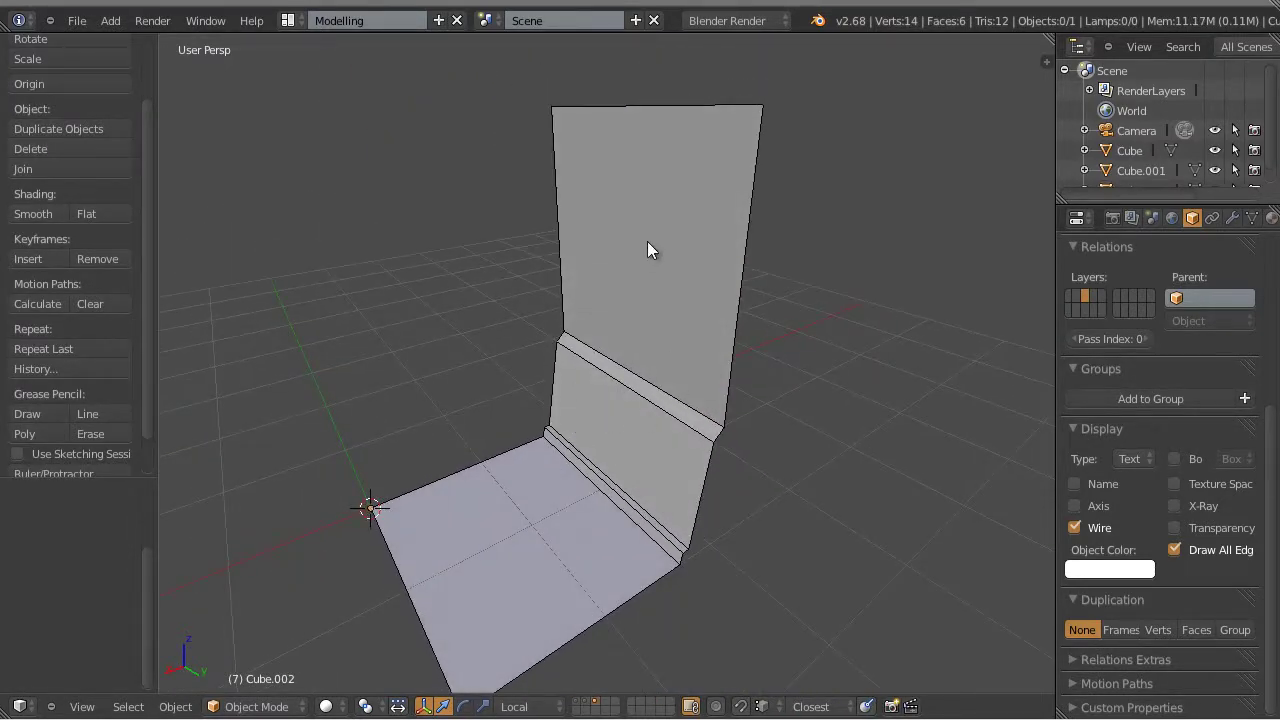
middle_drag(498, 427, 611, 271)
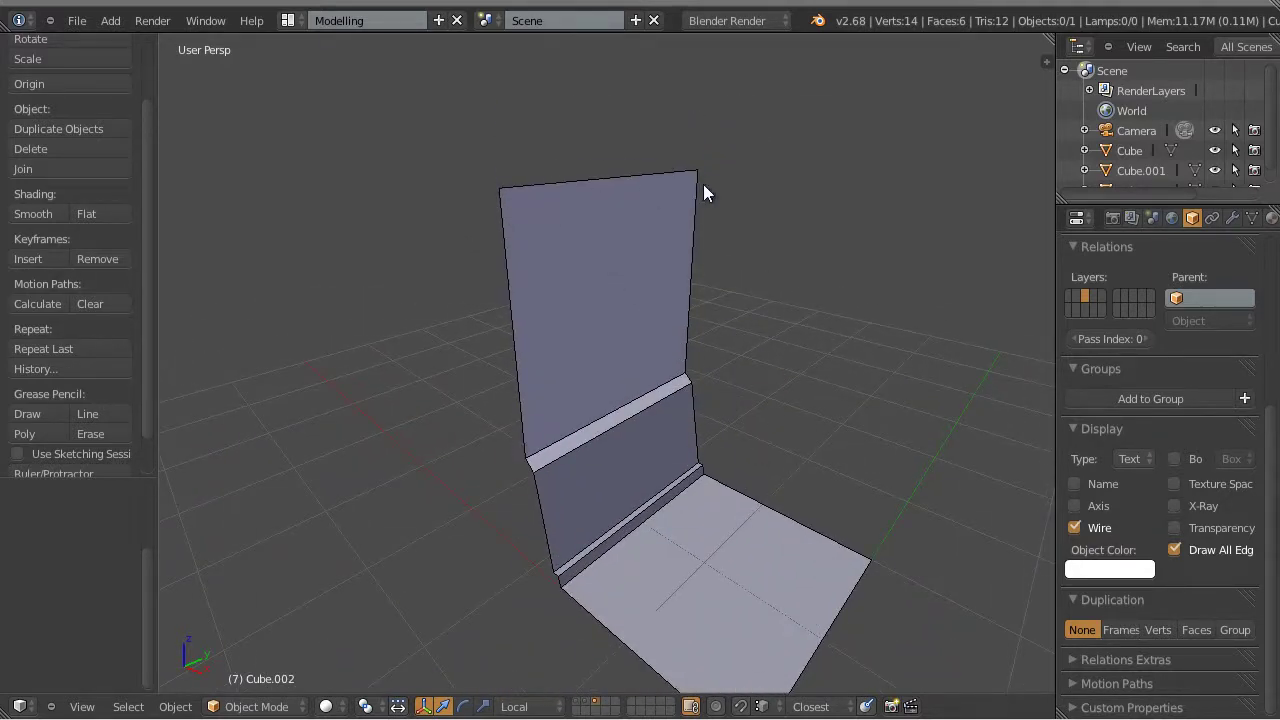
mouse_move(703, 190)
middle_down()
mouse_move(877, 443)
mouse_move(689, 425)
middle_up()
scroll(663, 406, up, 3)
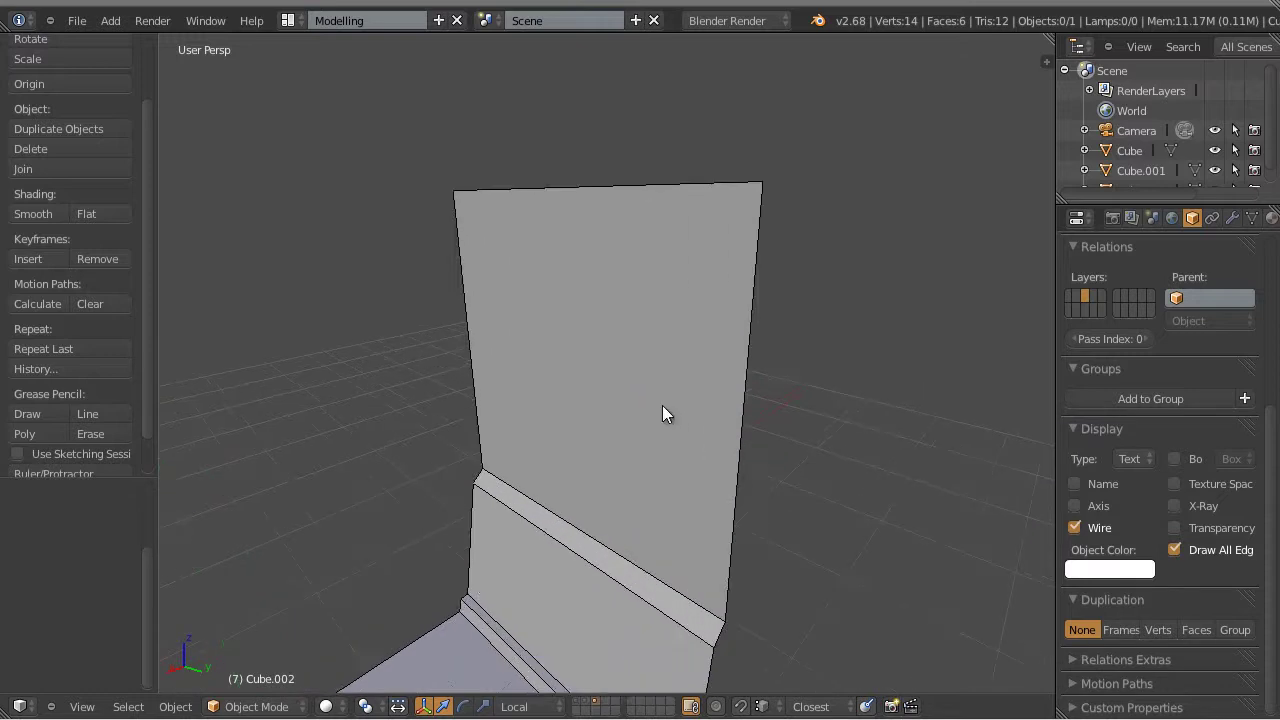
key(Tab)
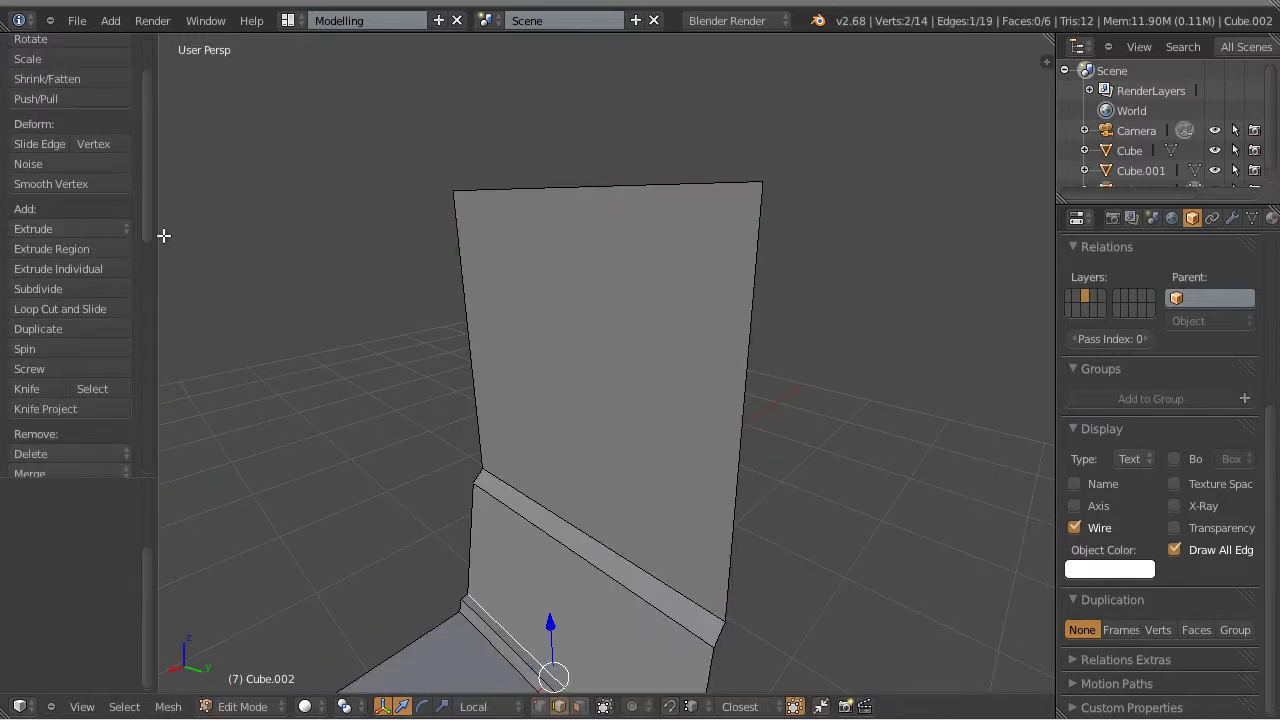
Add an edge loop across the backrest, slid up near its top edge.
click(60, 308)
click(477, 277)
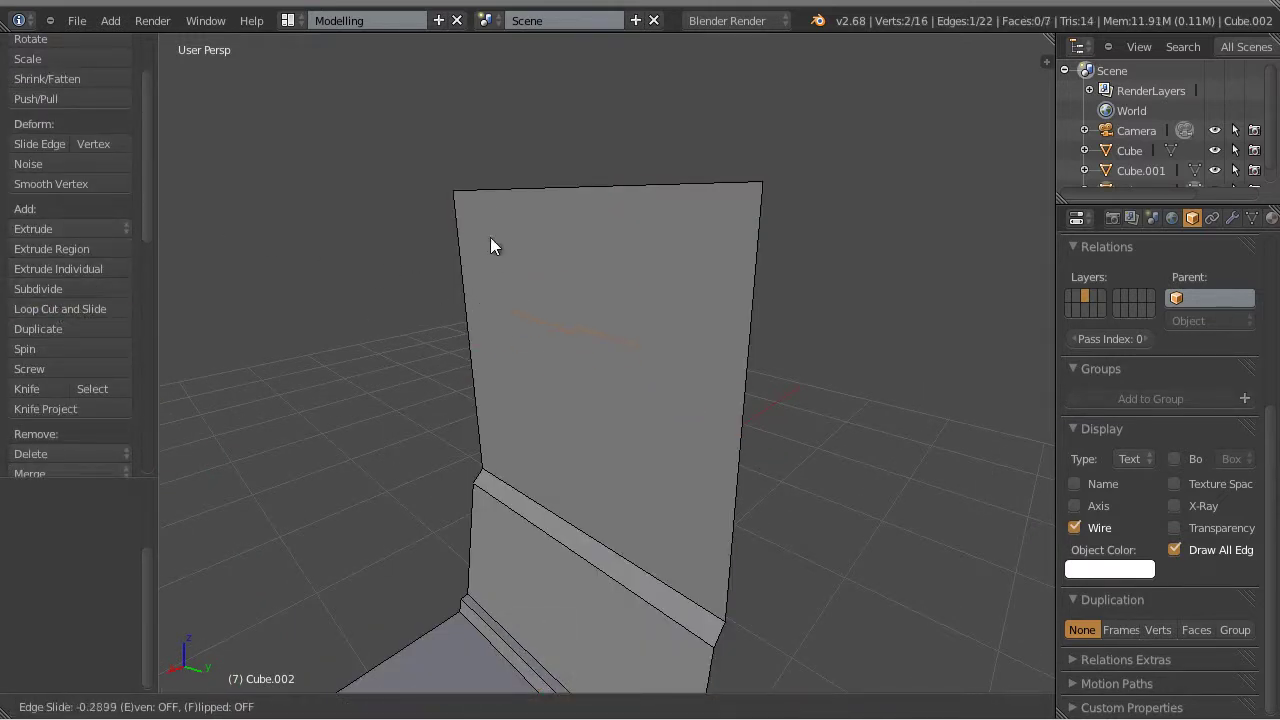
click(487, 172)
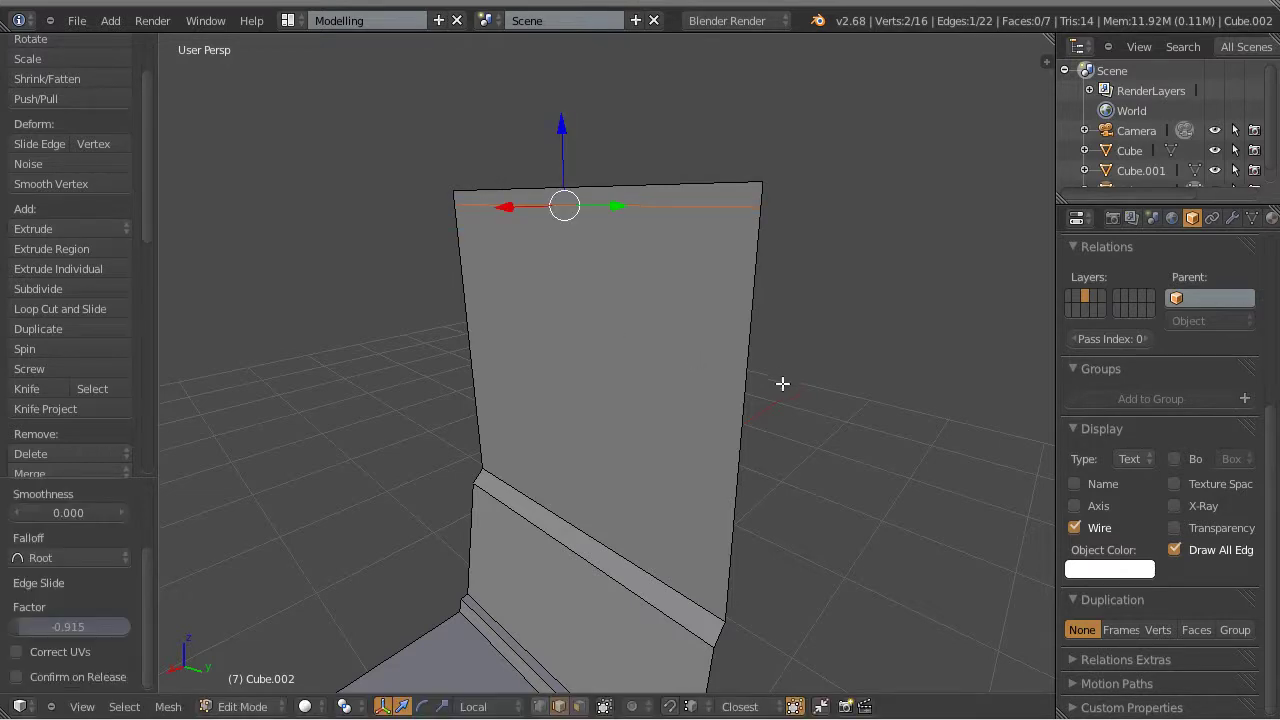
key(a)
scroll(703, 407, up, 1)
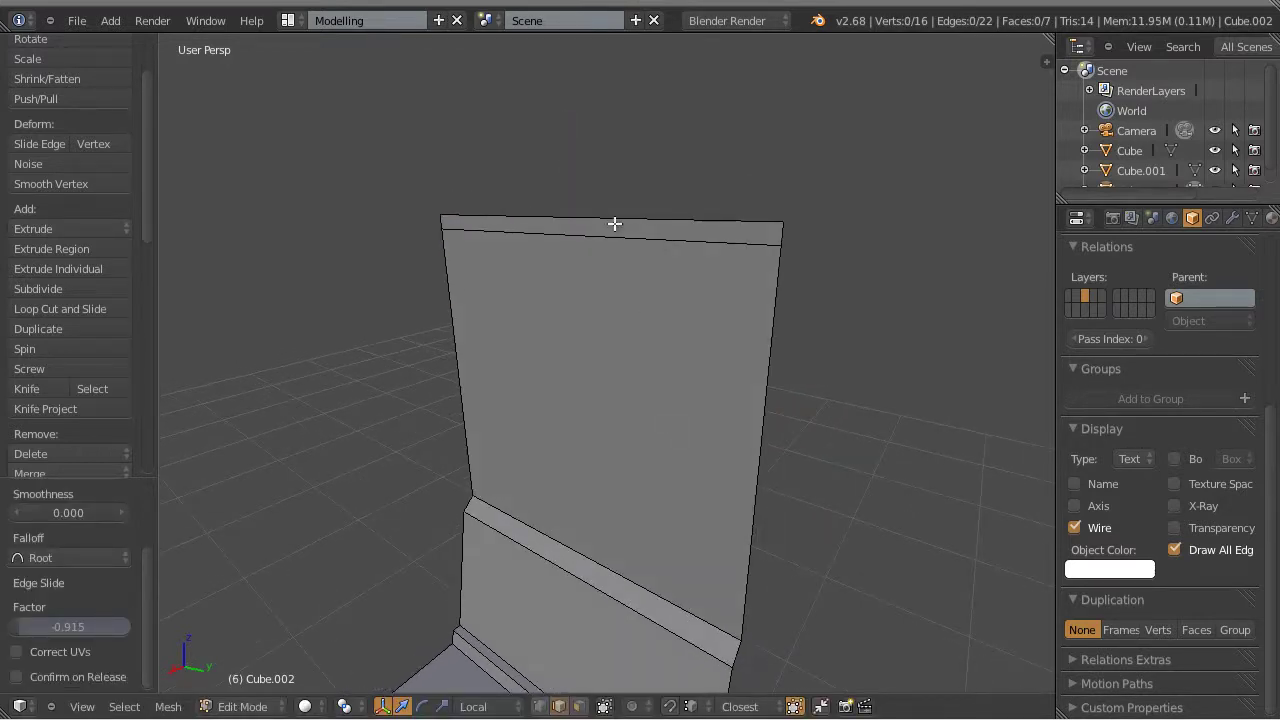
In face select, extrude the narrow top strip 0.074 along its normal into a rail.
key(ctrl+Tab)
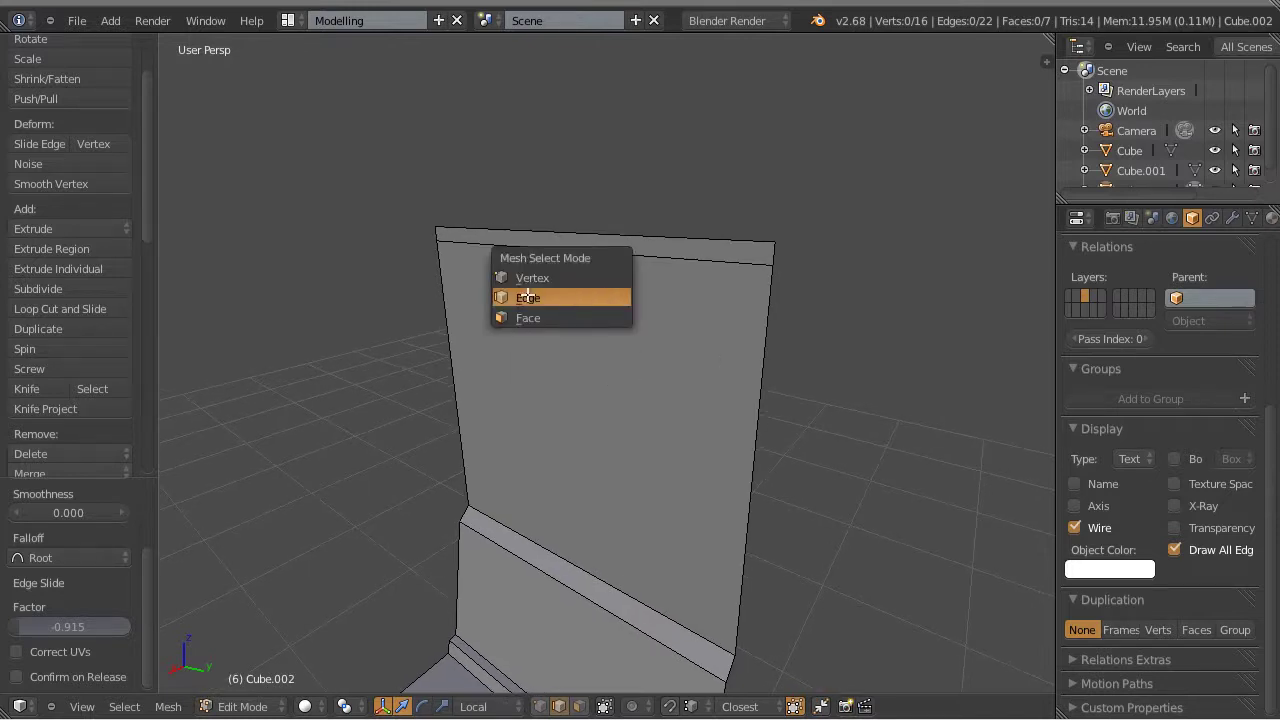
click(534, 318)
right_click(565, 243)
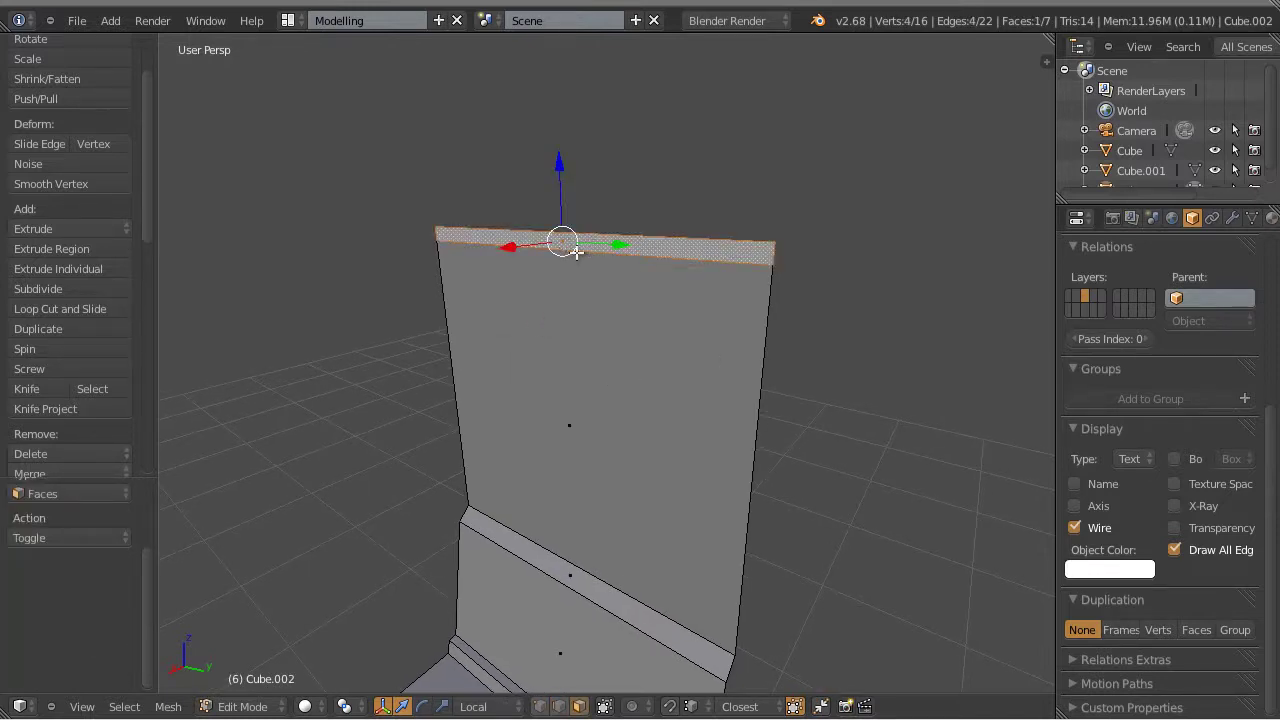
middle_drag(691, 491, 698, 491)
scroll(698, 491, up, 1)
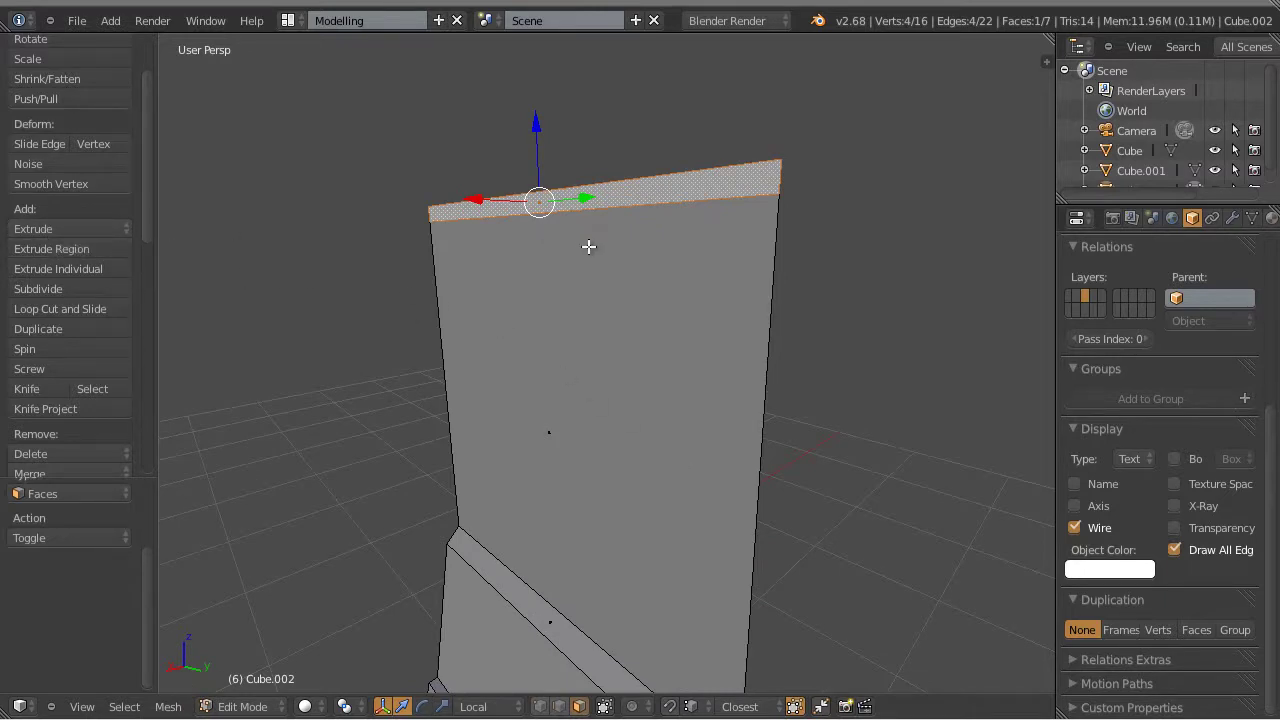
key(e)
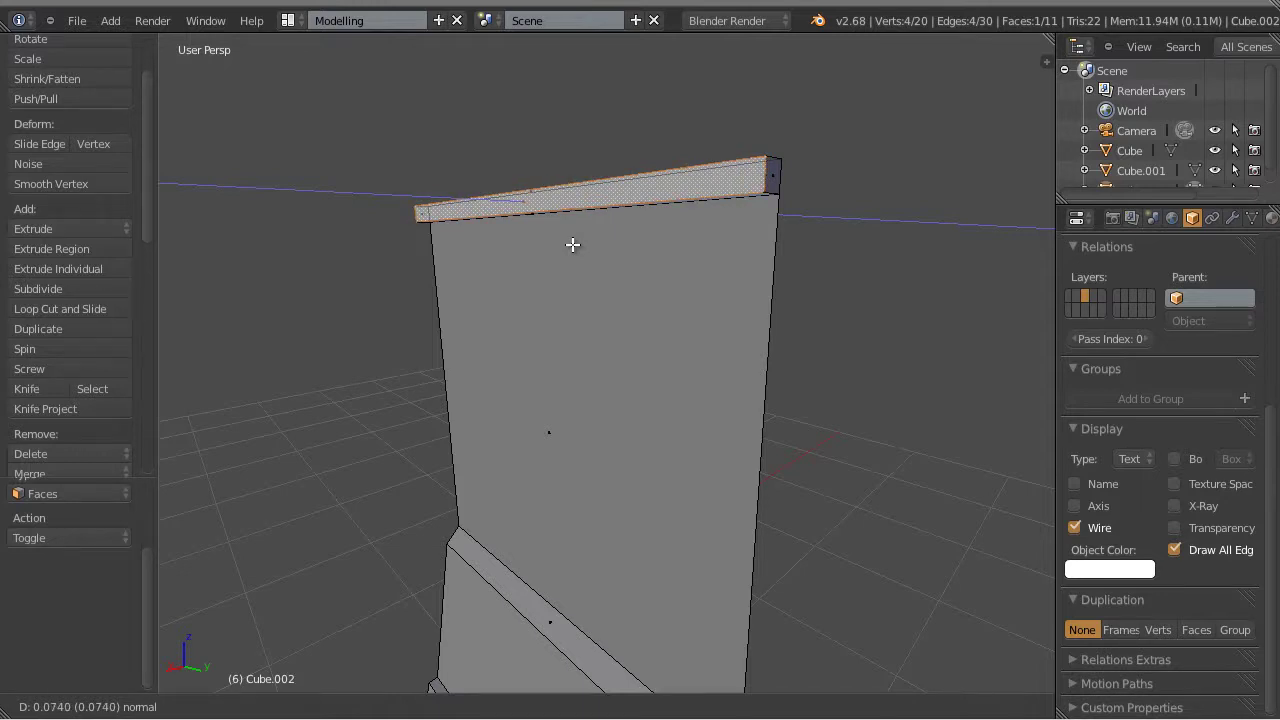
click(572, 244)
middle_drag(572, 244, 689, 371)
Try selecting the rail's two end faces, then clear the selection and reframe the backrest top.
key(a)
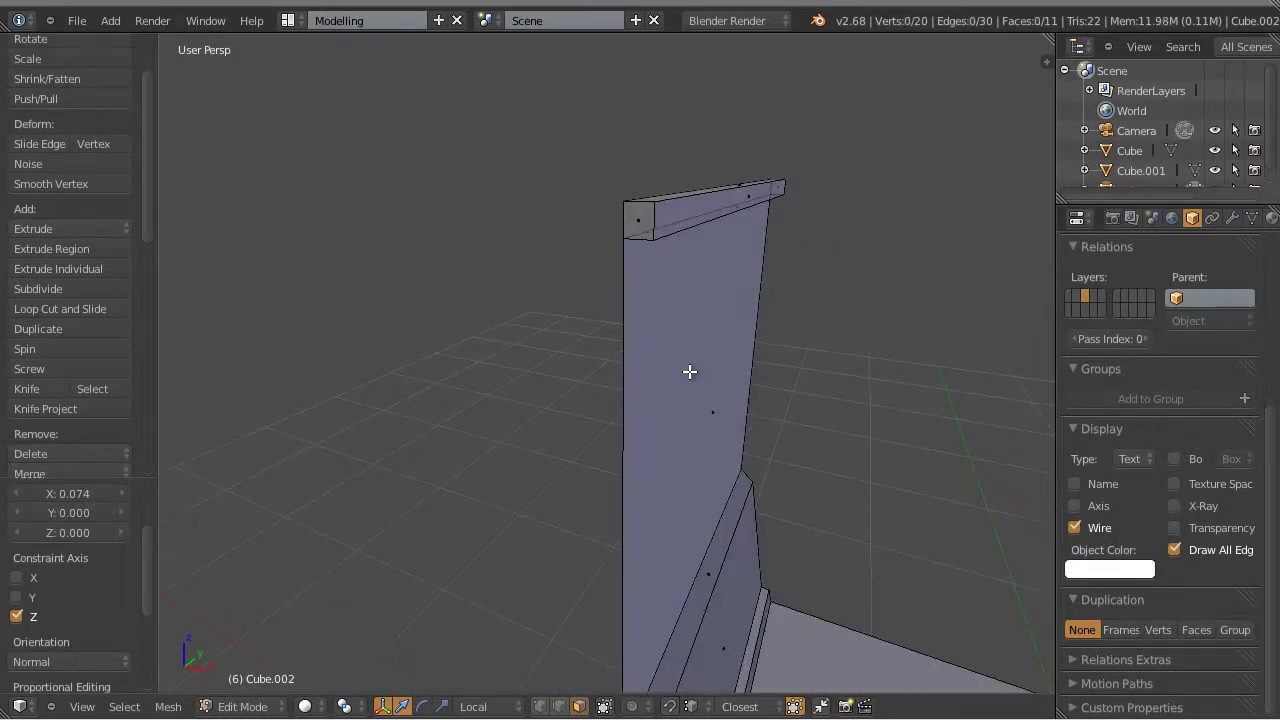
right_click(639, 225)
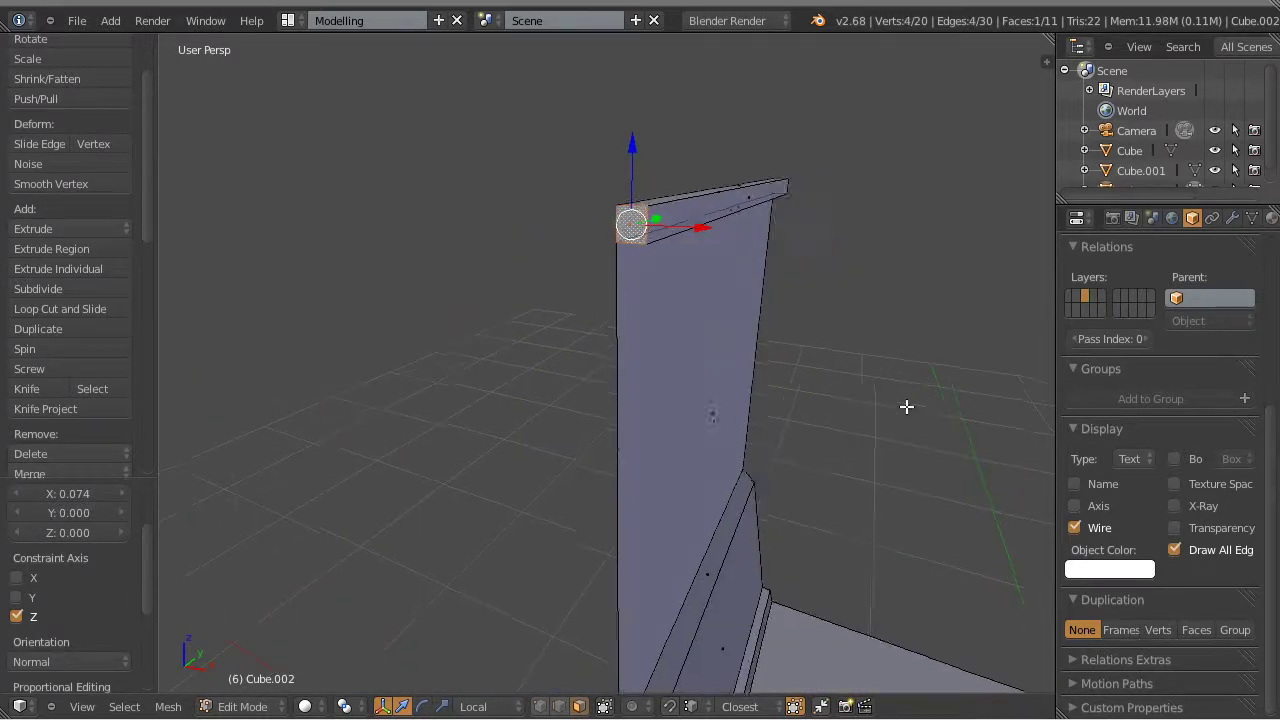
middle_drag(906, 406, 672, 253)
shift+right_click(677, 199)
middle_drag(677, 200, 734, 309)
key(a)
middle_drag(737, 383, 621, 341)
middle_drag(794, 394, 610, 307)
scroll(610, 307, up, 3)
middle_drag(562, 241, 588, 262)
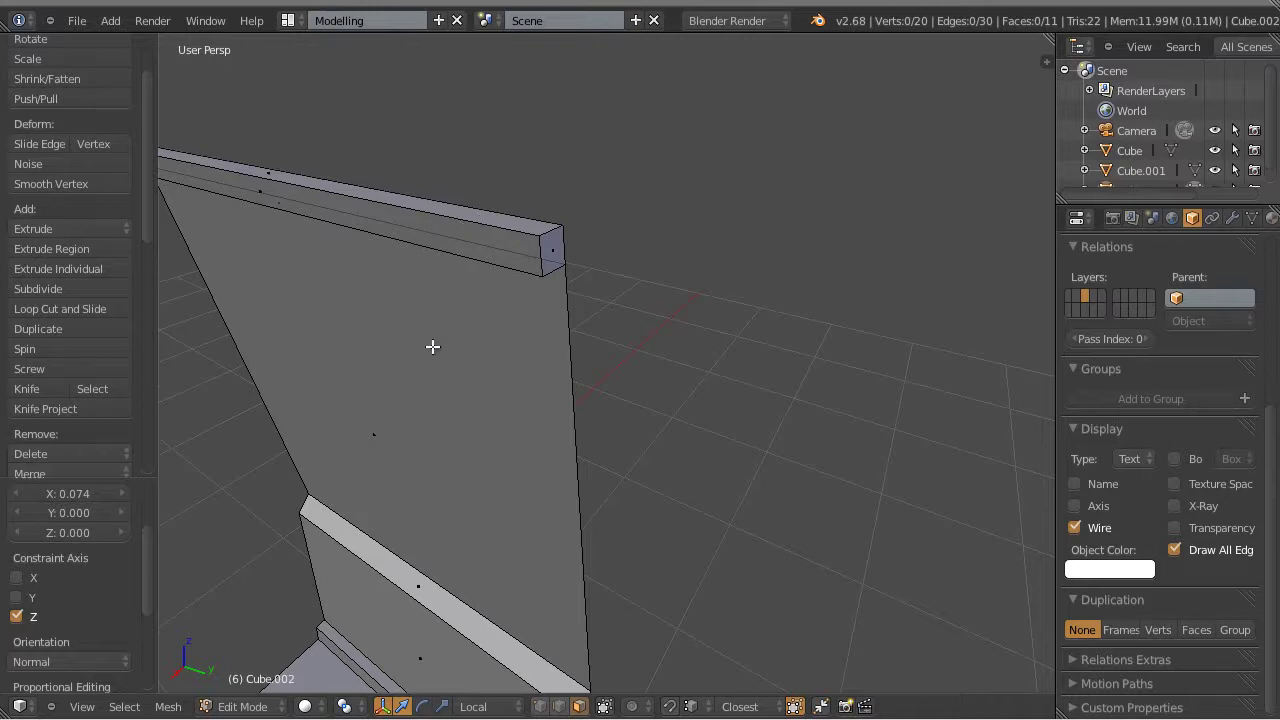
scroll(424, 544, down, 5)
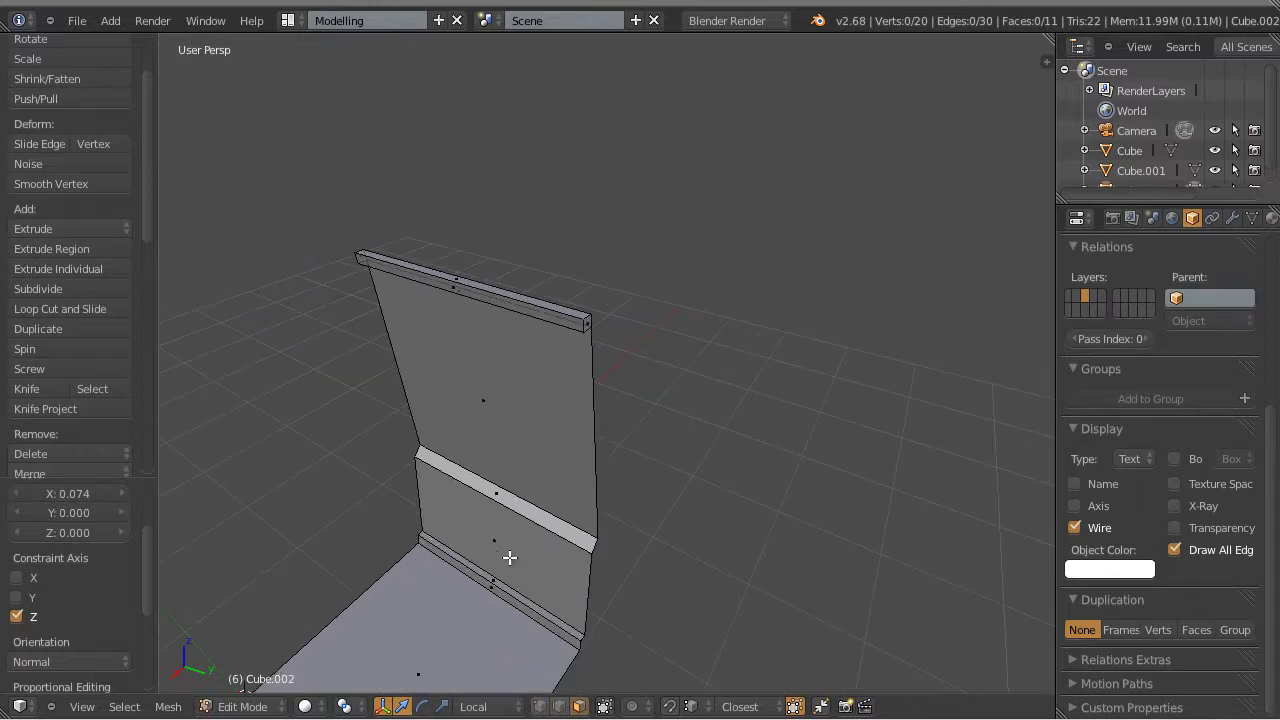
middle_drag(548, 466, 697, 426)
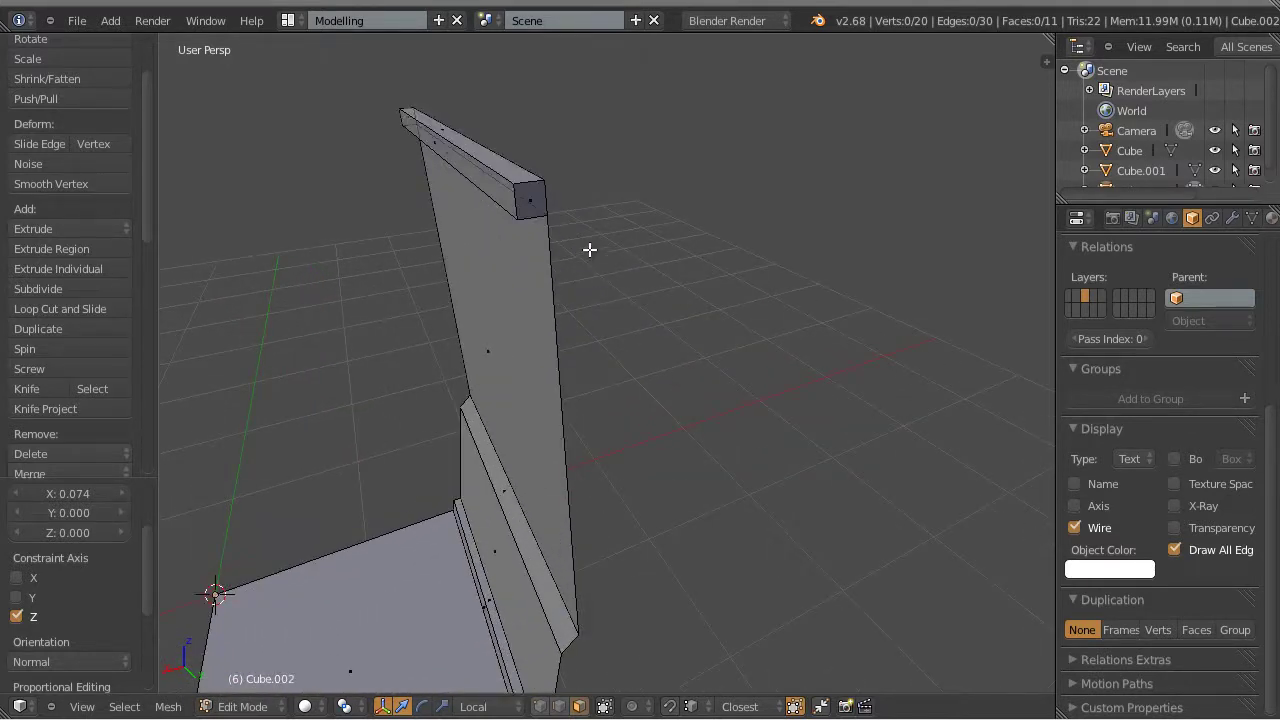
Select both end faces of the top rail and delete them as Faces.
right_click(540, 195)
middle_drag(481, 337, 738, 348)
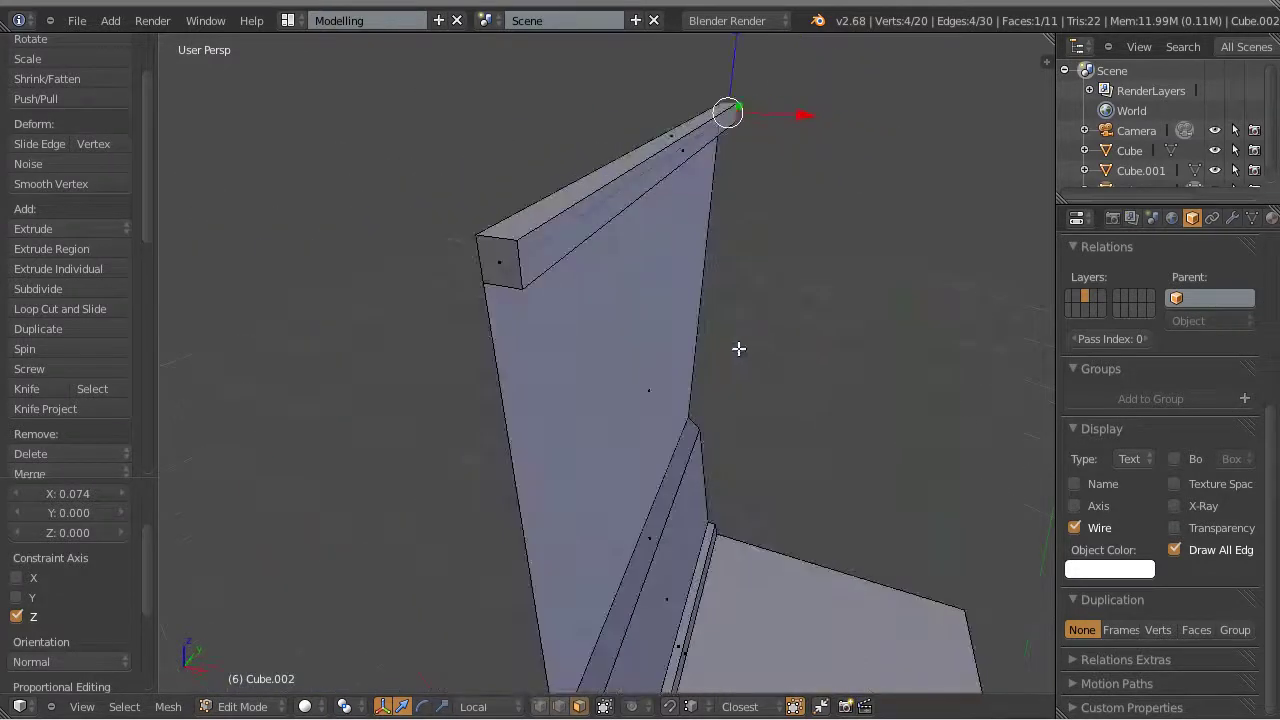
shift+right_click(502, 263)
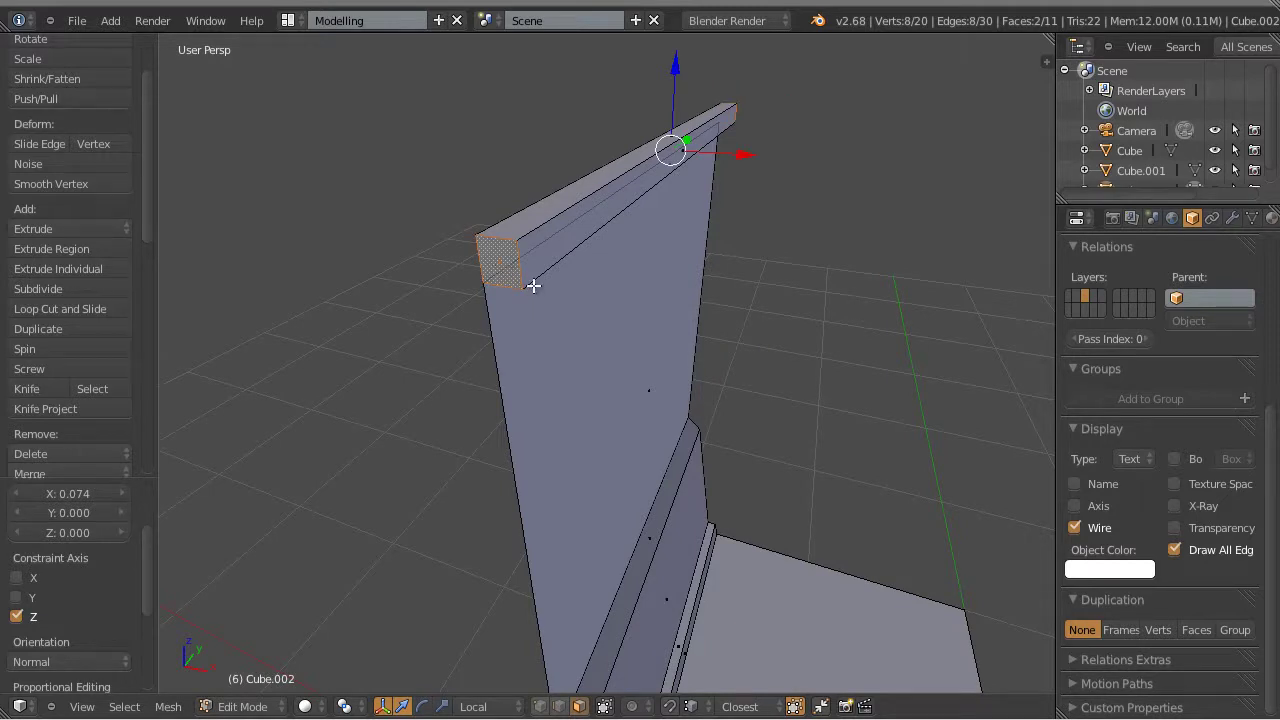
key(x)
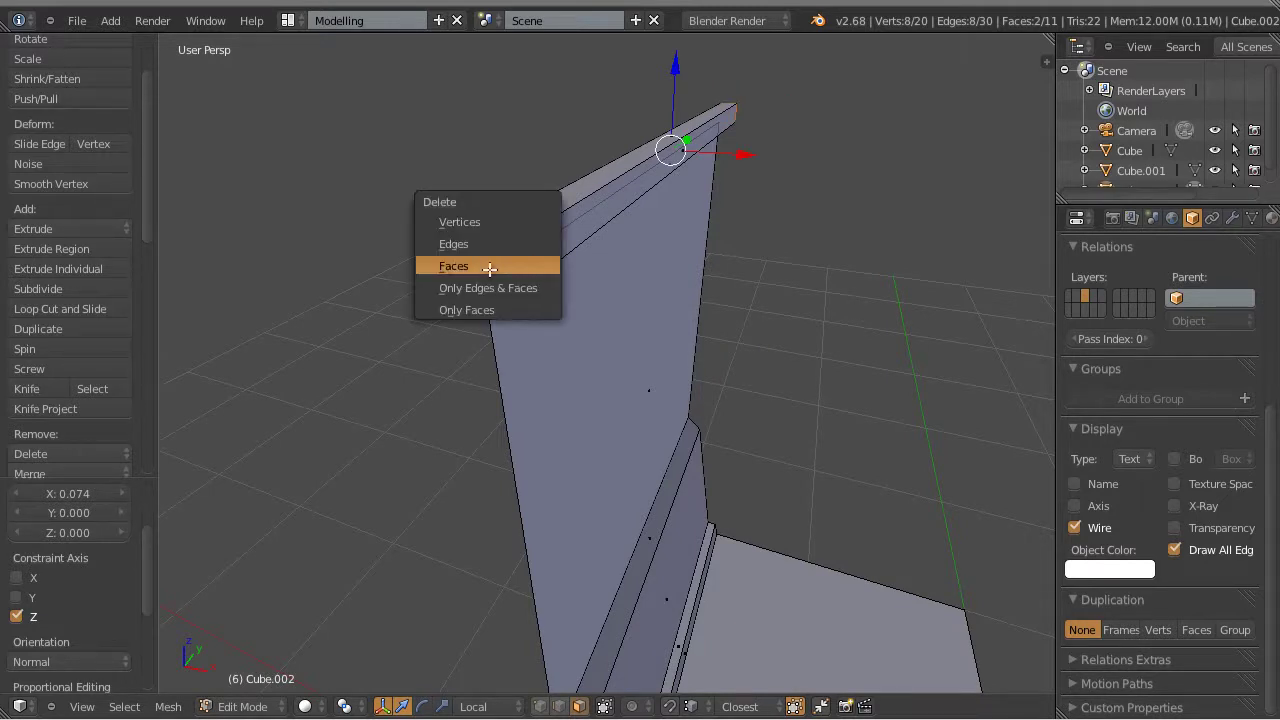
click(490, 268)
middle_drag(516, 274, 790, 286)
scroll(668, 309, down, 4)
scroll(694, 341, up, 3)
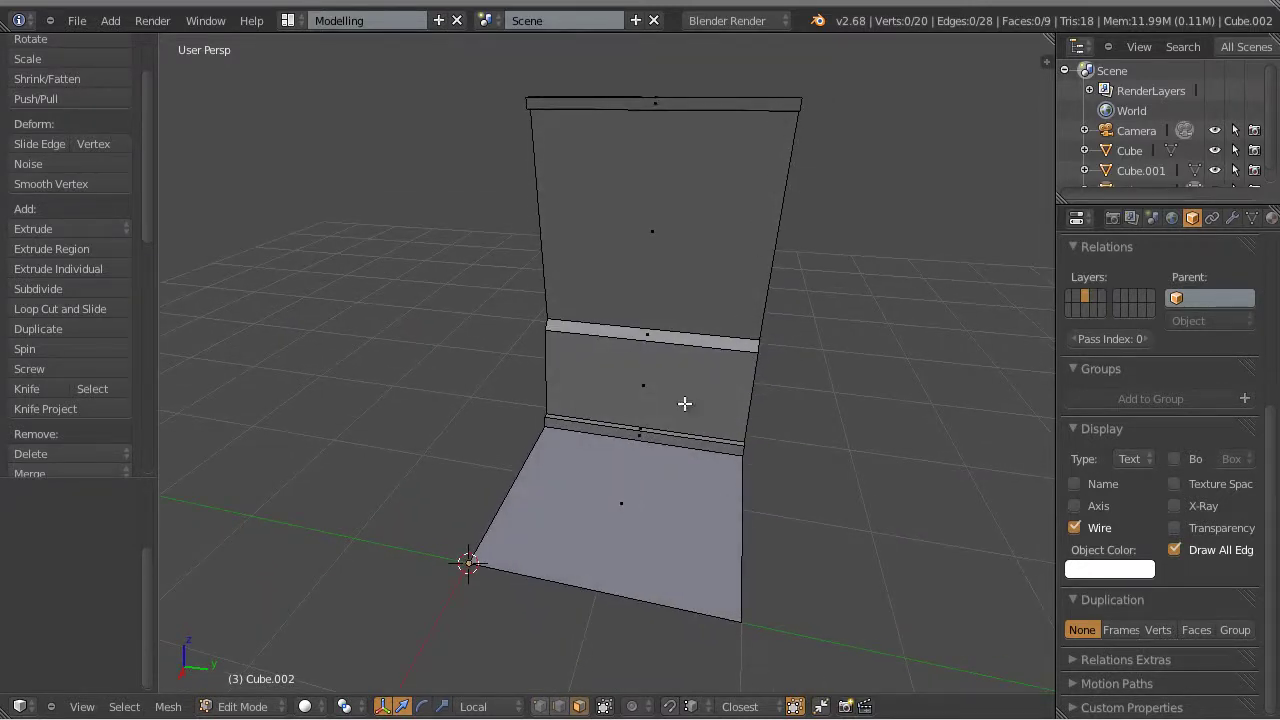
key(Left)
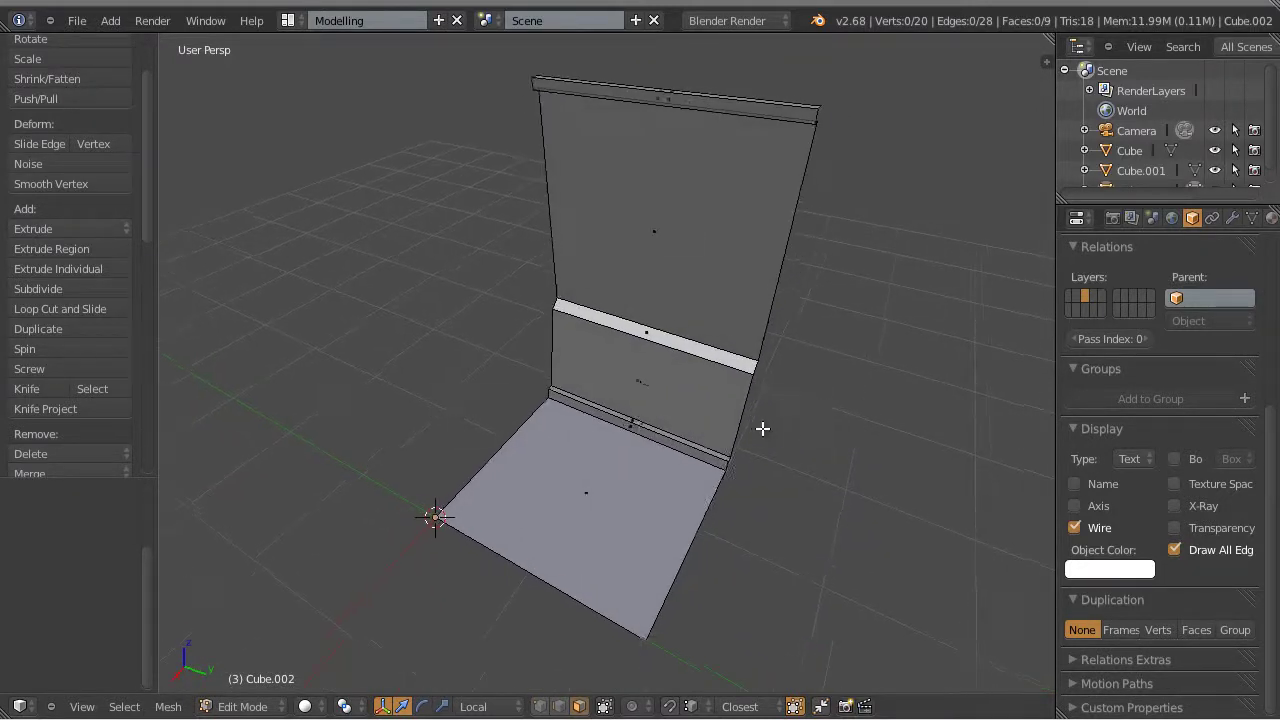